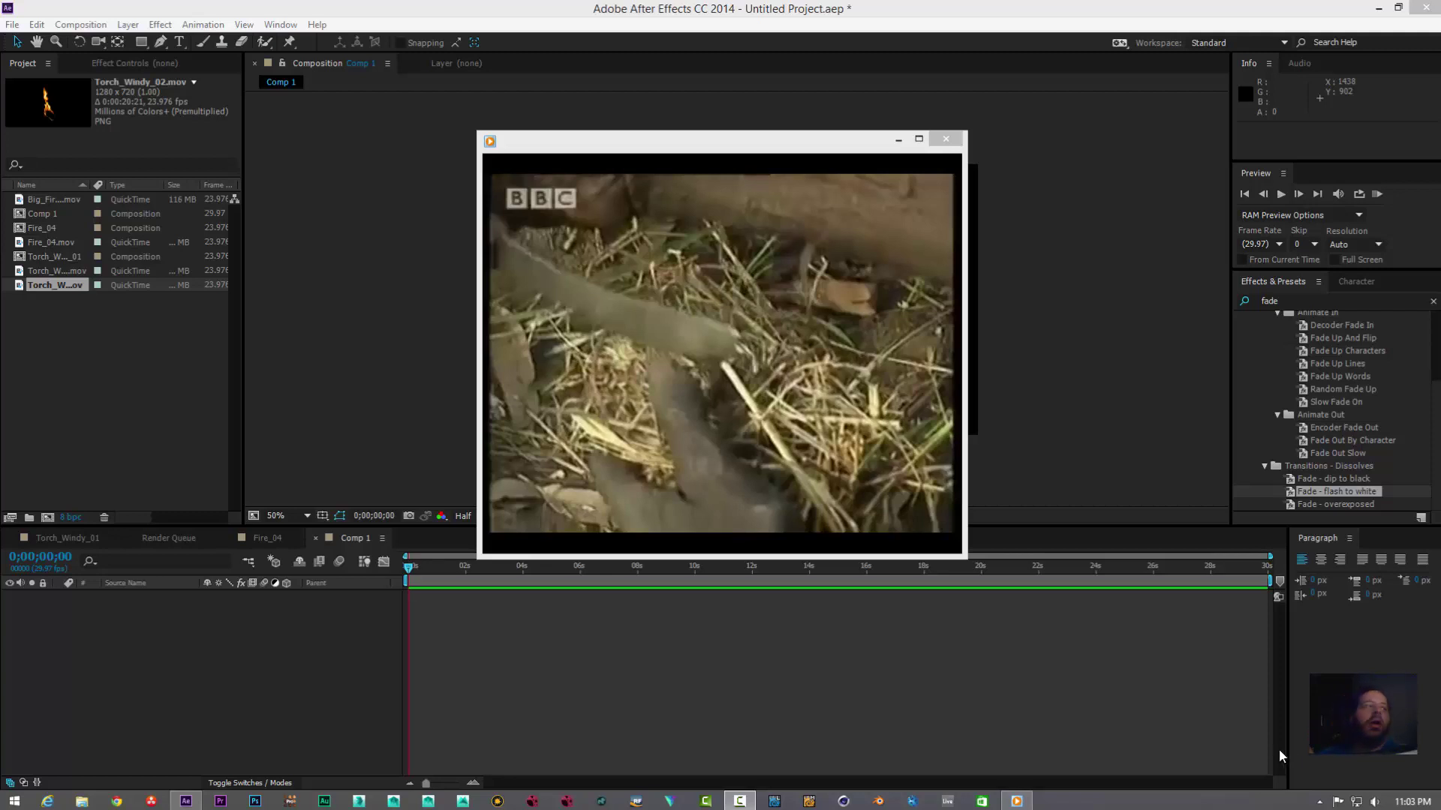
Step: Pause the BBC aboriginal fire-starting reference clip at 01:54
mouse_move(745, 456)
mouse_move(731, 535)
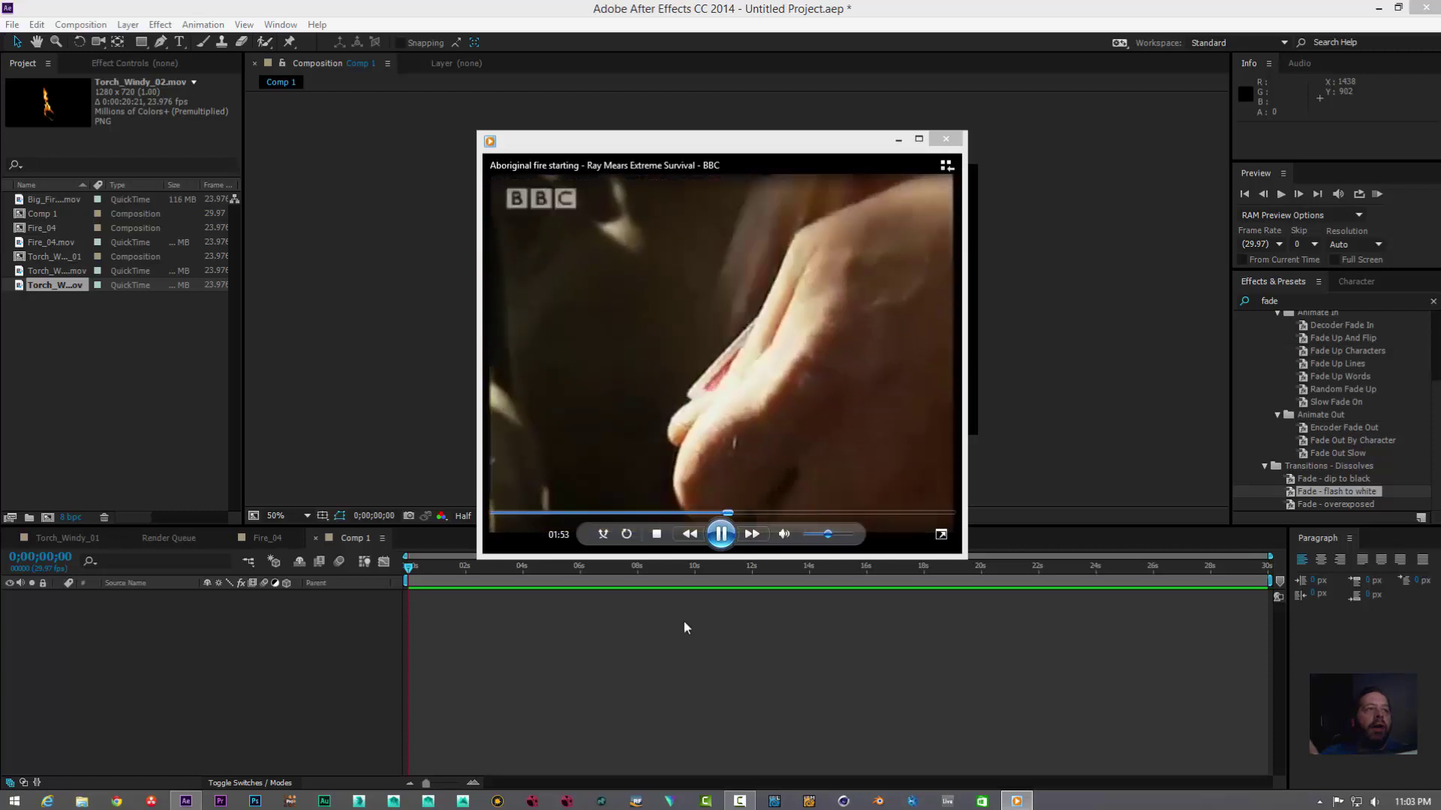
left_click(720, 534)
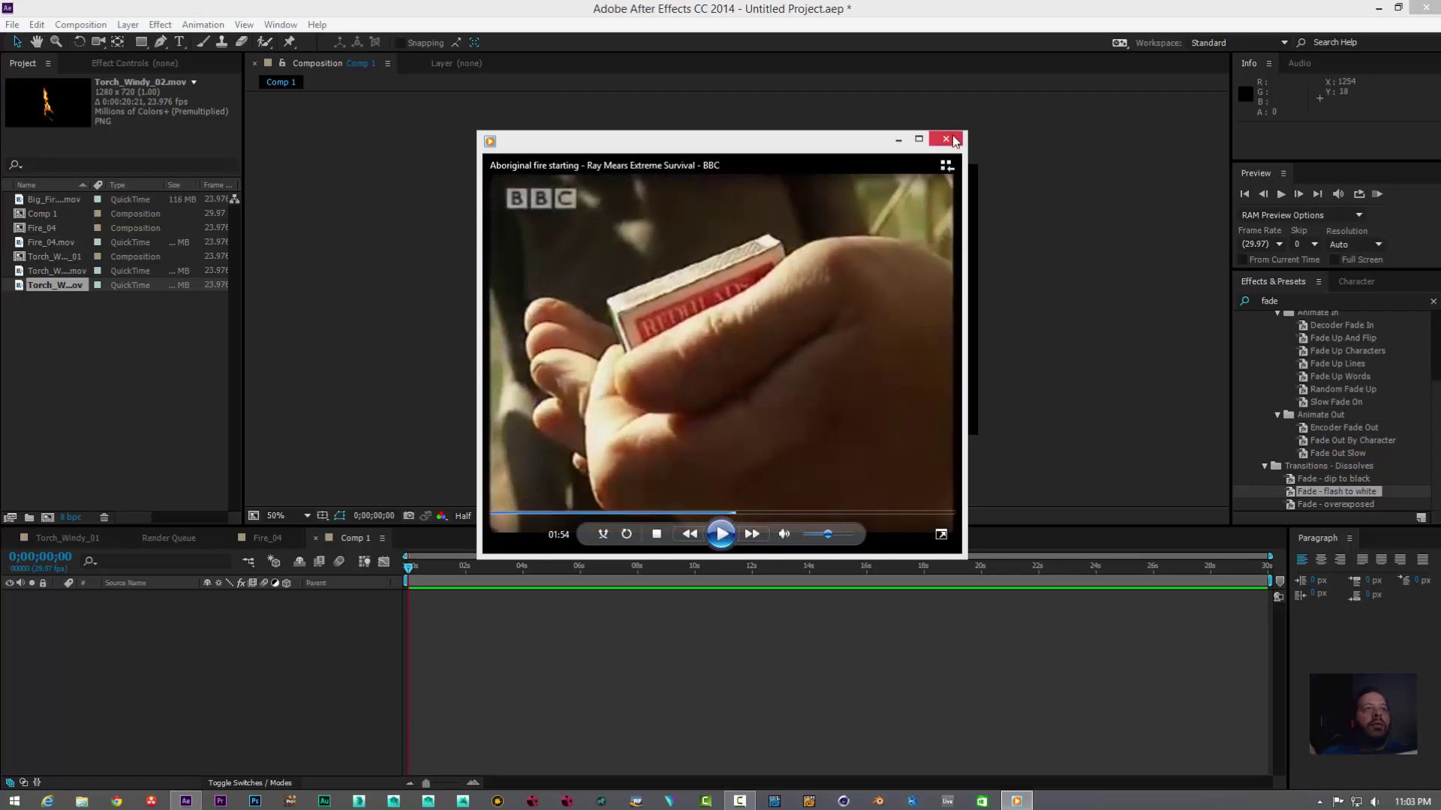
Step: Close the reference video, move the time back near the start, and select Fire_04.mov in the Project panel
left_click(947, 140)
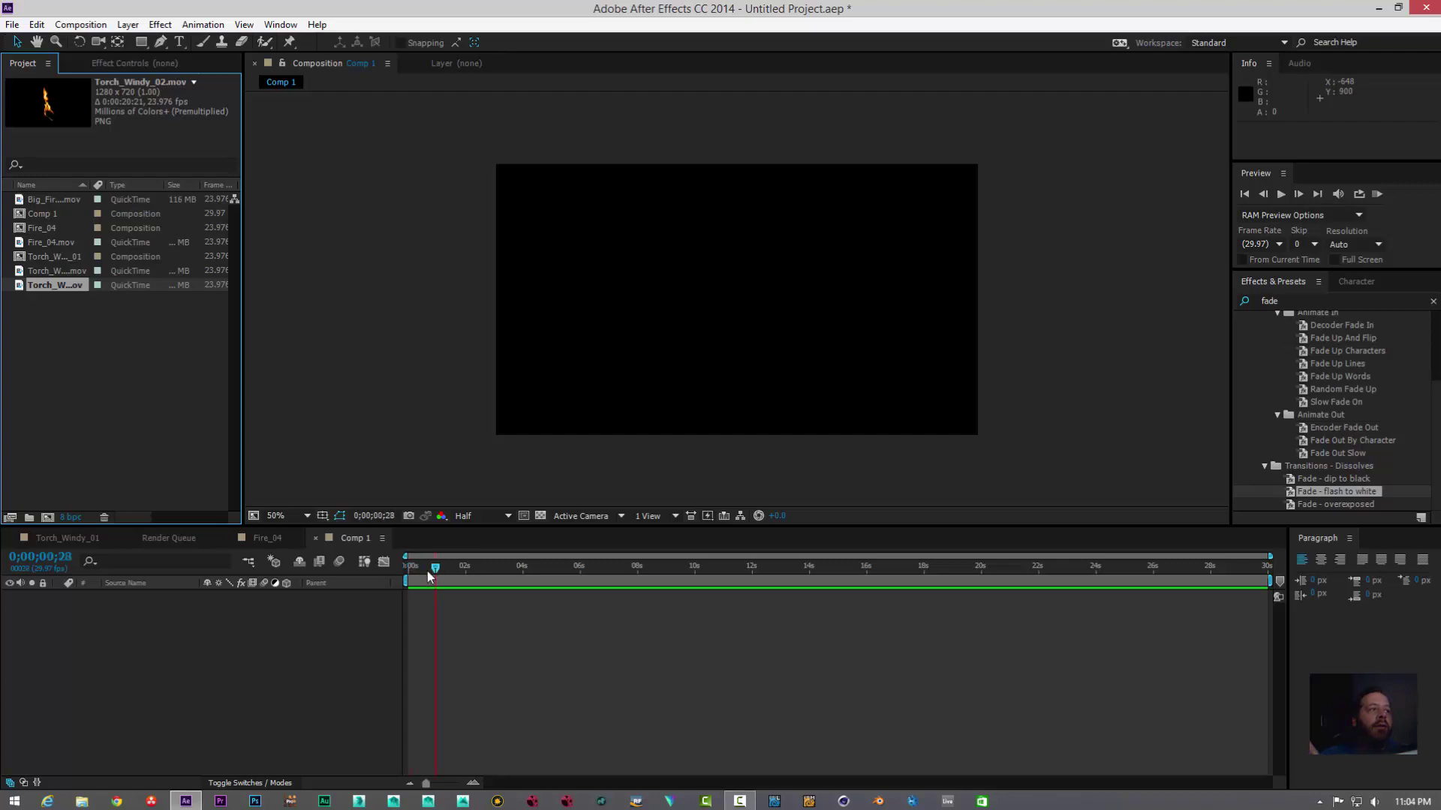
left_click_drag(430, 575, 415, 575)
left_click(80, 339)
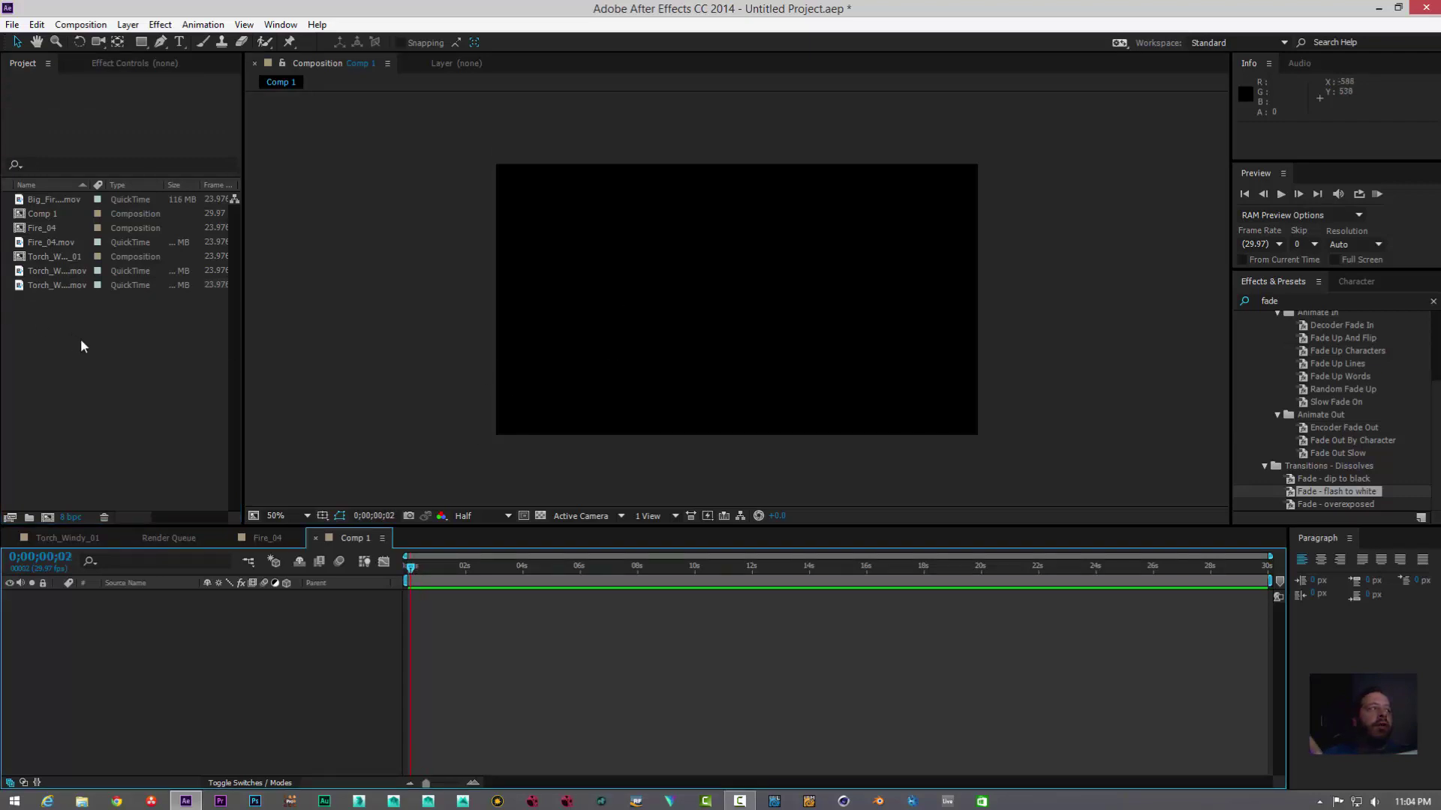
left_click(25, 285)
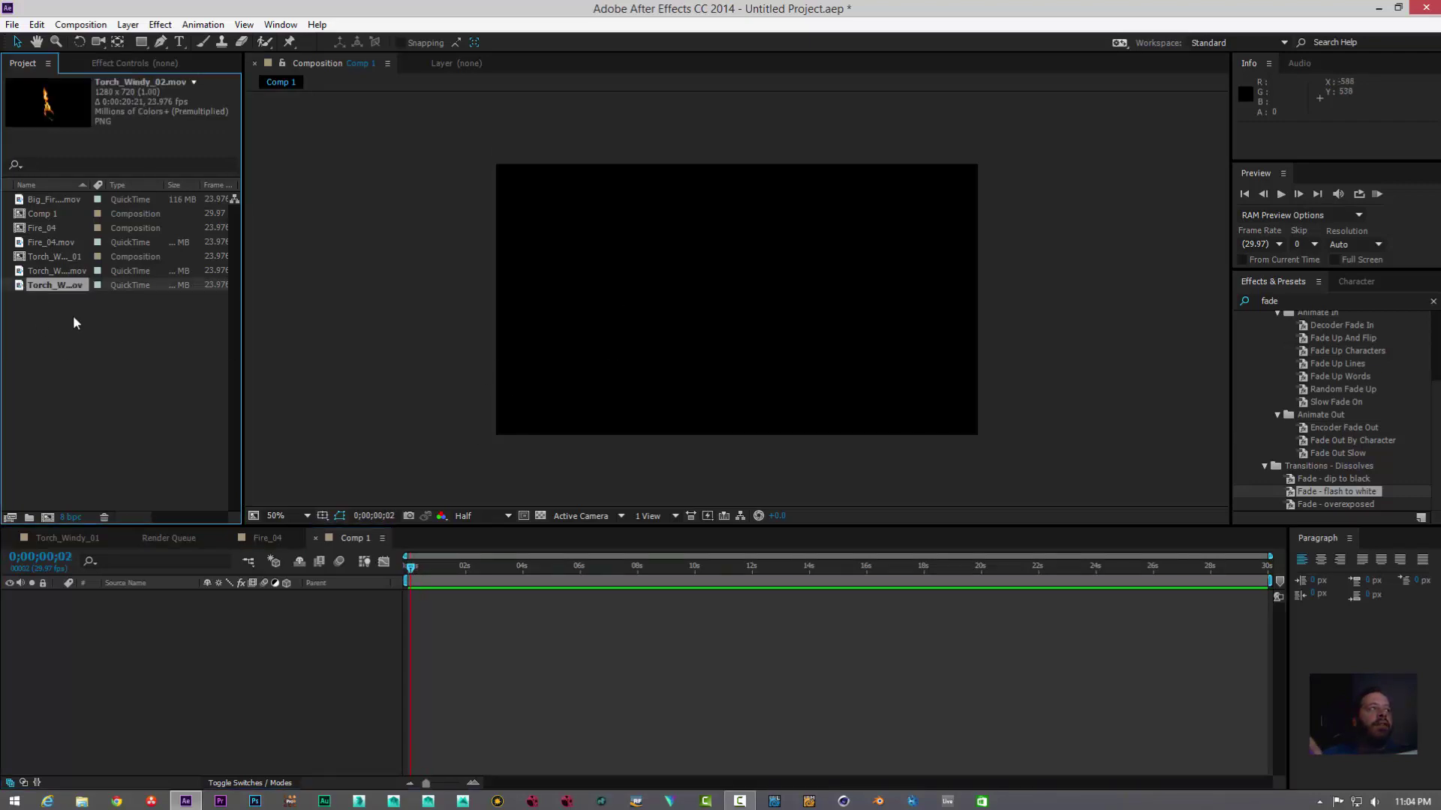
left_click(43, 244)
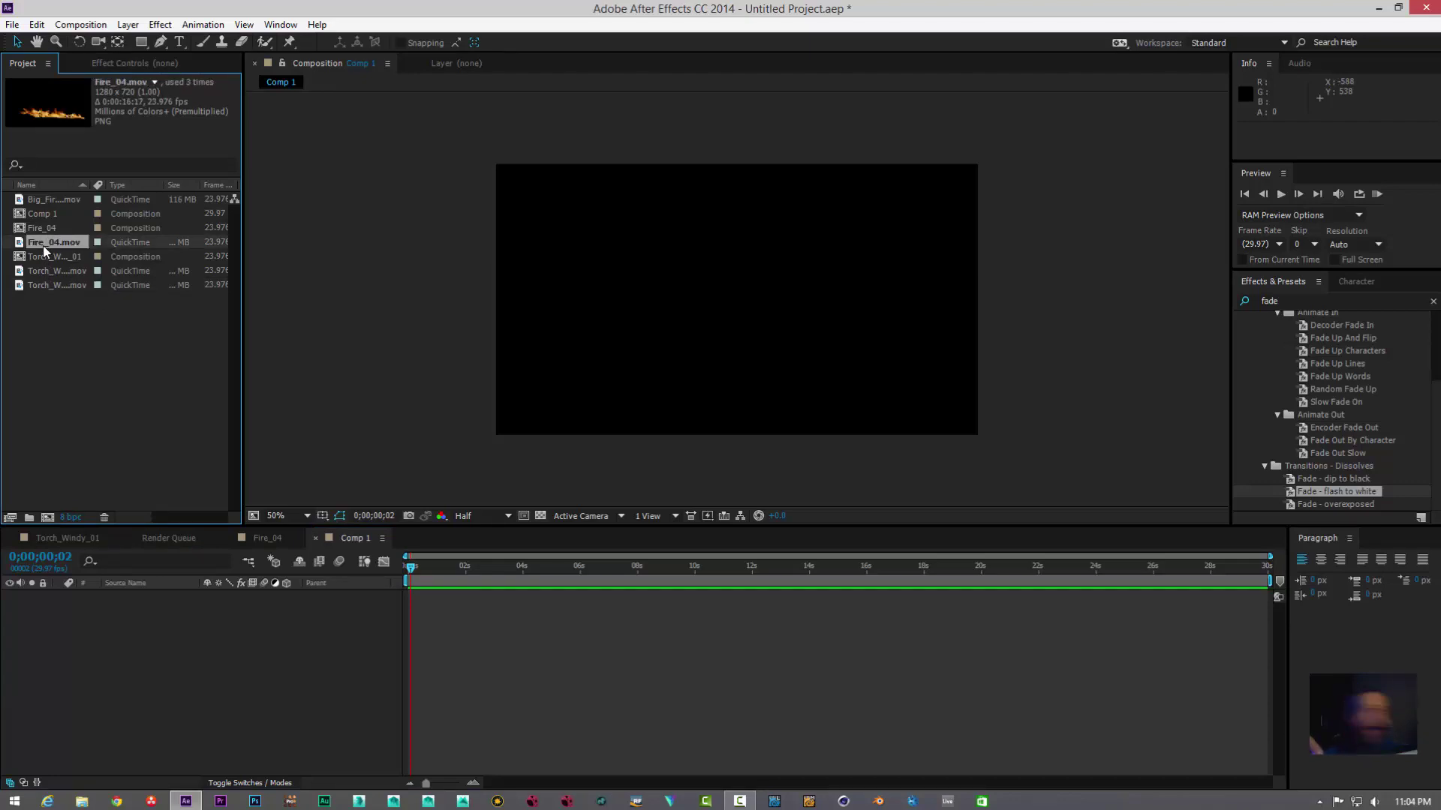
Step: Drop Fire_04.mov into the Comp 1 frame, preview its flames, and return to the start
left_click_drag(42, 241, 744, 301)
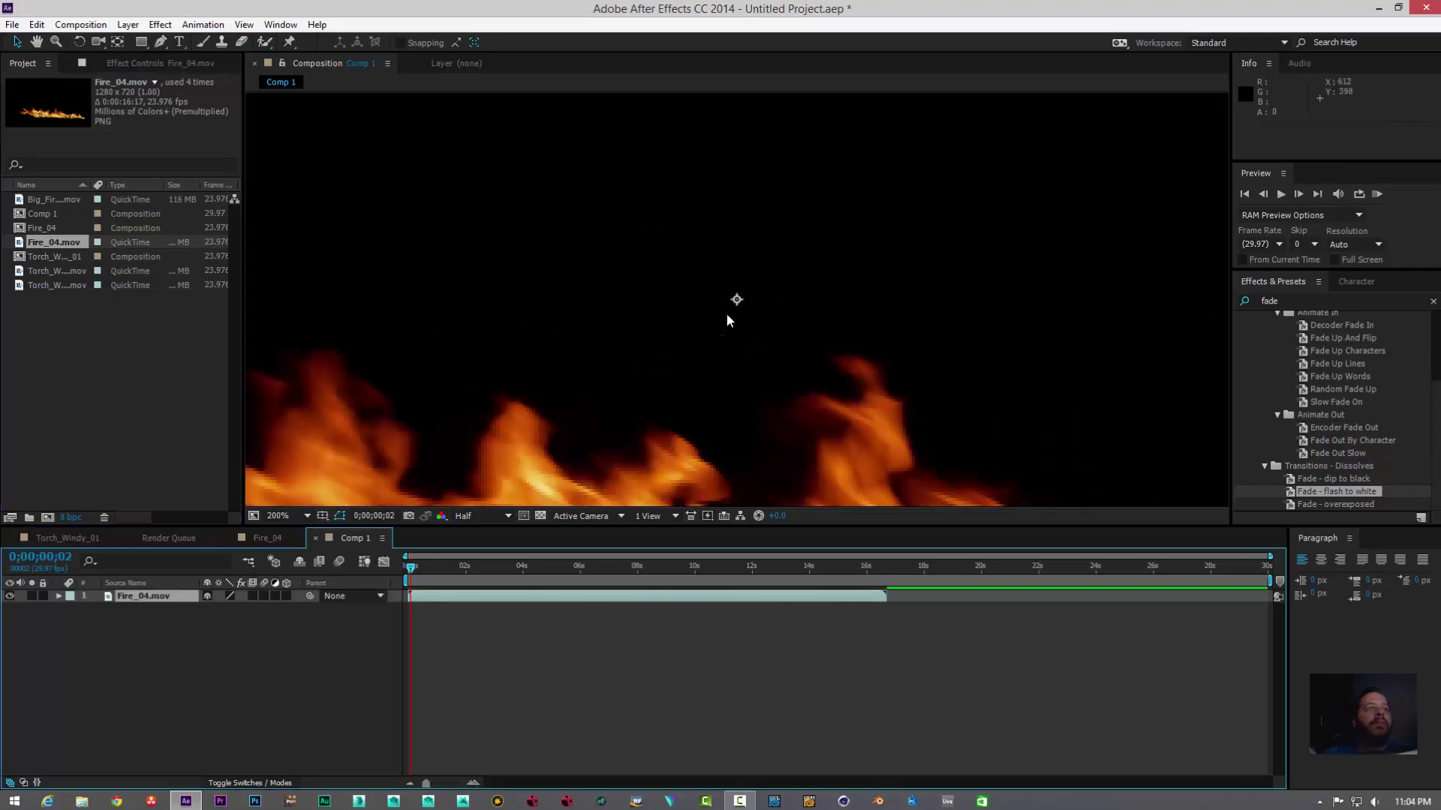
key("period")
key("period")
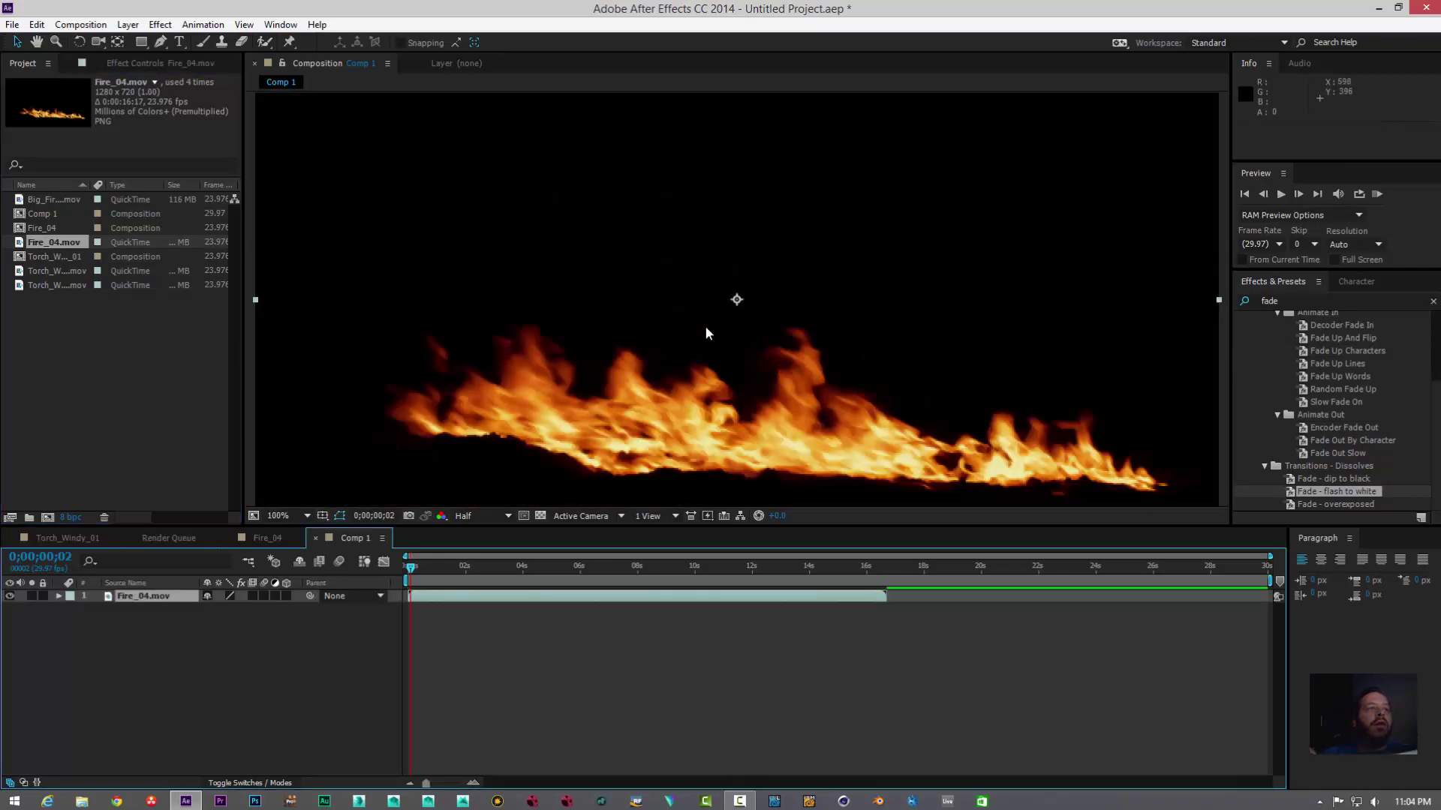
key("comma")
key("comma")
key("comma")
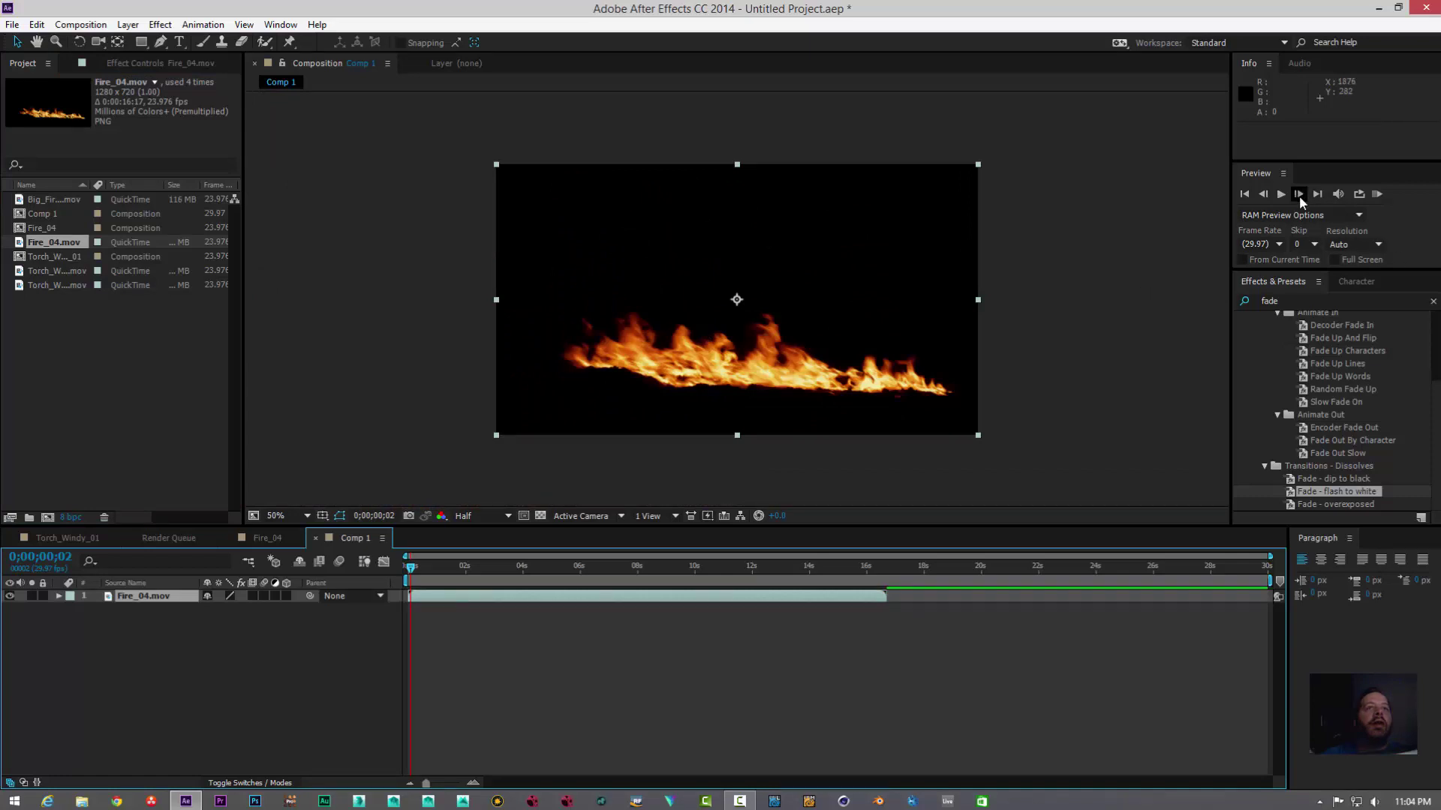
left_click(1285, 192)
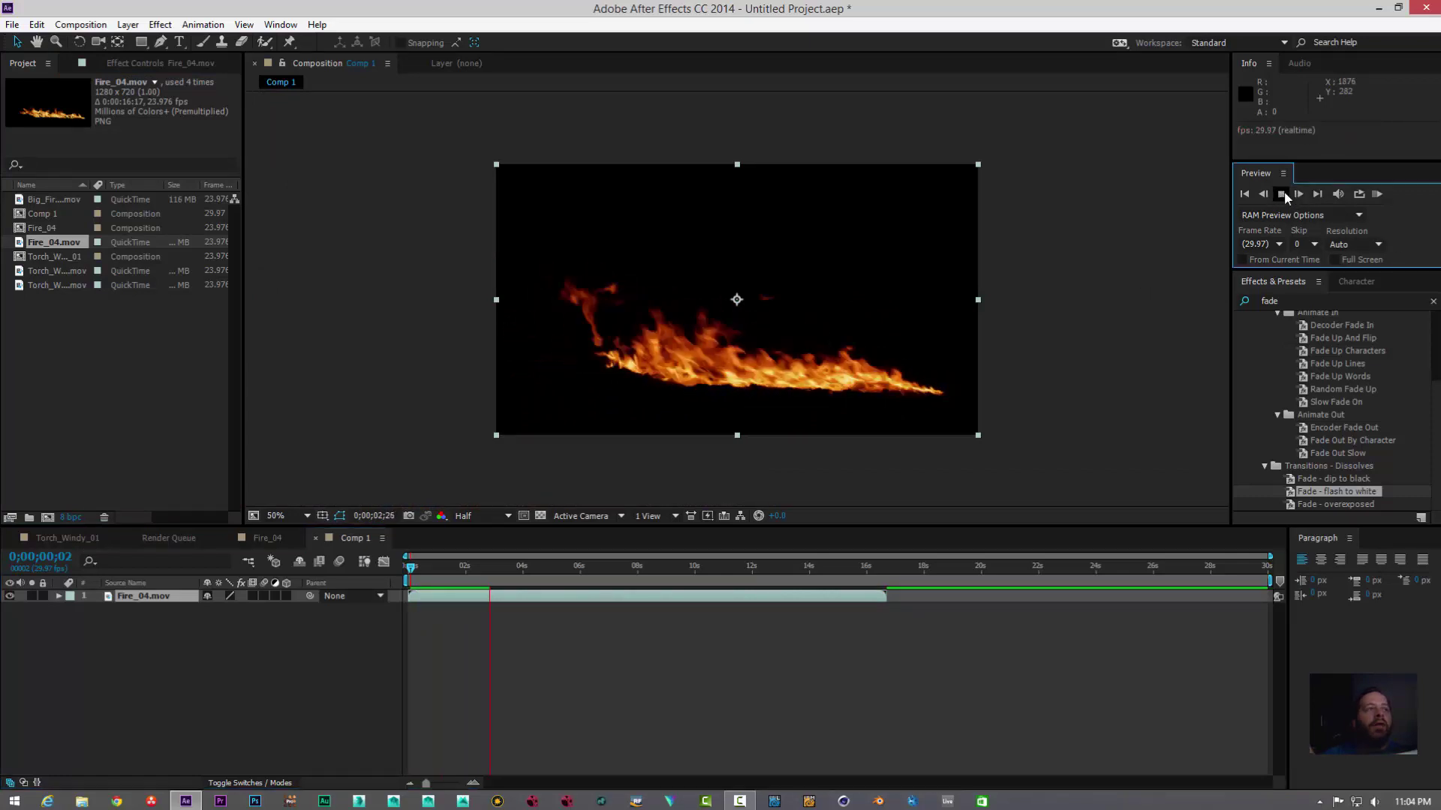
left_click(1284, 193)
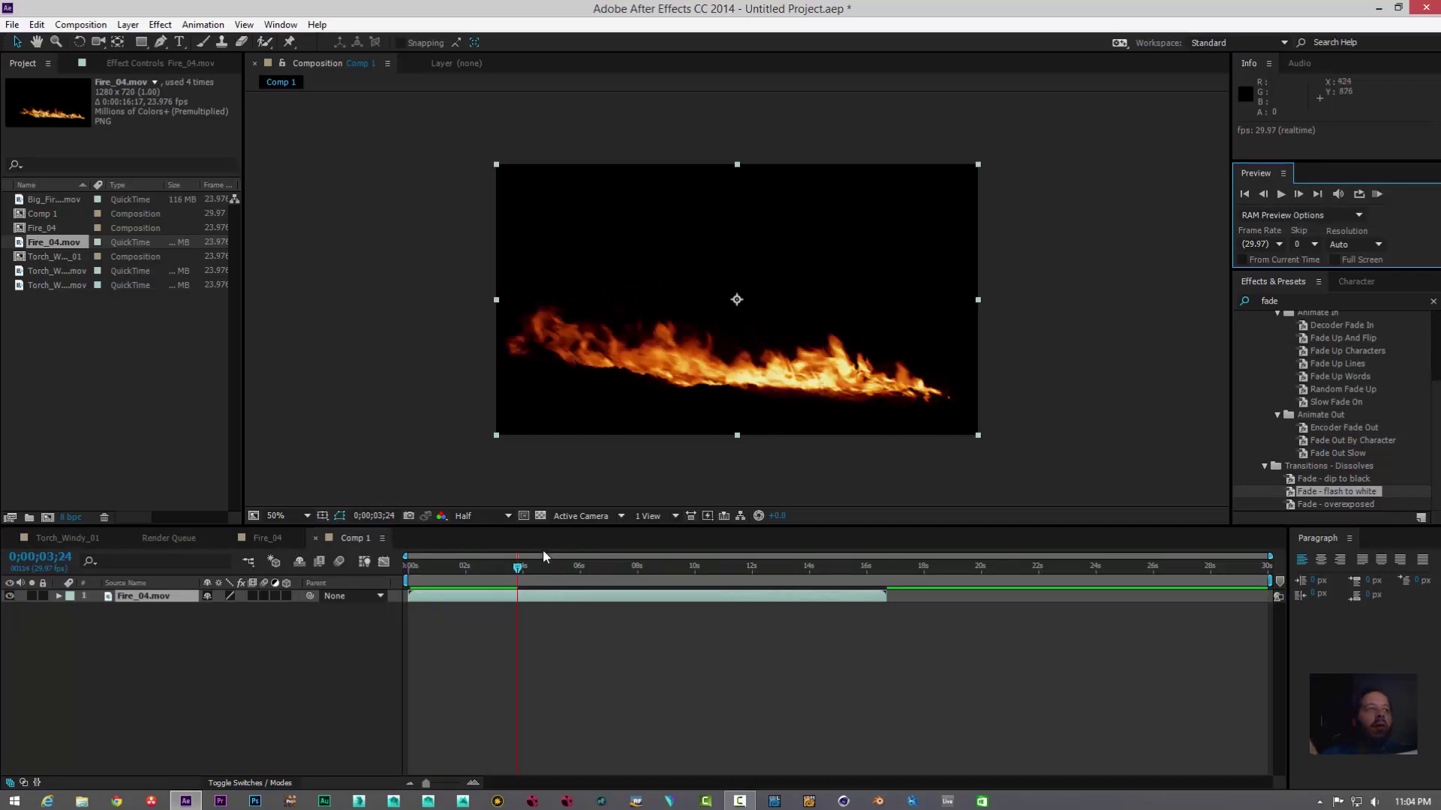
left_click_drag(518, 570, 415, 554)
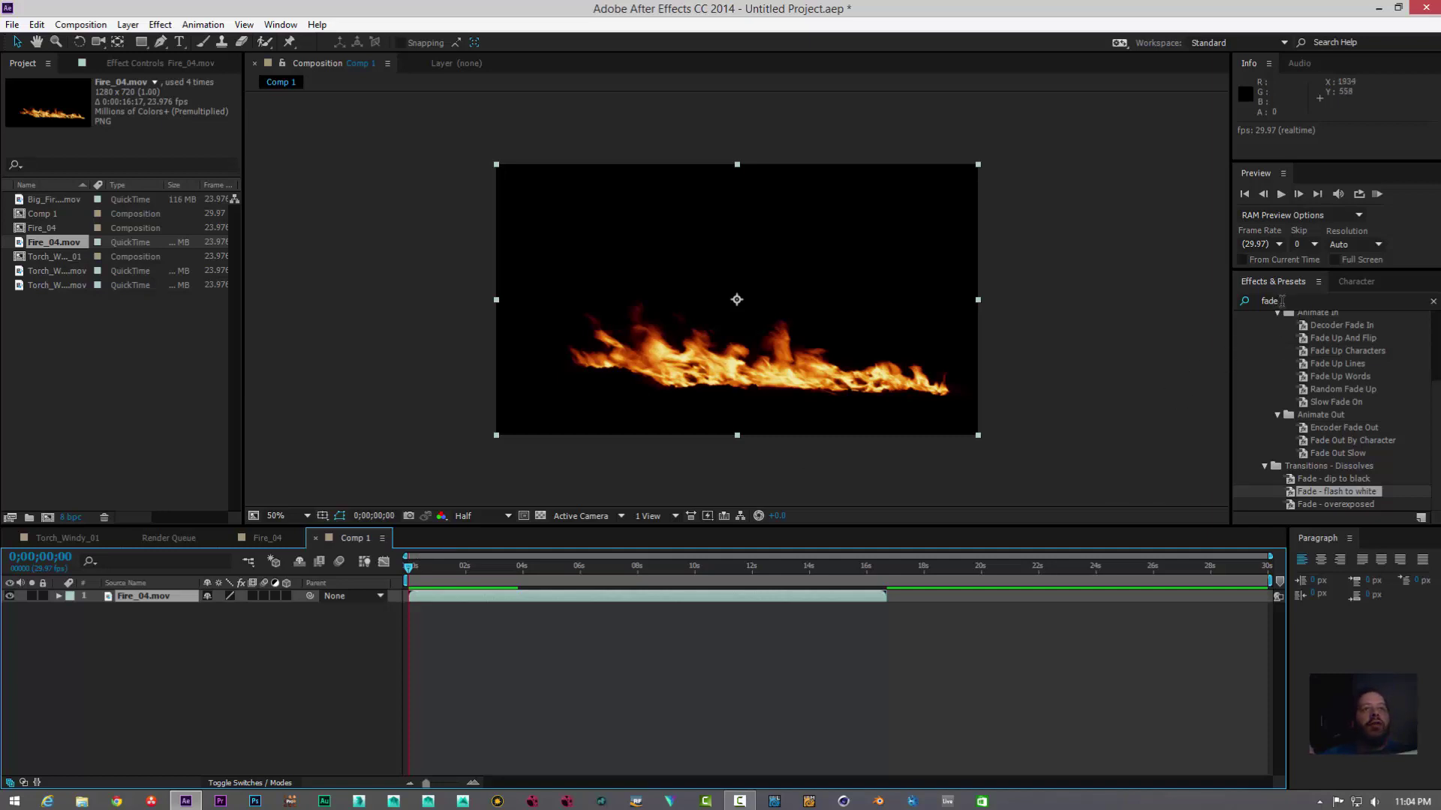
Step: Apply the 'Fade - flash to white' preset to Fire_04.mov and preview its early smoke frames
left_click(1278, 300)
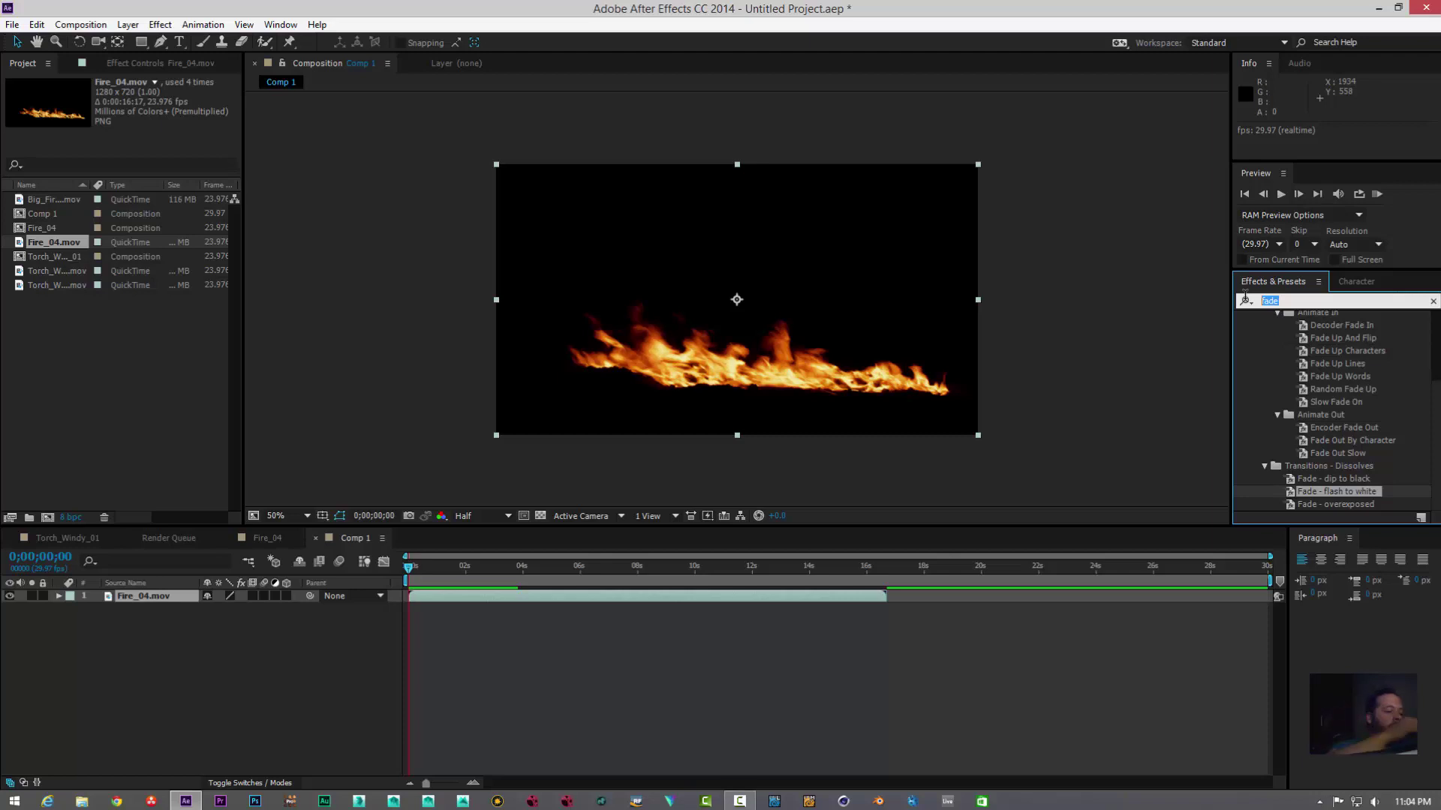
left_click(1245, 299)
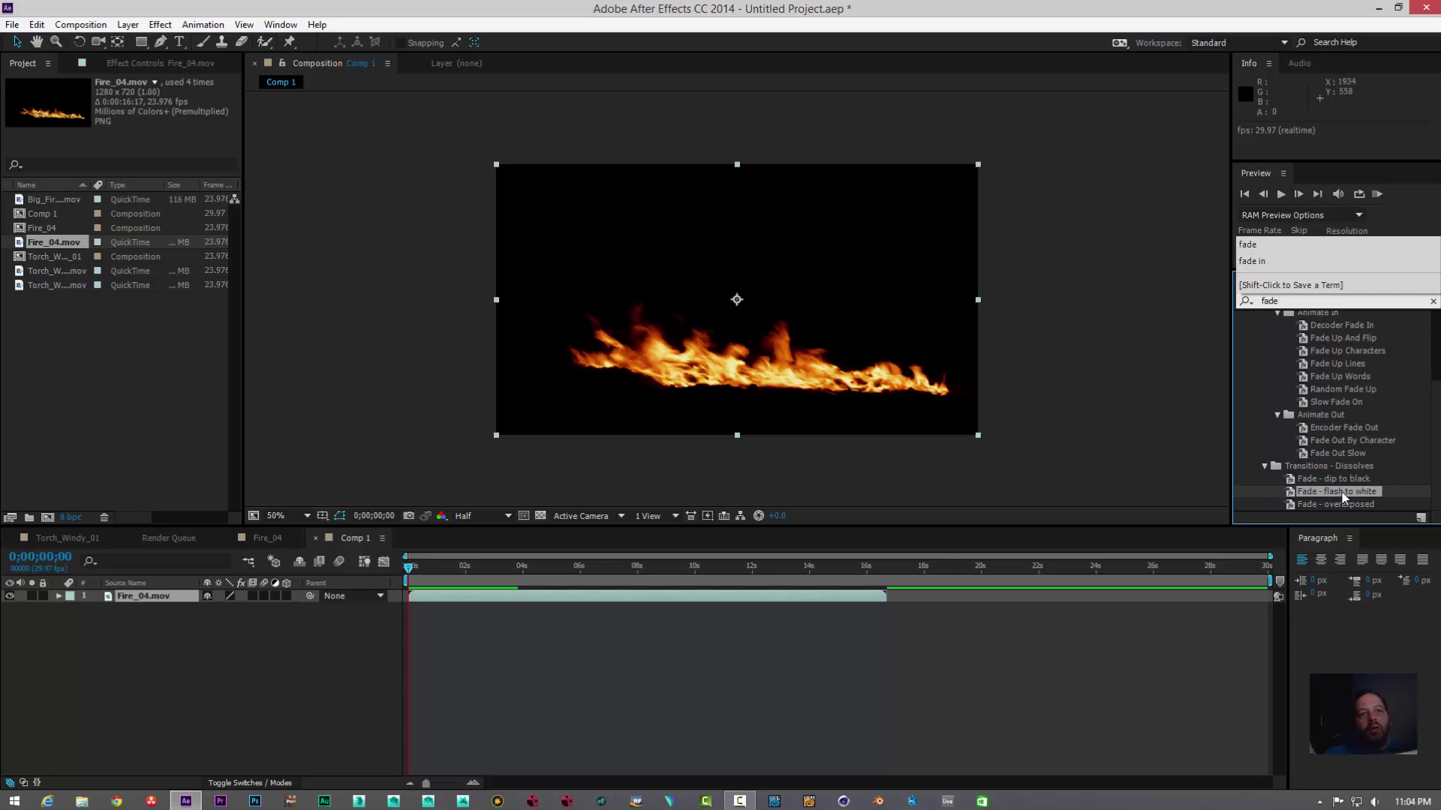
left_click_drag(1342, 493, 138, 597)
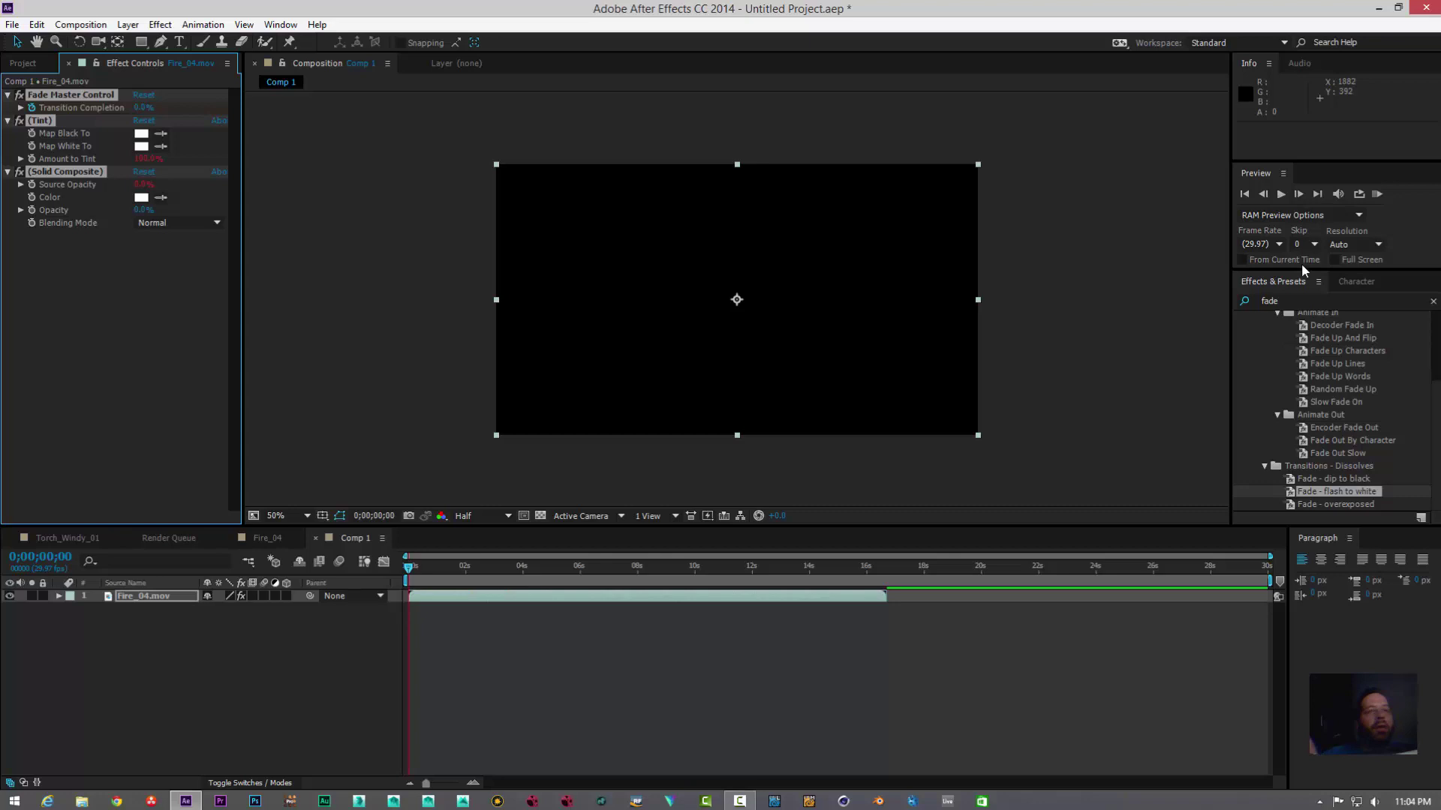
left_click(1281, 195)
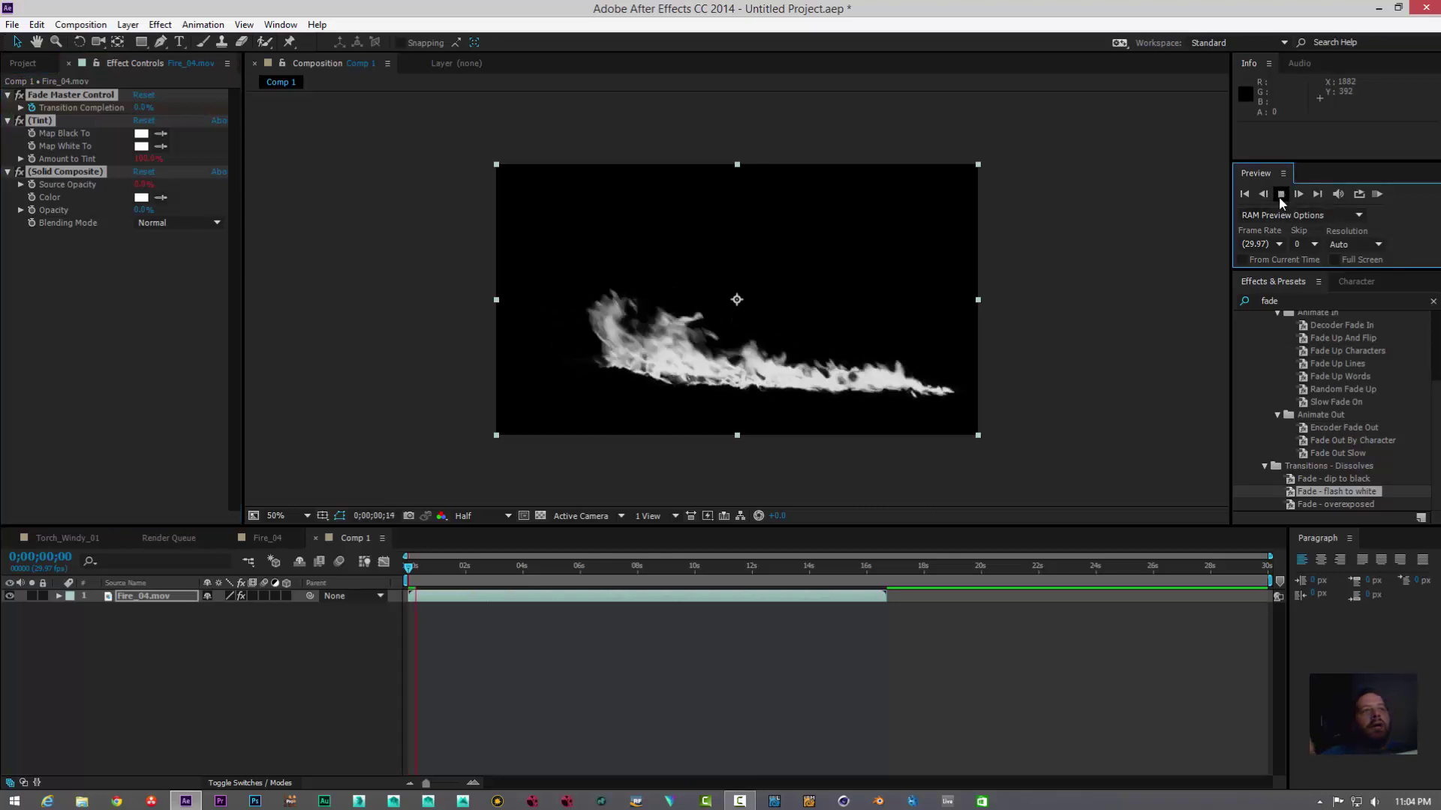
left_click(1281, 196)
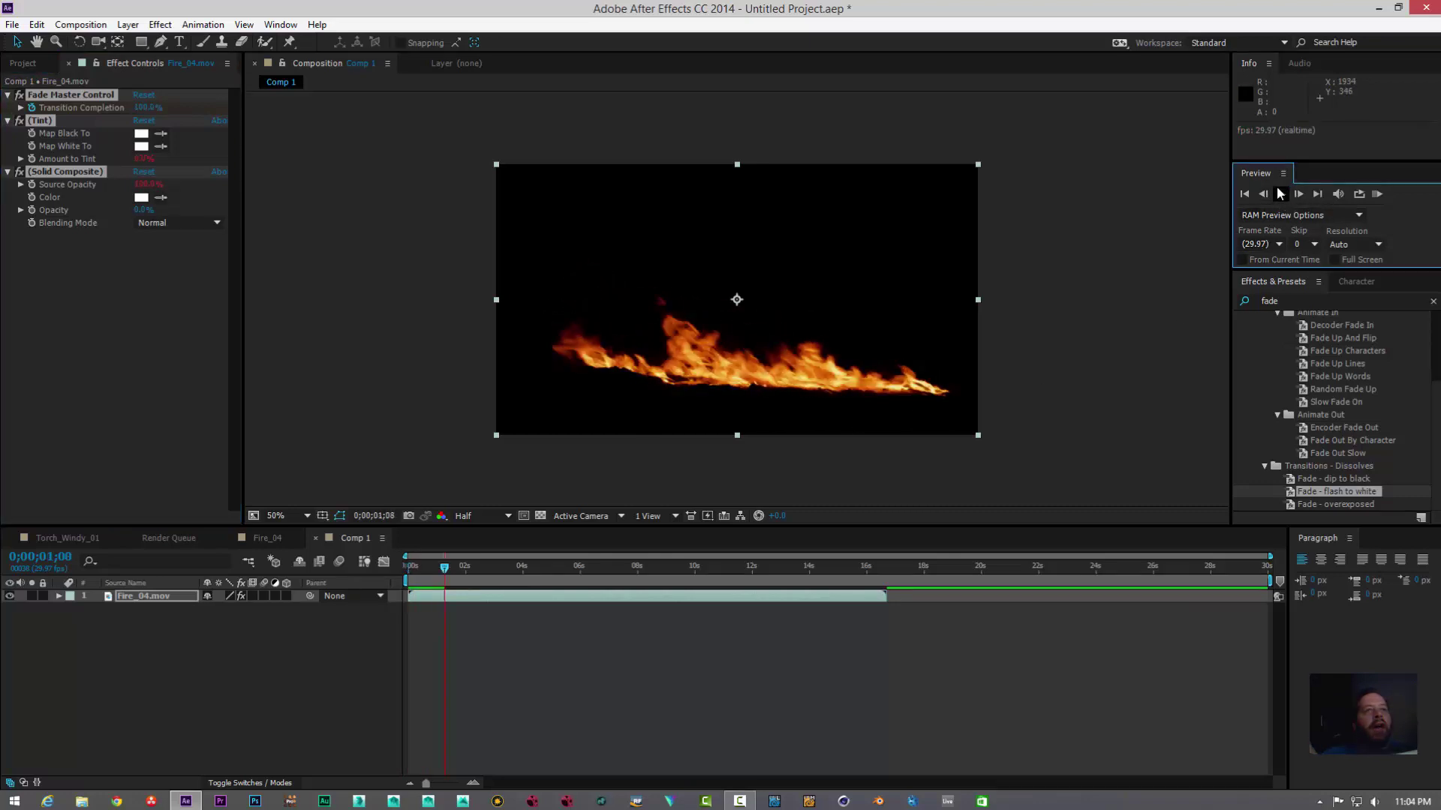
mouse_move(447, 570)
left_mouse_down()
mouse_move(409, 571)
mouse_move(439, 574)
mouse_move(411, 571)
mouse_move(426, 569)
left_mouse_up()
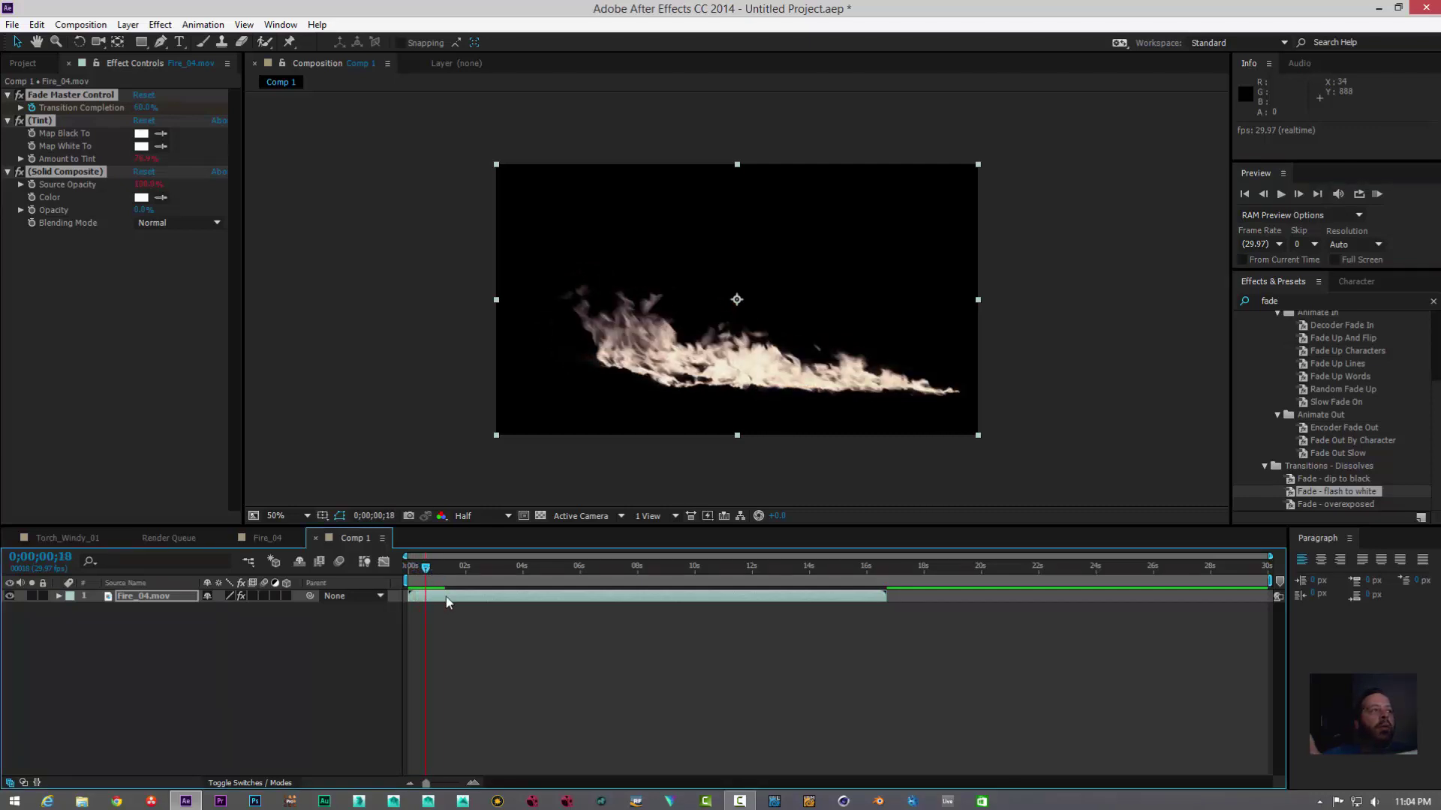
Step: Time-stretch the Fire_04.mov layer with a 300% stretch factor
left_click(445, 597)
left_click(127, 25)
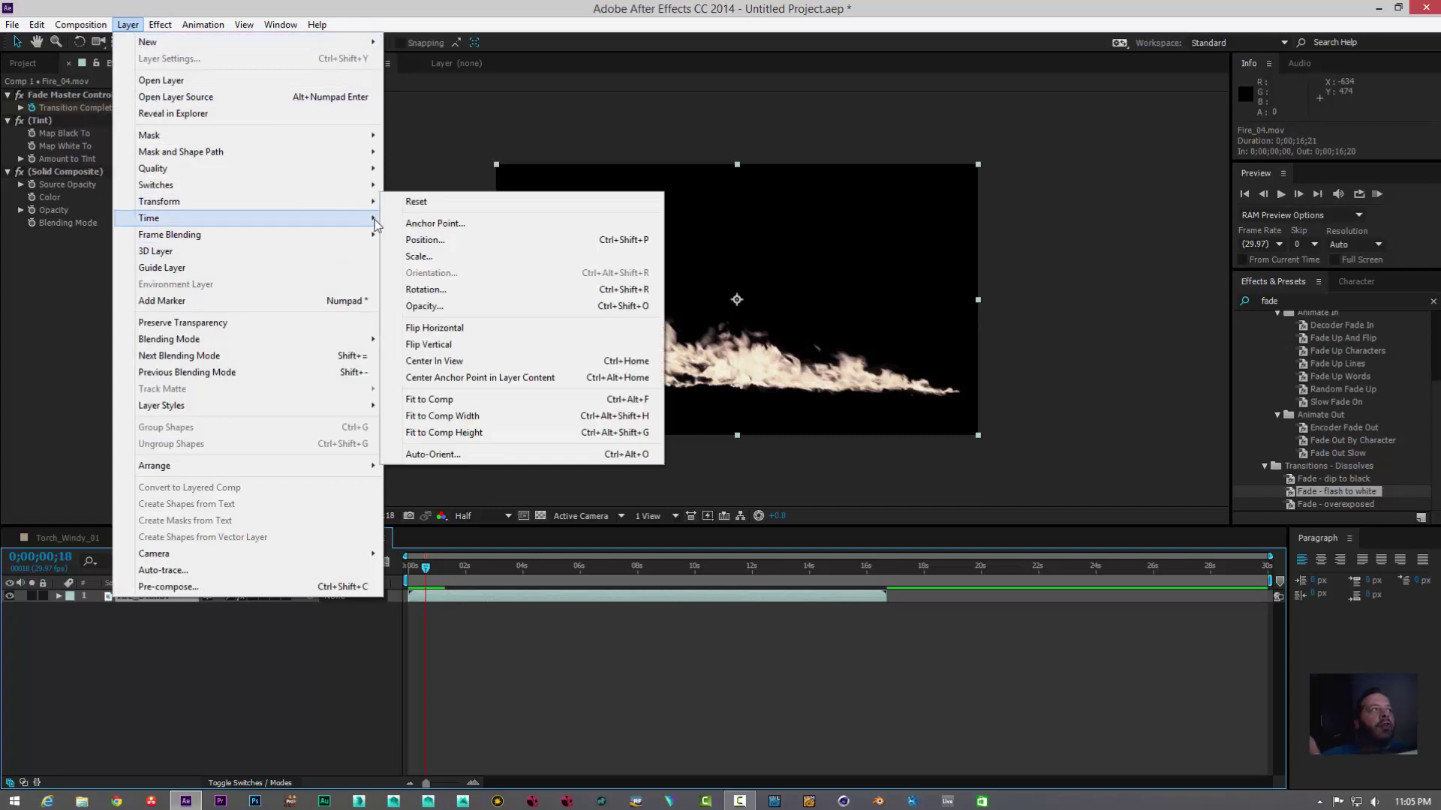
mouse_move(375, 217)
left_click(434, 252)
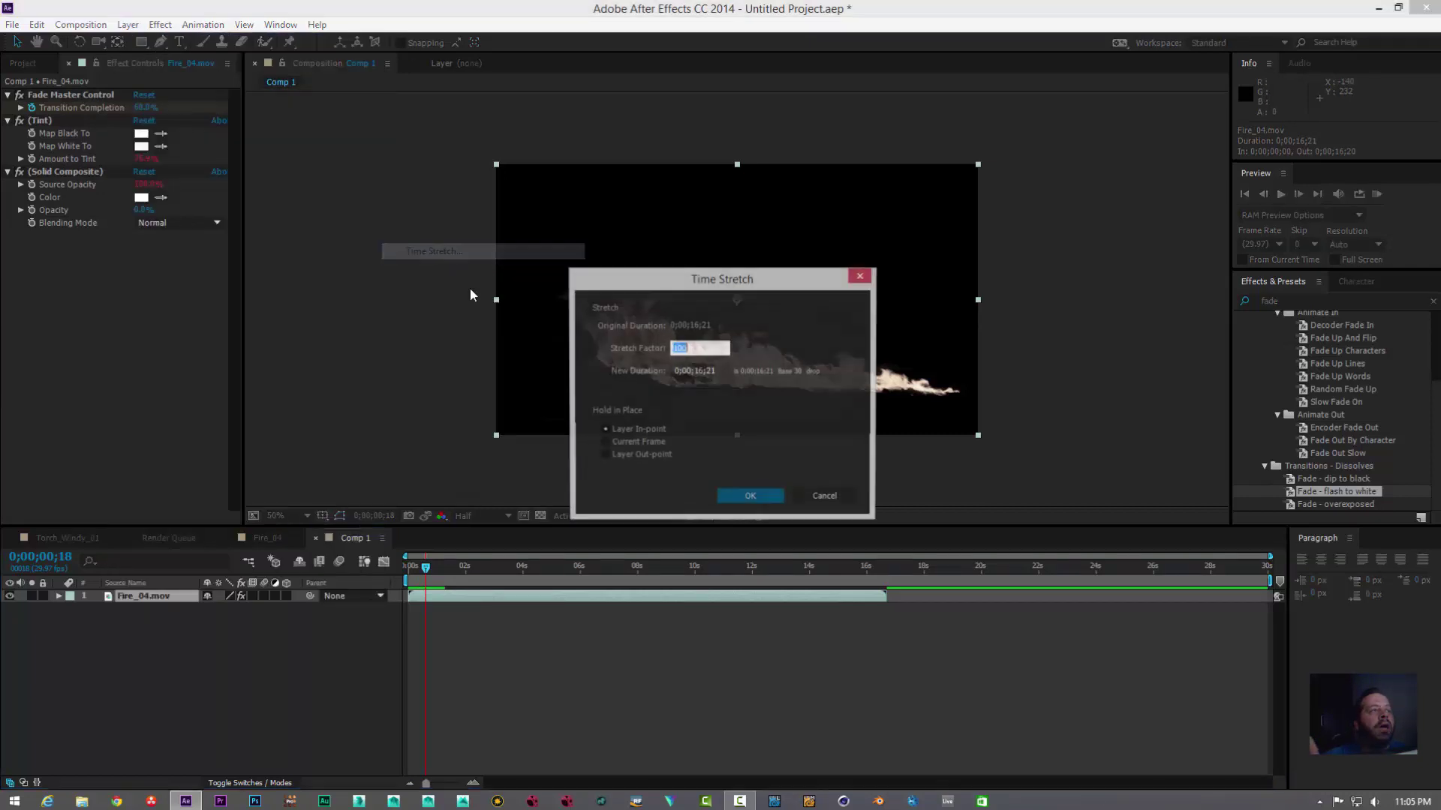
type("300")
key("Return")
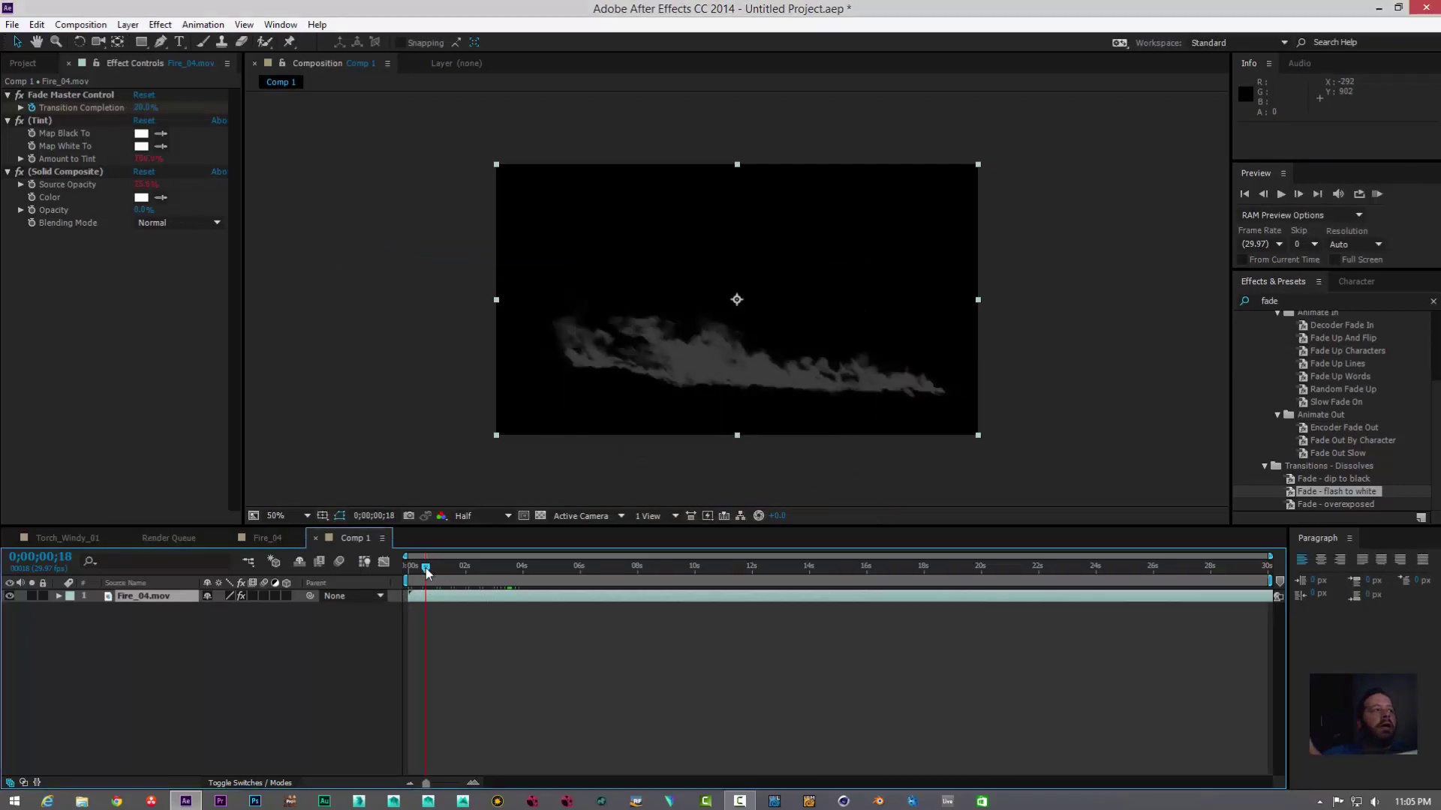
Step: Preview the stretched clip from the start and check the early grey fire
left_click_drag(426, 572, 410, 570)
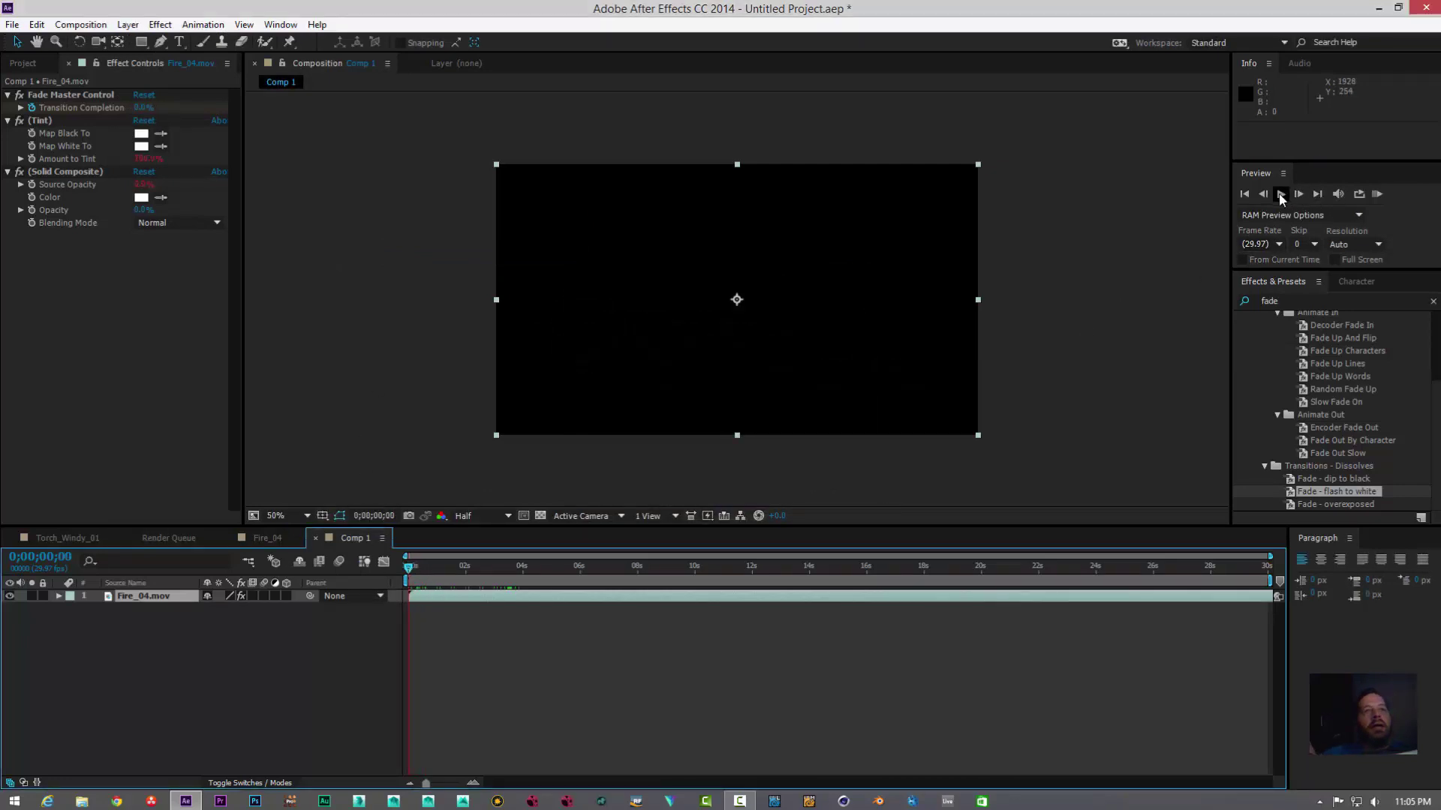
left_click(1281, 194)
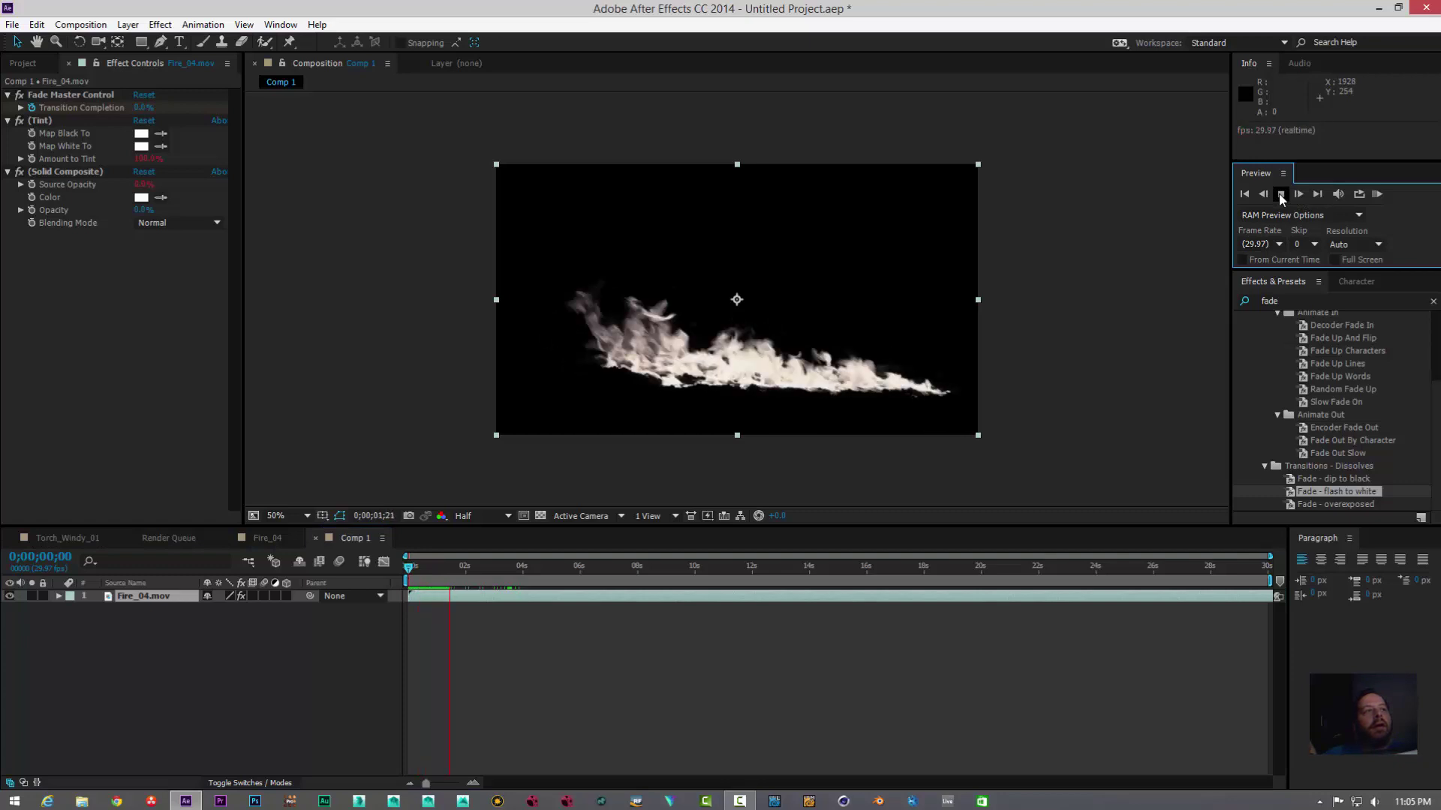
left_click(1281, 194)
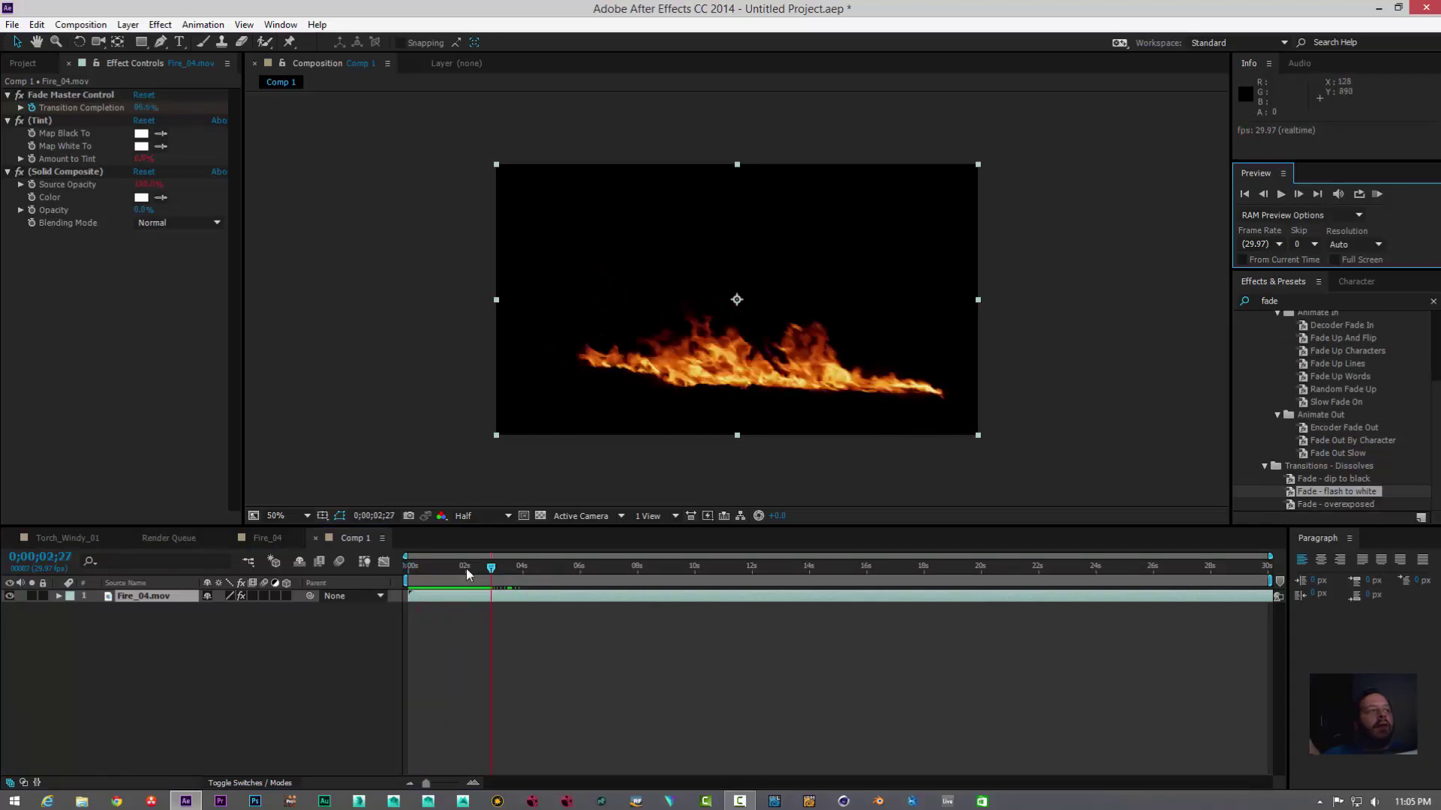
left_click_drag(490, 568, 397, 574)
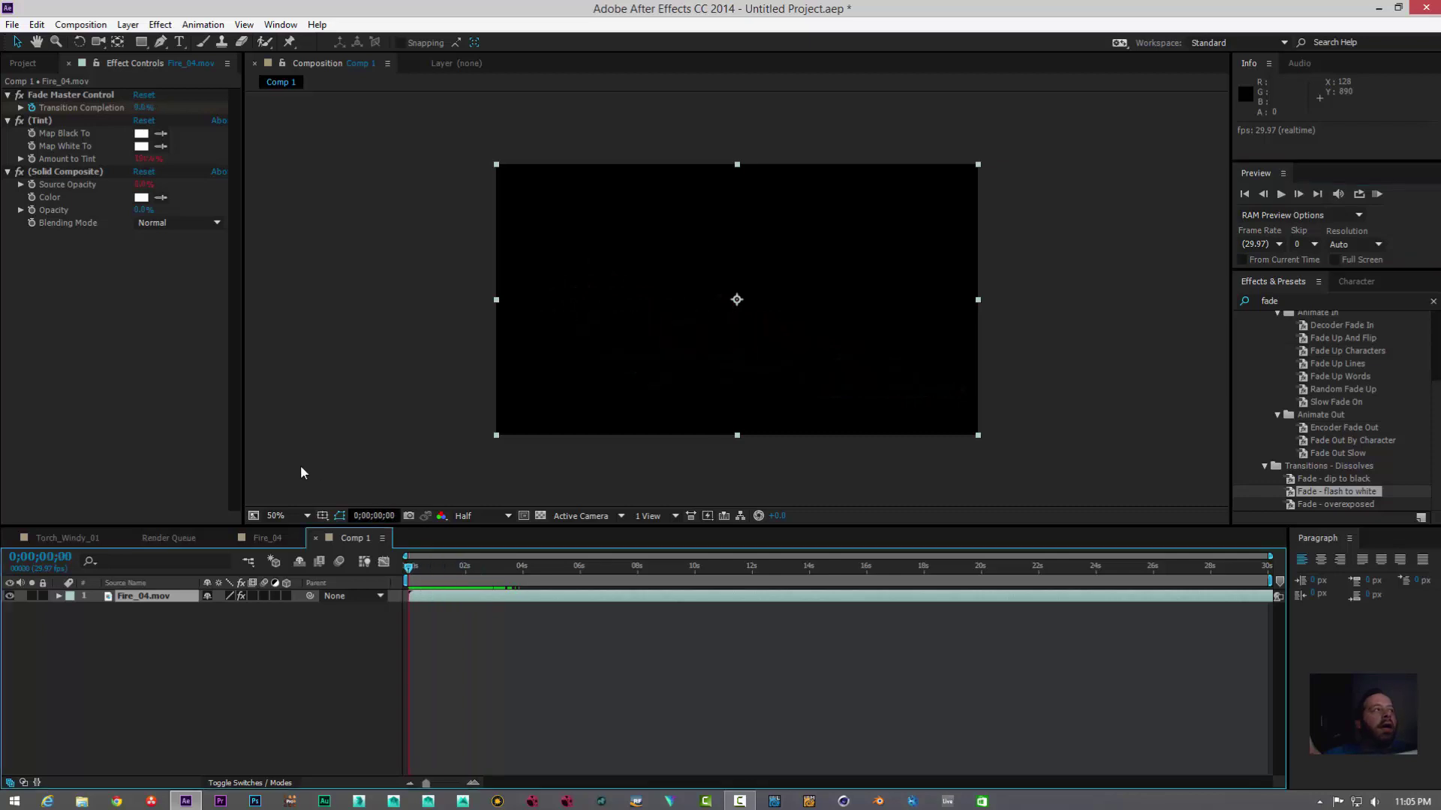
Step: Add Big_Fire_01.mov to Comp 1 and nudge it slightly lower in frame
left_click(13, 67)
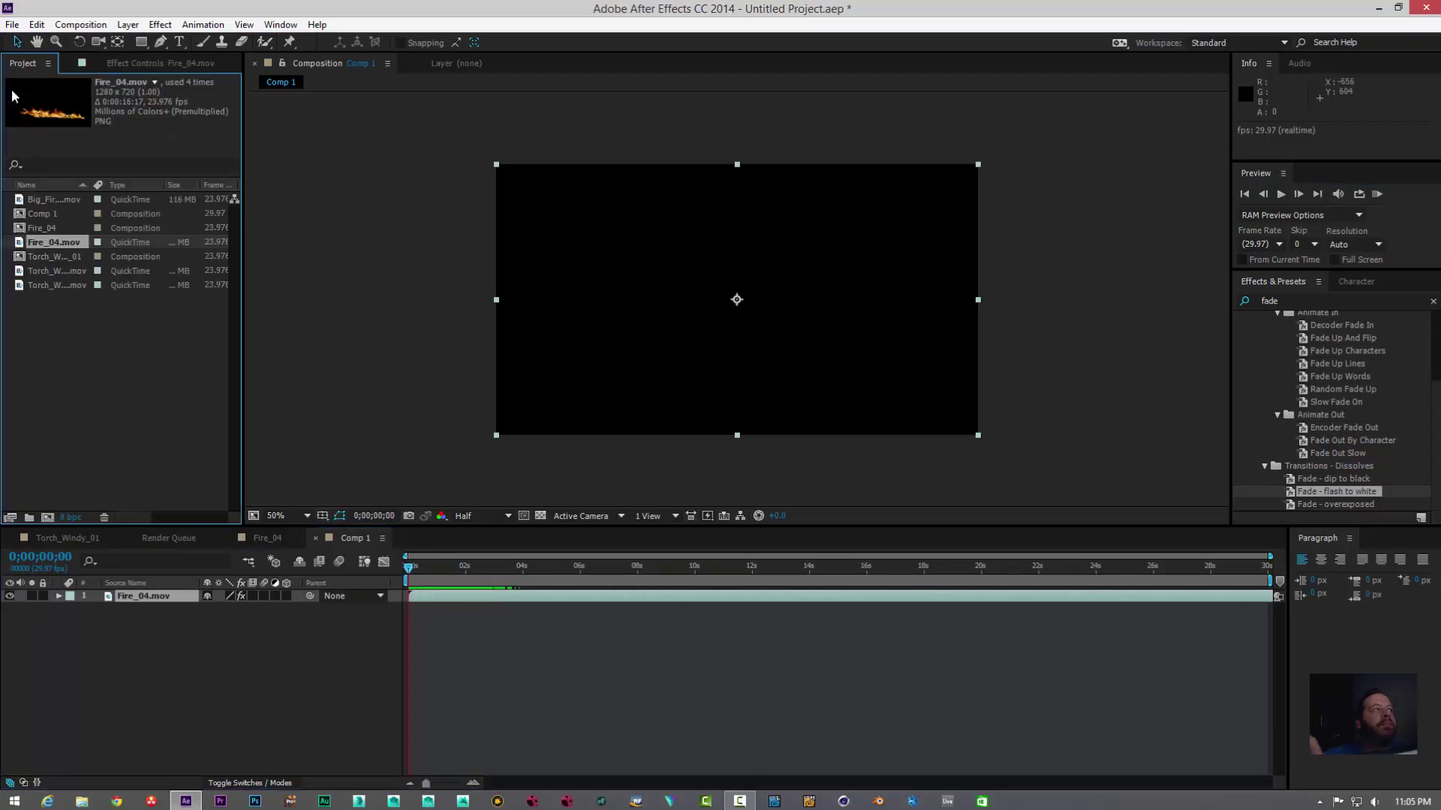
left_click(48, 200)
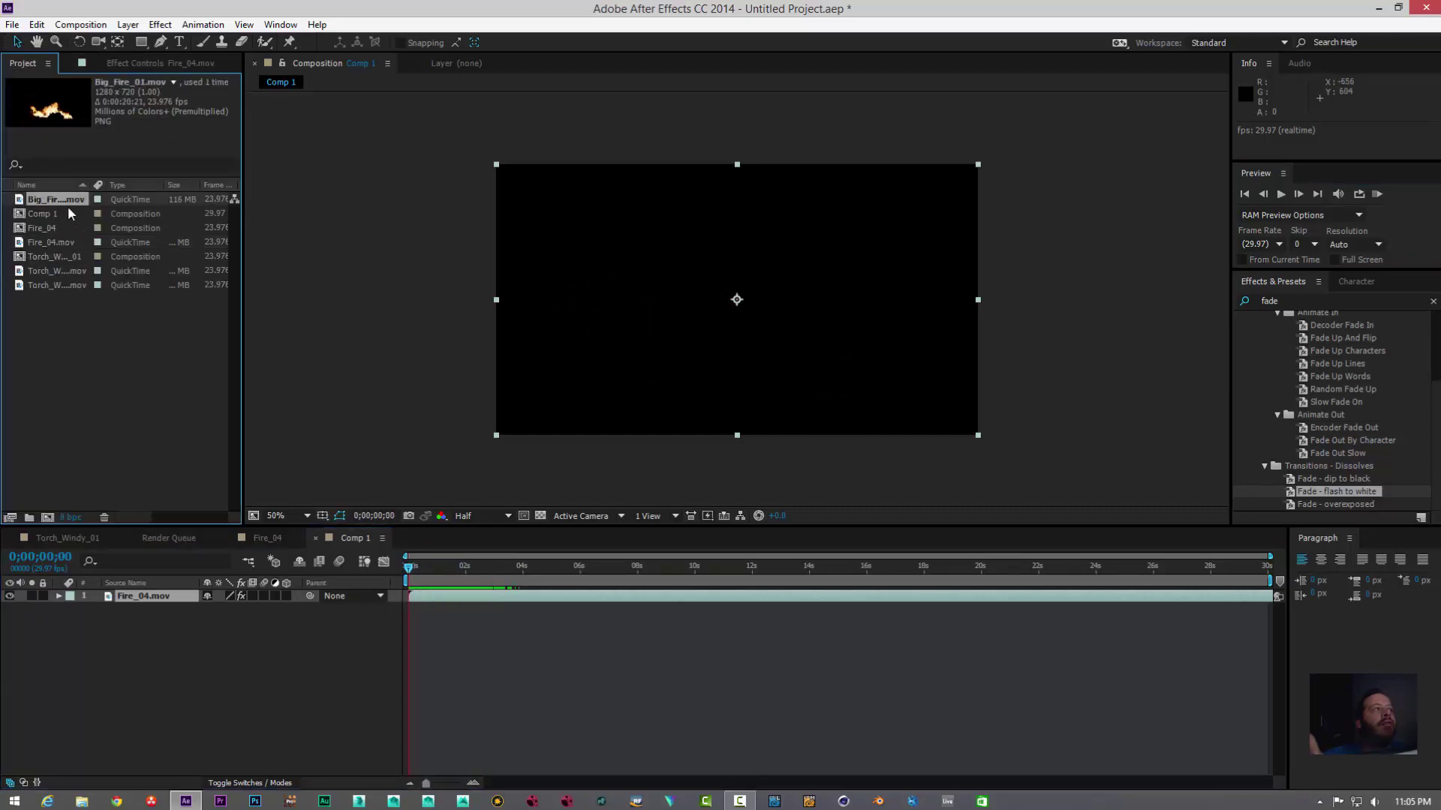
left_click_drag(57, 200, 739, 300)
left_click_drag(751, 369, 752, 373)
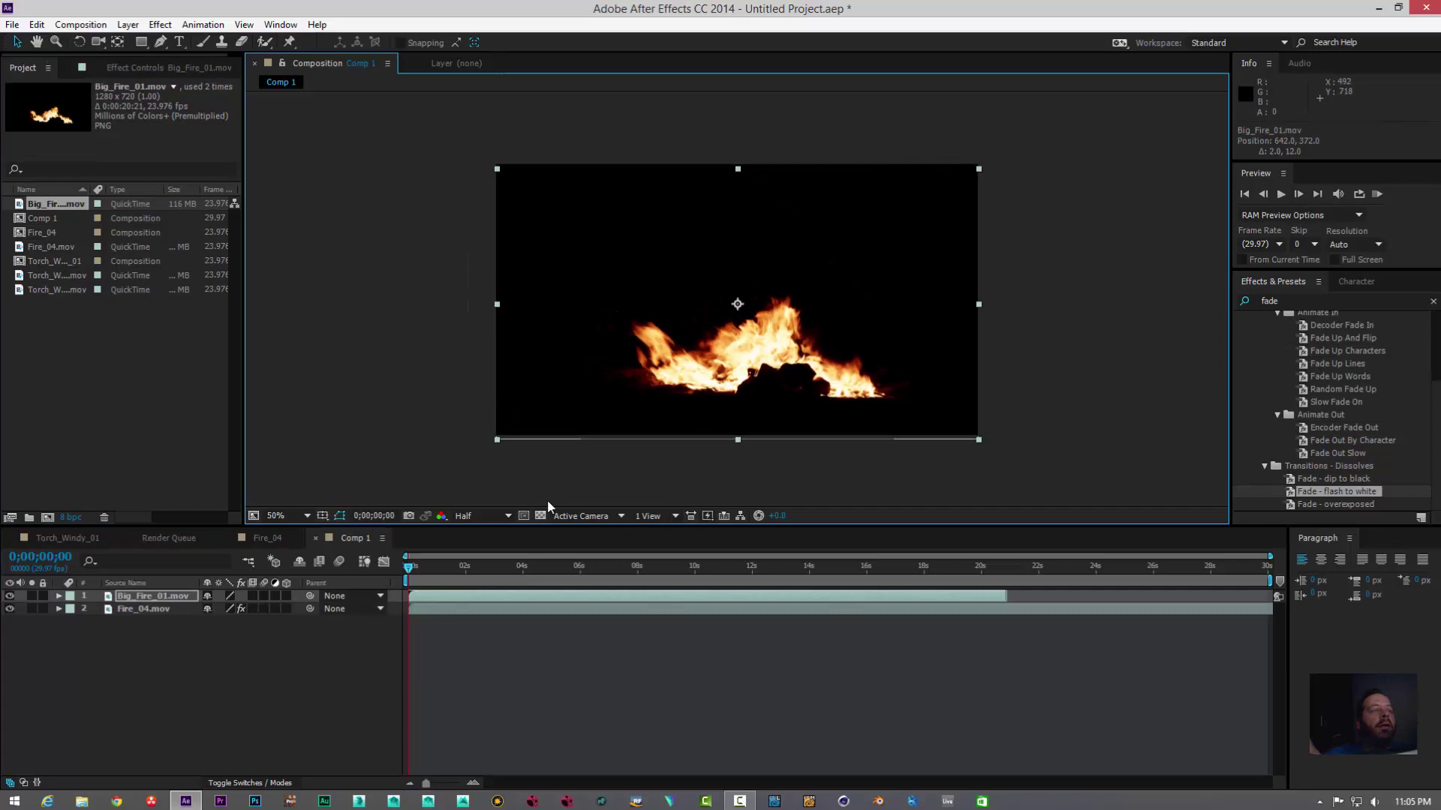
left_click(141, 638)
left_click(150, 595)
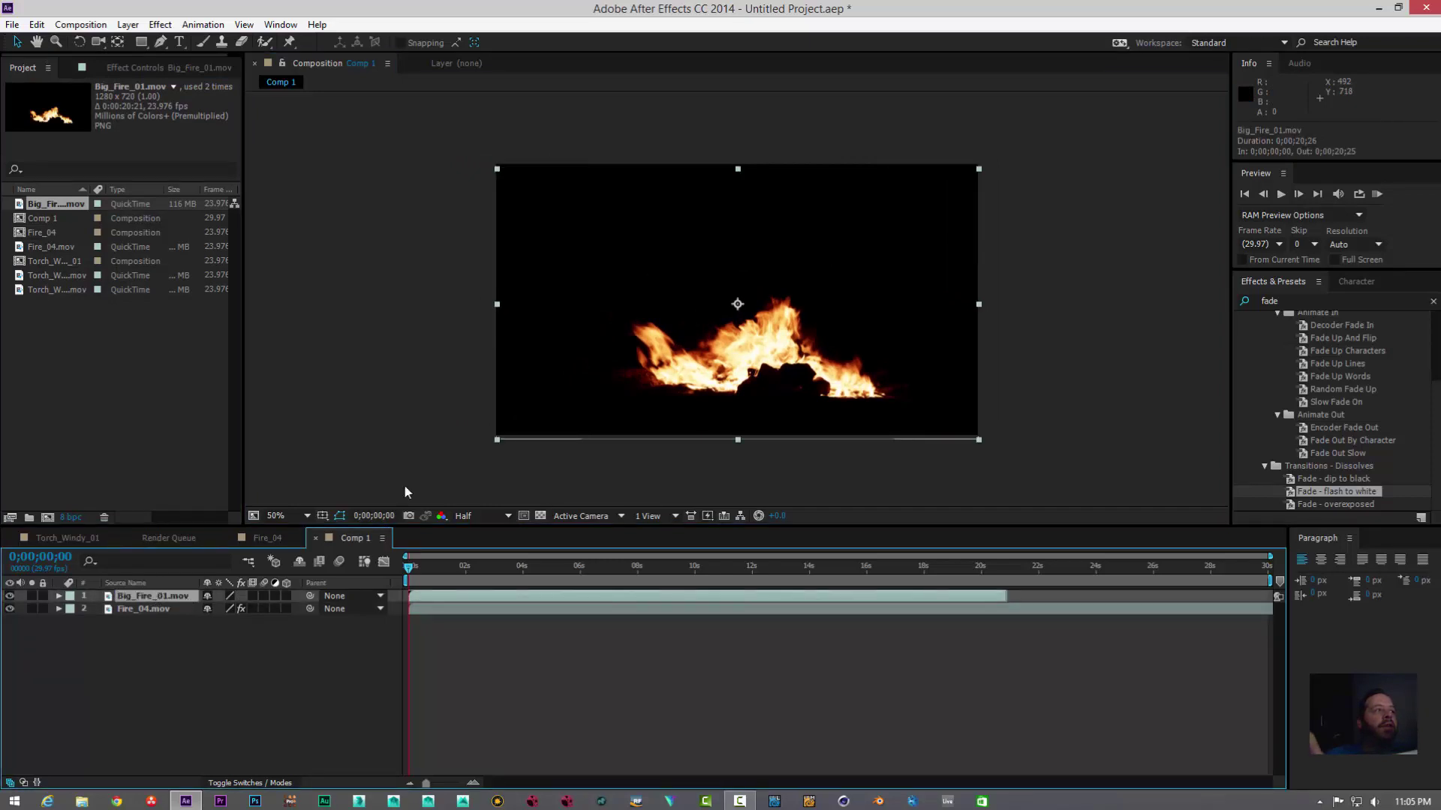
mouse_move(734, 394)
left_mouse_down()
mouse_move(711, 395)
mouse_move(738, 398)
left_mouse_up()
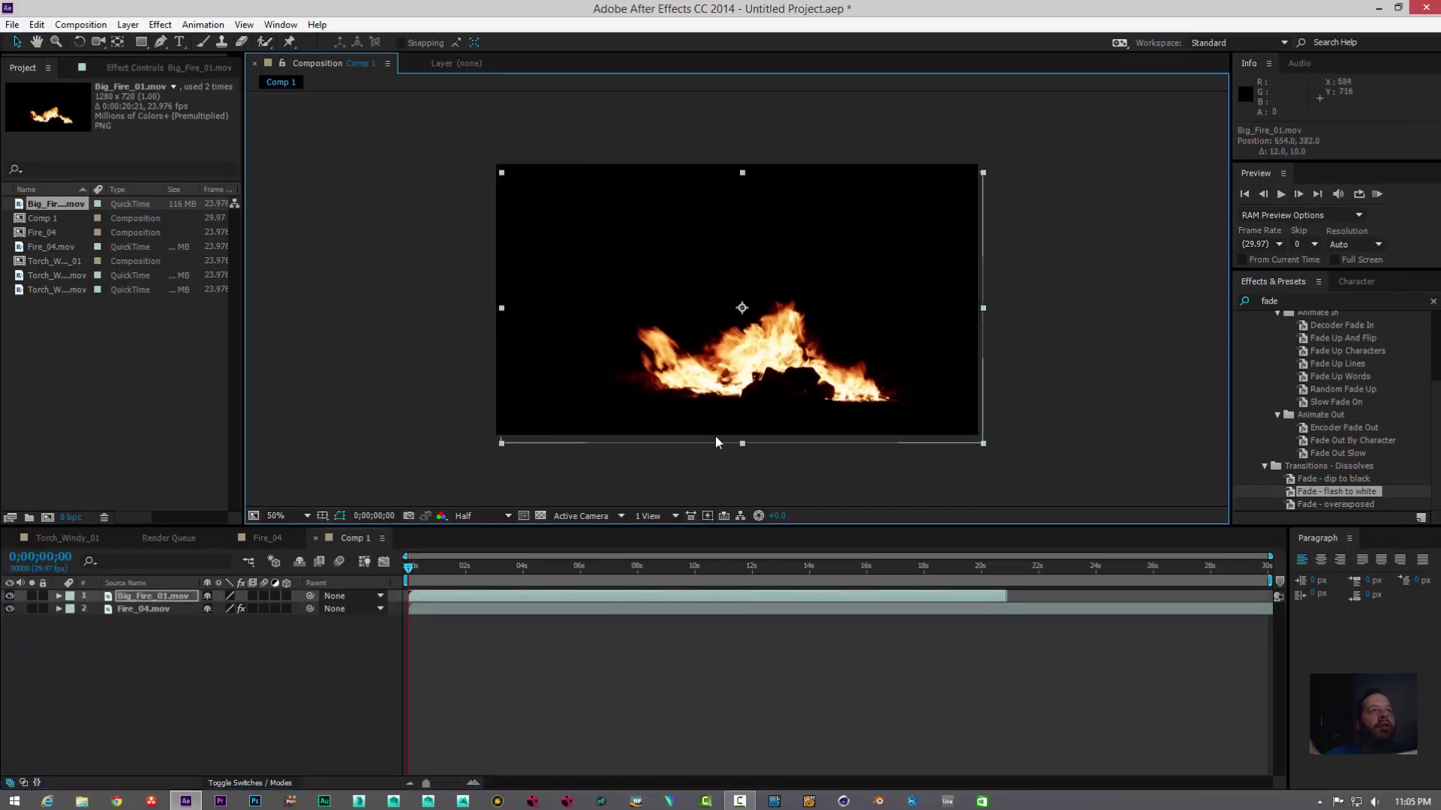
Step: Move the Fire_04 flames toward the right and the Big_Fire_01 flames toward the left
left_click(696, 475)
left_click(142, 609)
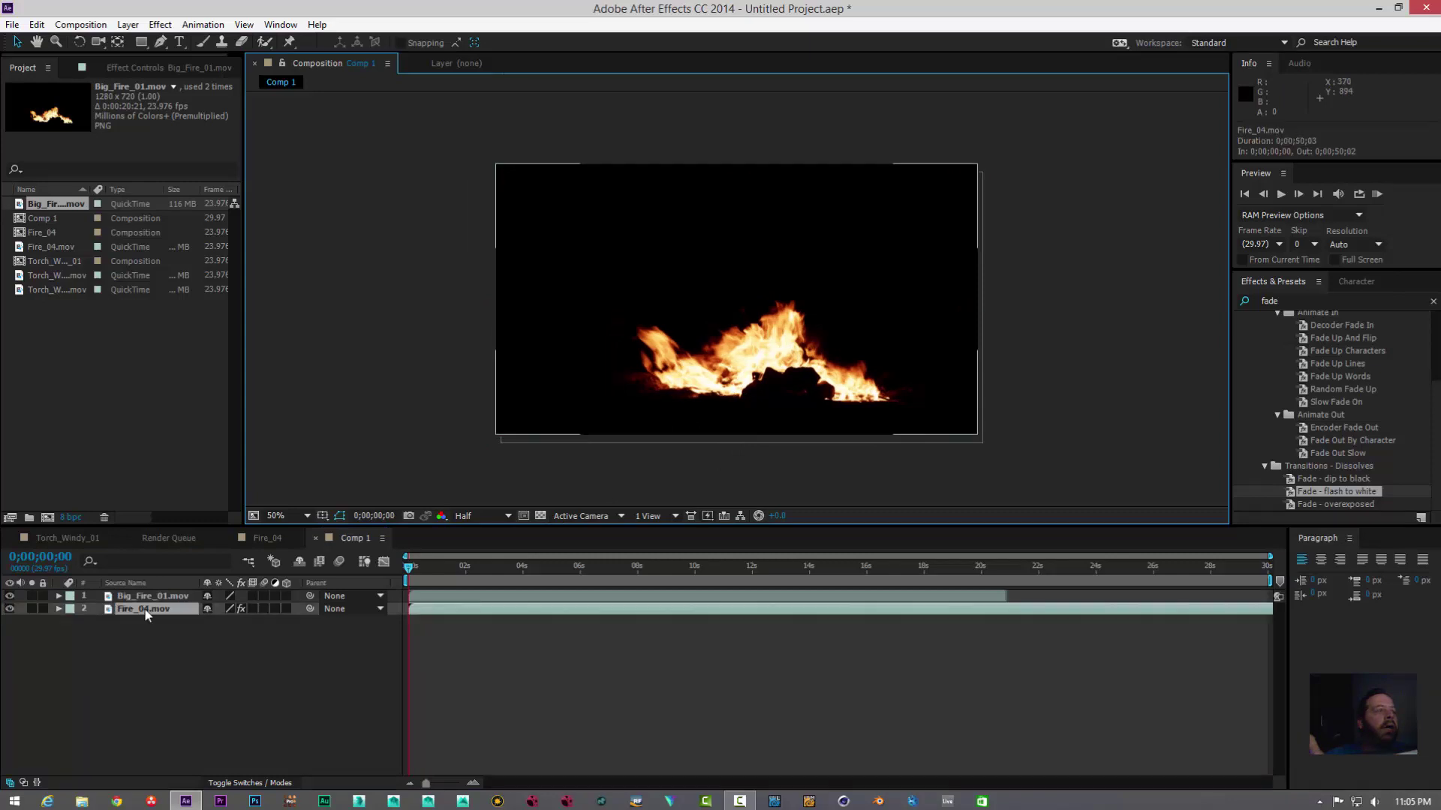
left_click_drag(765, 412, 850, 421)
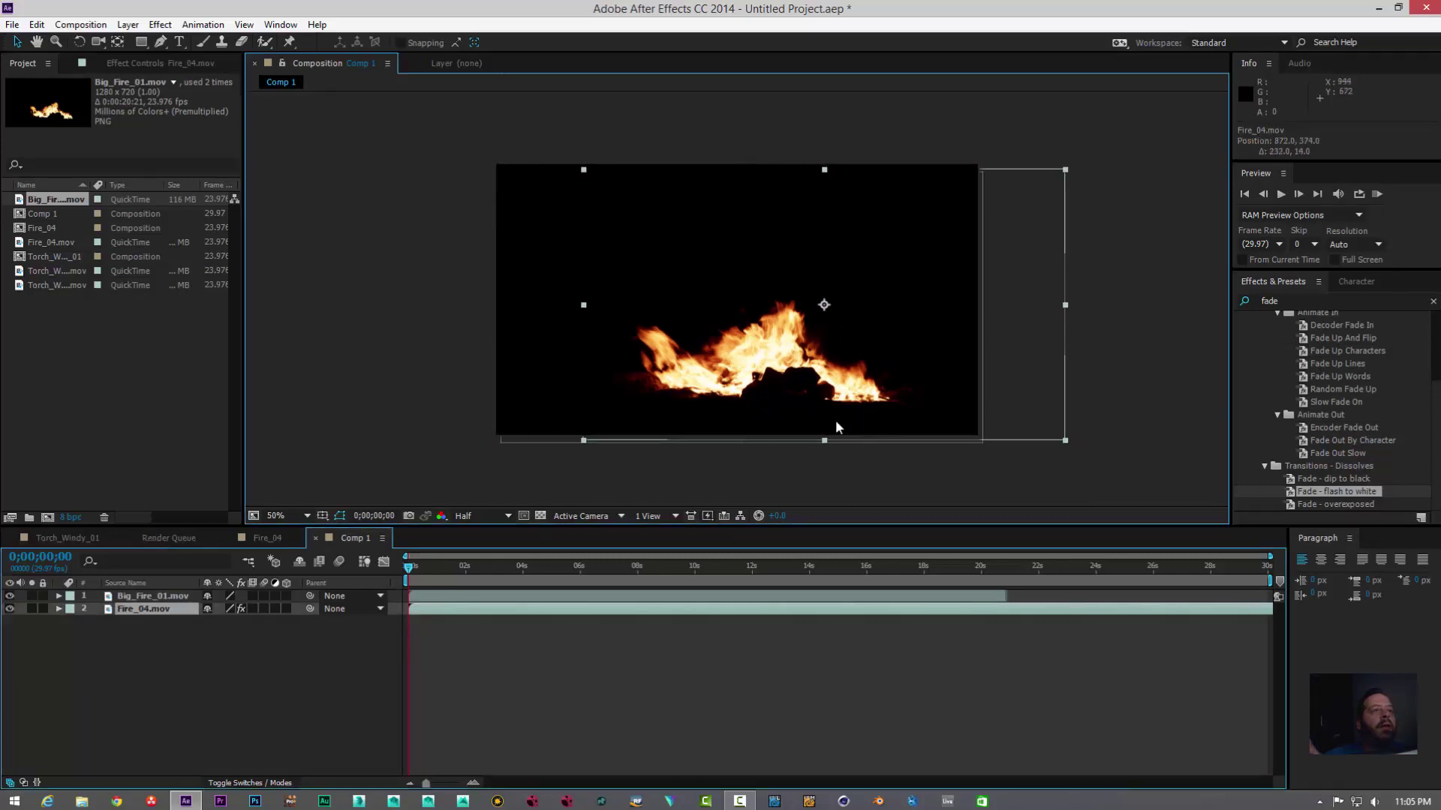
left_click(469, 420)
left_click_drag(425, 572, 451, 574)
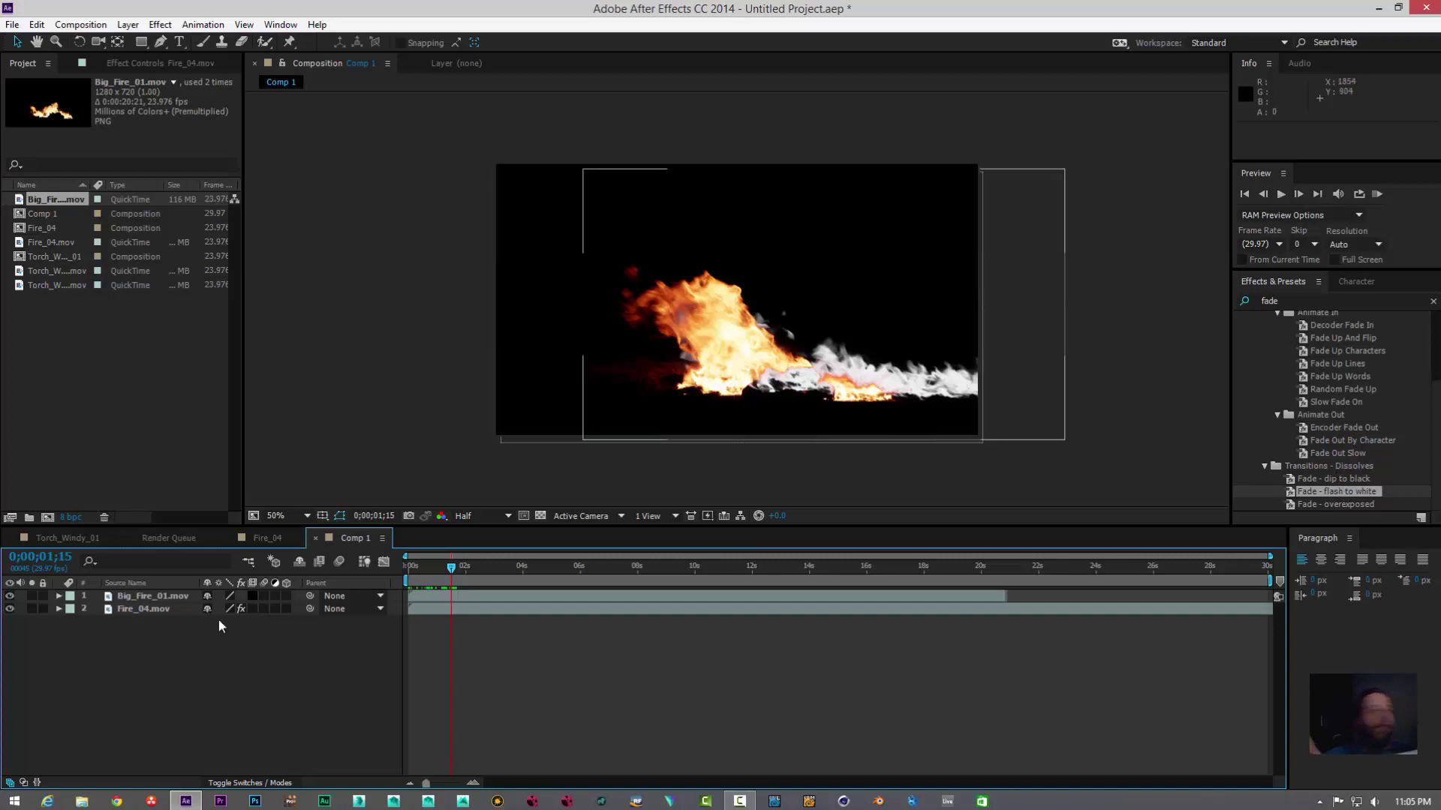
left_click(168, 595)
left_click_drag(749, 359, 659, 347)
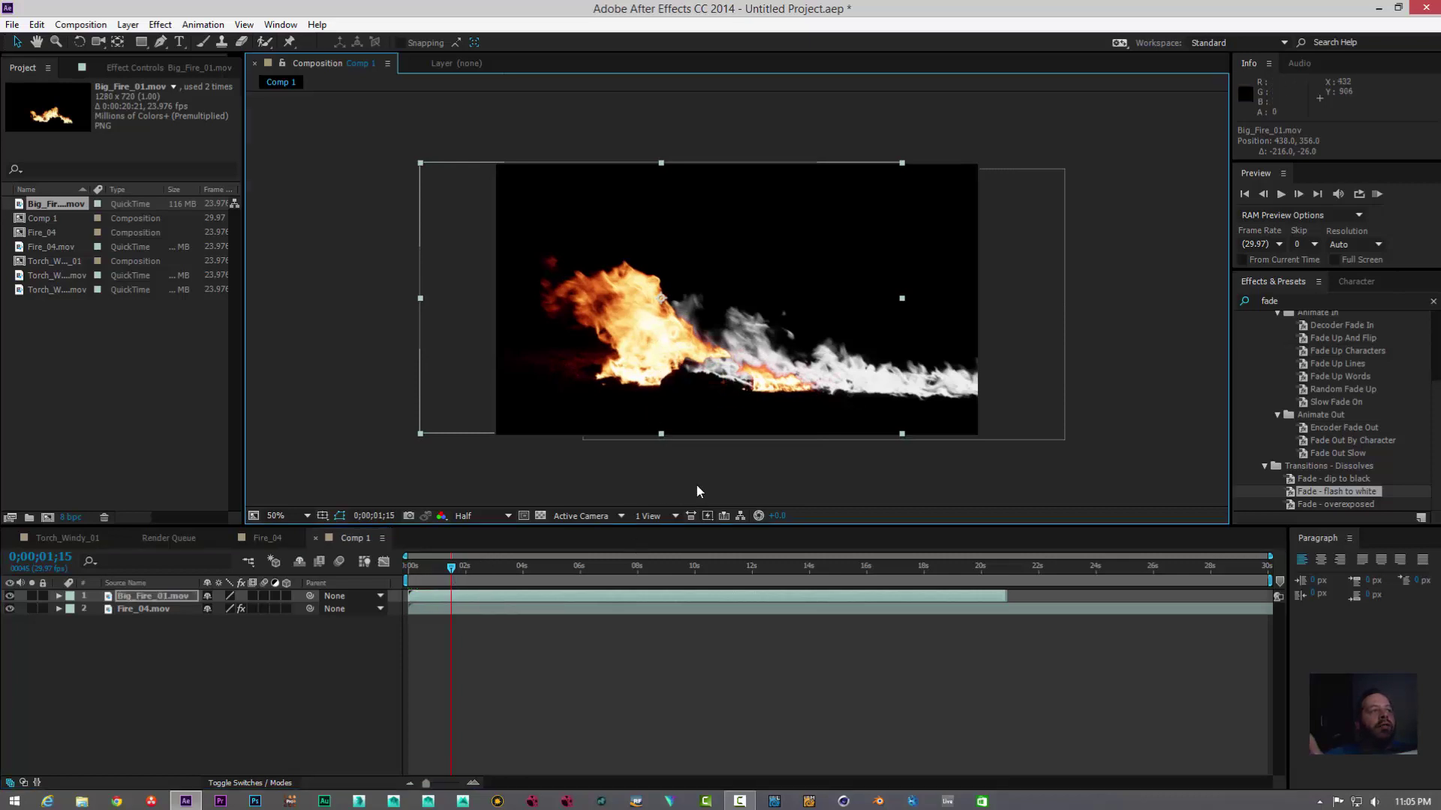
Step: Move Fire_04.mov above Big_Fire_01.mov in the stack and check the result at 0;00;03;10
left_click(151, 608)
left_click_drag(151, 585, 155, 594)
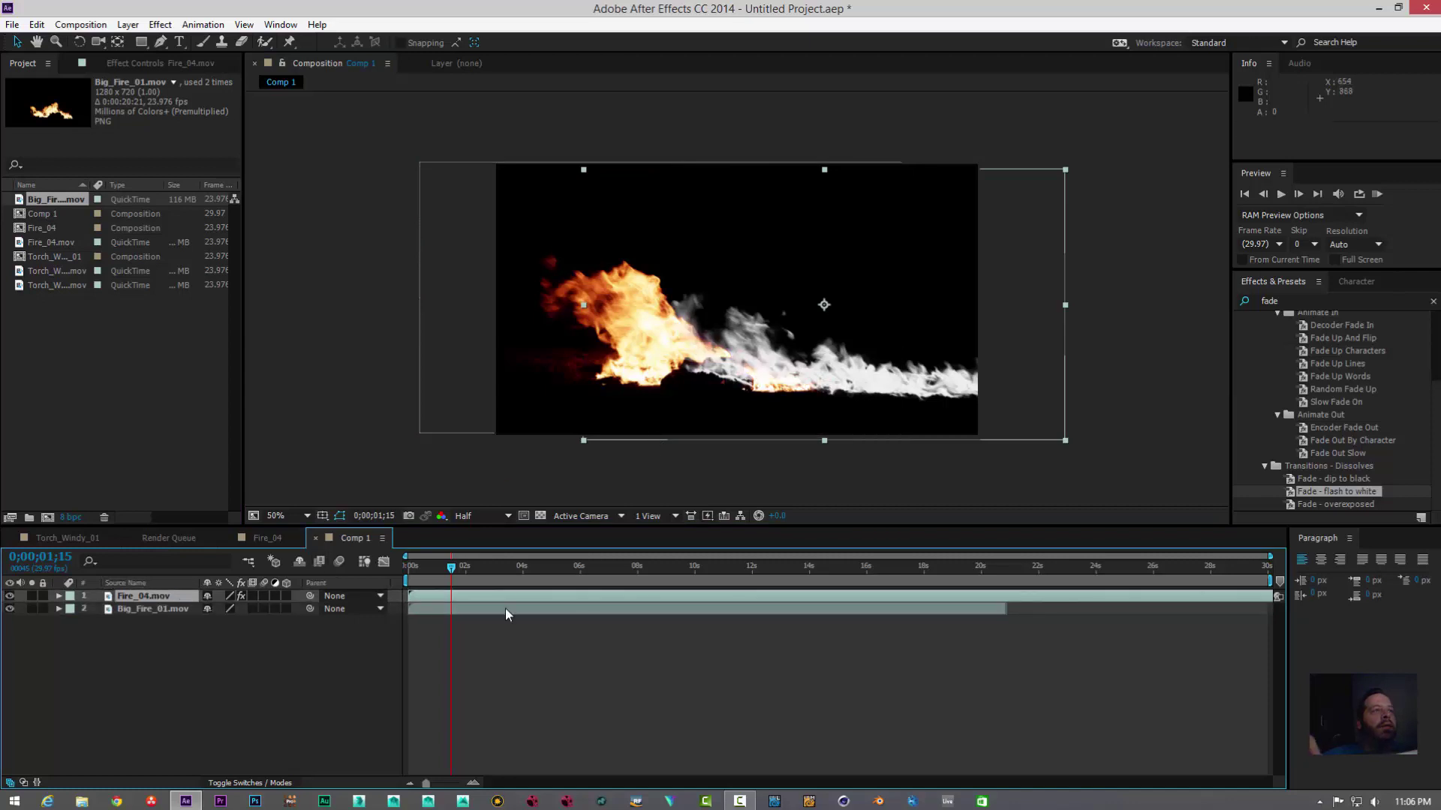
mouse_move(452, 570)
left_mouse_down()
mouse_move(425, 571)
mouse_move(472, 570)
mouse_move(461, 575)
left_mouse_up()
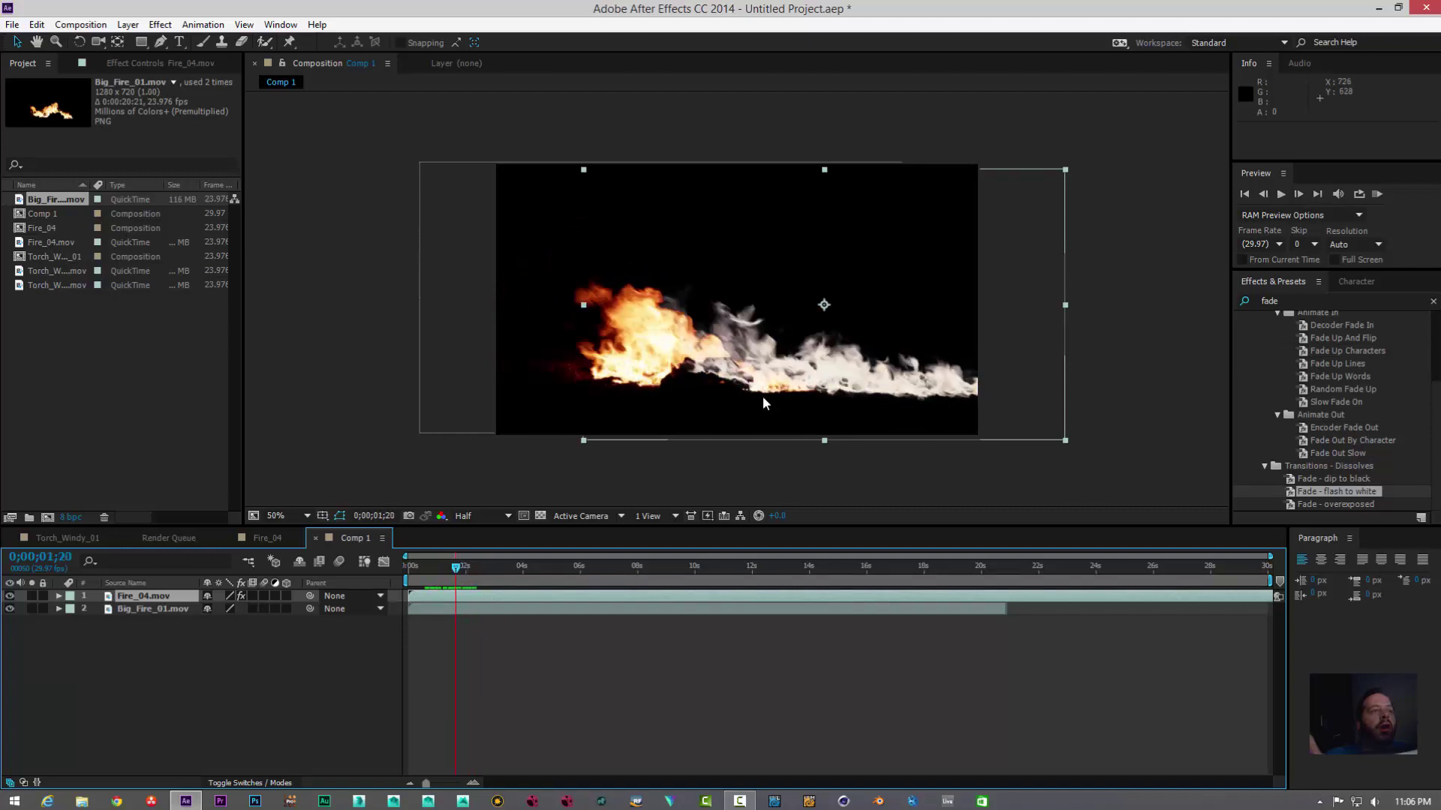
scroll(758, 383, "up", 2)
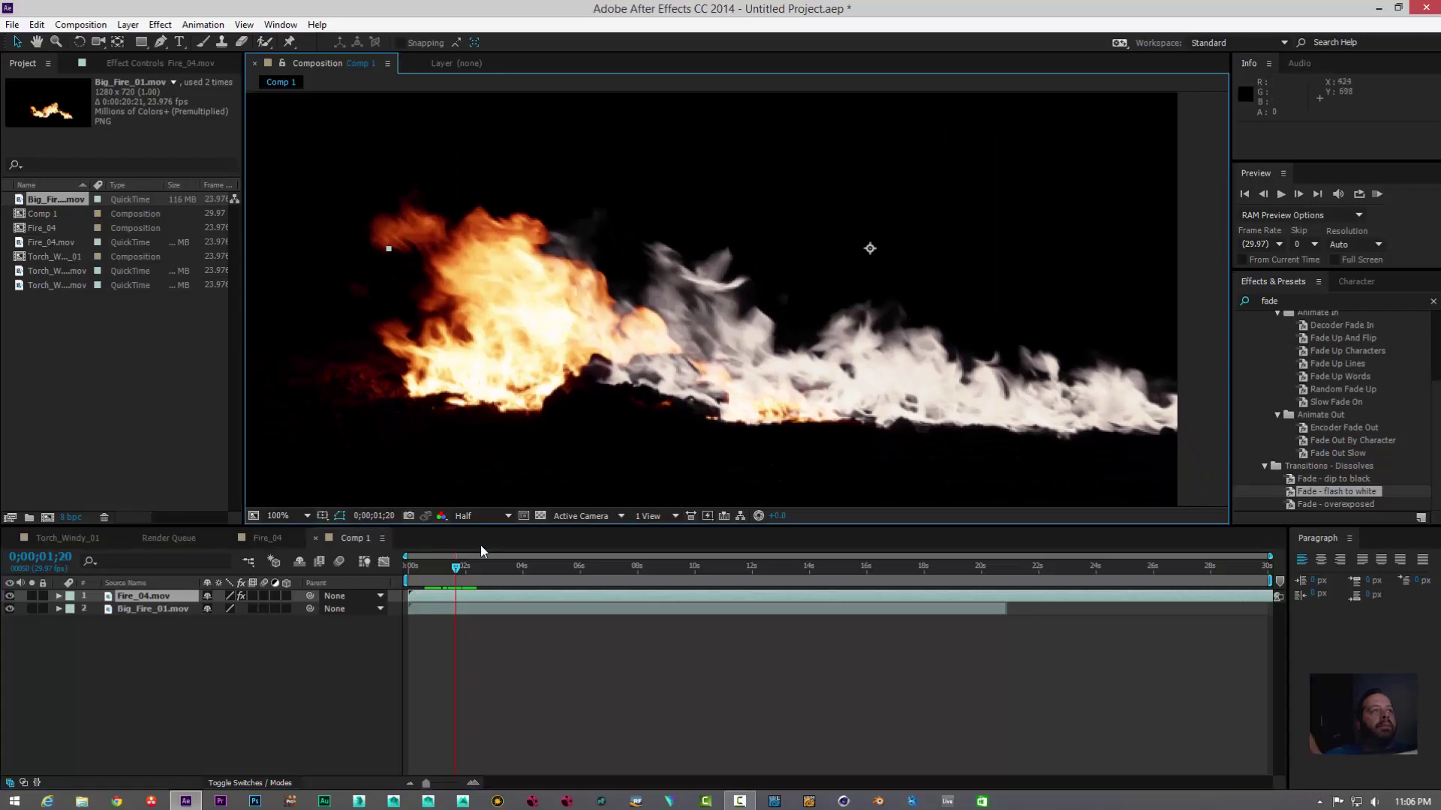
left_click_drag(458, 572, 529, 570)
key("comma")
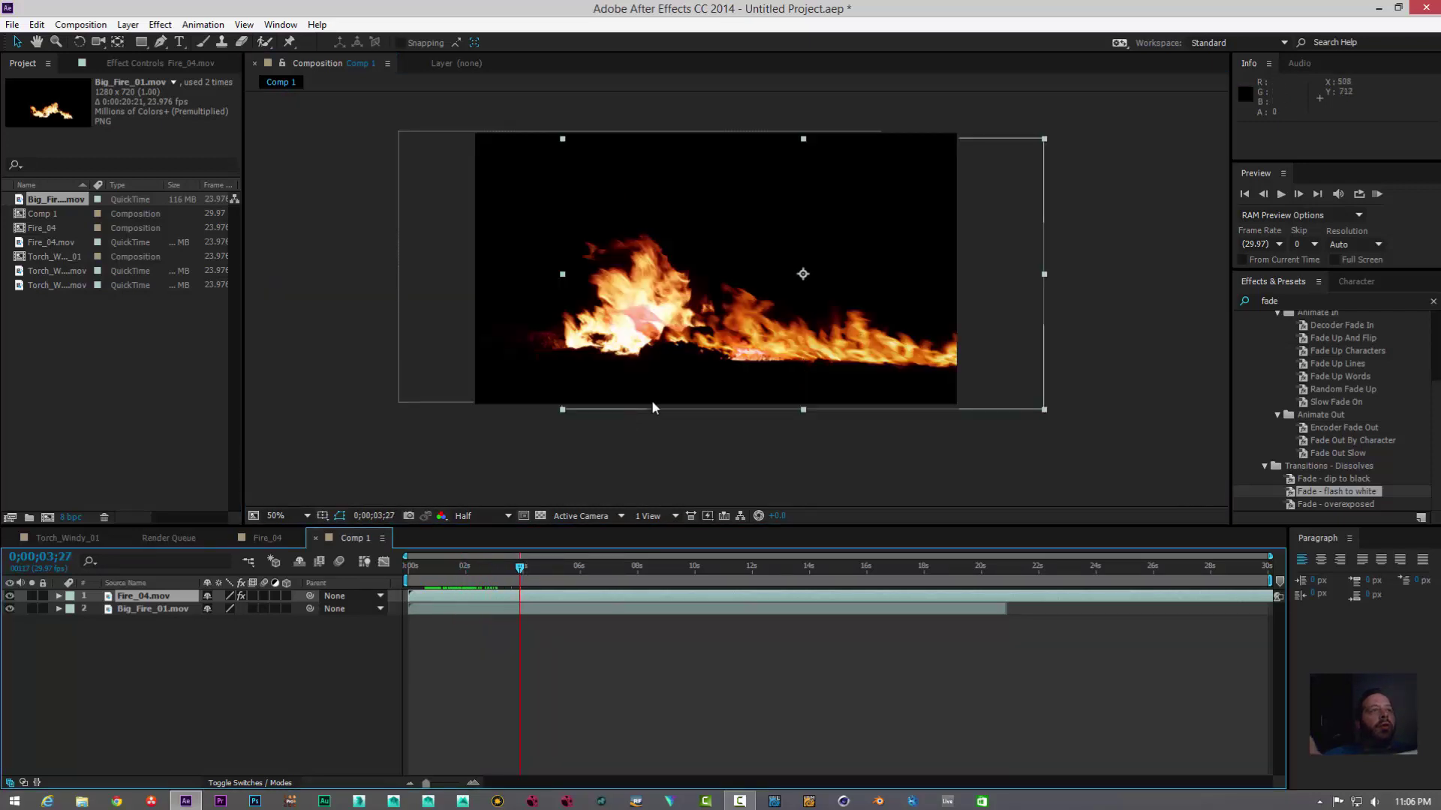
left_click_drag(521, 569, 504, 568)
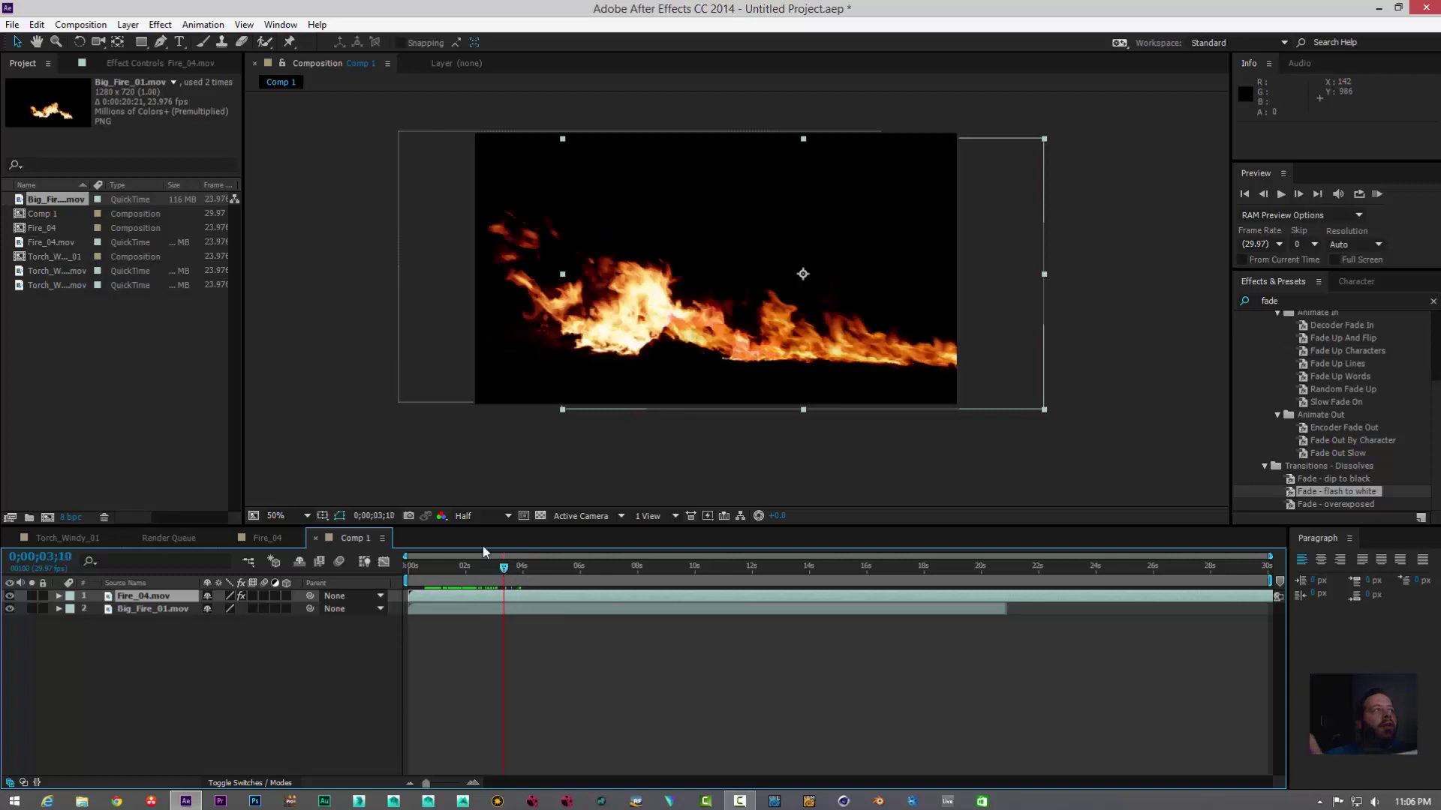
Step: Add Torch_Windy_01.mov as the bottom layer, nudge it down-right, and apply Fade - flash to white
left_click(57, 271)
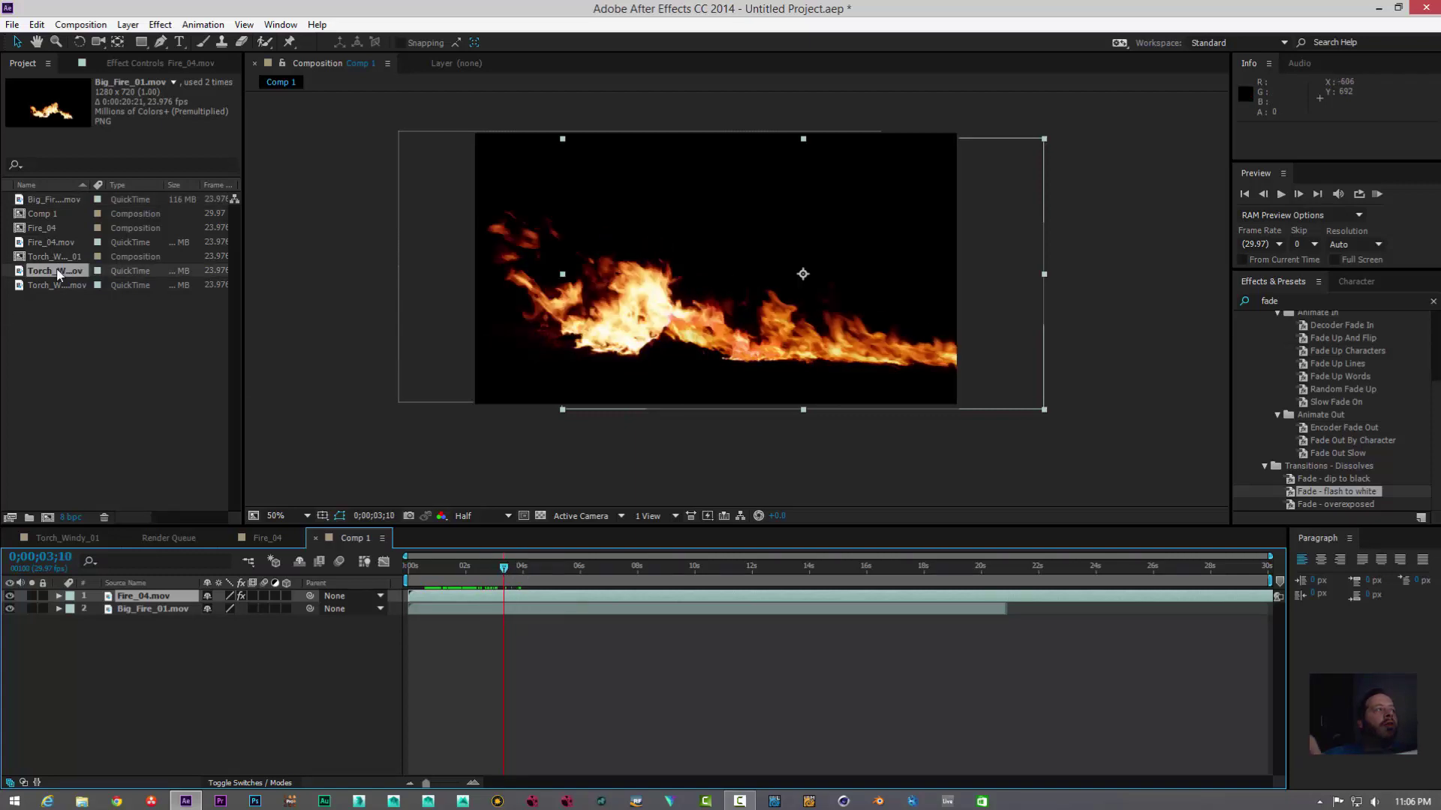
left_click_drag(75, 271, 623, 231)
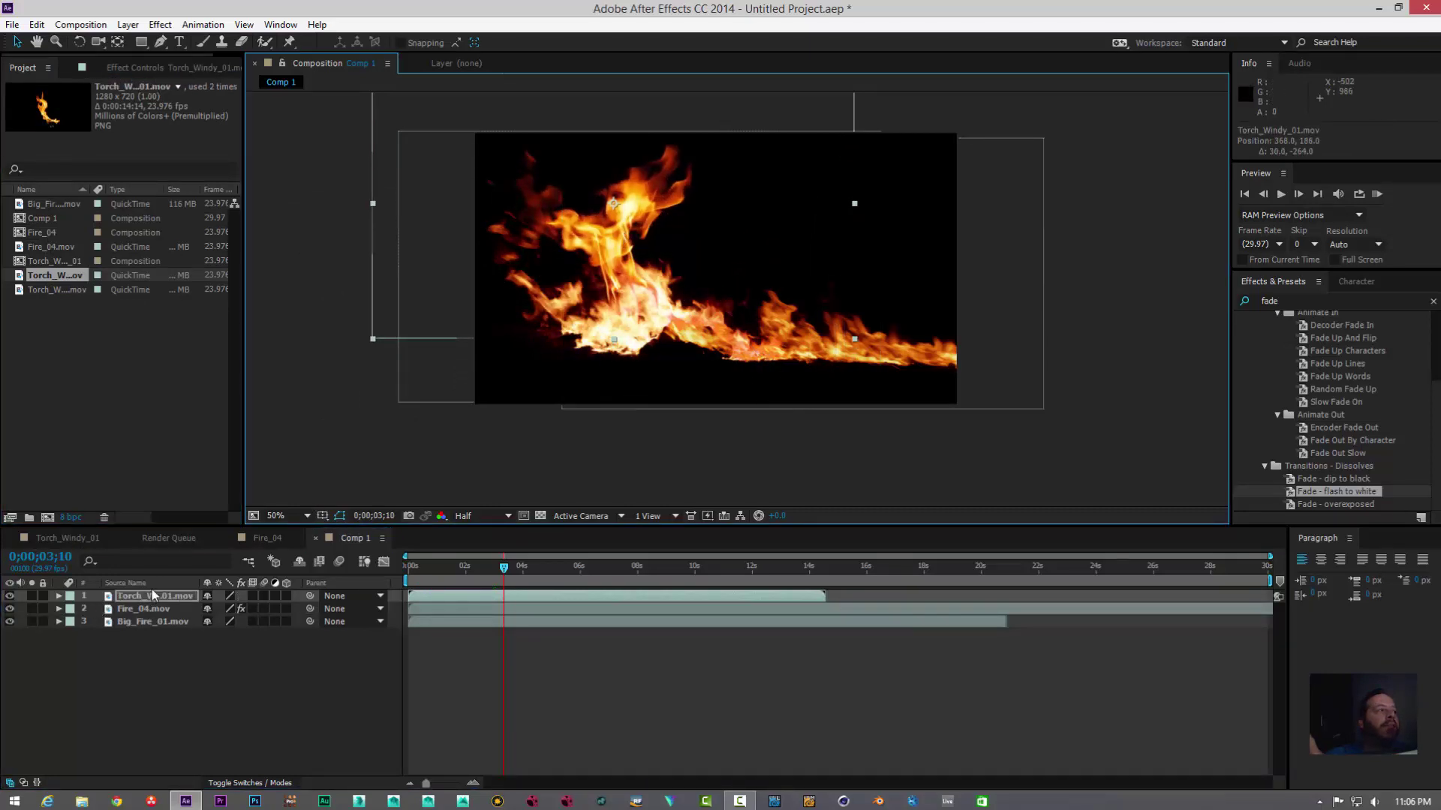
left_click_drag(150, 593, 147, 616)
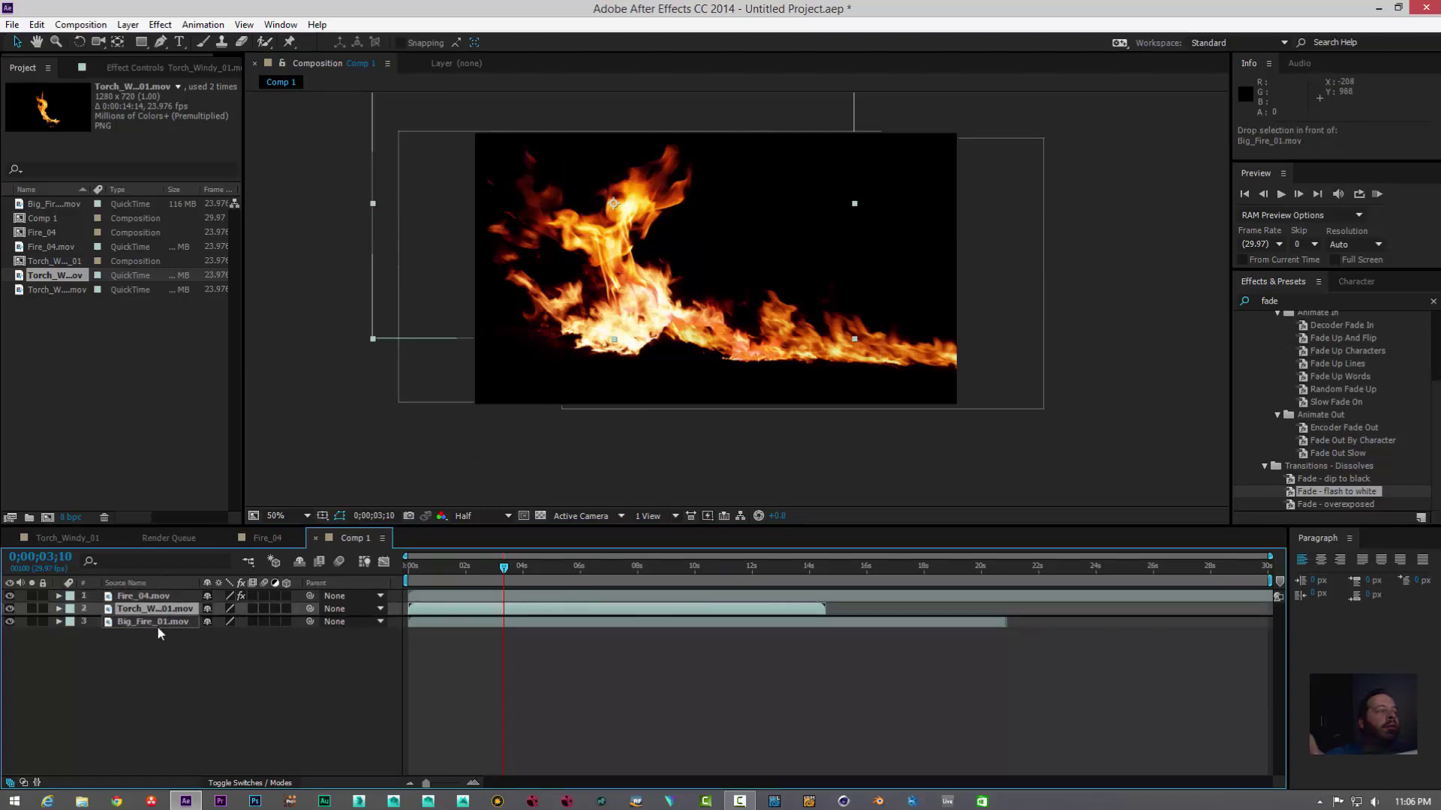
left_click_drag(157, 626, 157, 633)
mouse_move(627, 312)
left_mouse_down()
mouse_move(619, 305)
mouse_move(640, 324)
left_mouse_up()
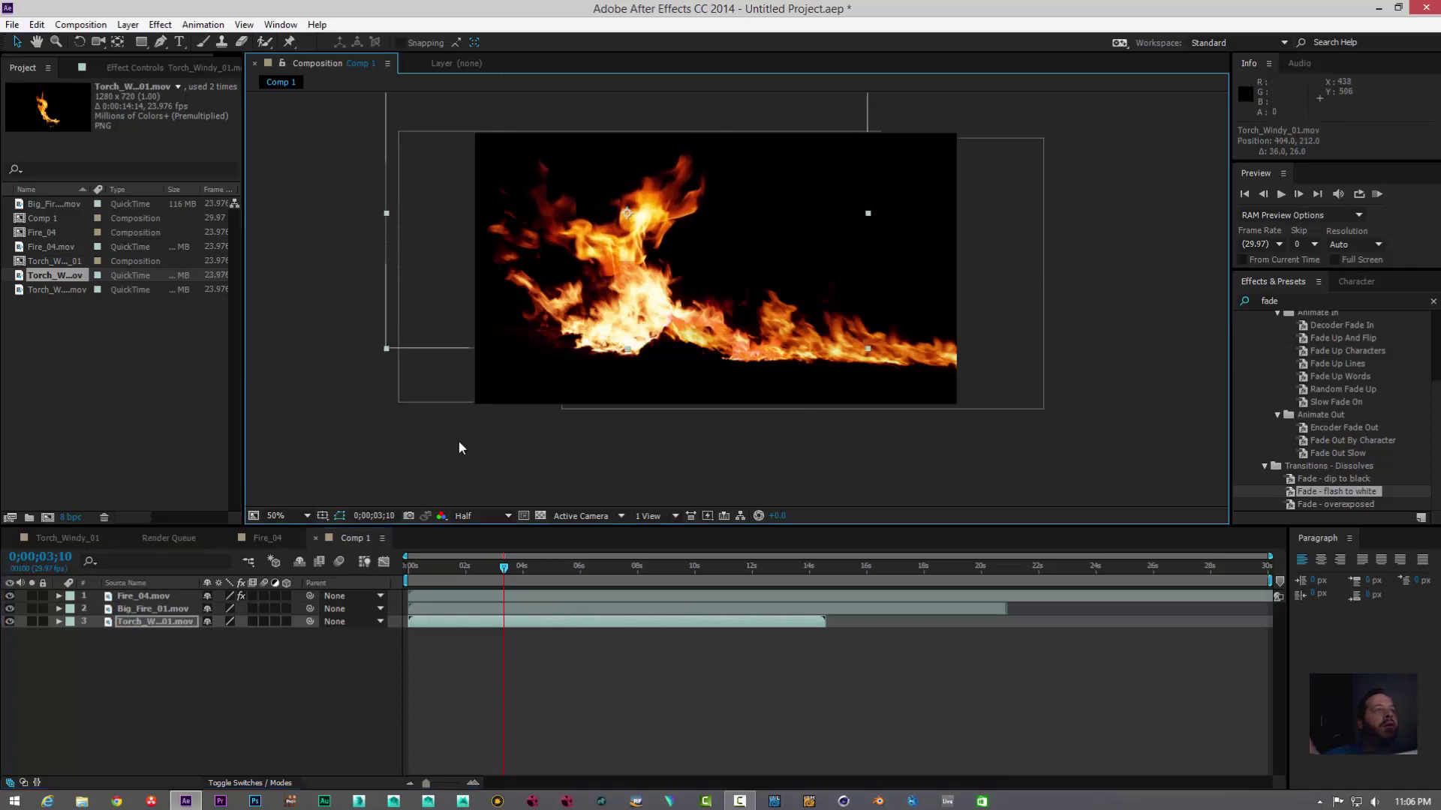
left_click_drag(1324, 493, 182, 618)
left_click(470, 620)
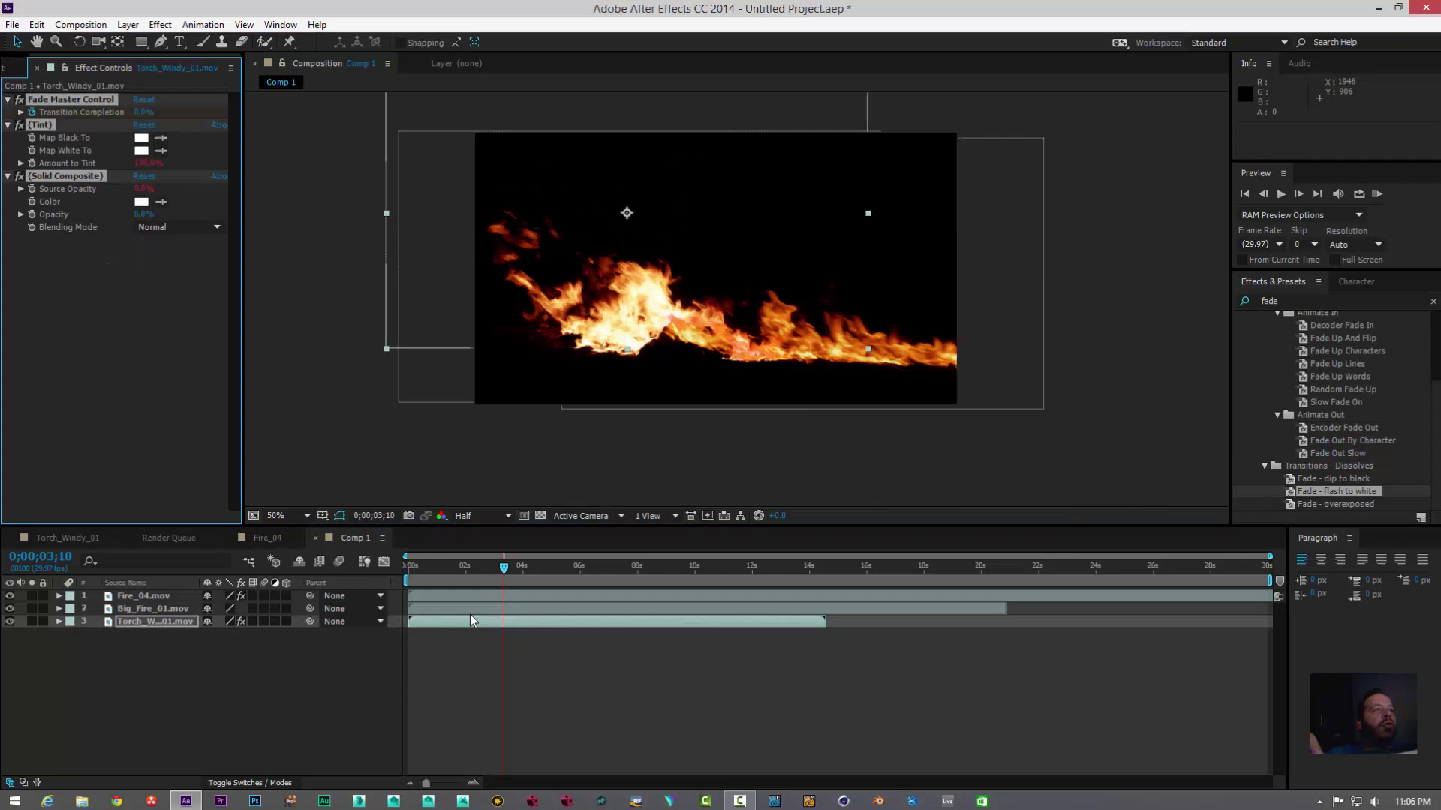
left_click_drag(503, 566, 543, 574)
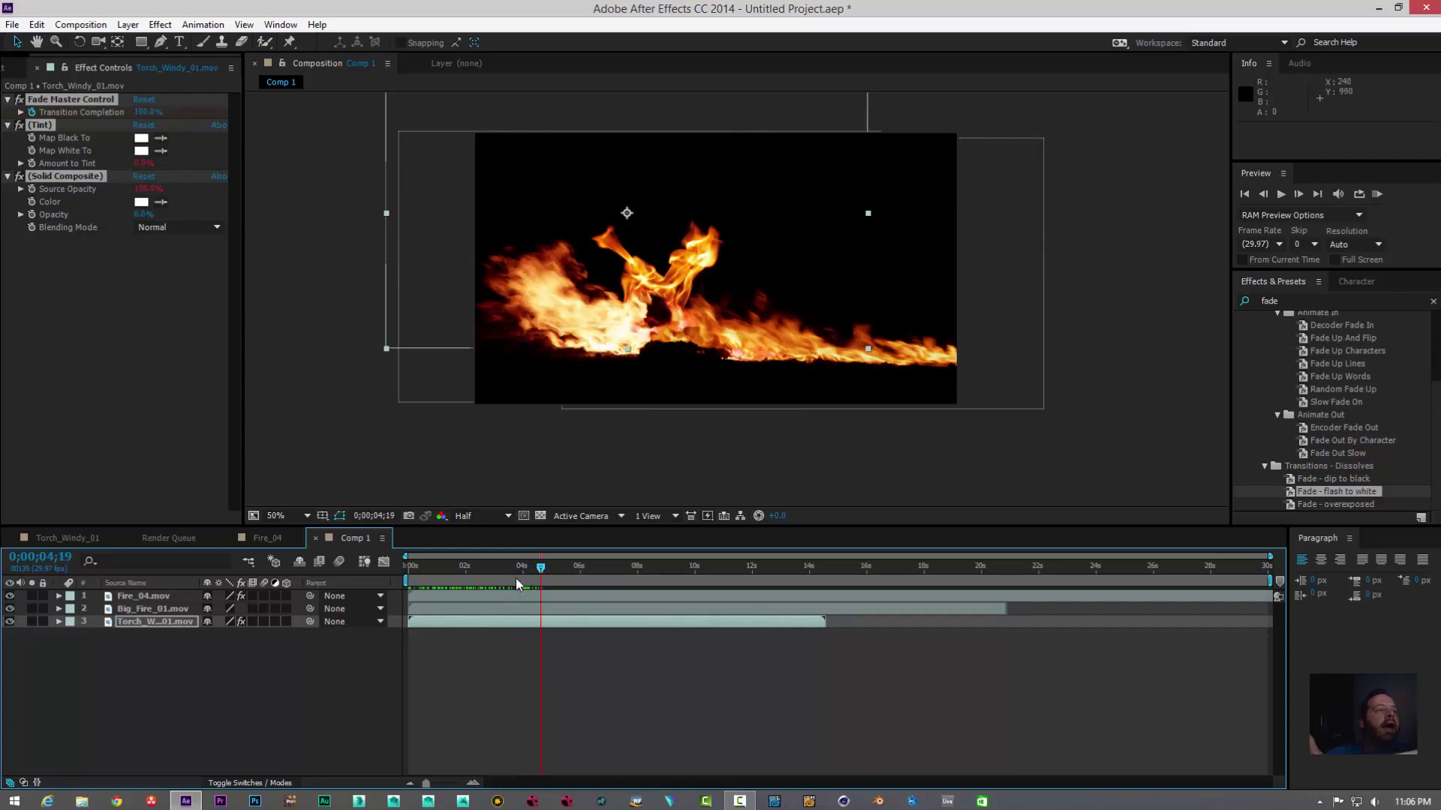
left_click_drag(538, 569, 492, 577)
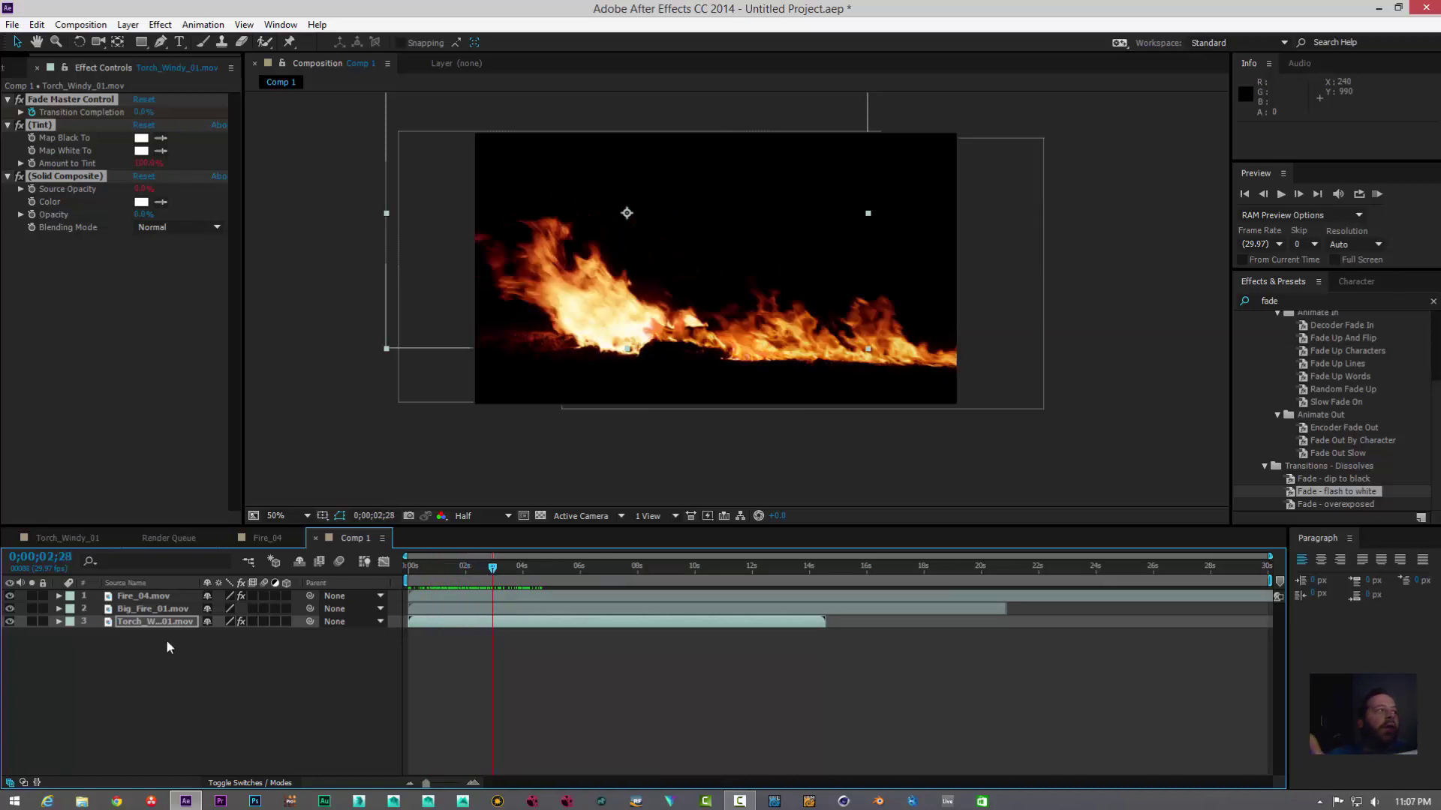
Step: Make all three fire layers 3D, tilt them with the Rotation tool, and preview
left_click_drag(164, 642, 177, 591)
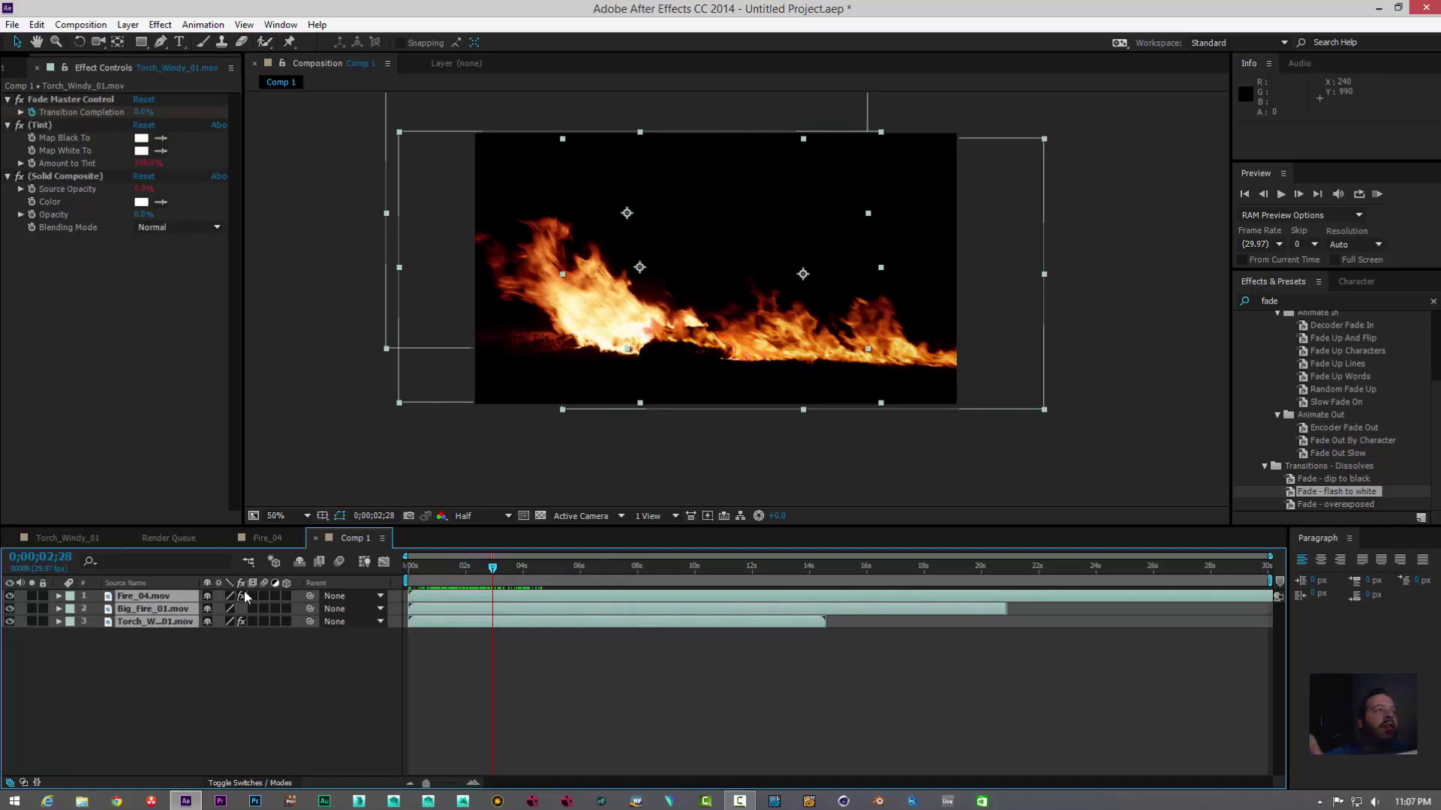
left_click(288, 596)
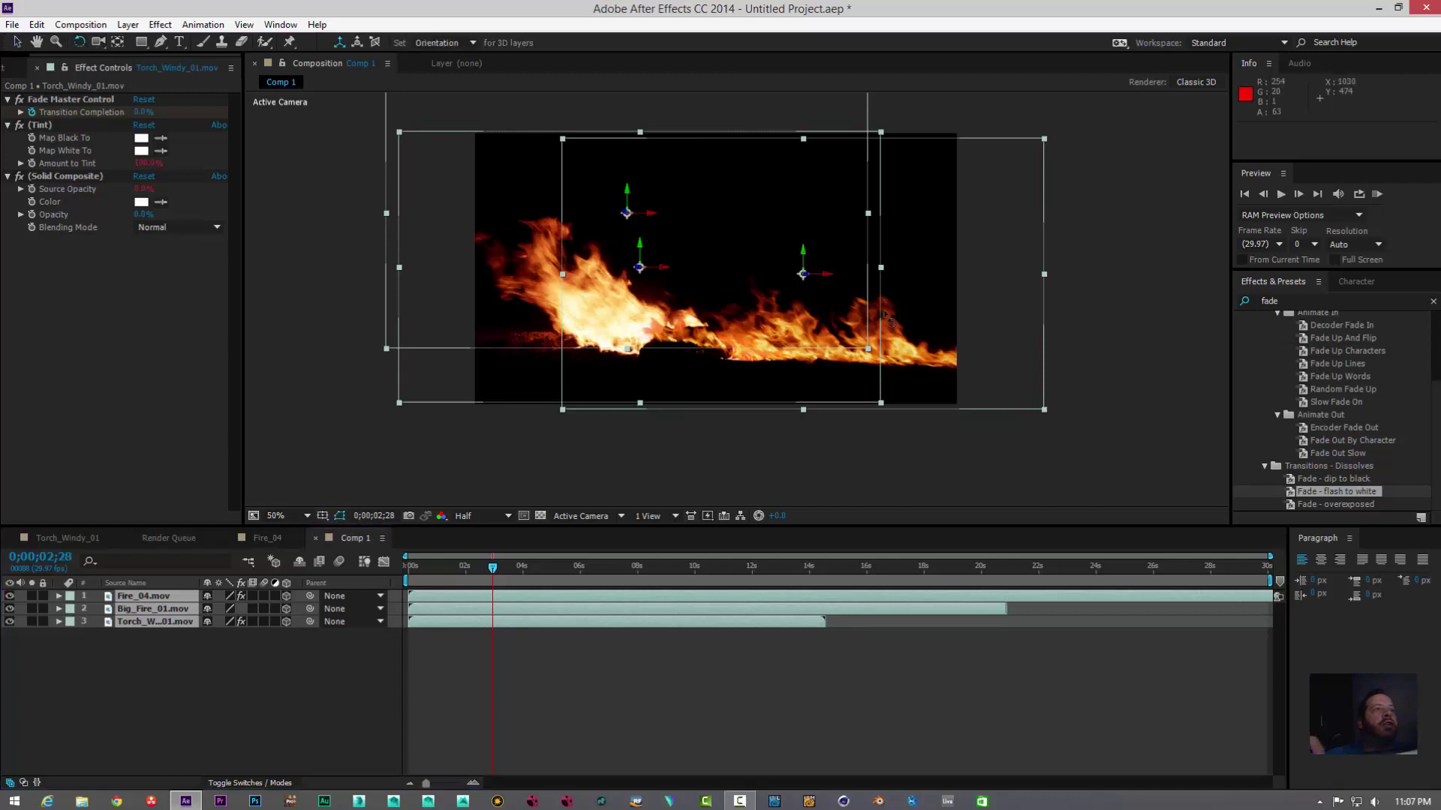
left_click_drag(889, 324, 777, 383)
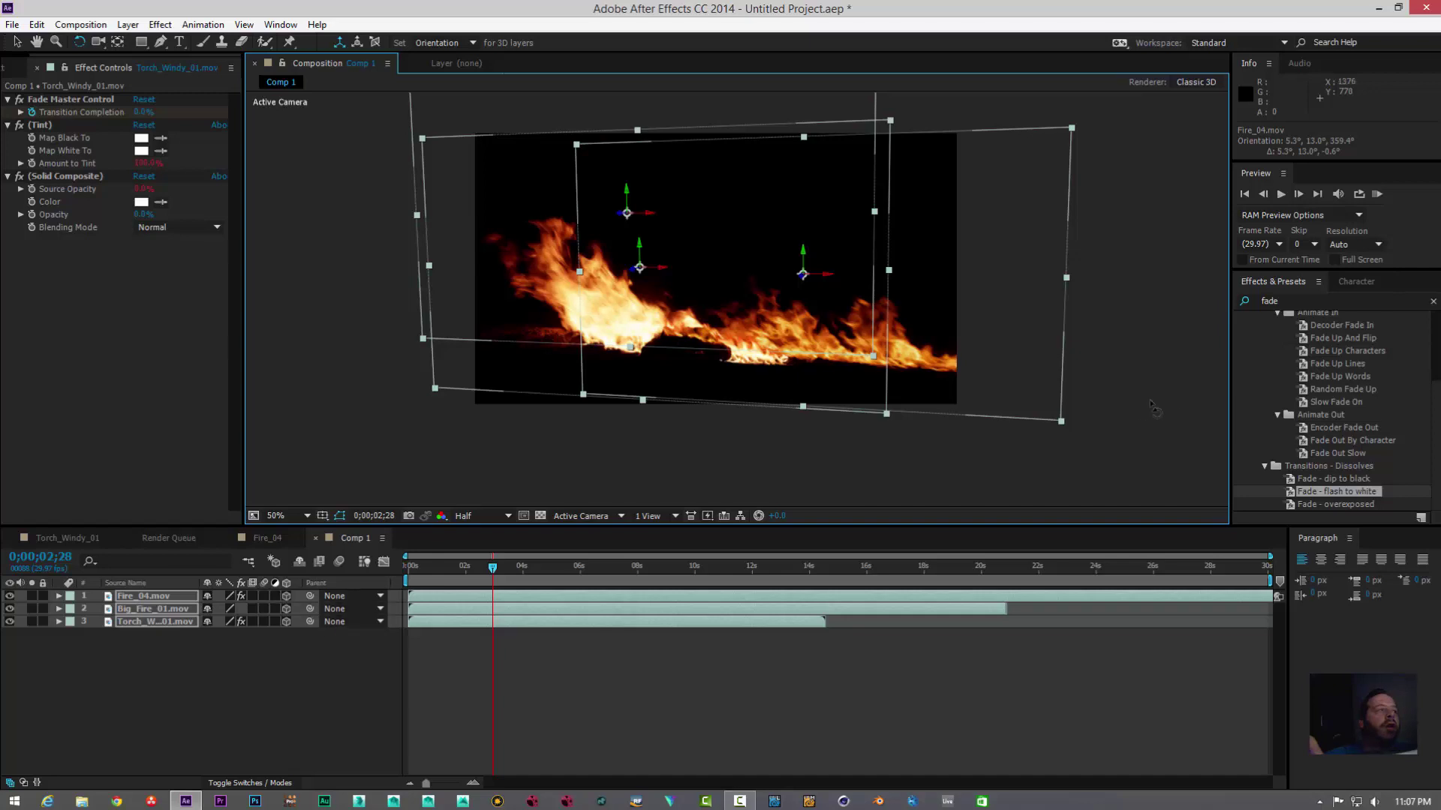
left_click(1282, 195)
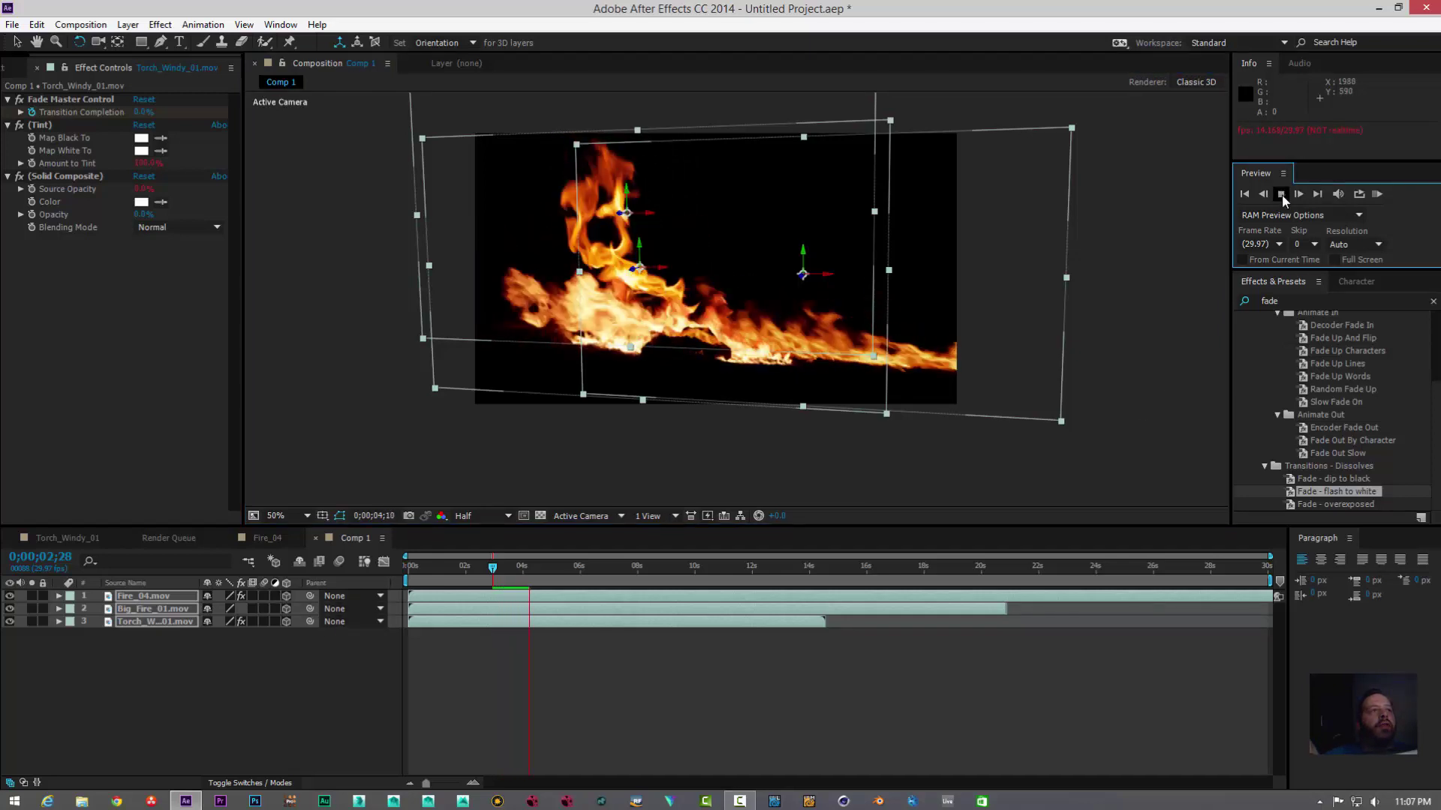
left_click(1282, 195)
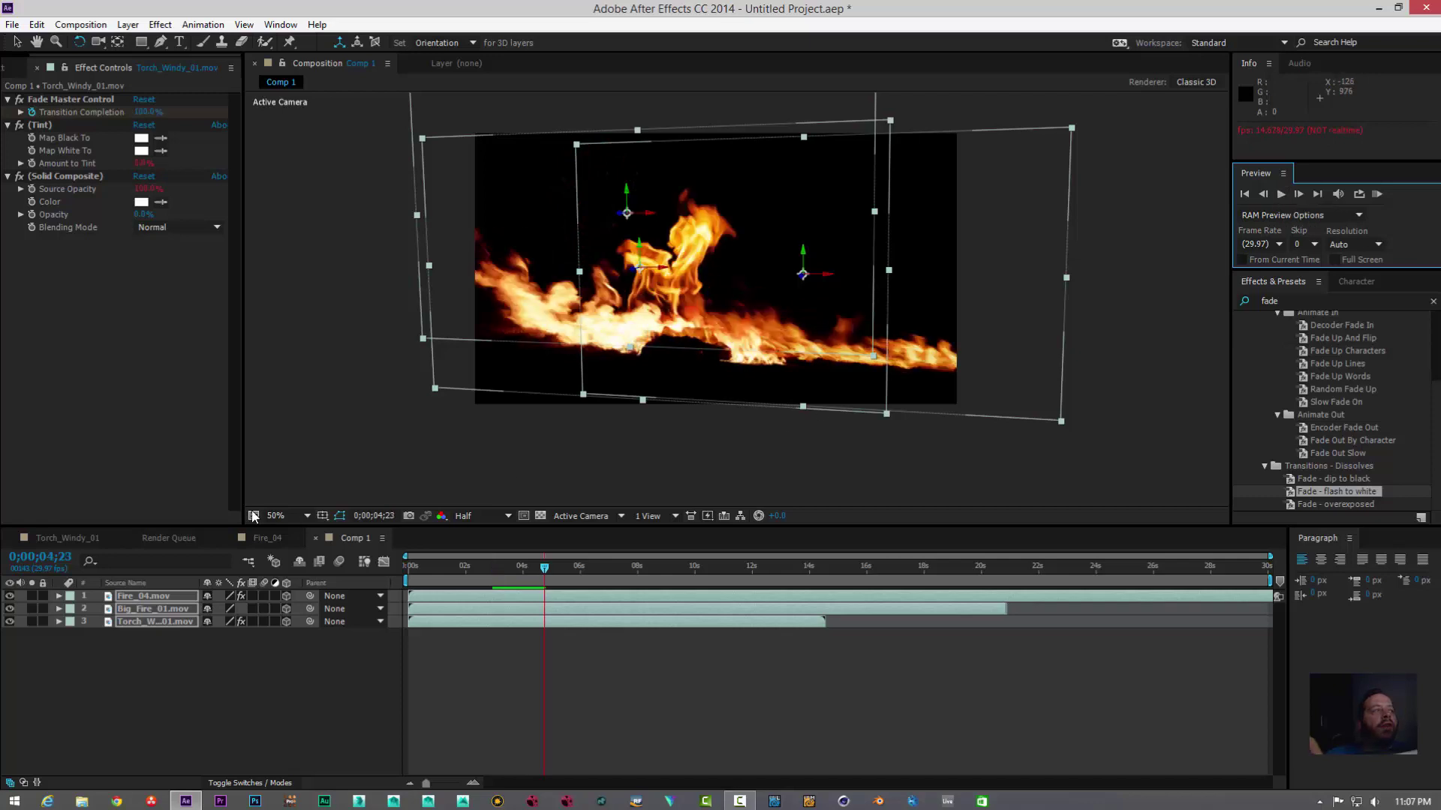
Step: Switch back to the Selection tool and slightly shift the Fire_04.mov layer
left_click(15, 43)
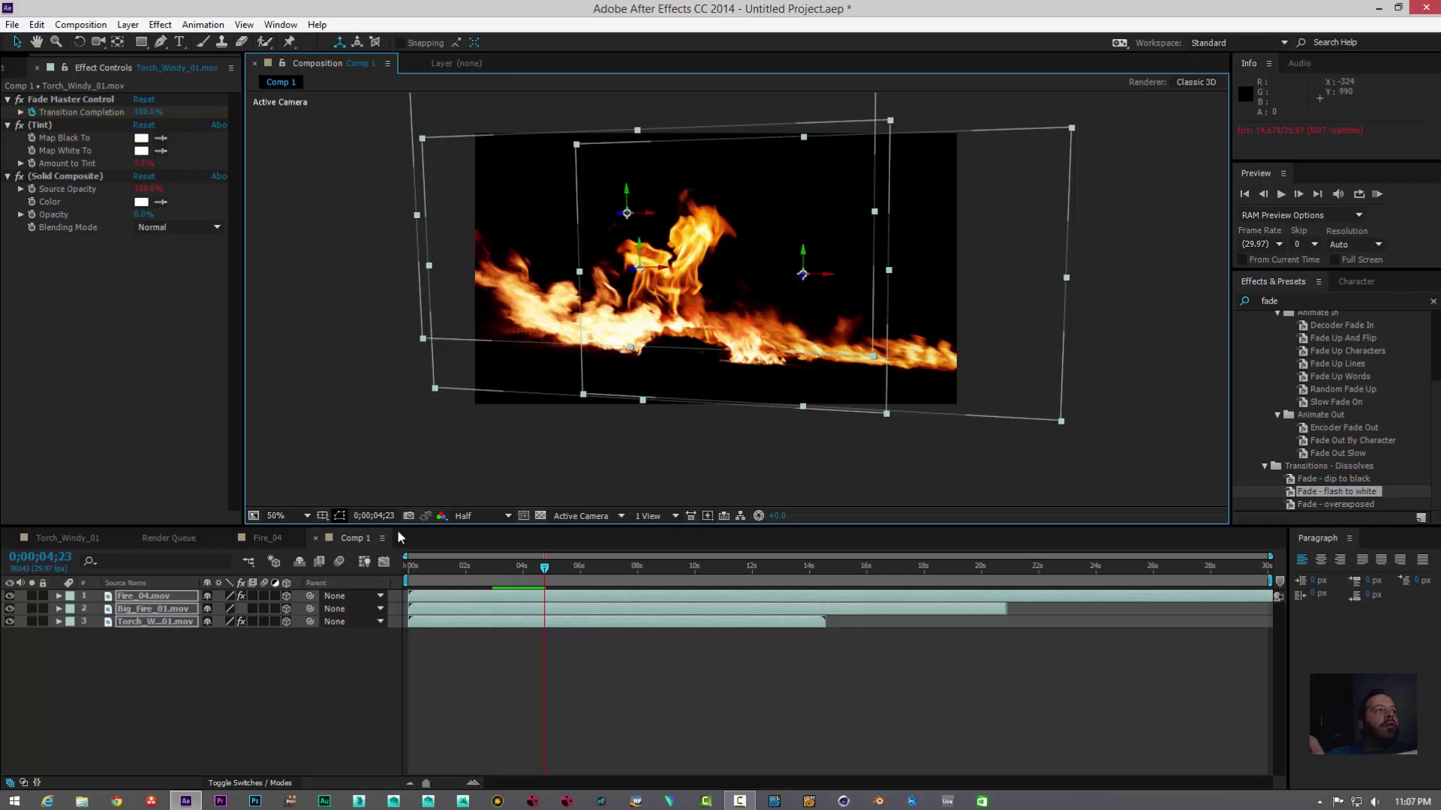
left_click(775, 451)
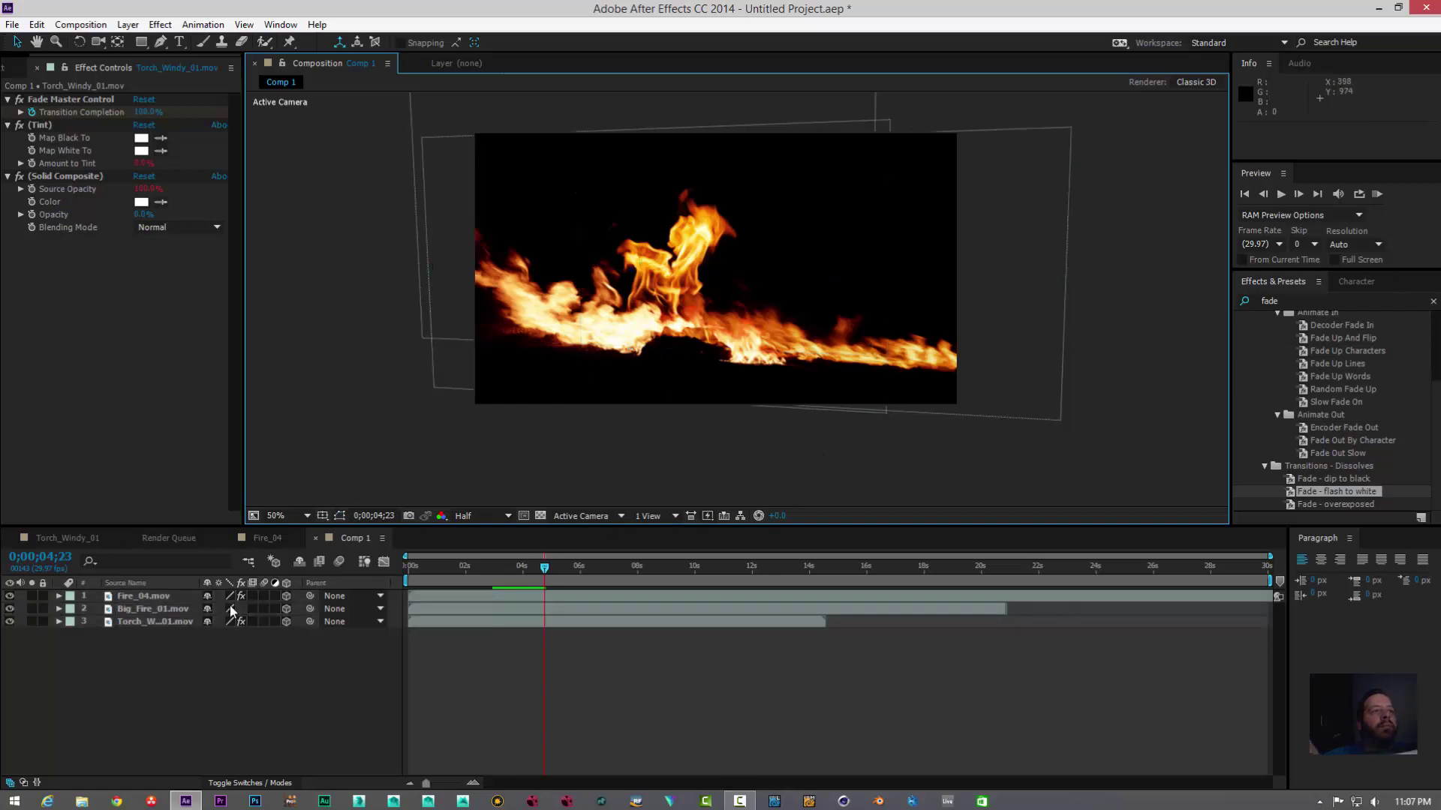
left_click(152, 621)
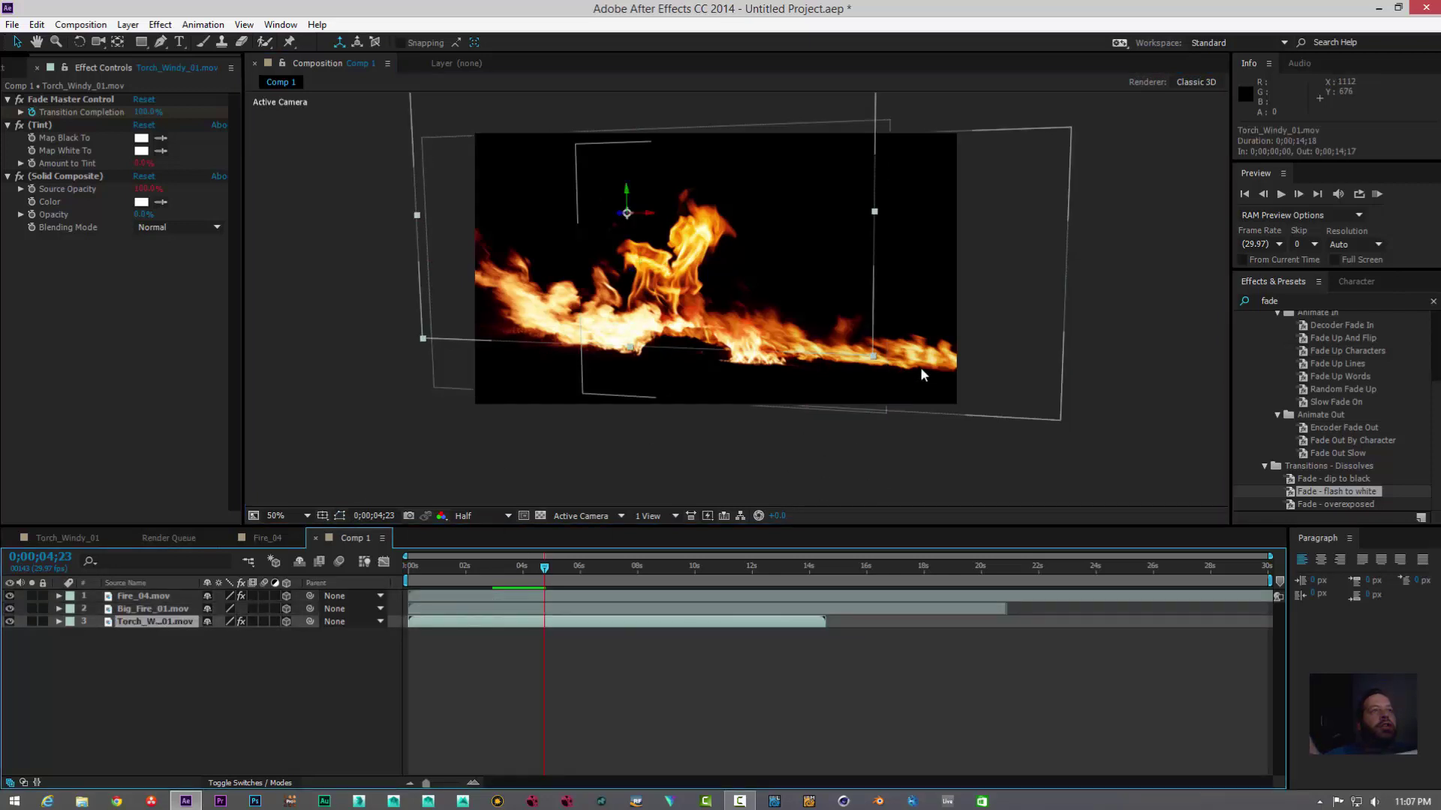
left_click_drag(898, 380, 908, 366)
Step: Import Smoke_01.mov from the Action_Essentials_720p '14. Smoke' folder
key("Return")
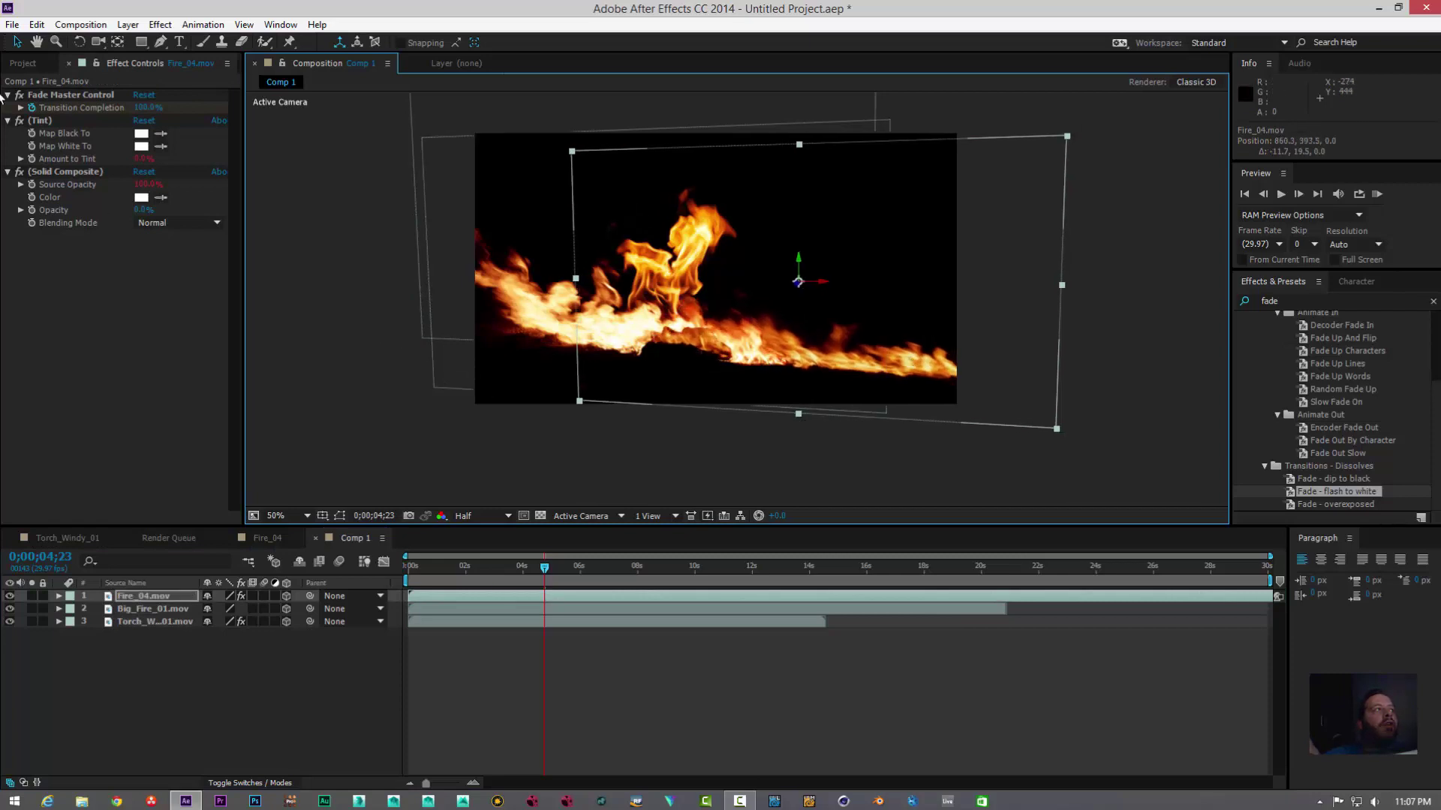
left_click(28, 63)
left_click(12, 24)
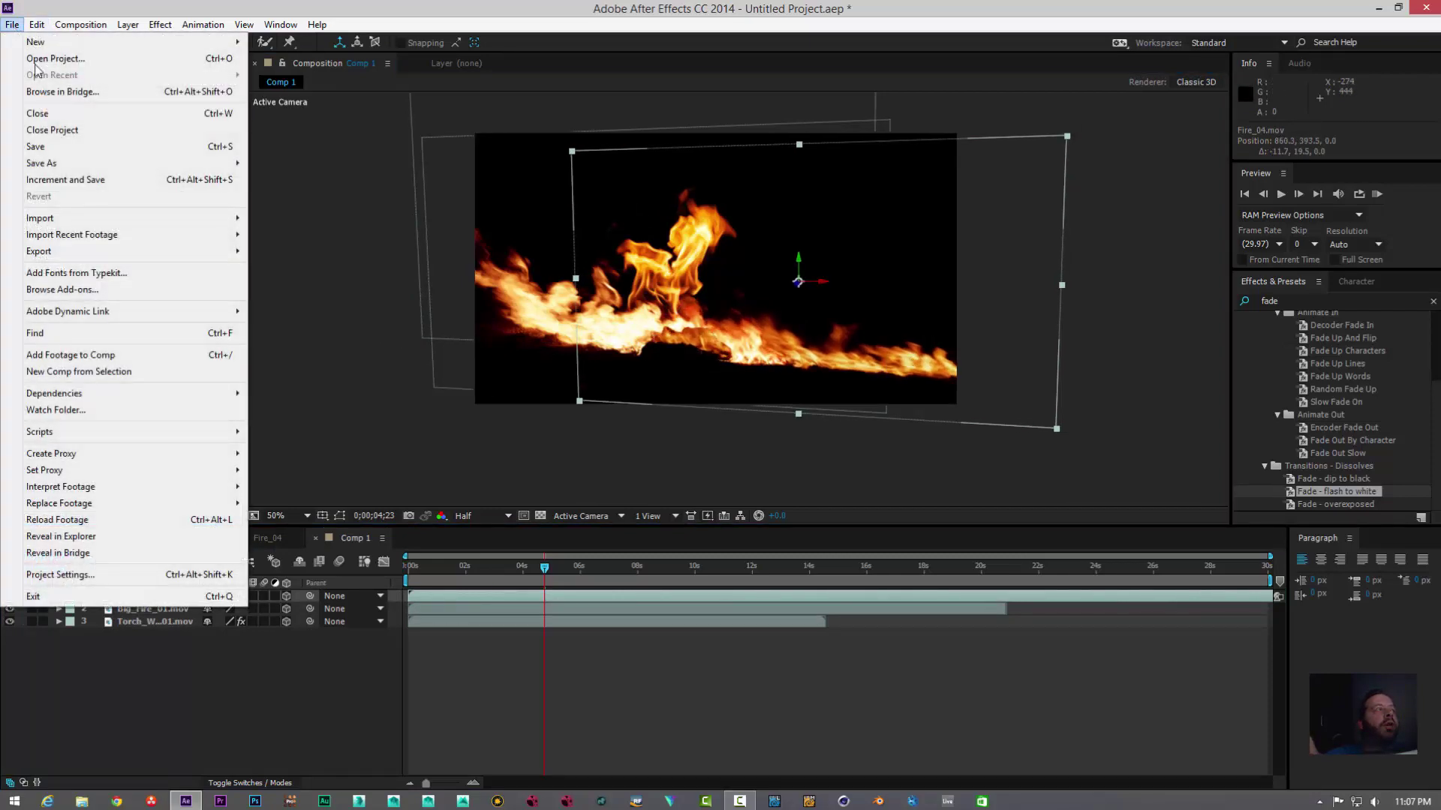
mouse_move(159, 216)
left_click(303, 219)
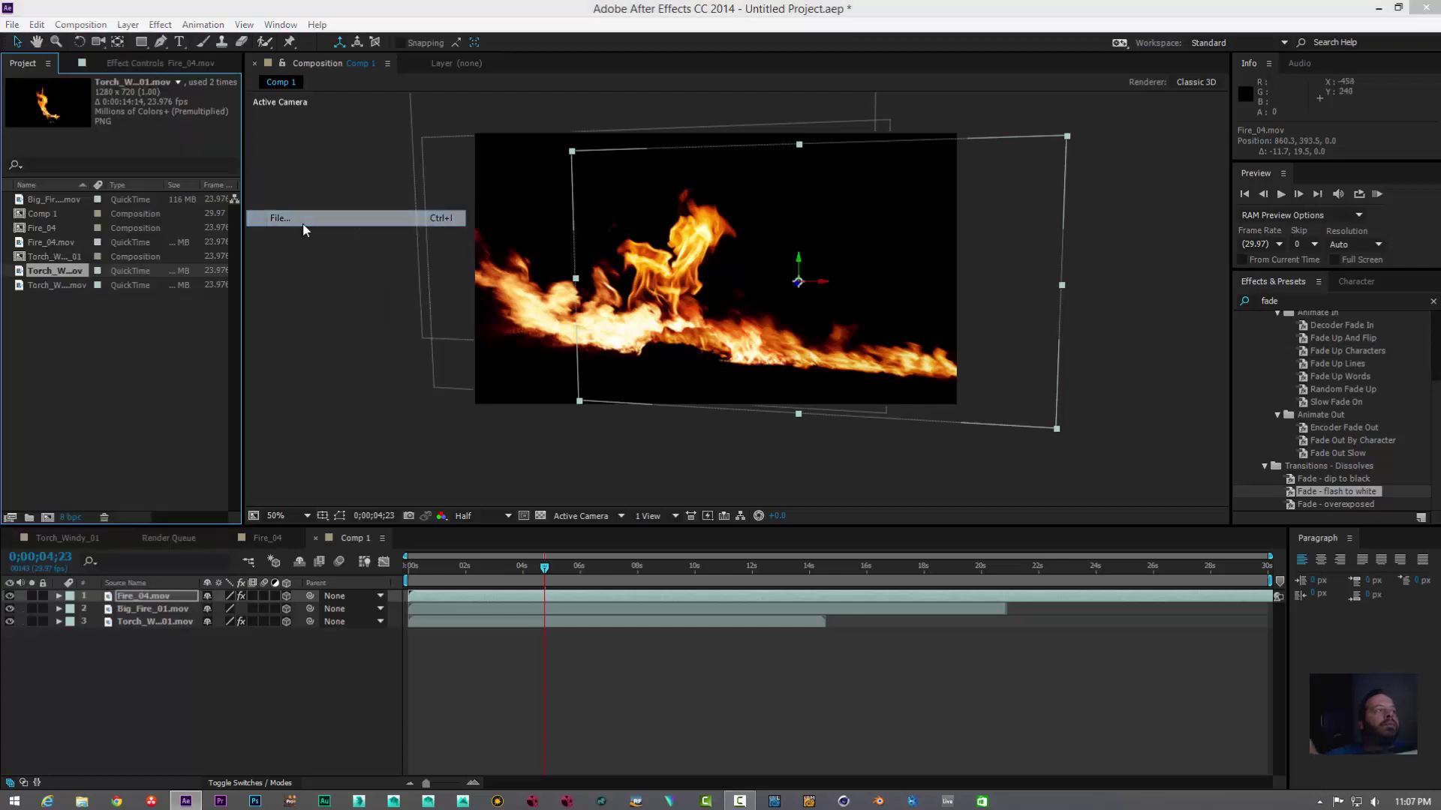
left_click(283, 69)
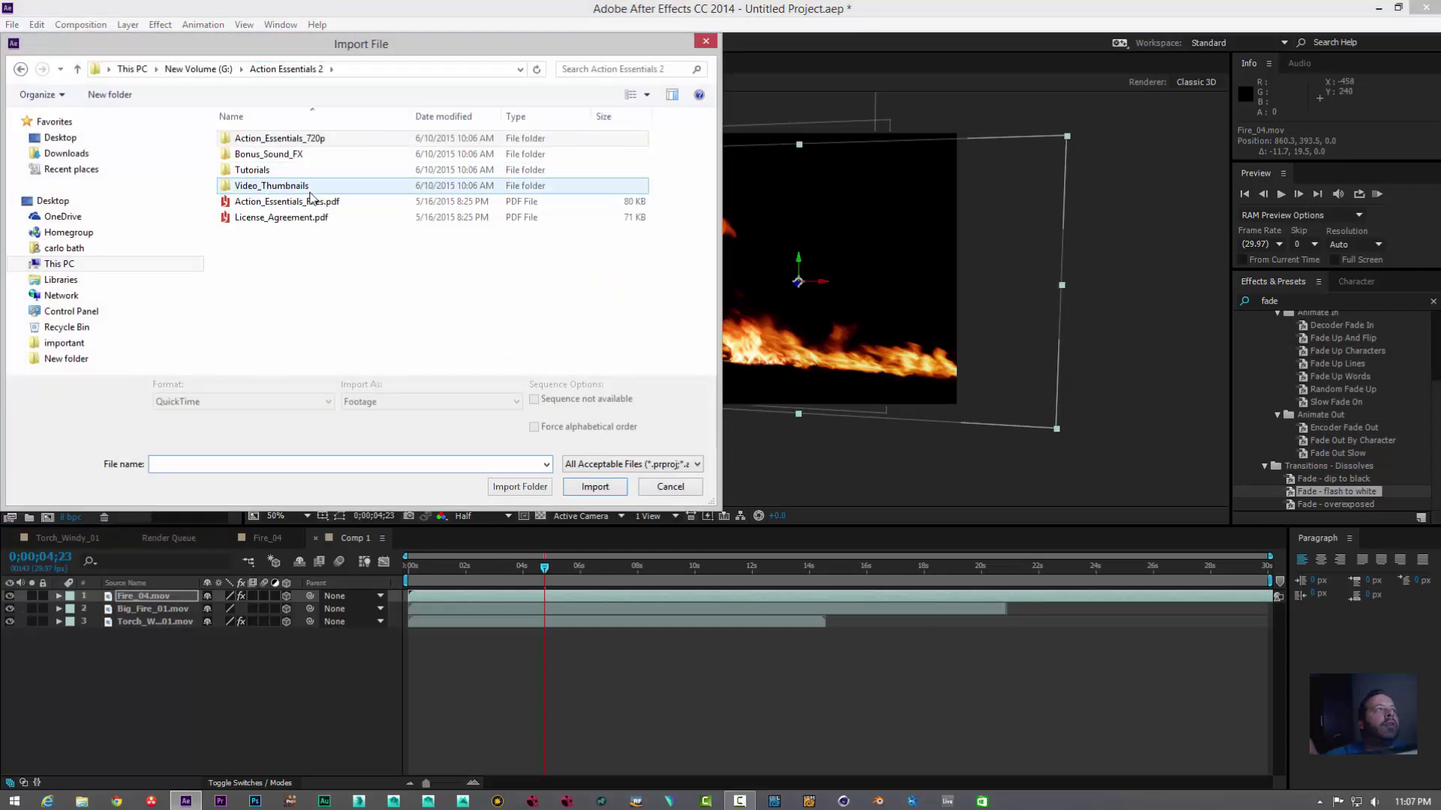
double_click(289, 138)
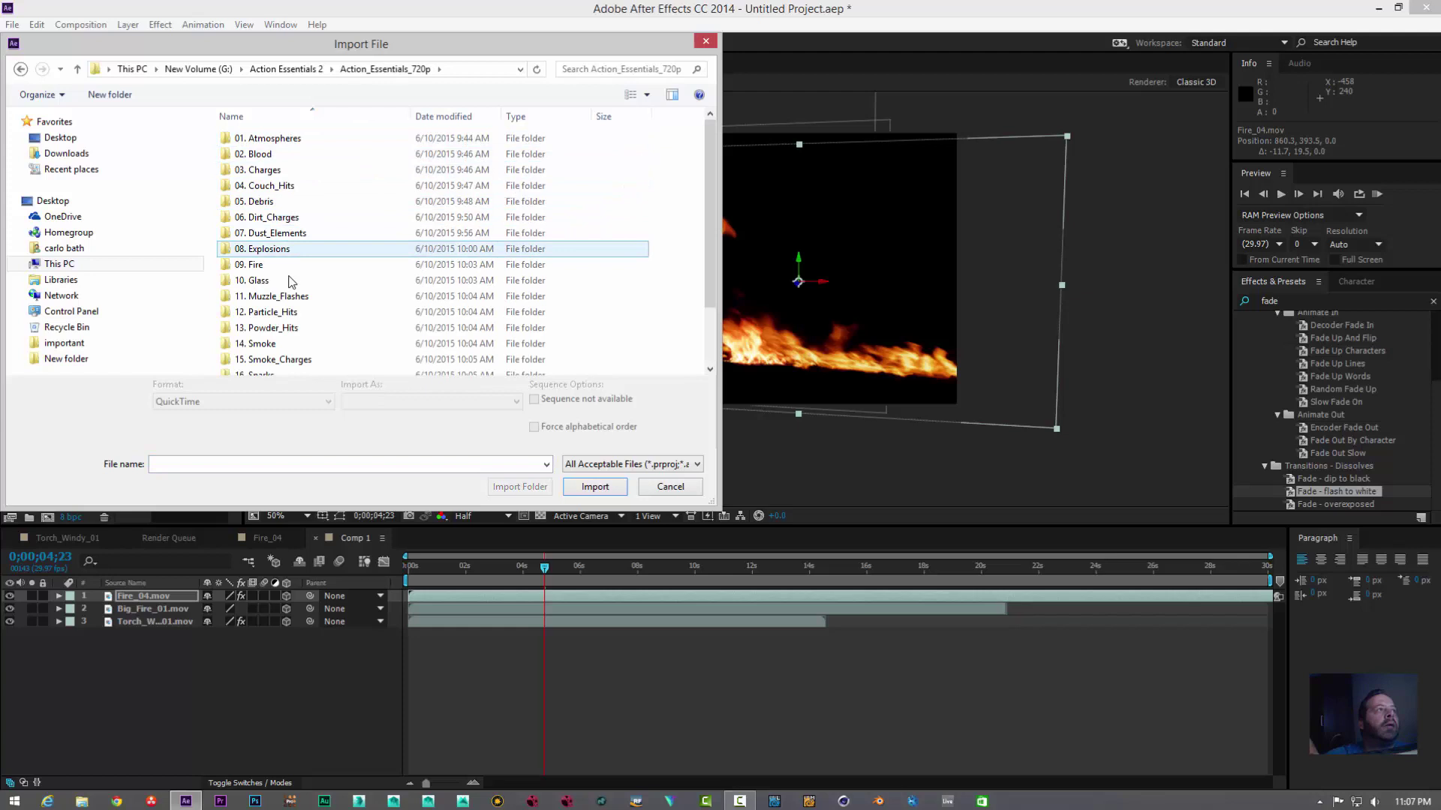
double_click(289, 344)
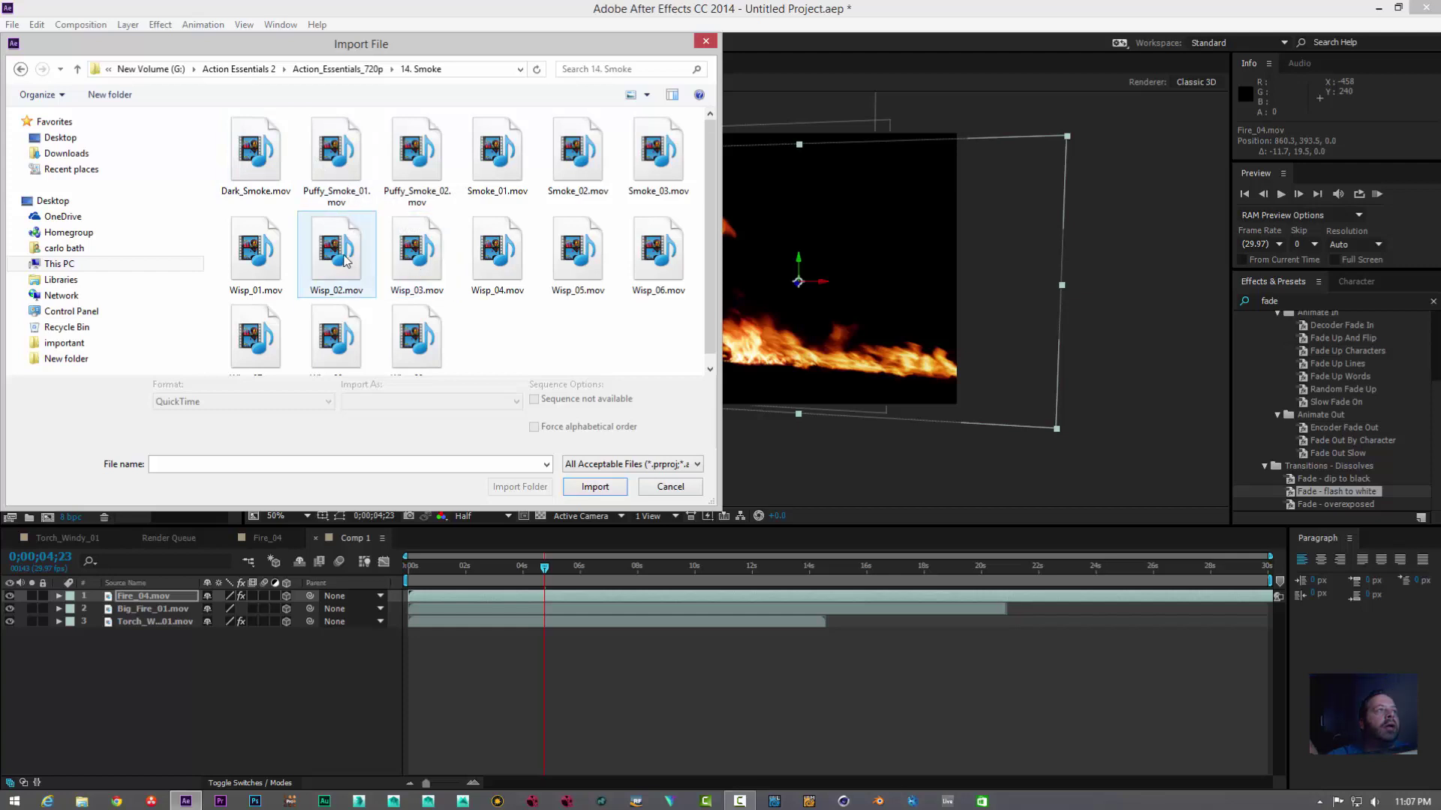
double_click(492, 180)
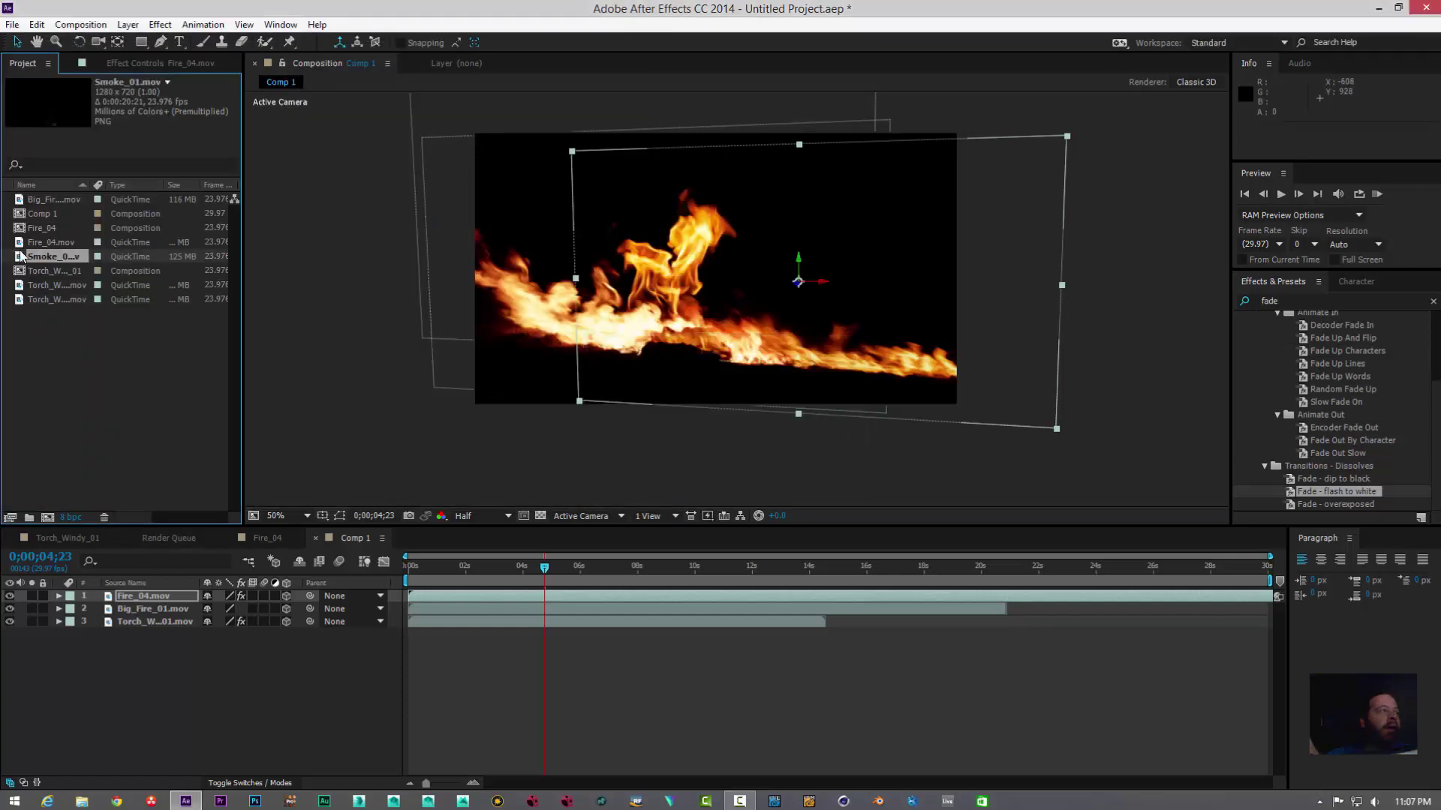
Step: Add Smoke_01.mov to Comp 1 and raise its smoke column higher above the flames
left_click_drag(64, 282, 128, 623)
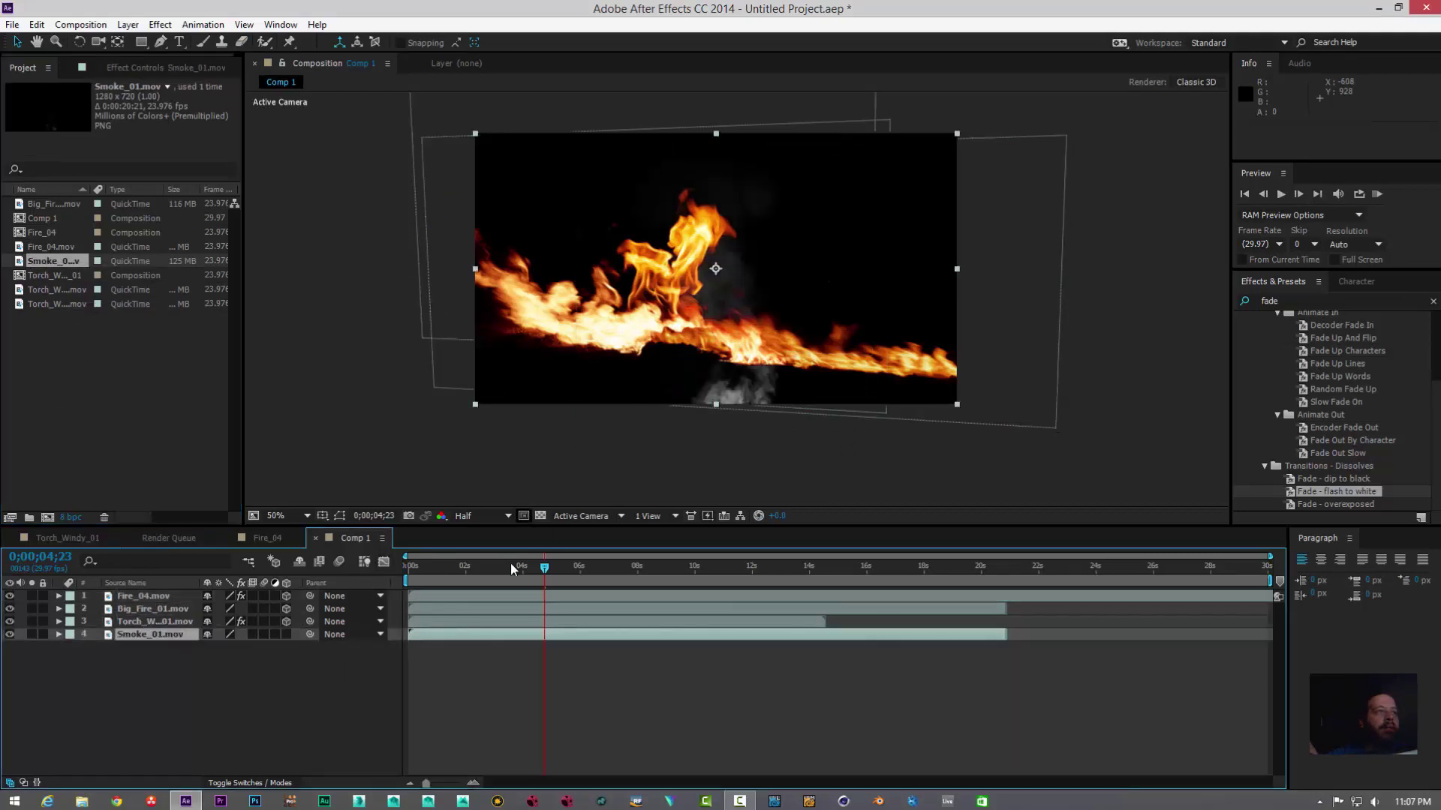
left_click_drag(707, 375, 780, 338)
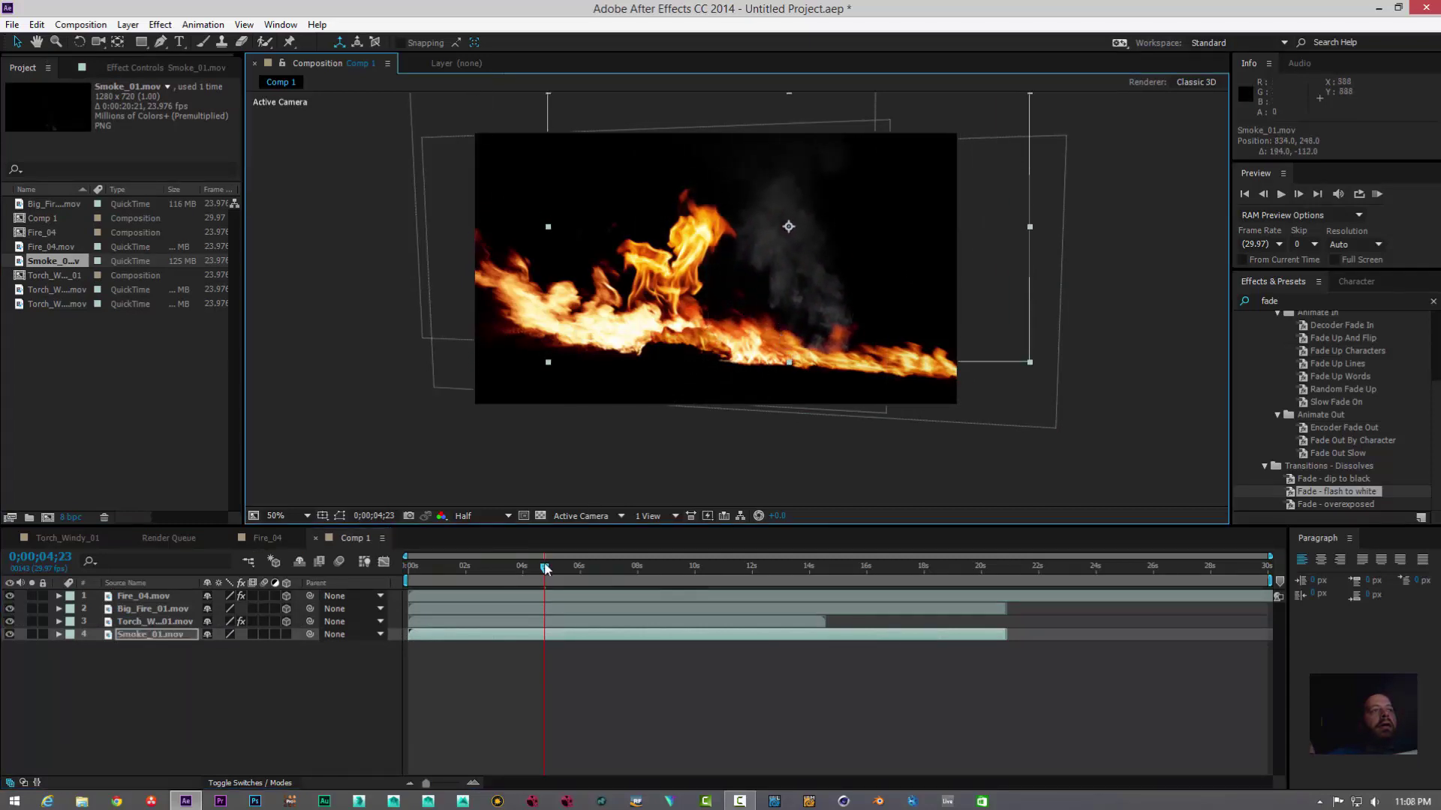
left_click_drag(547, 568, 613, 568)
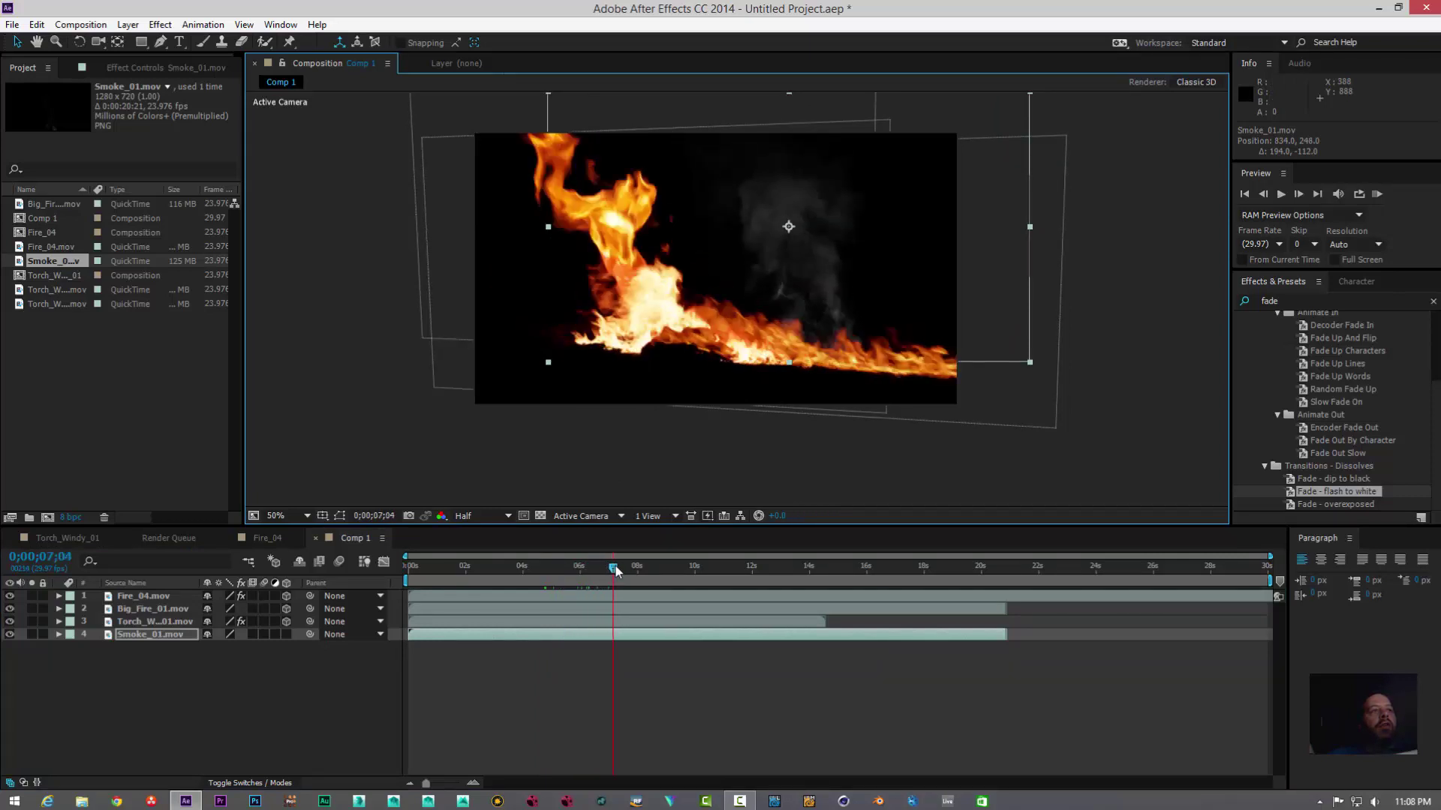
Step: Set the Smoke_01.mov layer's blending mode to Screen
right_click(168, 637)
mouse_move(314, 219)
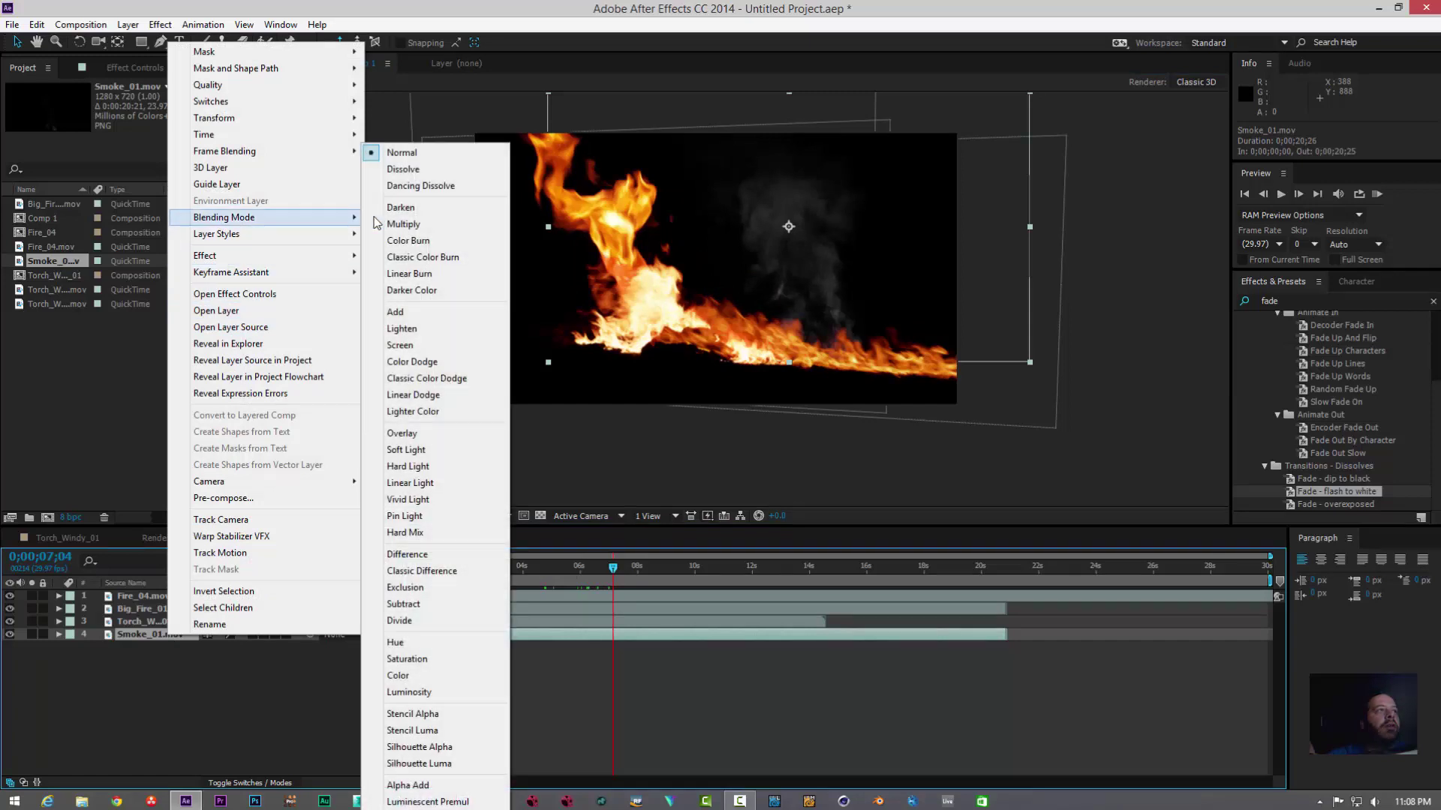
left_click(402, 347)
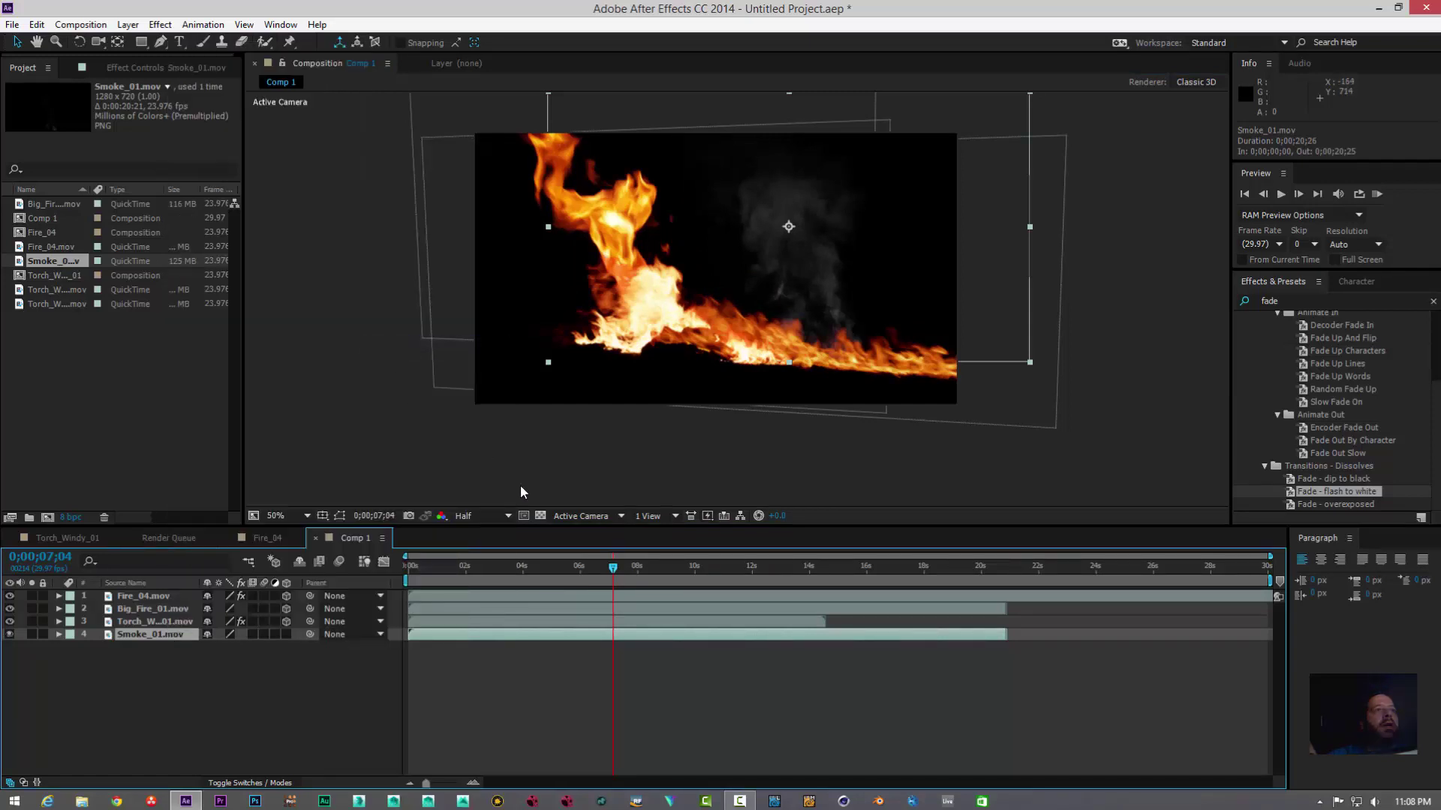
Step: At frame 0;00;01;16, lower the smoke column slightly
left_click_drag(613, 570, 464, 576)
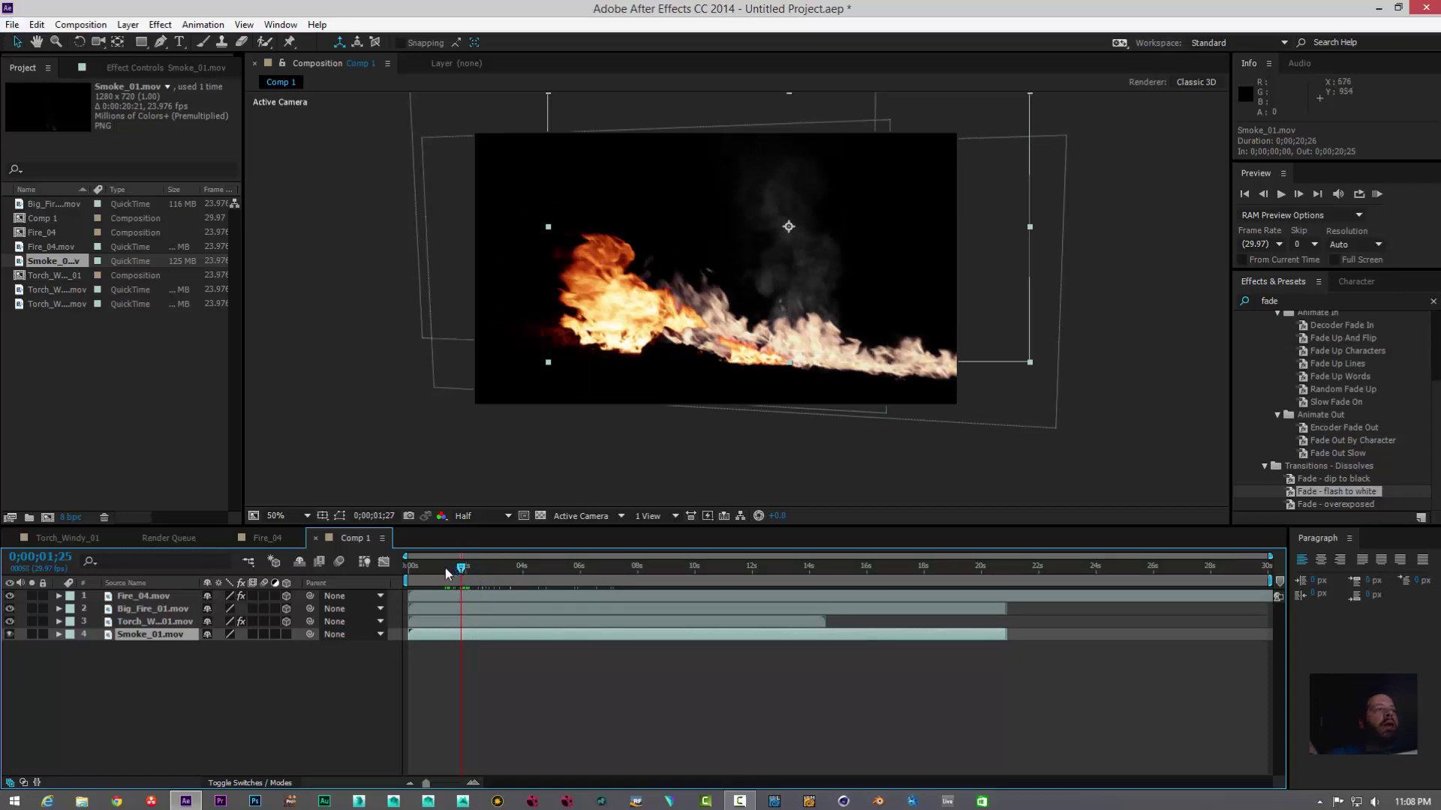
left_click_drag(445, 574, 453, 573)
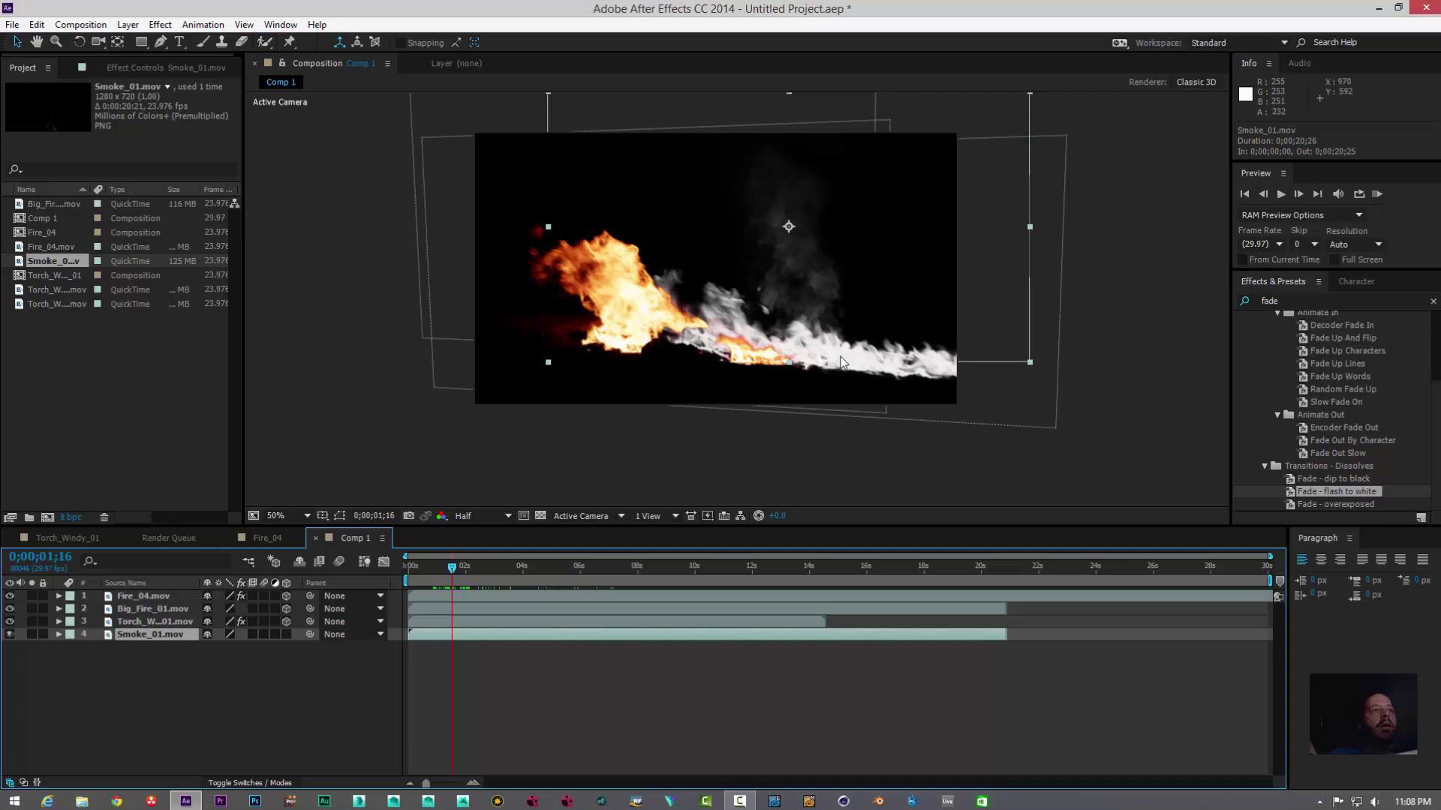
left_click_drag(843, 361, 845, 368)
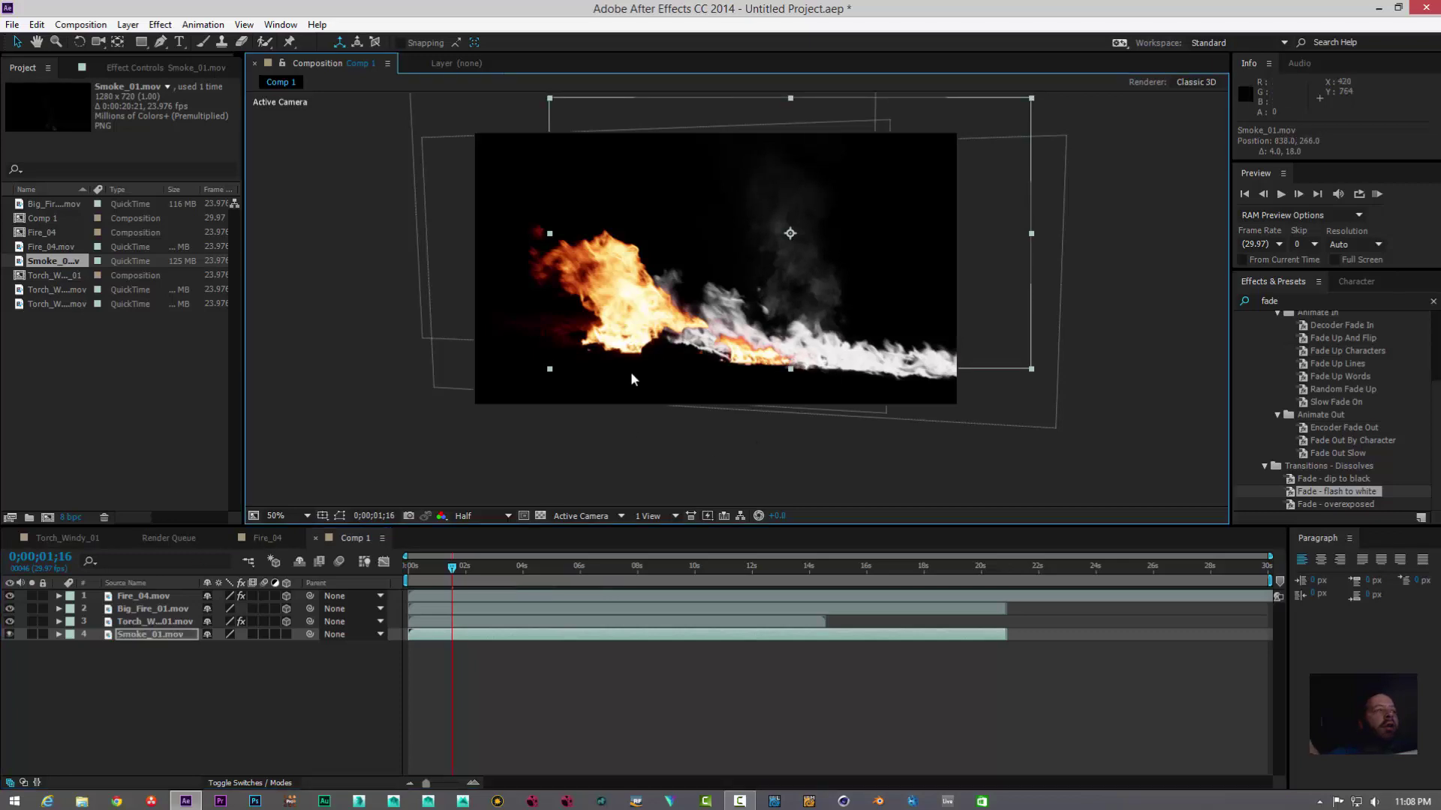
Step: Move all four layers left and up together, then nudge Fire_04.mov slightly right and down
left_click_drag(142, 658, 155, 583)
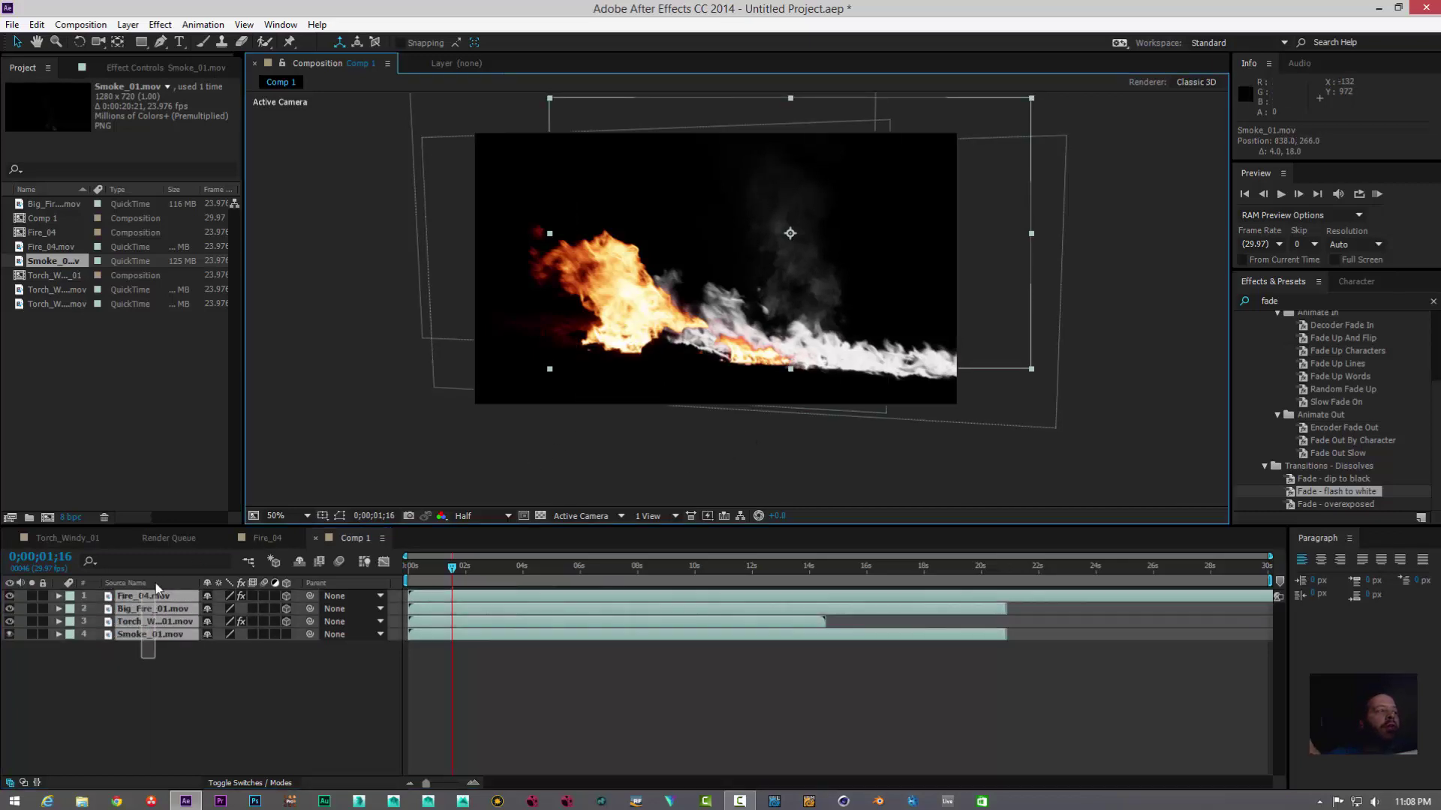
left_click_drag(700, 382, 478, 410)
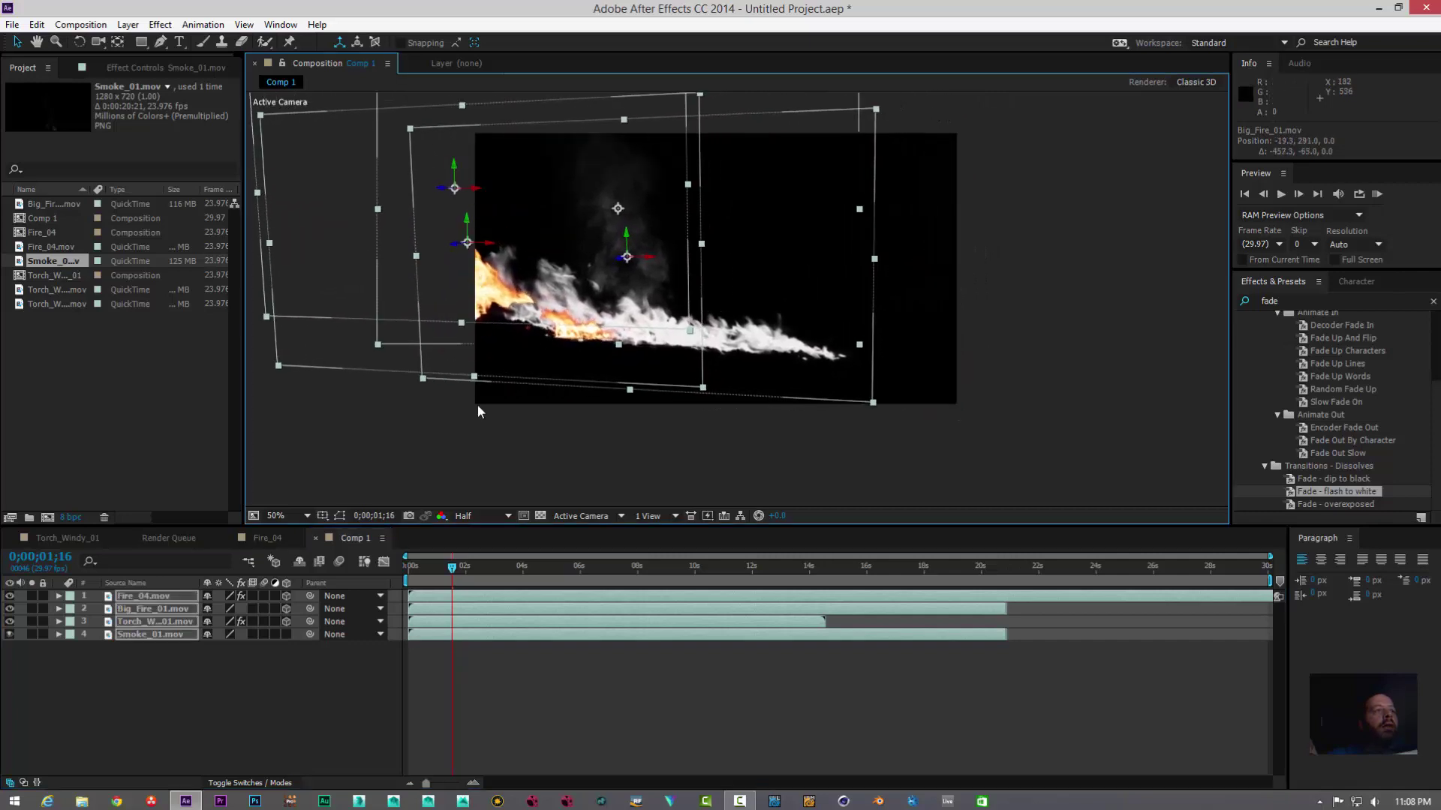
left_click(80, 696)
left_click(711, 327)
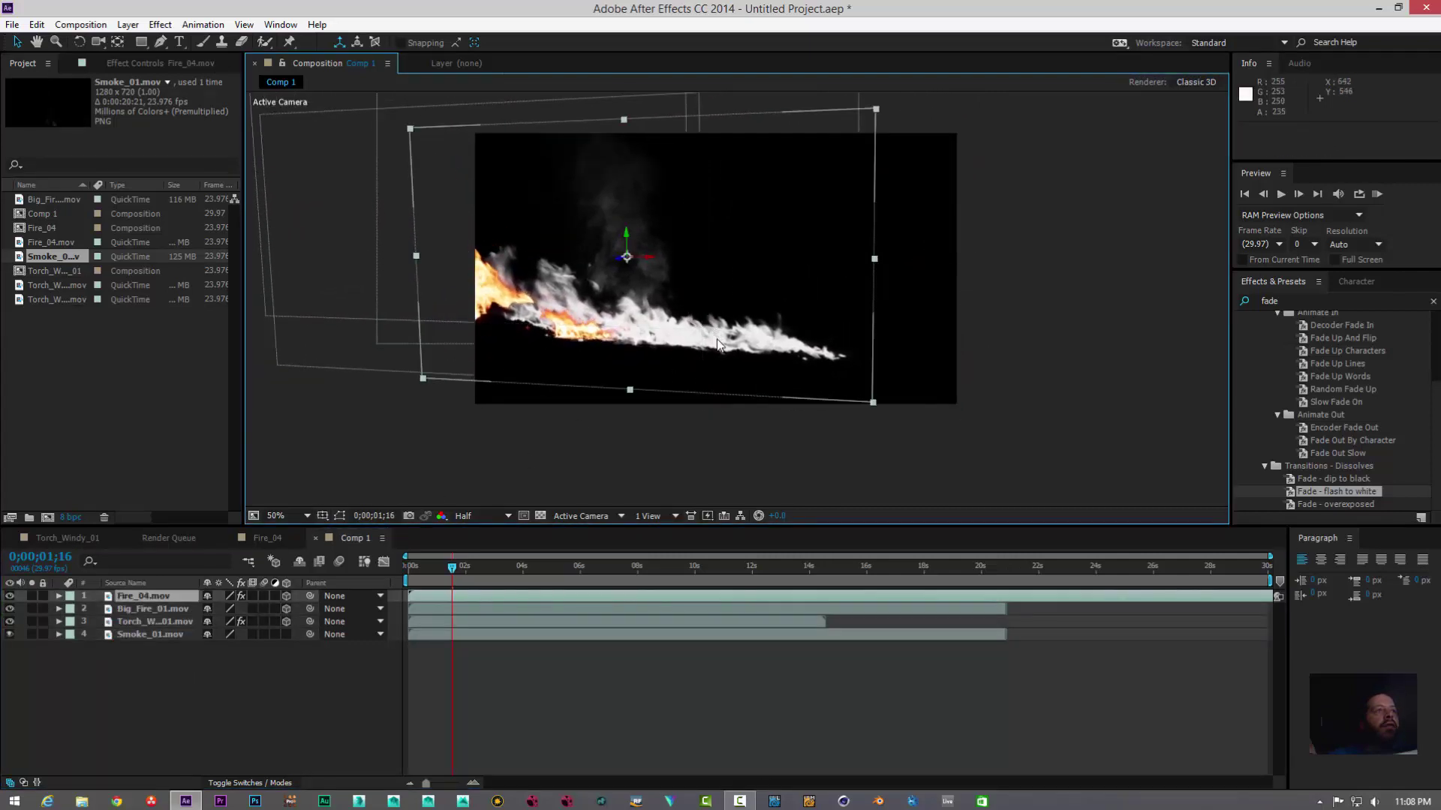
left_click_drag(717, 344, 723, 345)
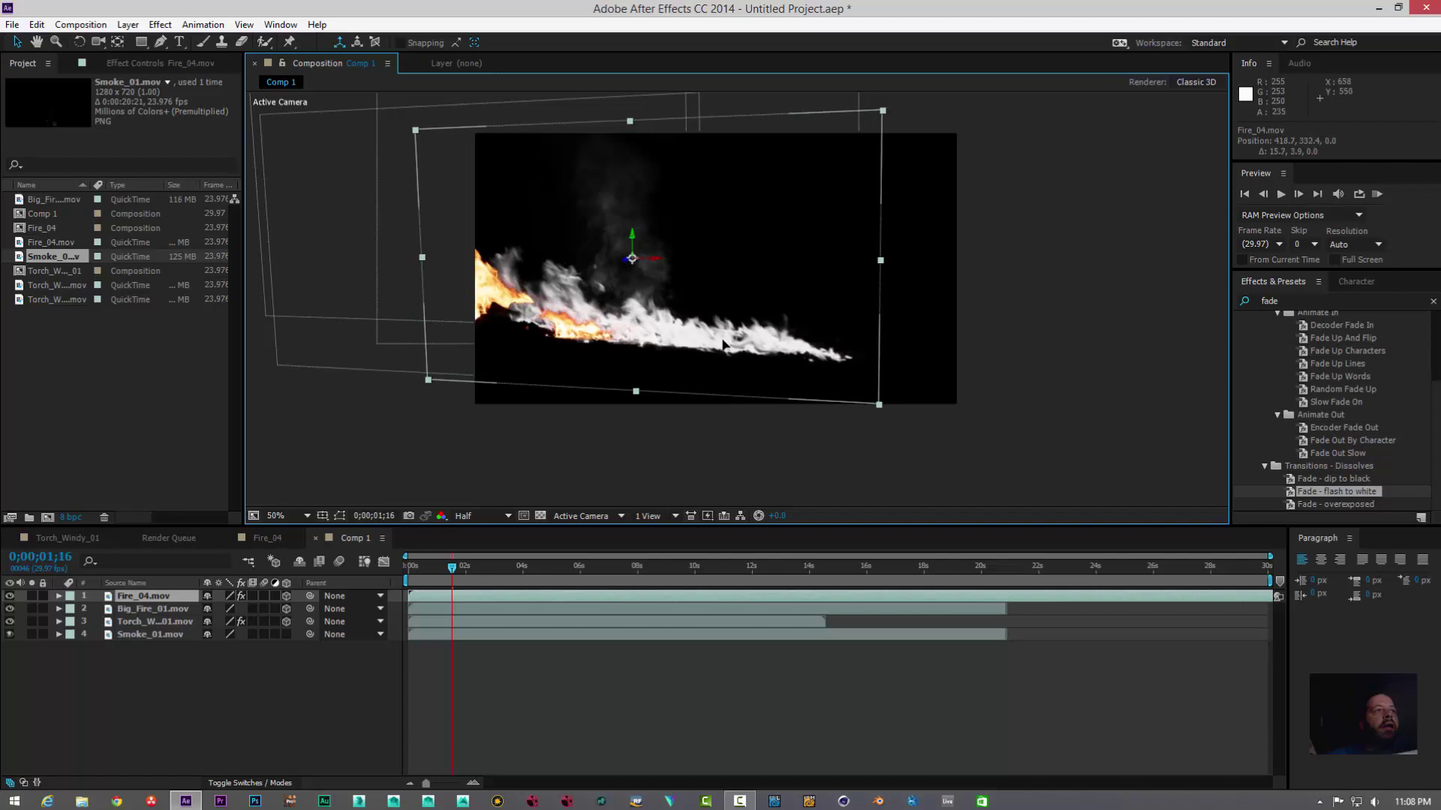
left_click(163, 596)
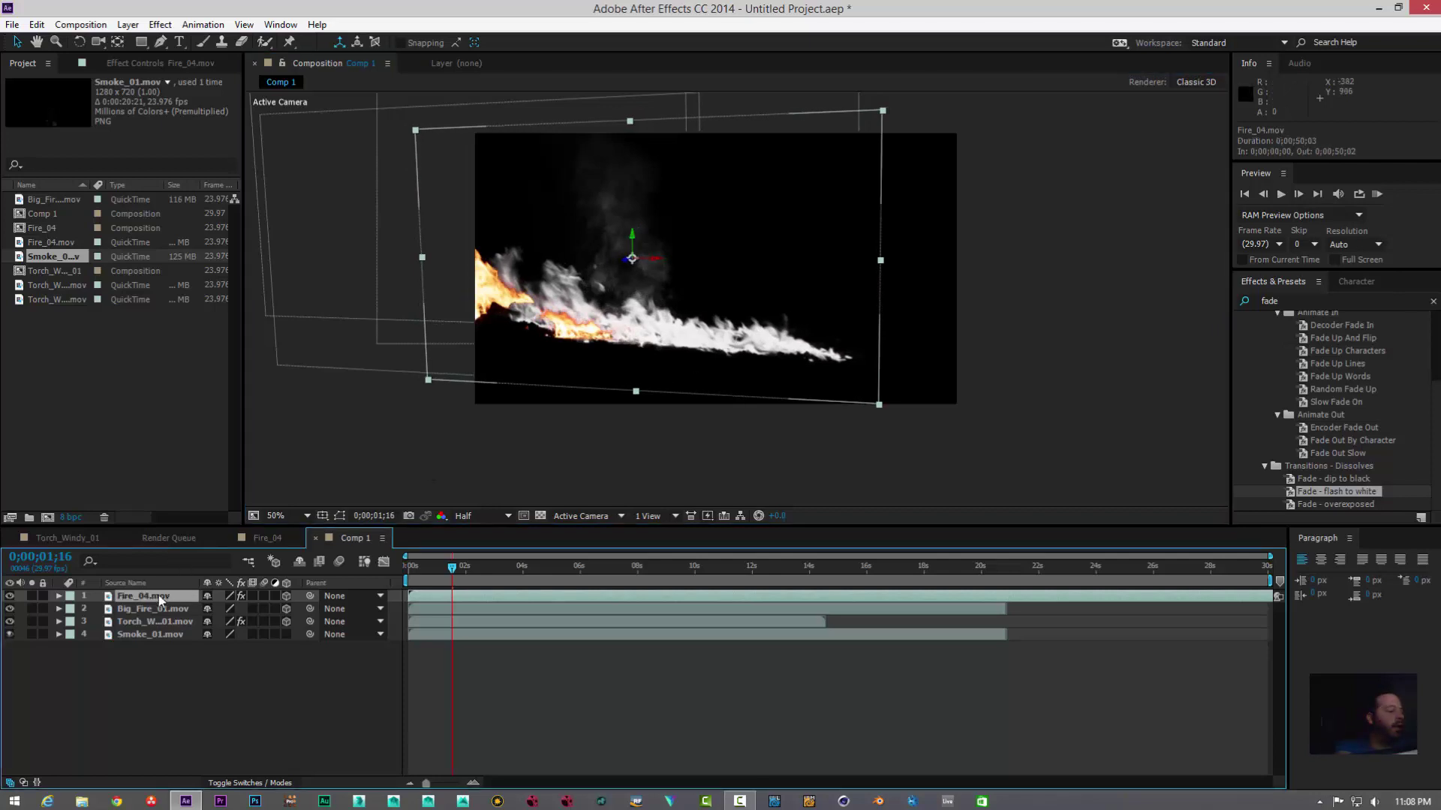
Step: Duplicate Fire_04.mov, shift the copy right, start it around 4;27, and preview
key("ctrl+d")
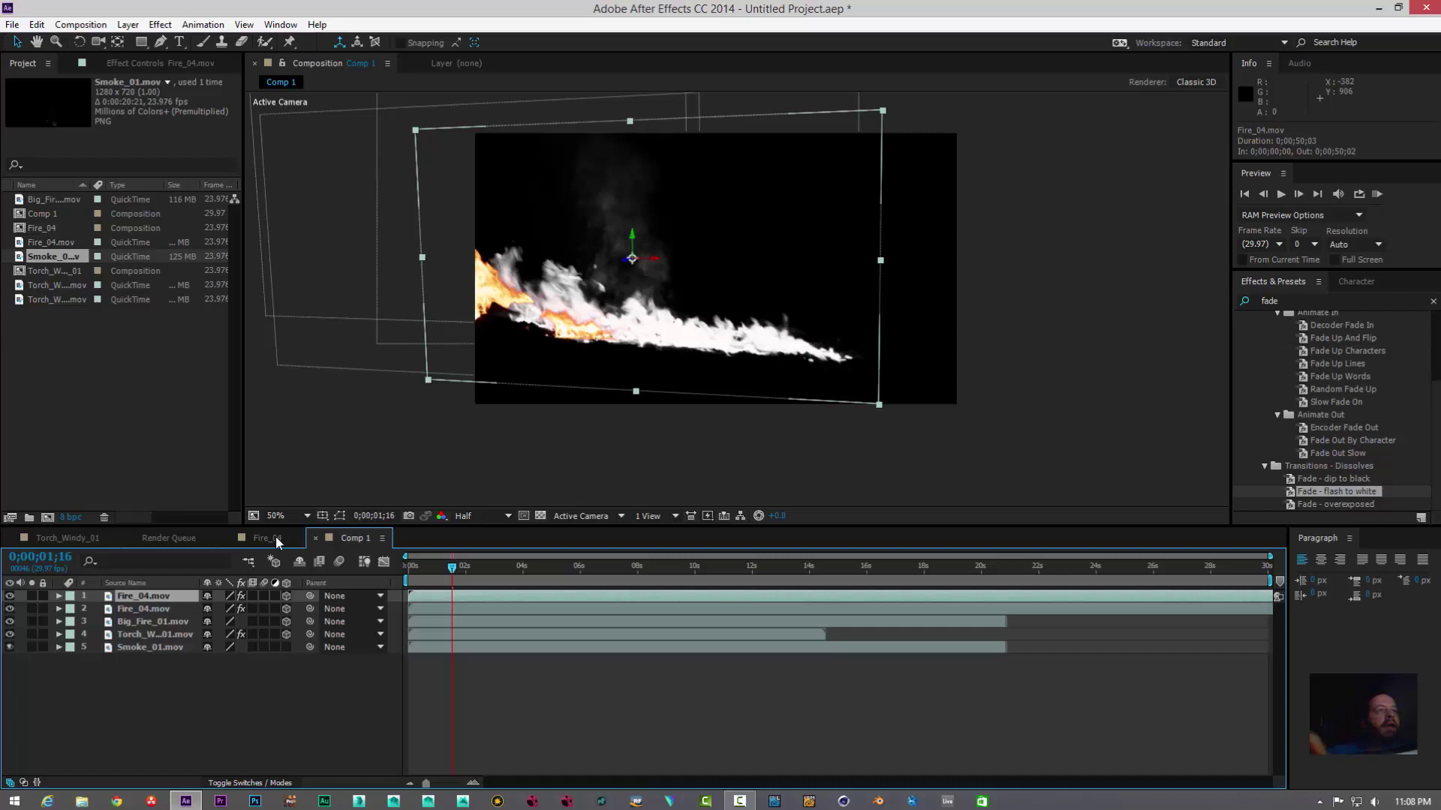
left_click_drag(743, 343, 825, 371)
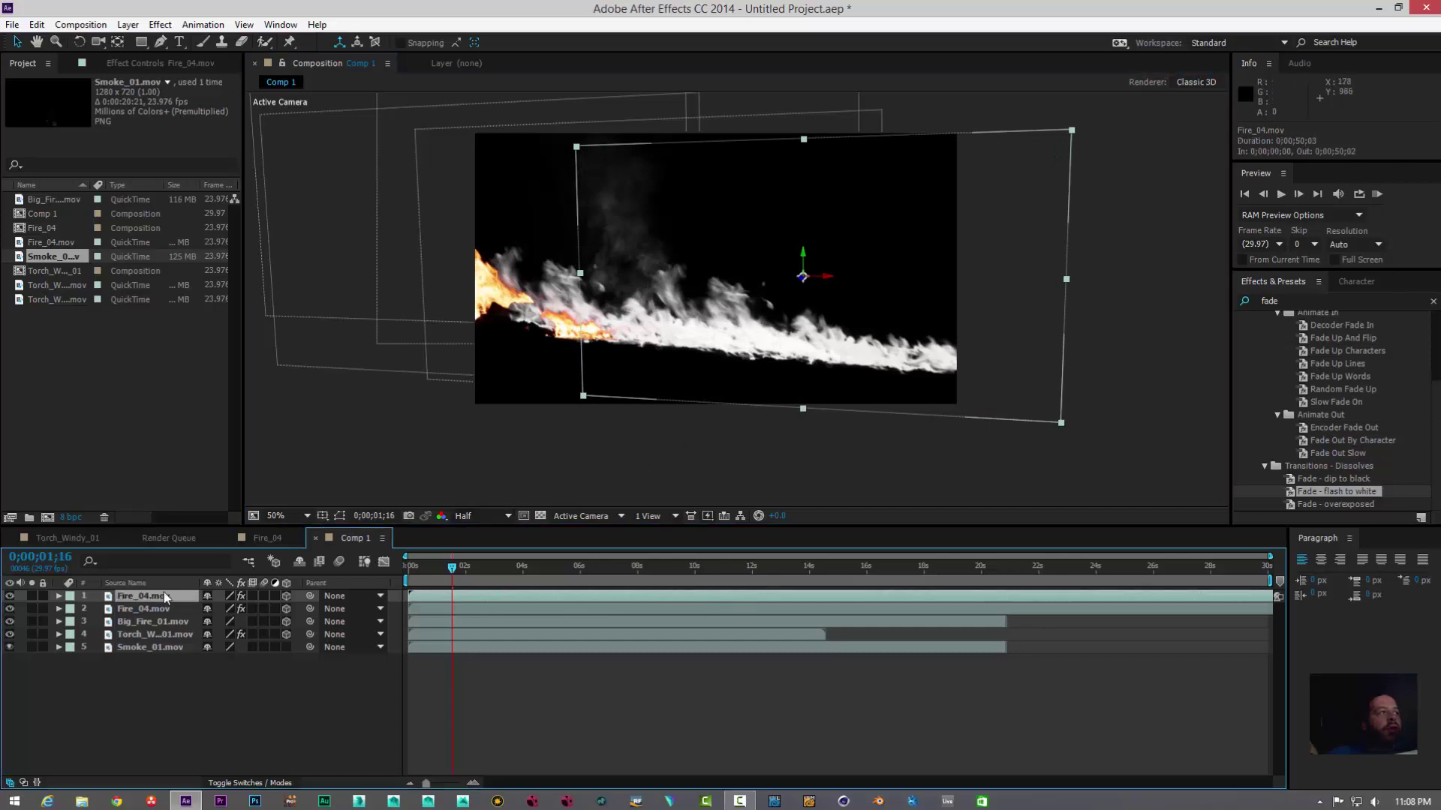
left_click_drag(497, 596, 641, 588)
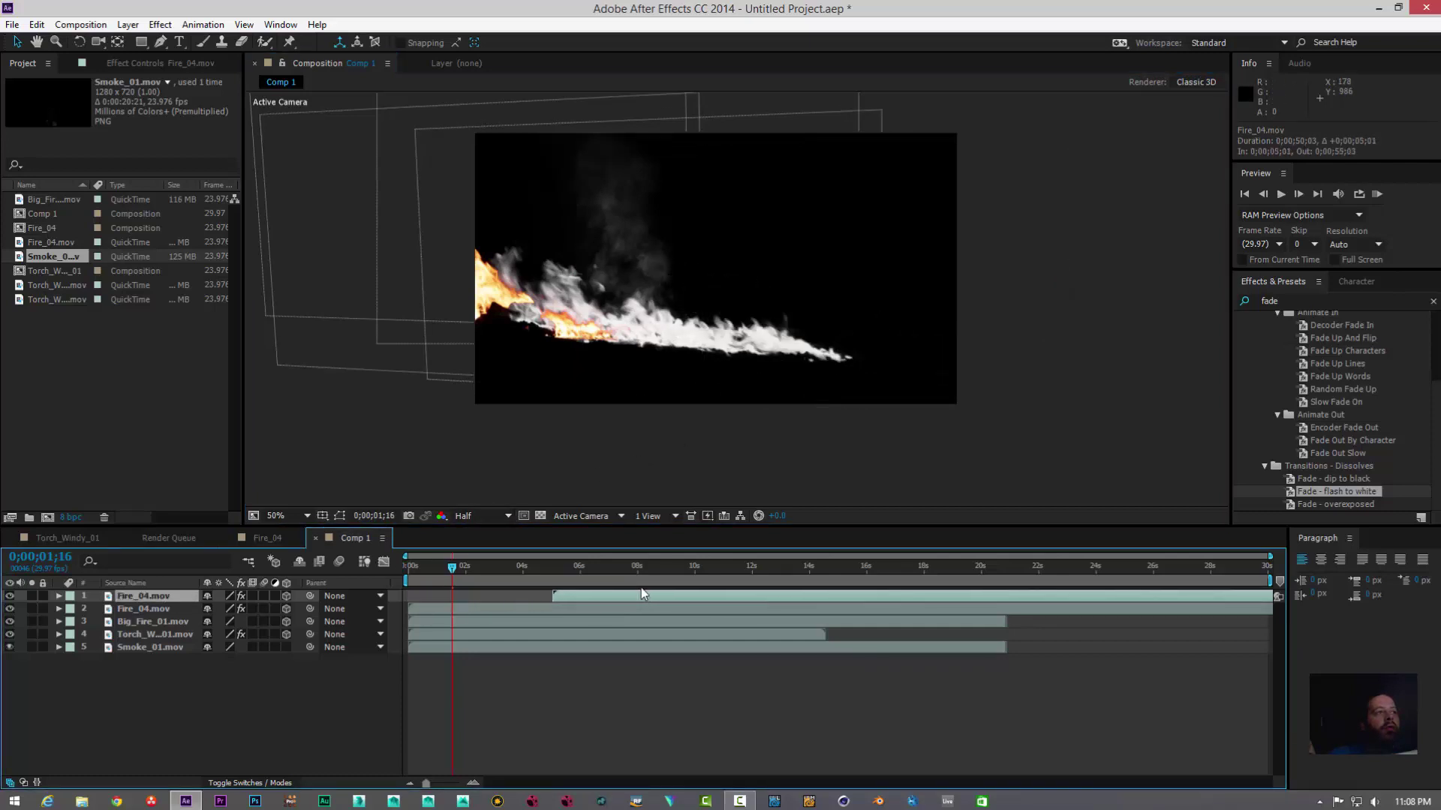
left_click(1281, 197)
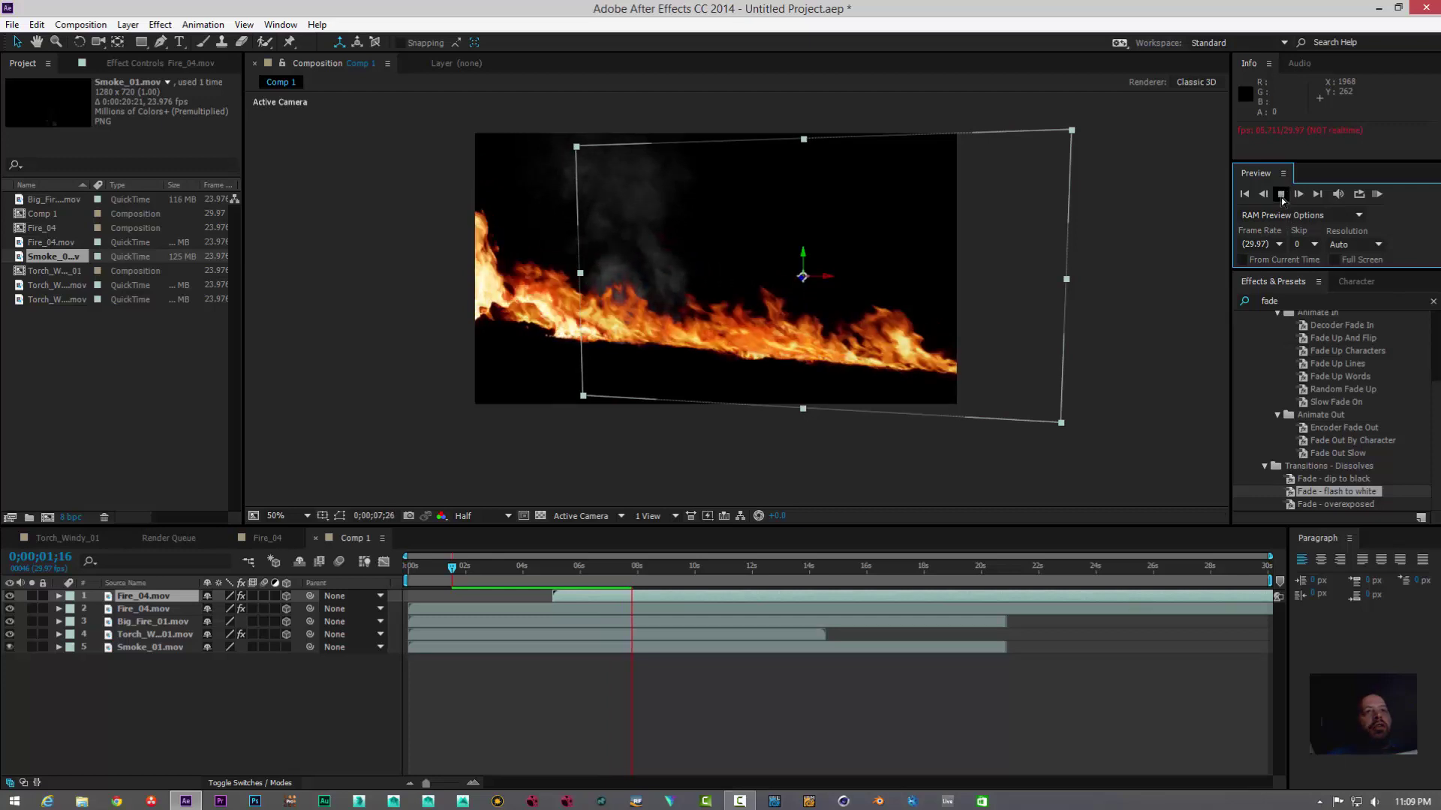
Step: Nudge the duplicate flame up slightly and check it in preview
left_click(1281, 194)
left_click_drag(967, 344, 967, 339)
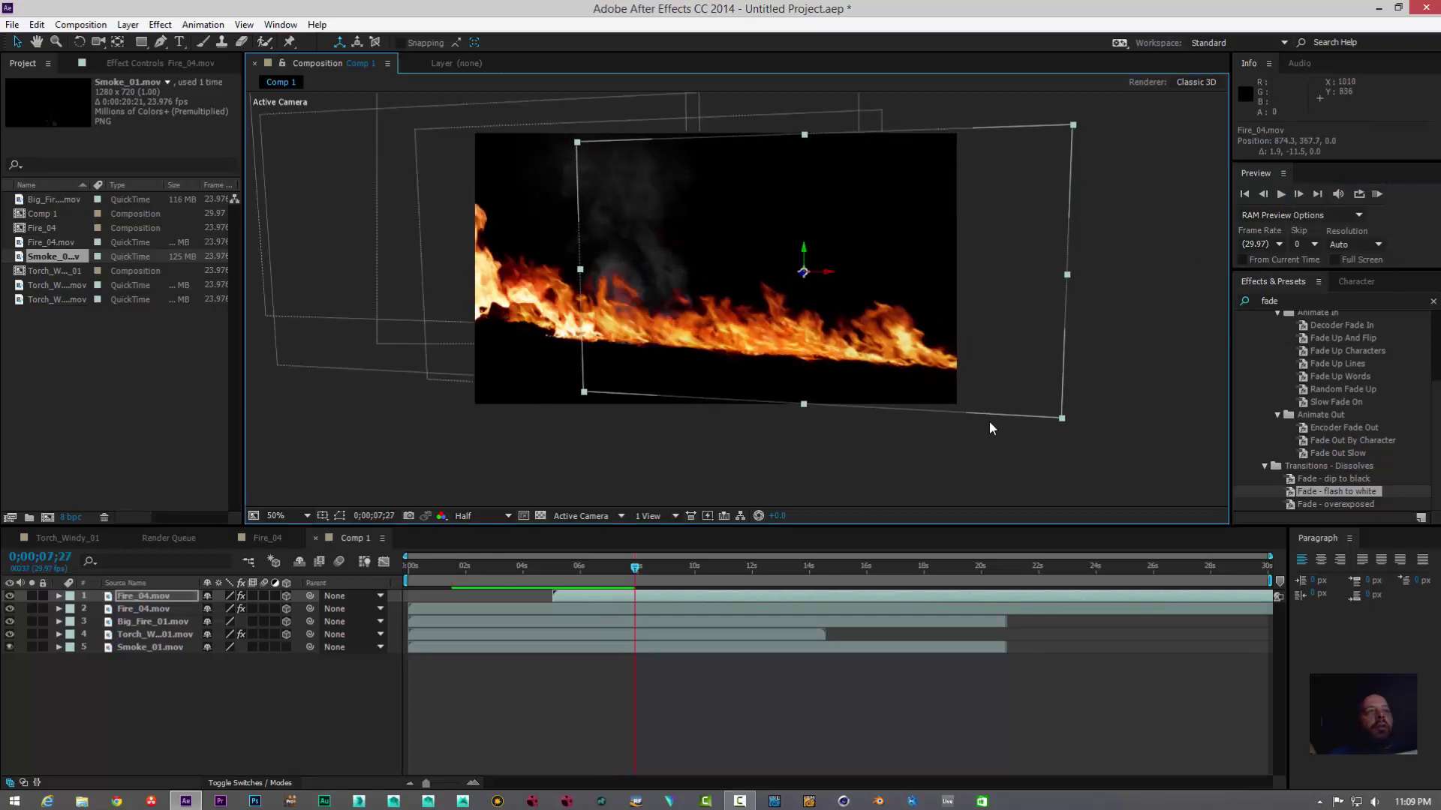
left_click(1282, 195)
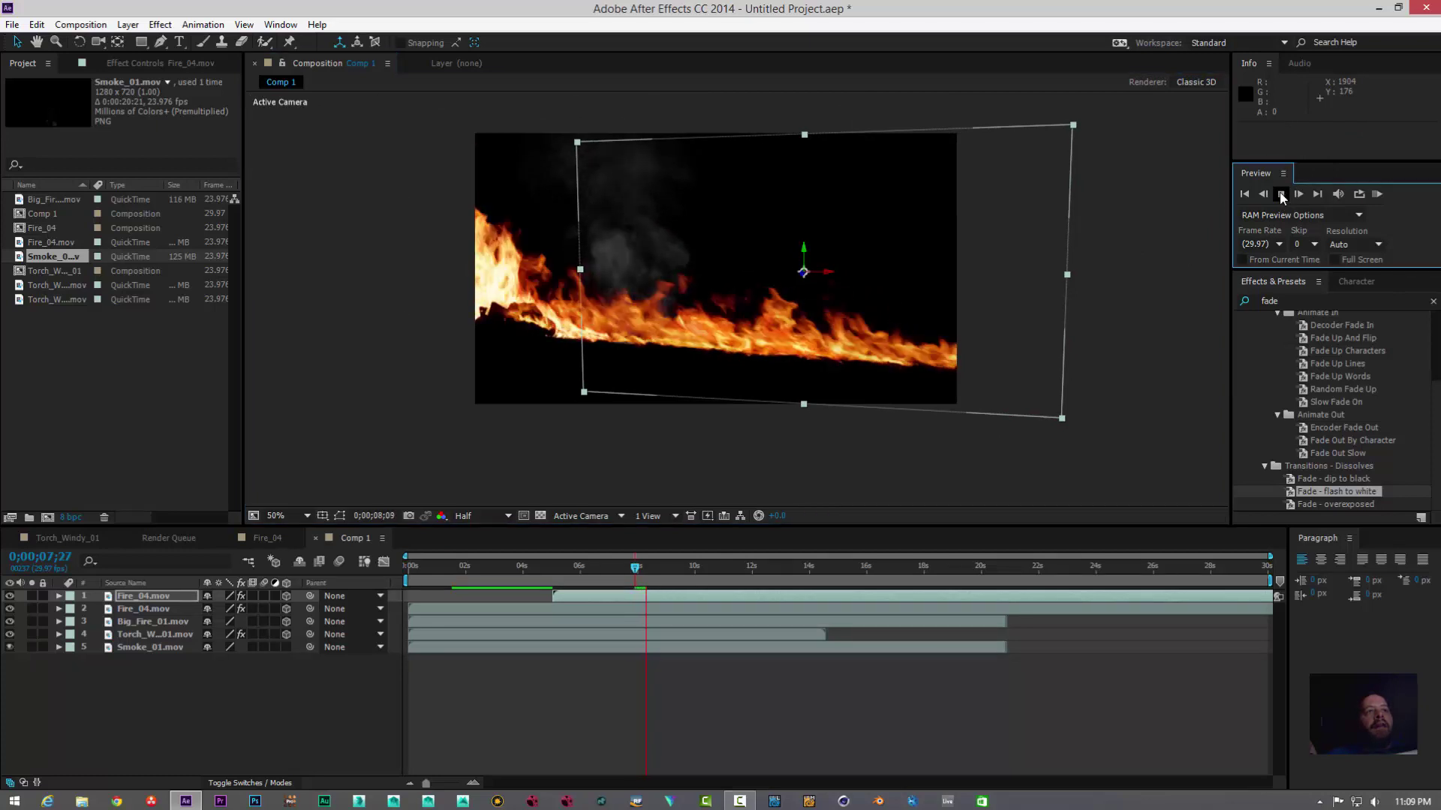
left_click(1282, 195)
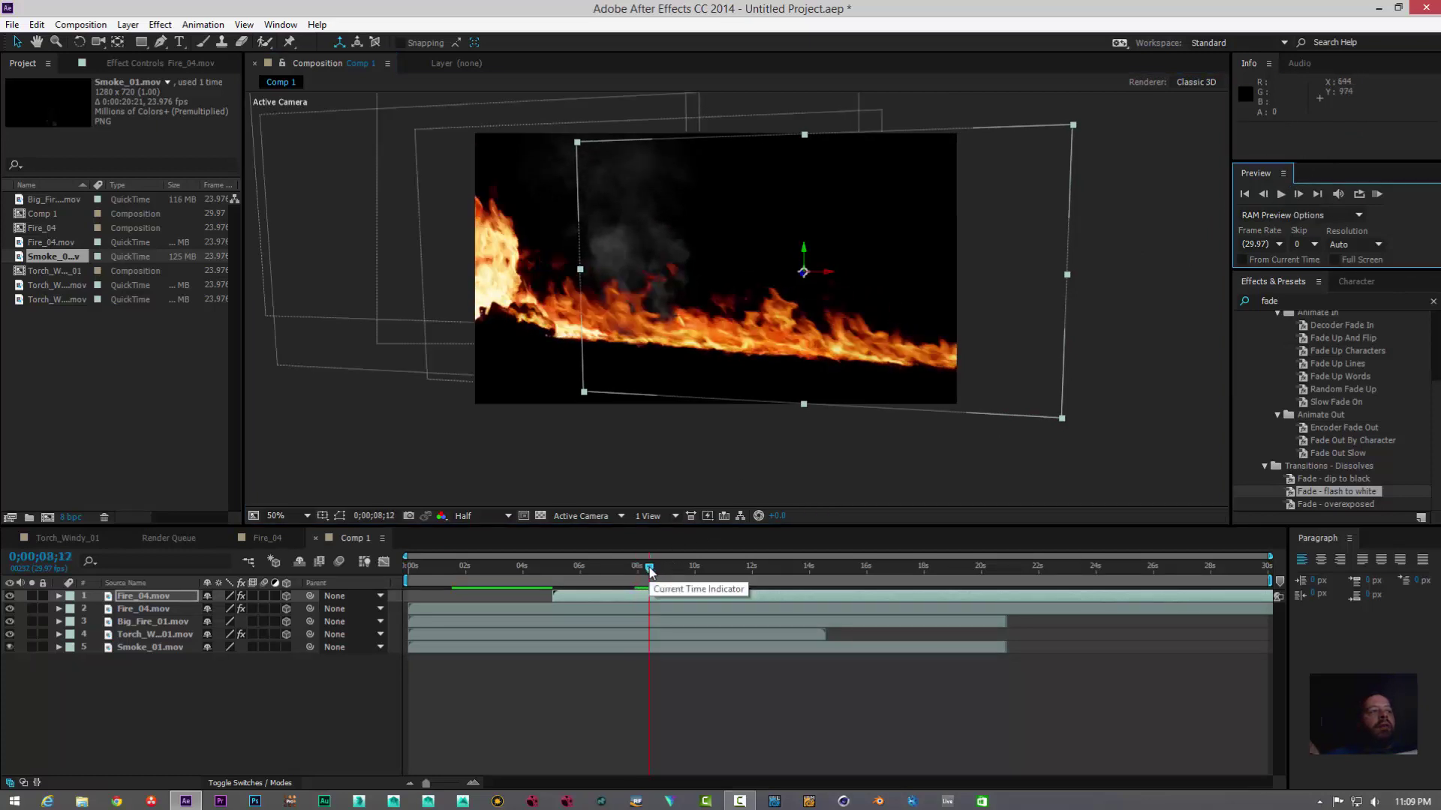
Step: Make the duplicate flame start much earlier, then review it at 0;00;02;20
left_click_drag(648, 572, 465, 574)
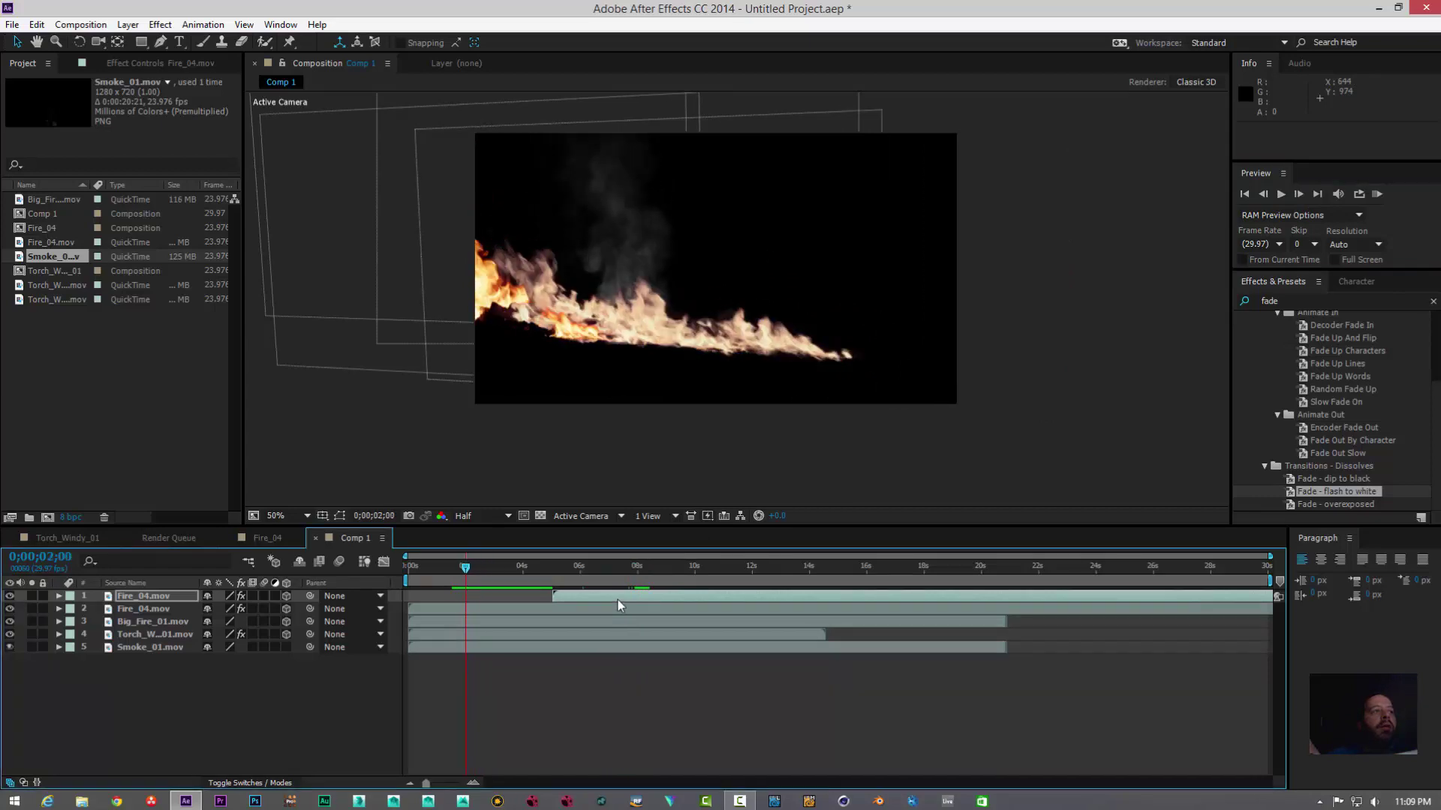
left_click_drag(619, 600, 405, 562)
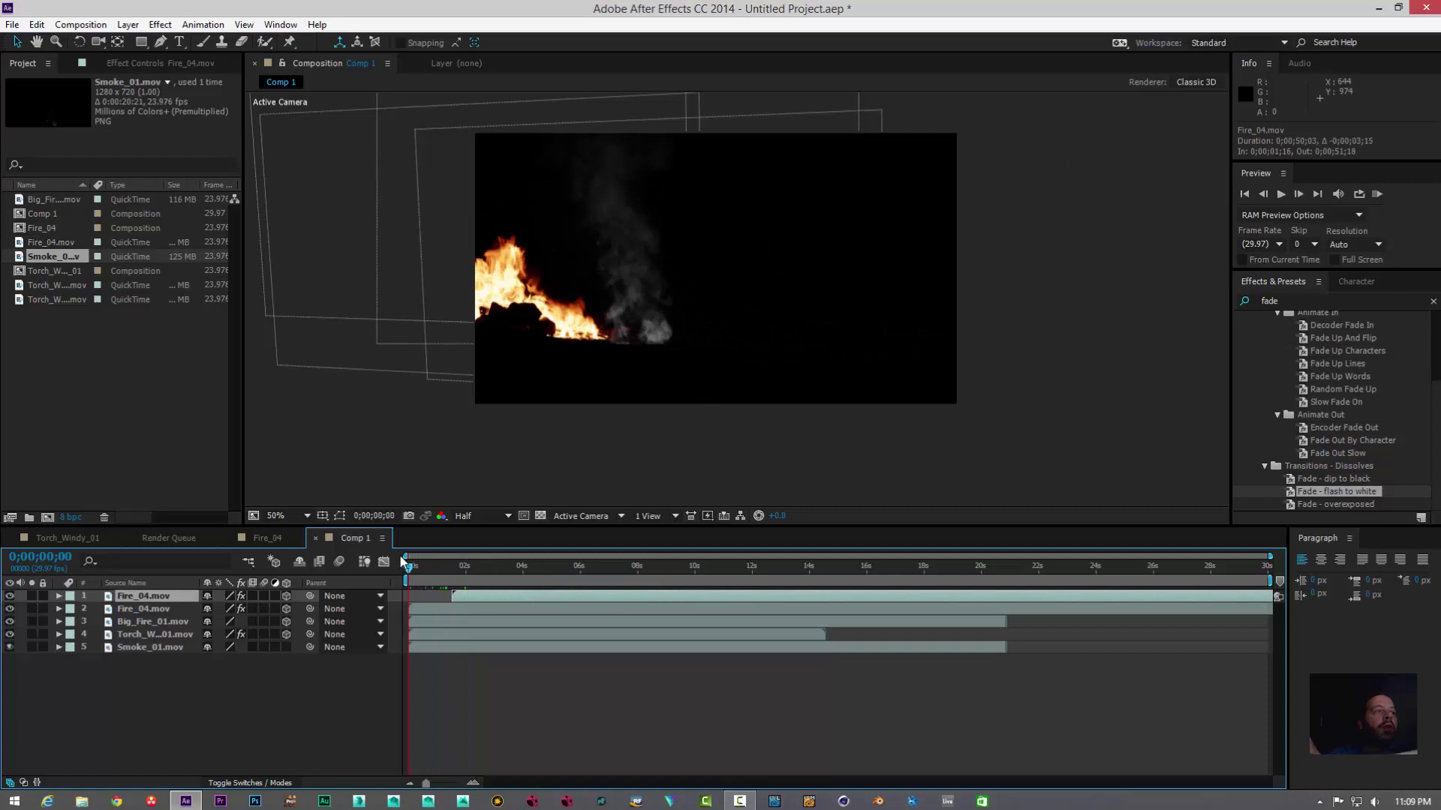
left_click(1281, 195)
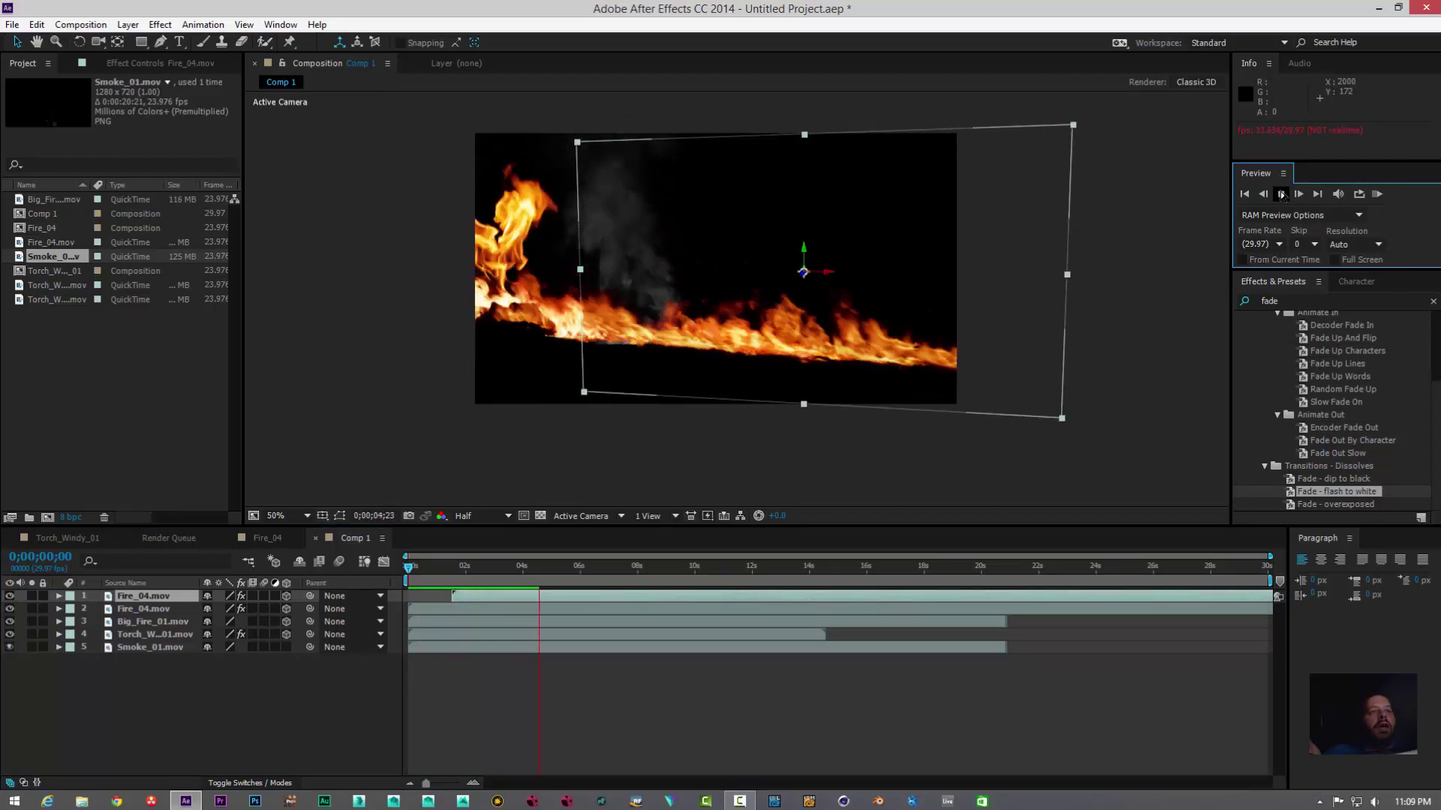
left_click(1281, 194)
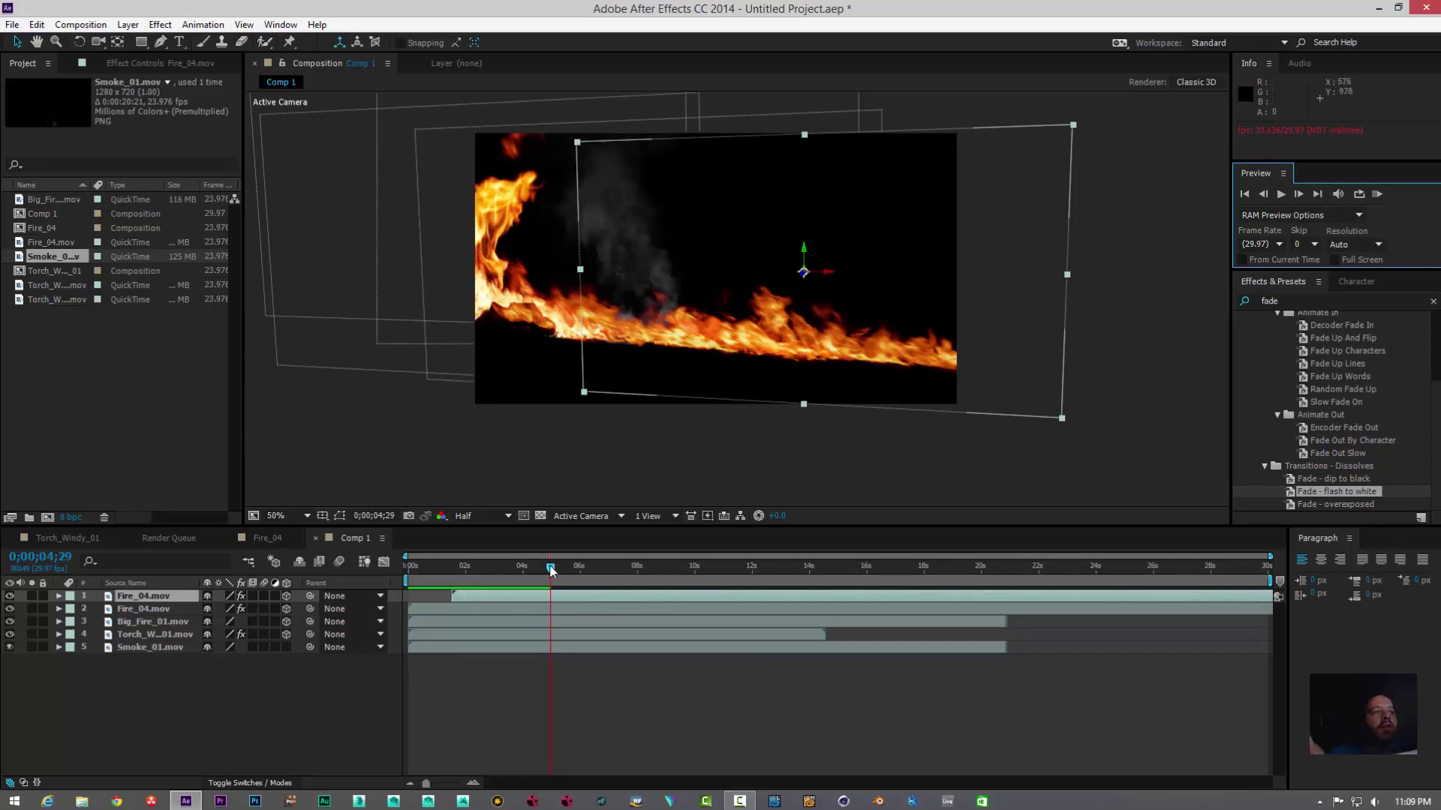
left_click_drag(551, 571, 484, 557)
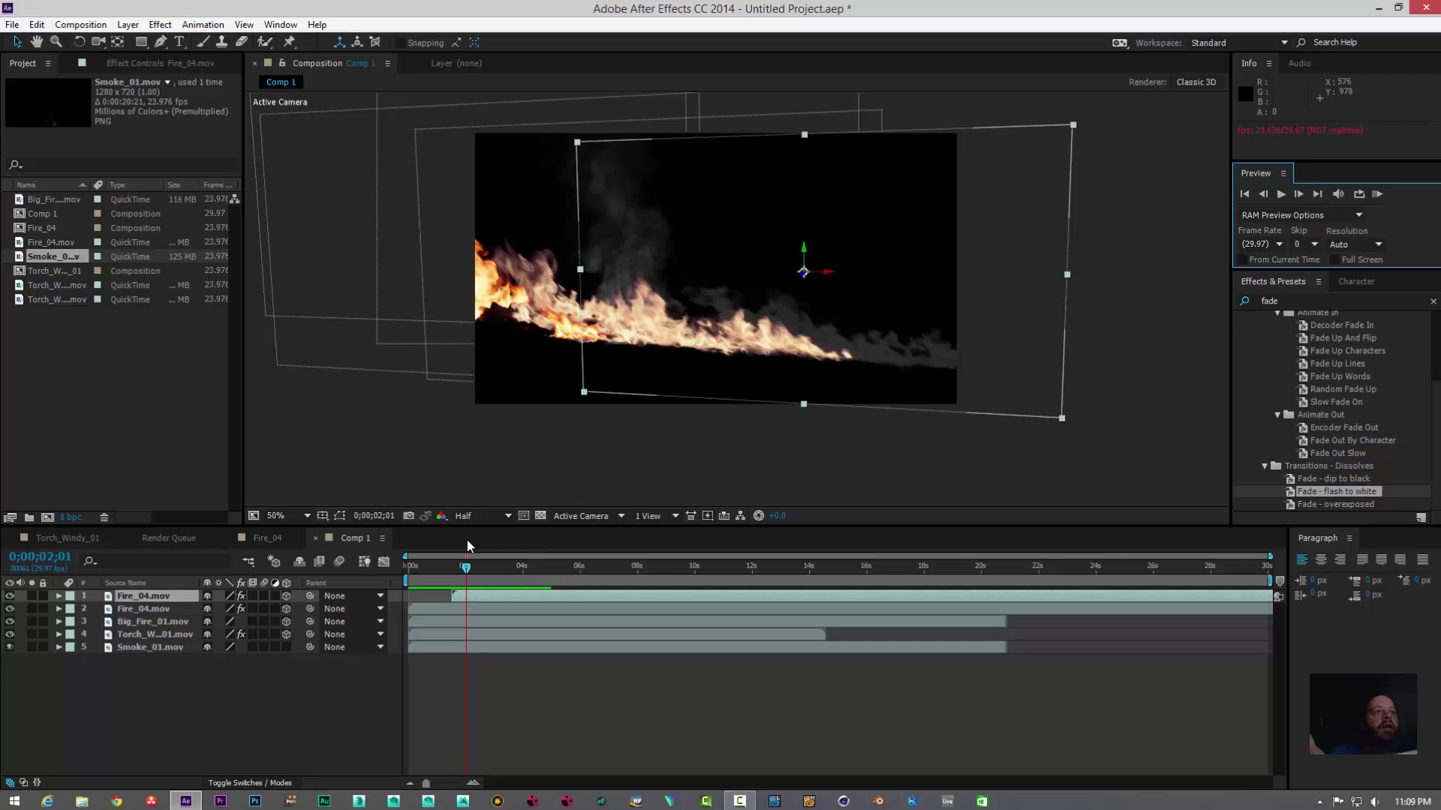
left_click(484, 567)
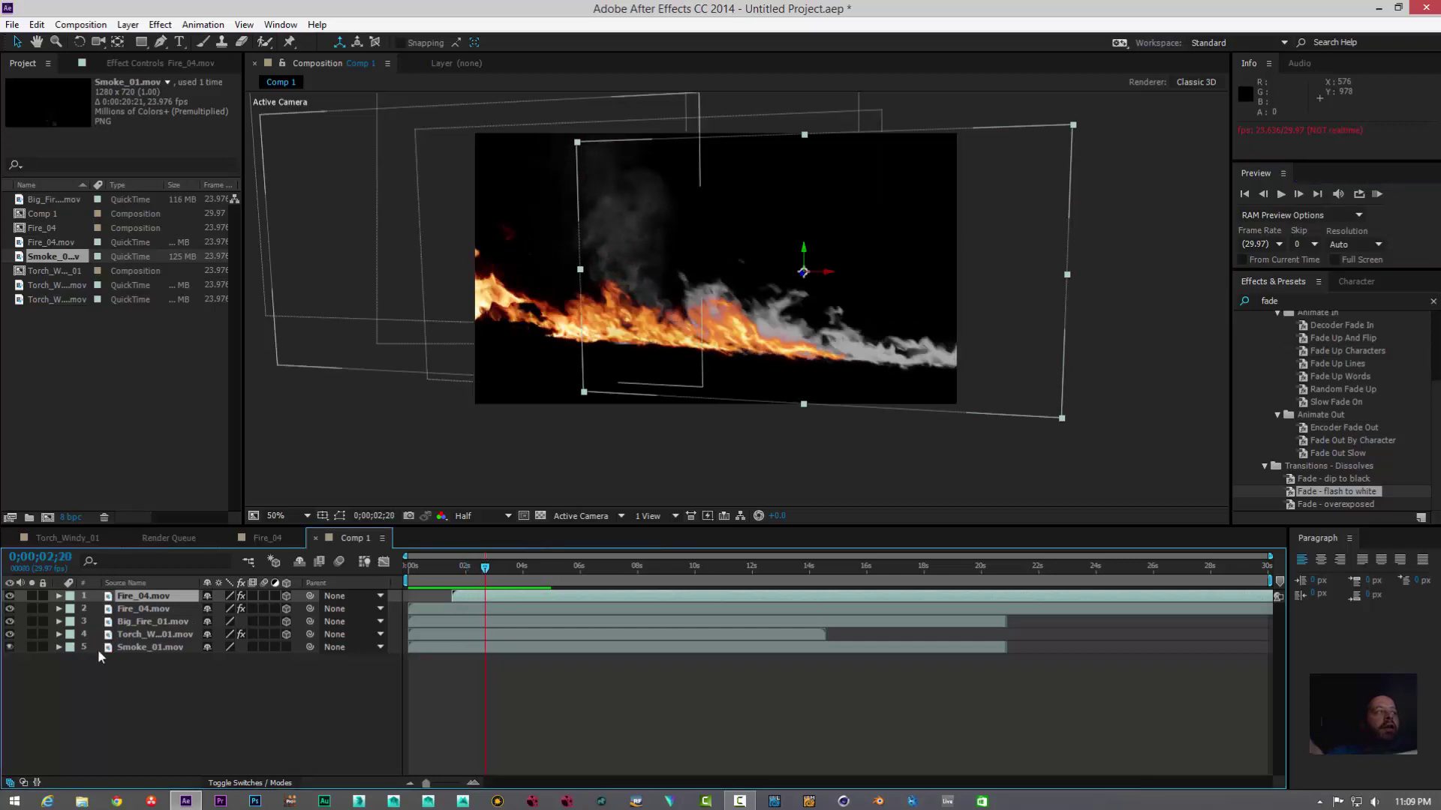
left_click(159, 598)
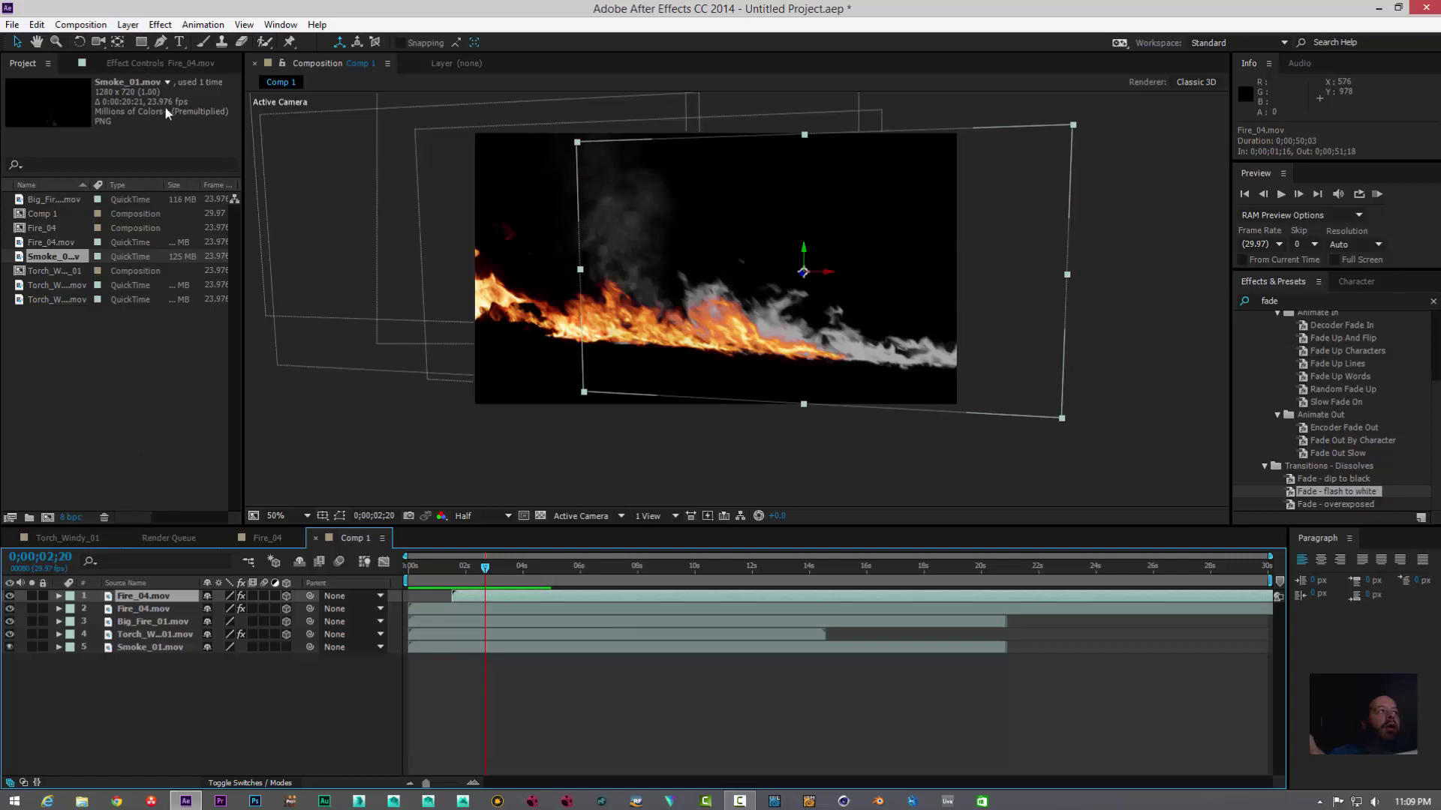
left_click(135, 24)
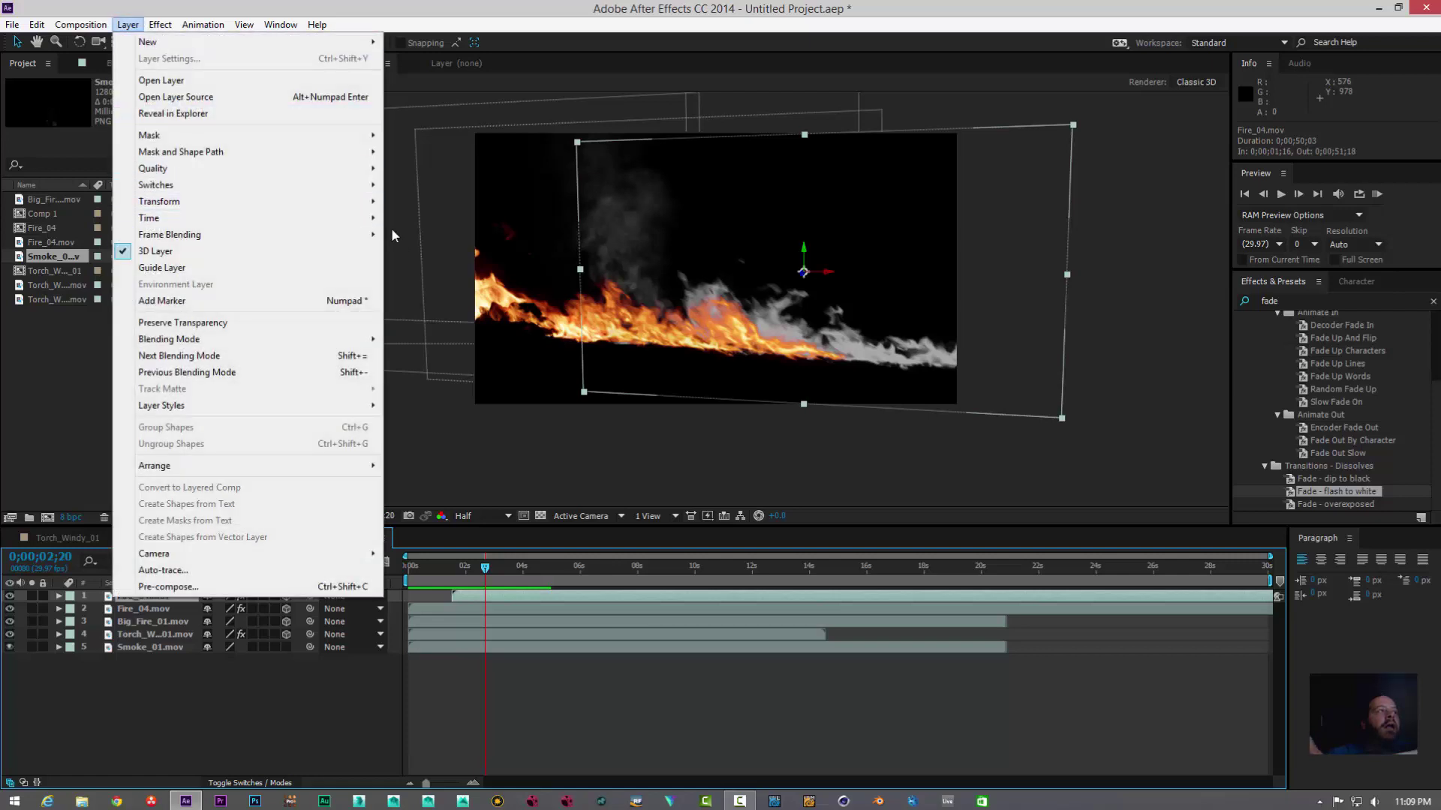
mouse_move(357, 218)
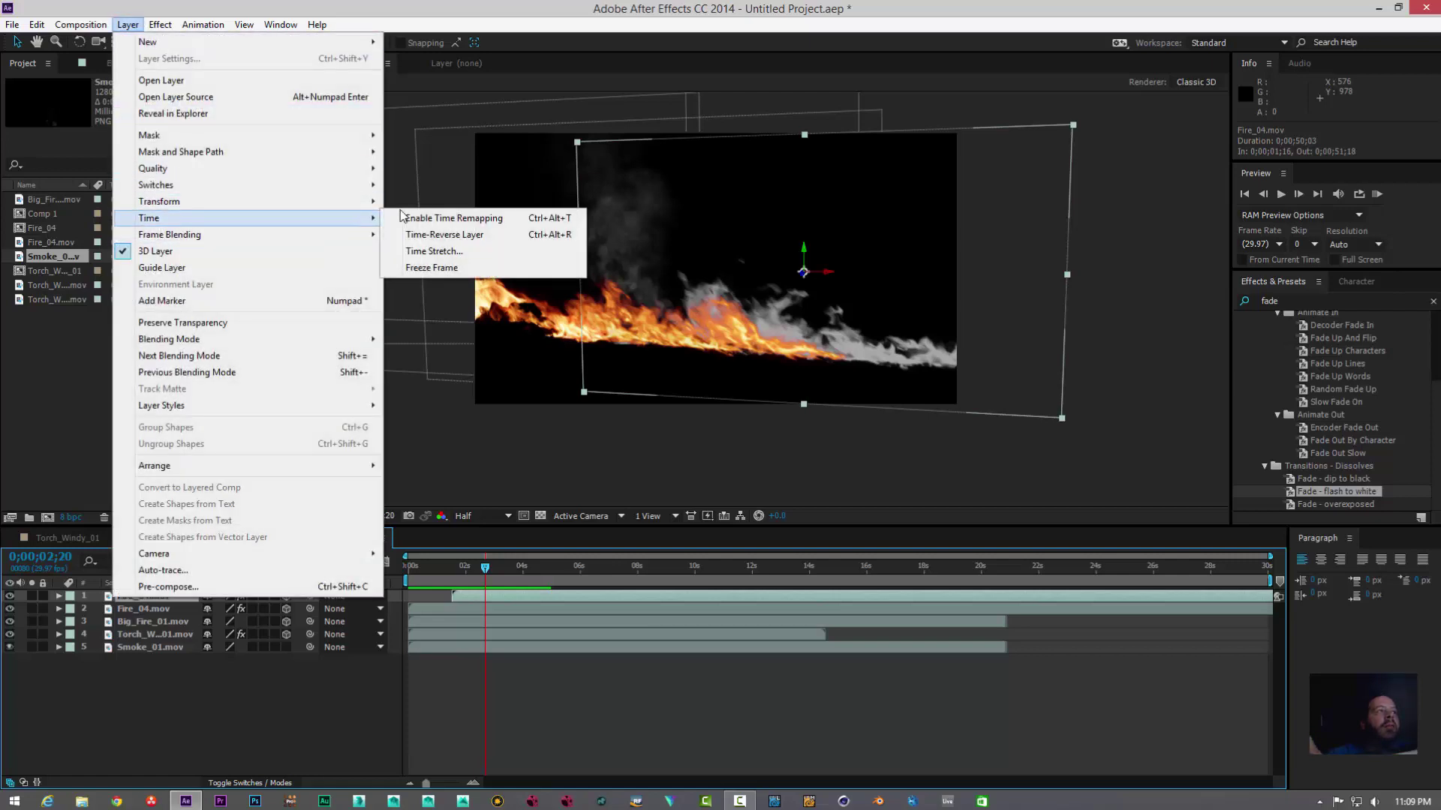
left_click(445, 251)
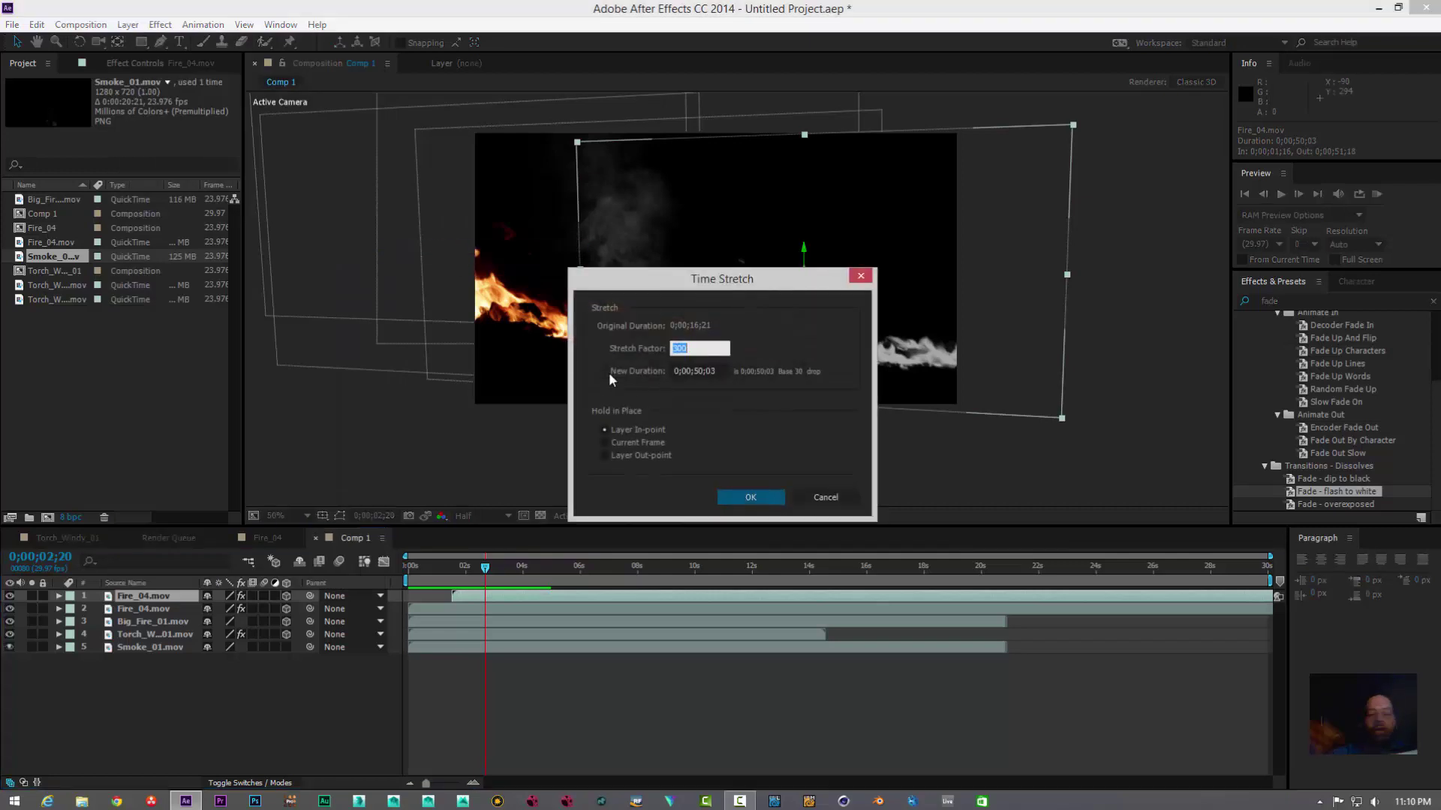
type("50")
key("Return")
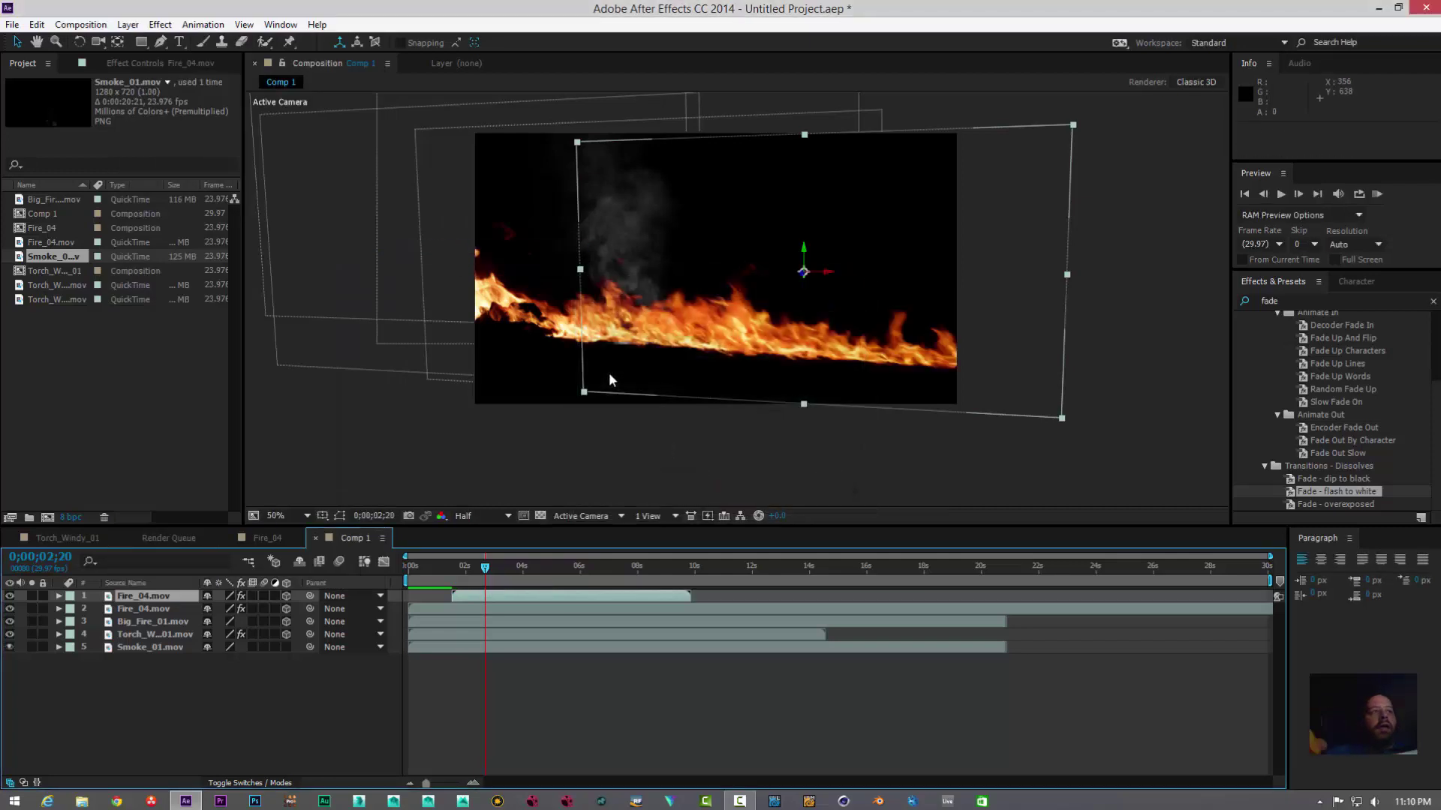
left_click_drag(488, 567, 442, 556)
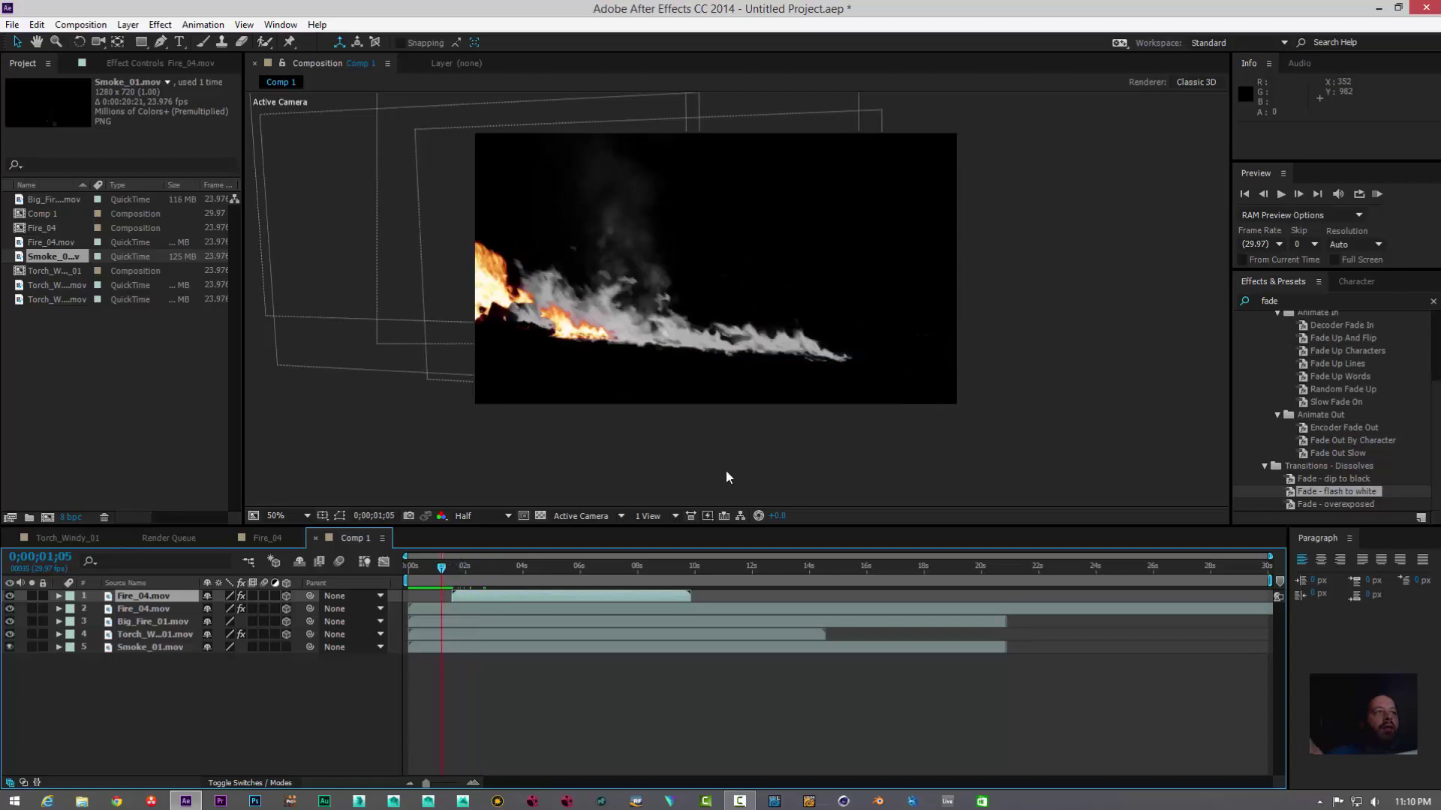
left_click(1285, 193)
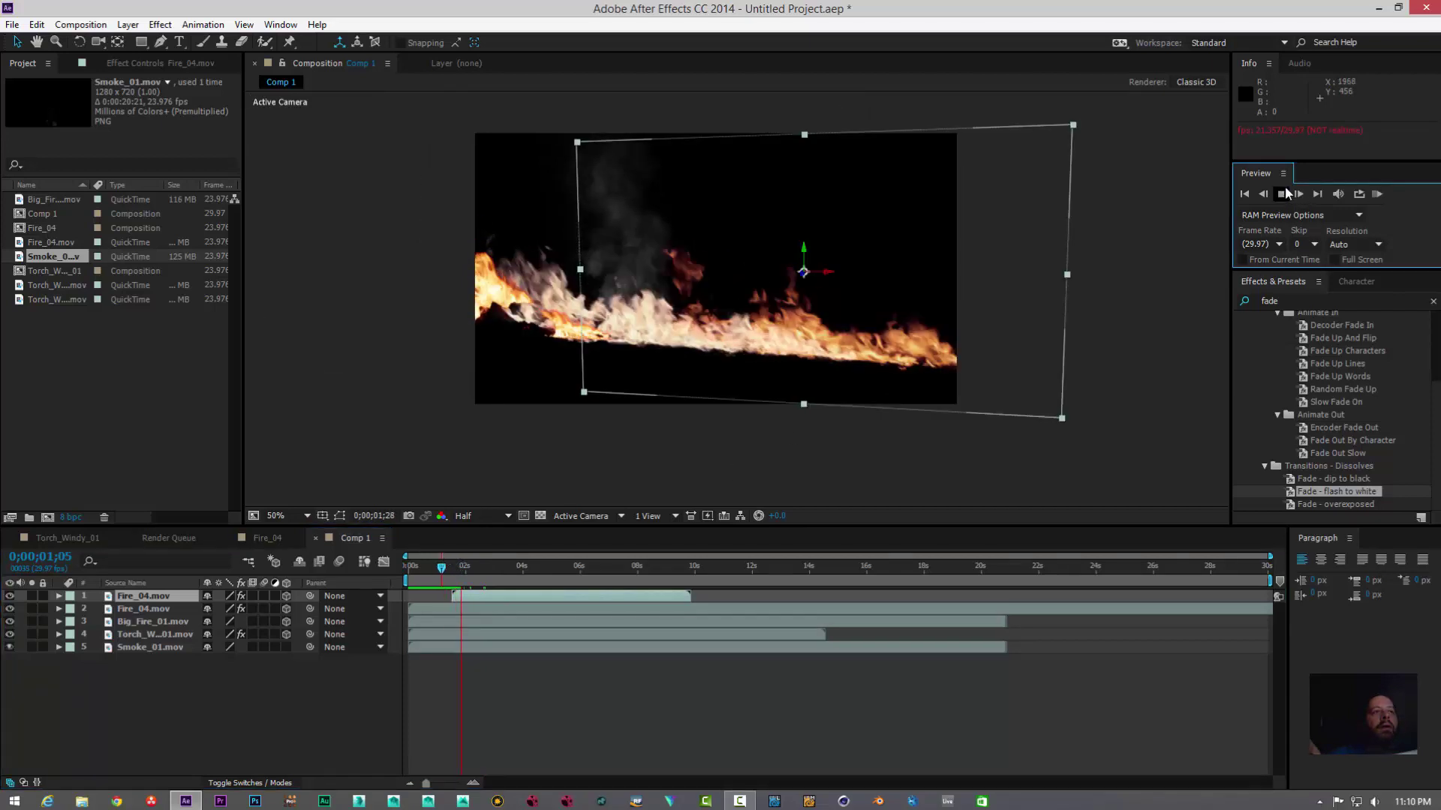
left_click(782, 393)
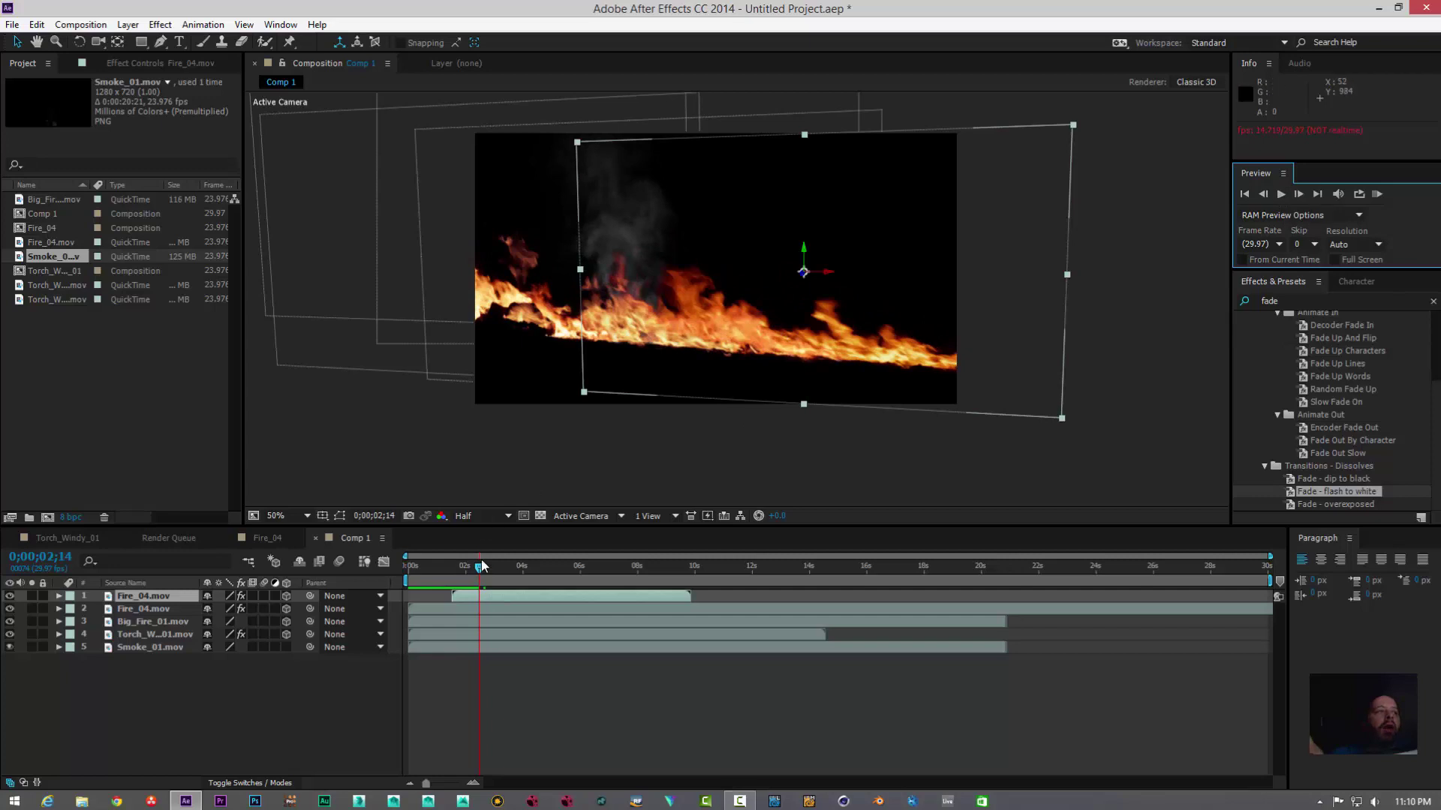
Step: Time-stretch the second Fire_04.mov layer to 40%, then return to the composition start
left_click(452, 606)
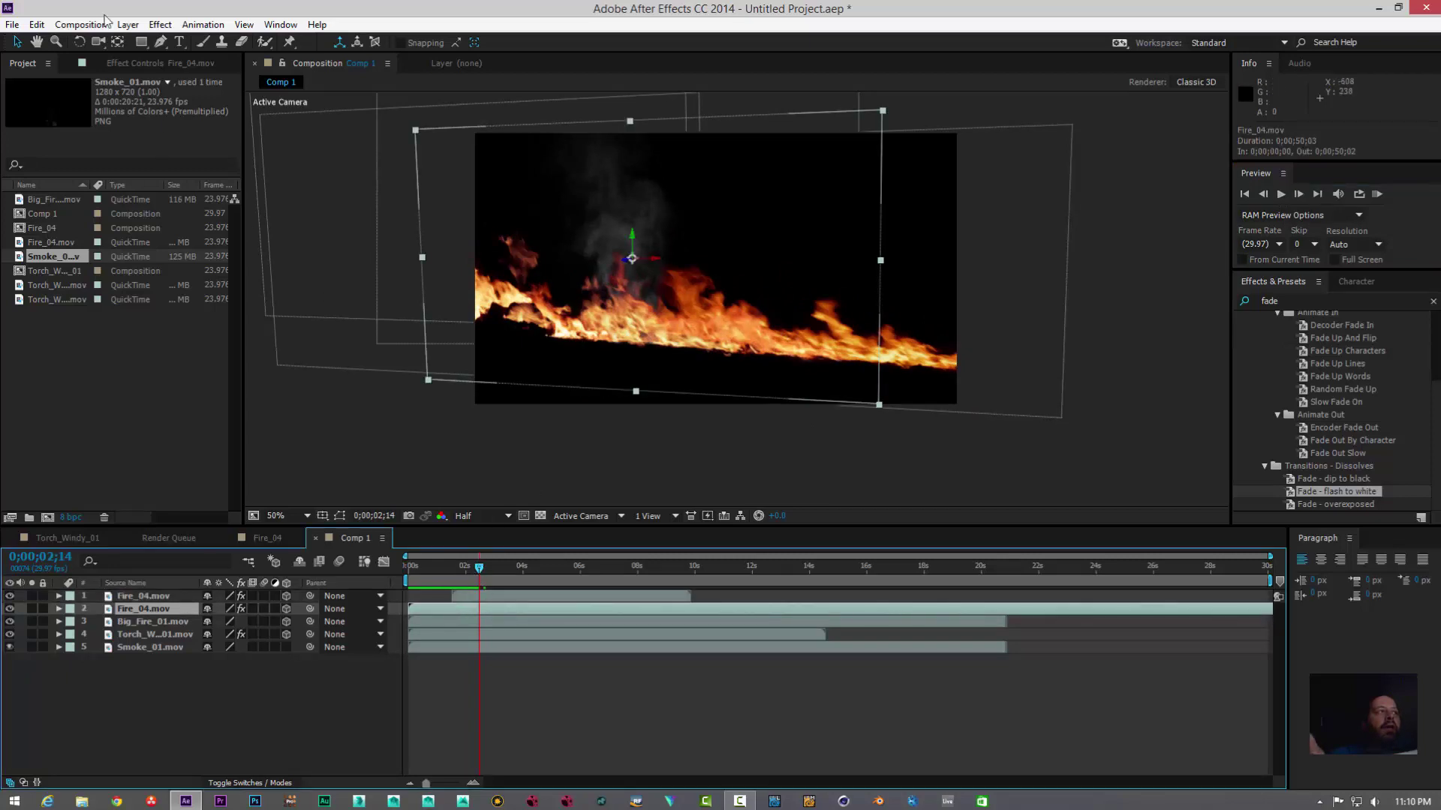
left_click(129, 25)
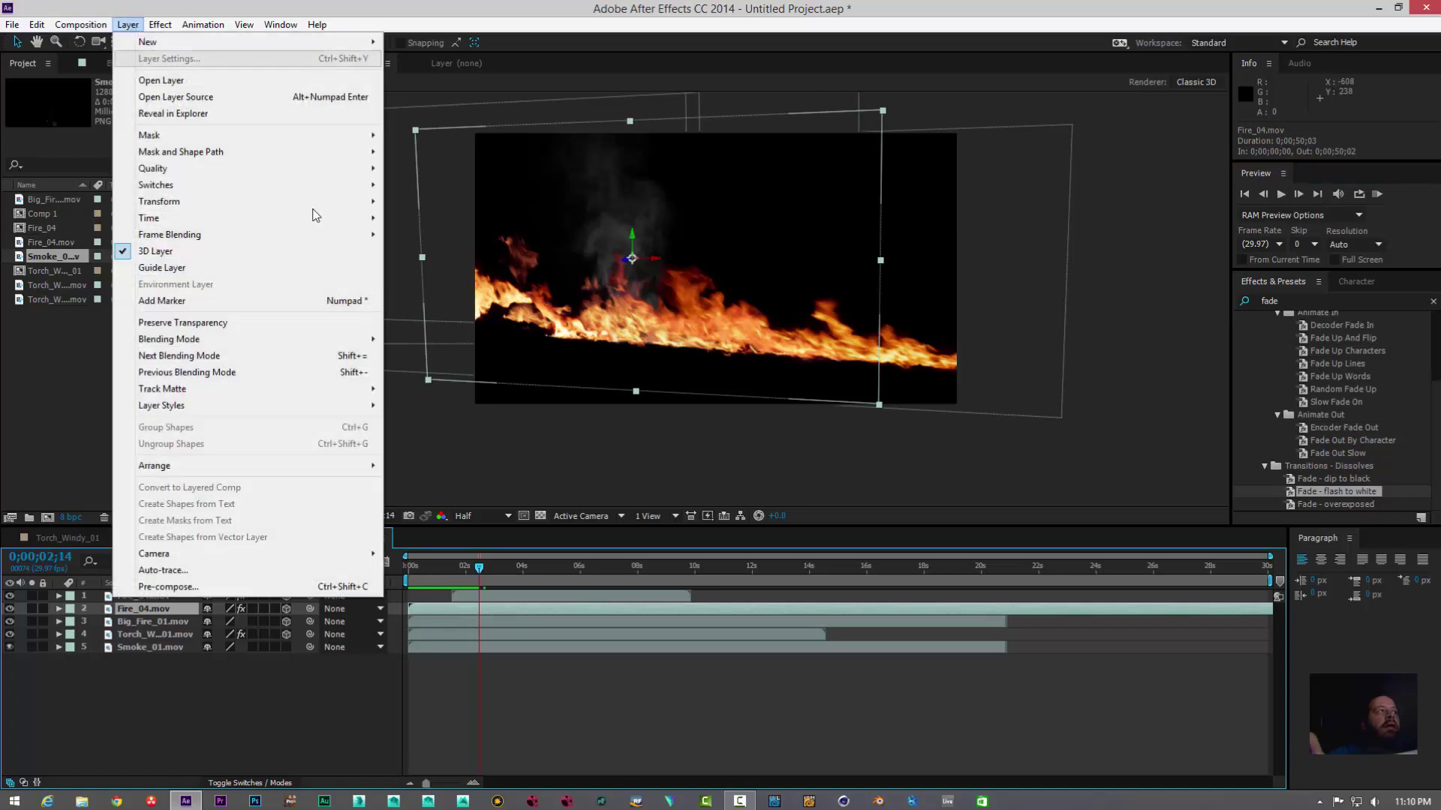
mouse_move(371, 218)
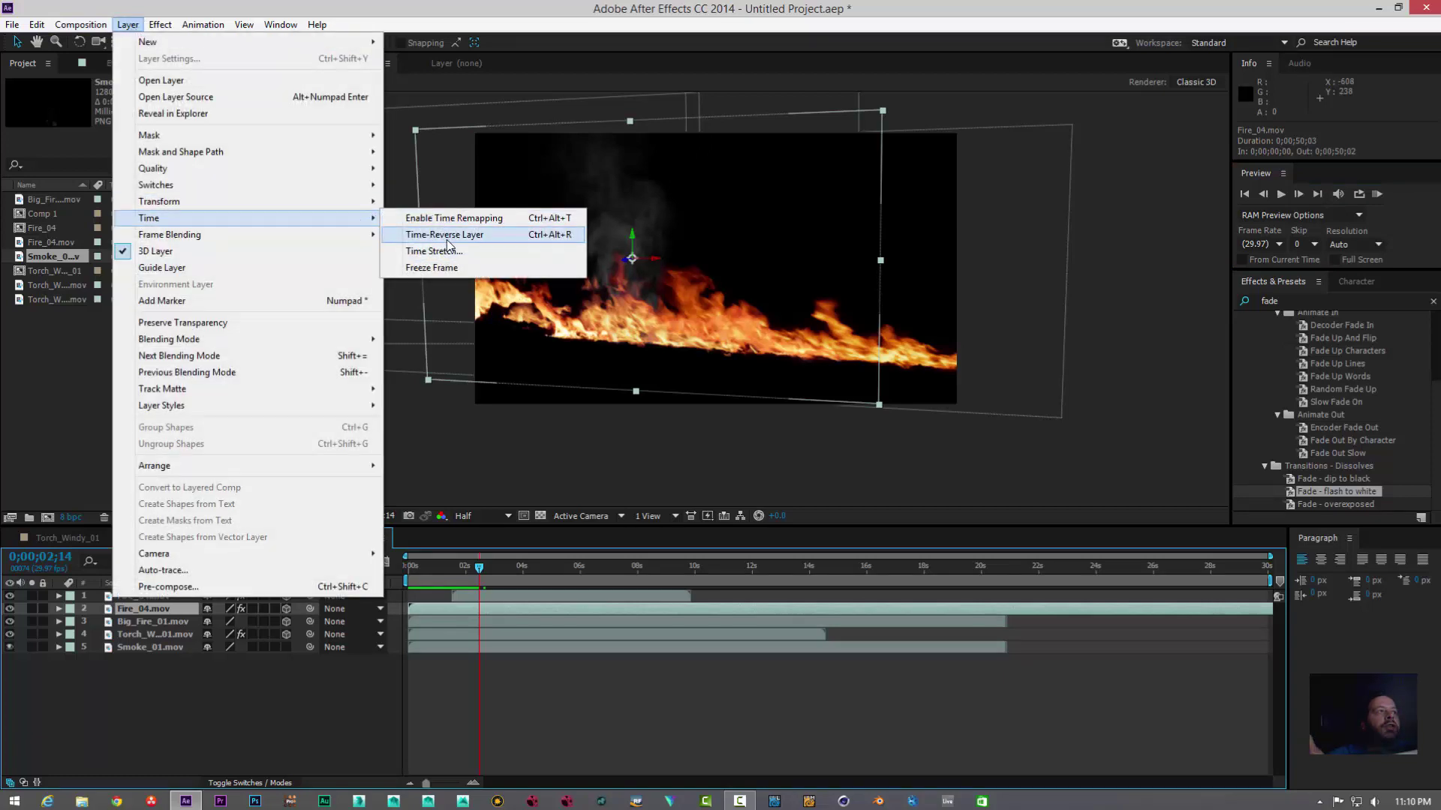
left_click(432, 251)
type("40")
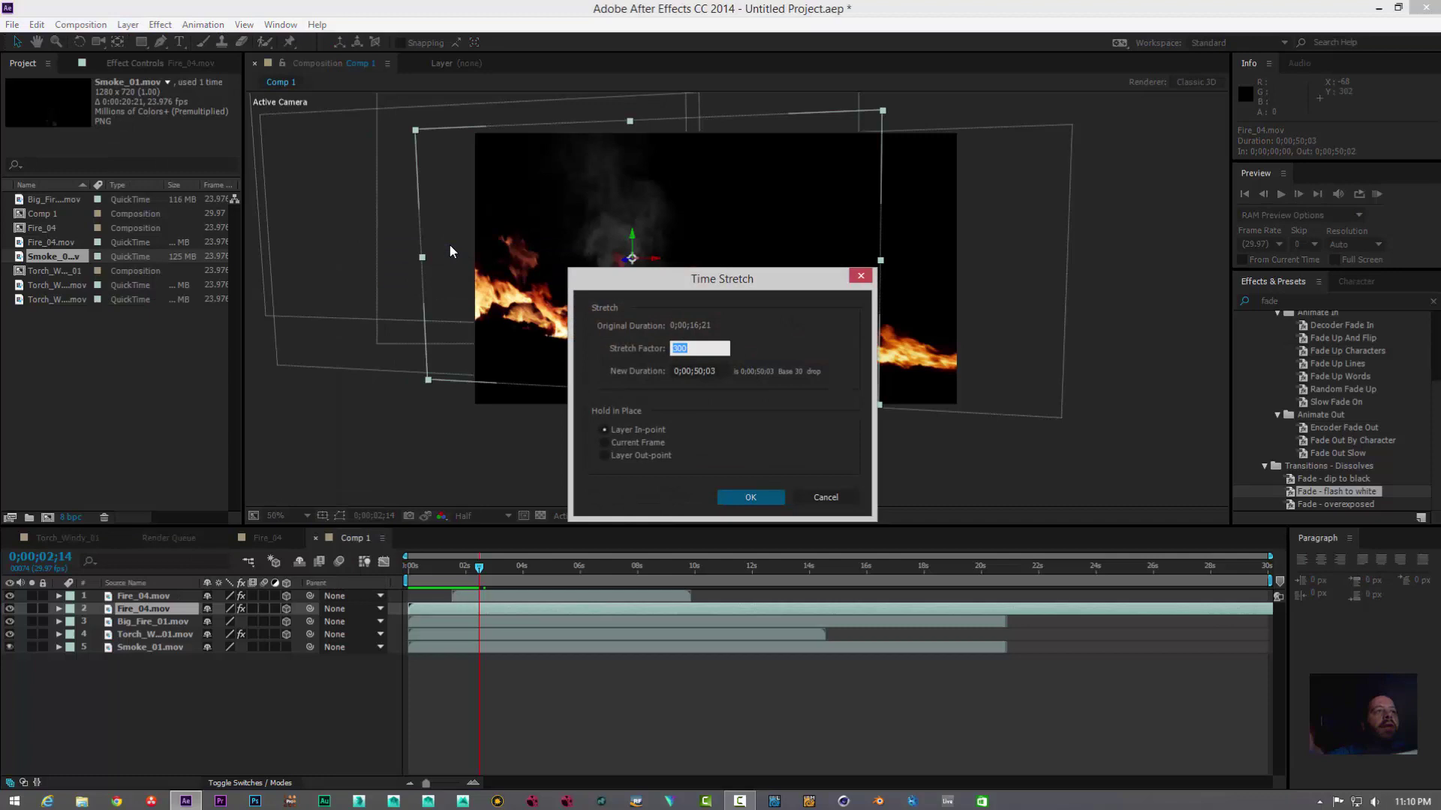
key("Return")
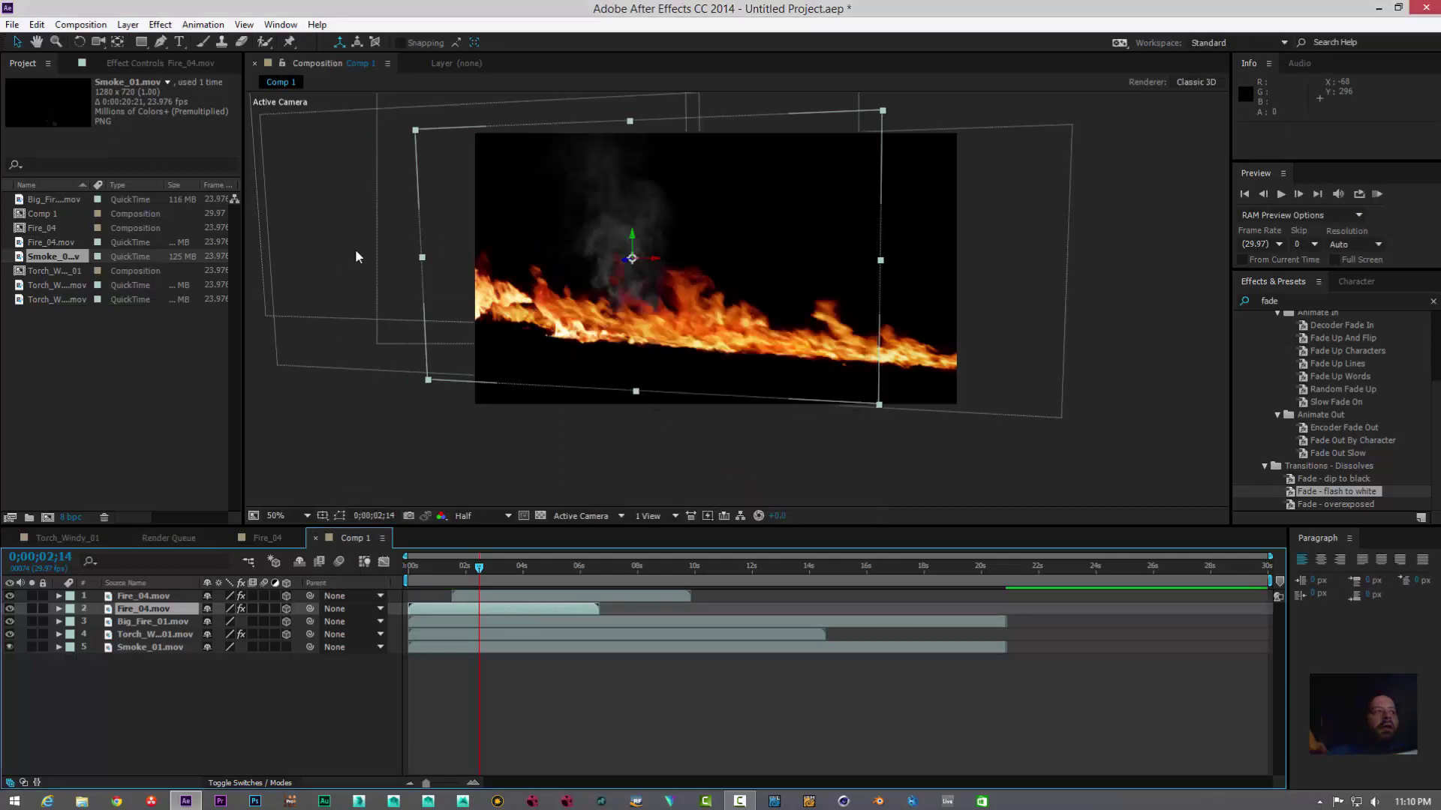
key("Home")
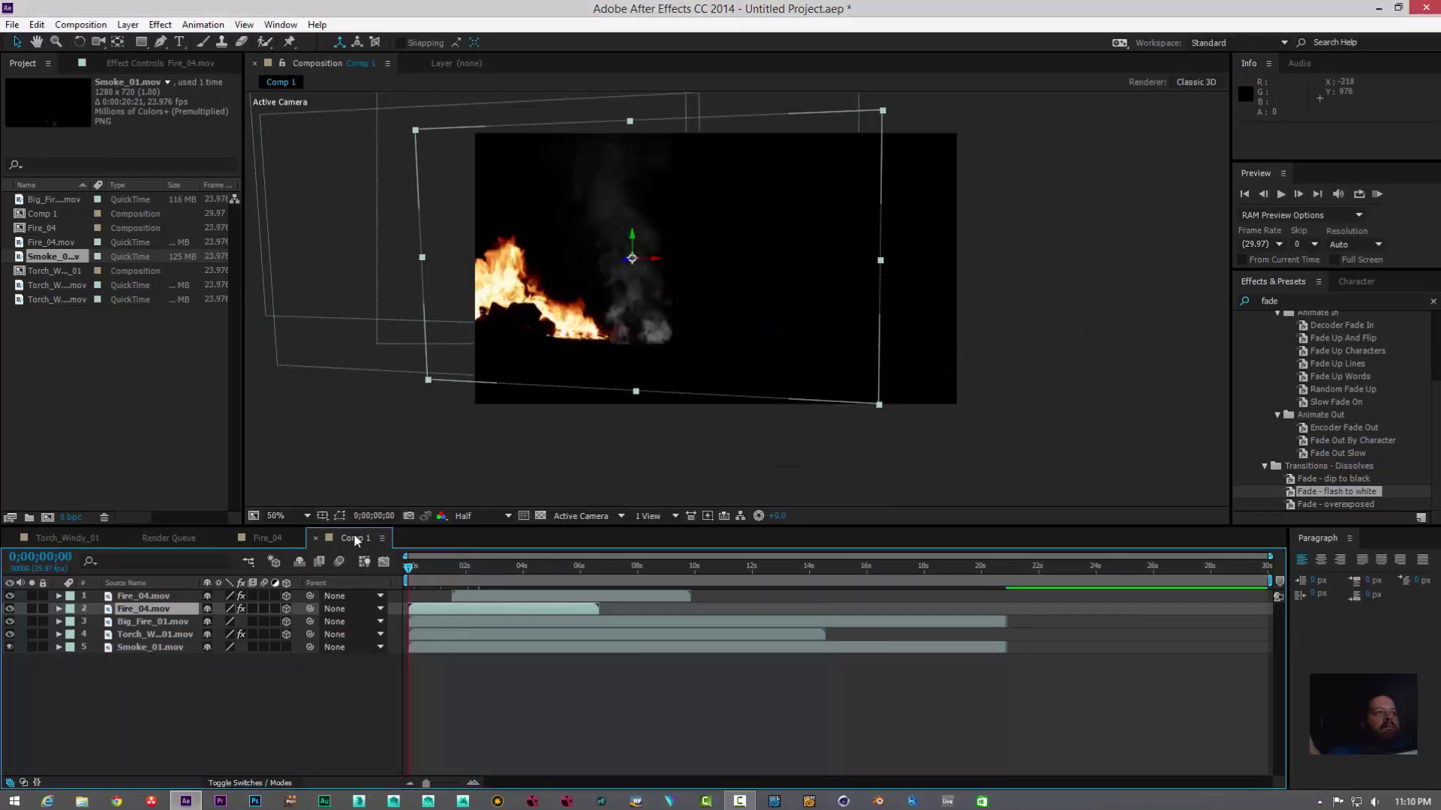
Step: Slide the top Fire_04.mov clip earlier in two moves, previewing after each
left_click(1281, 193)
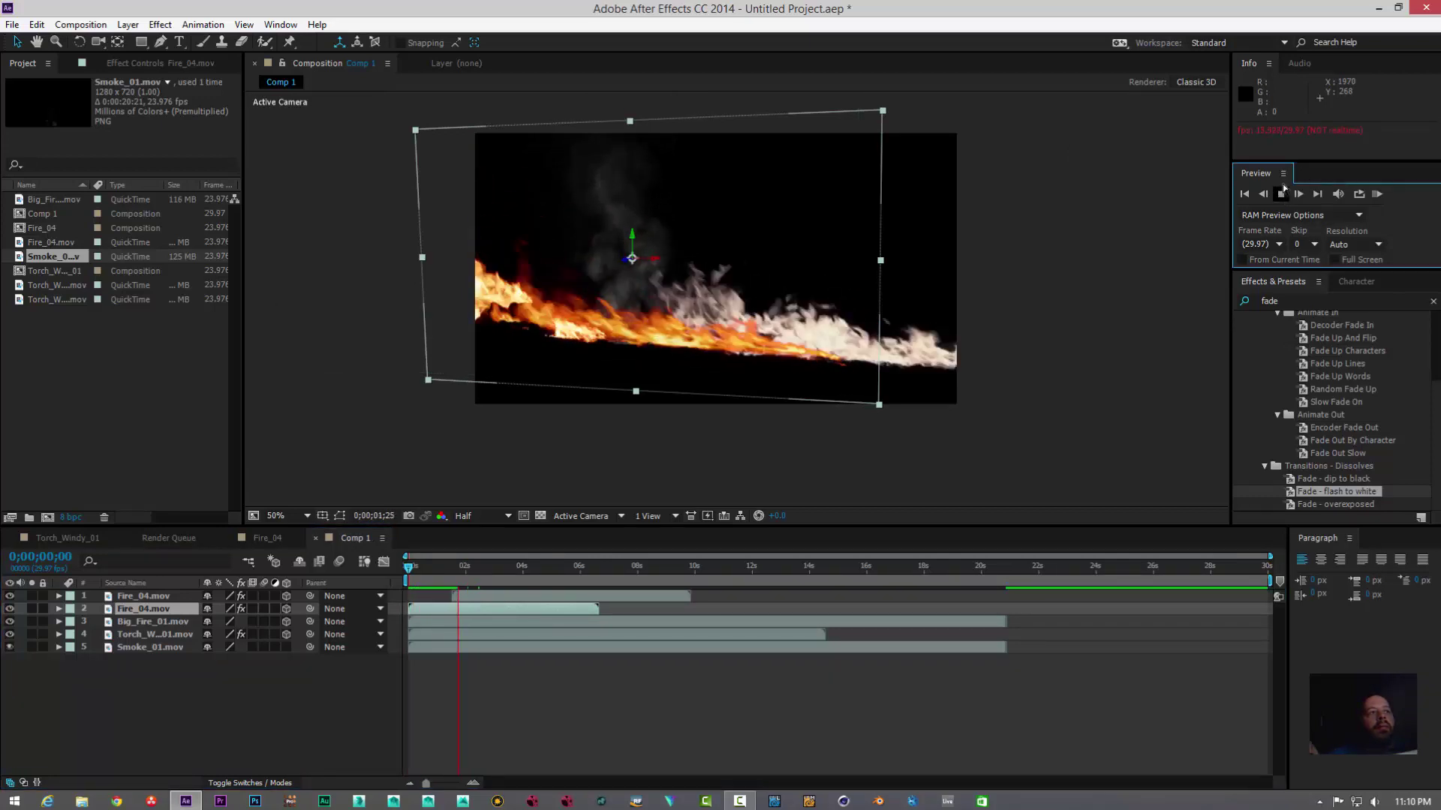
left_click(1283, 192)
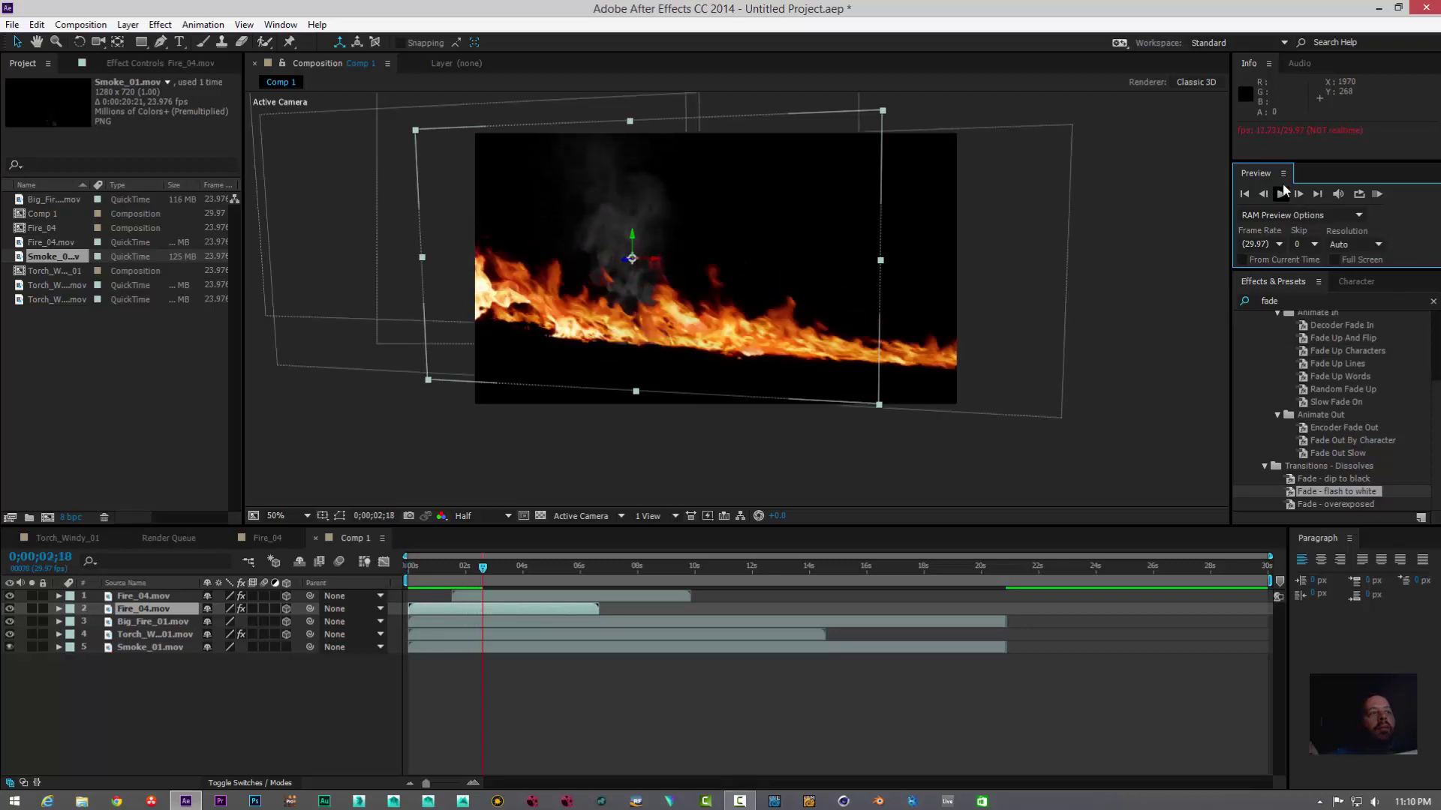
left_click_drag(484, 571, 407, 575)
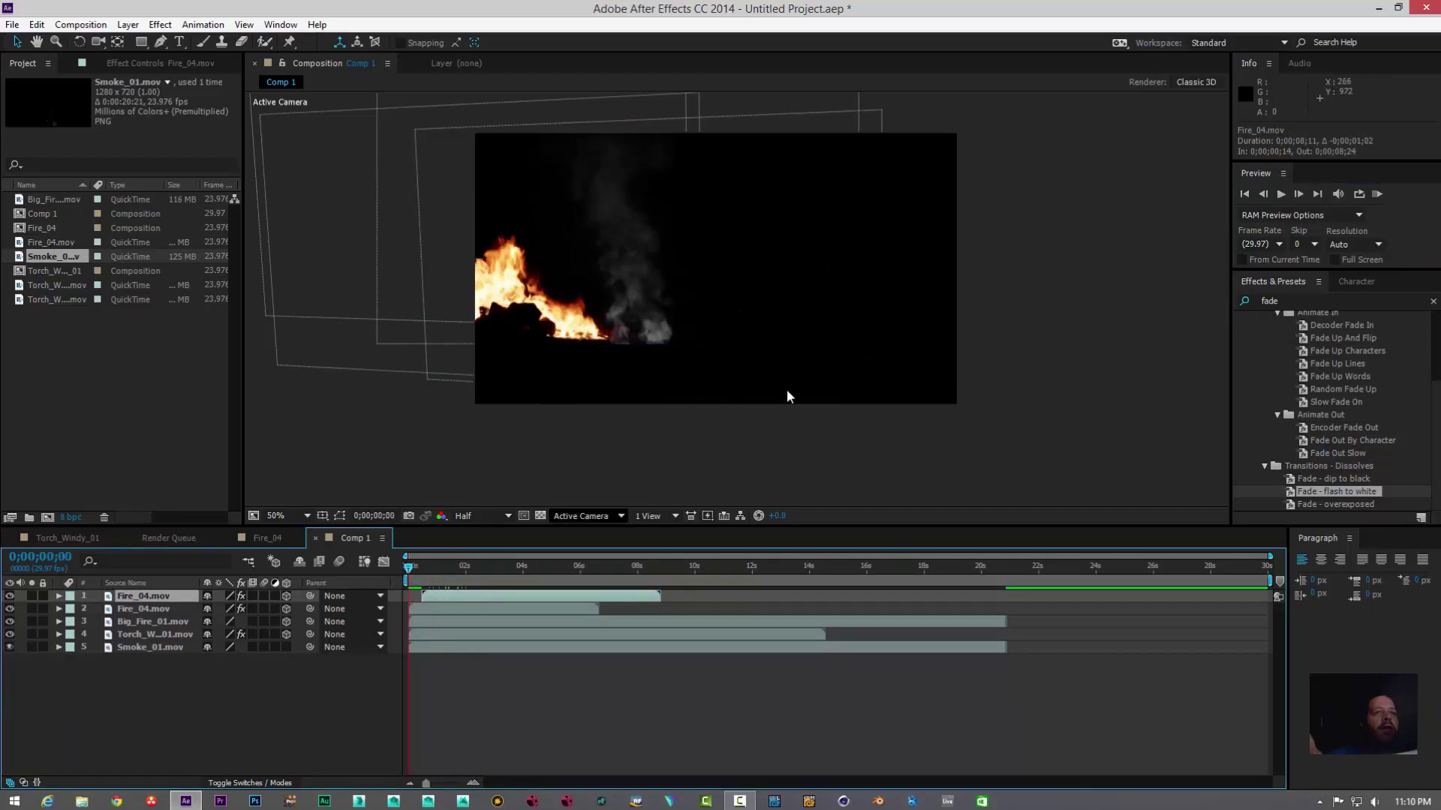
left_click(1280, 194)
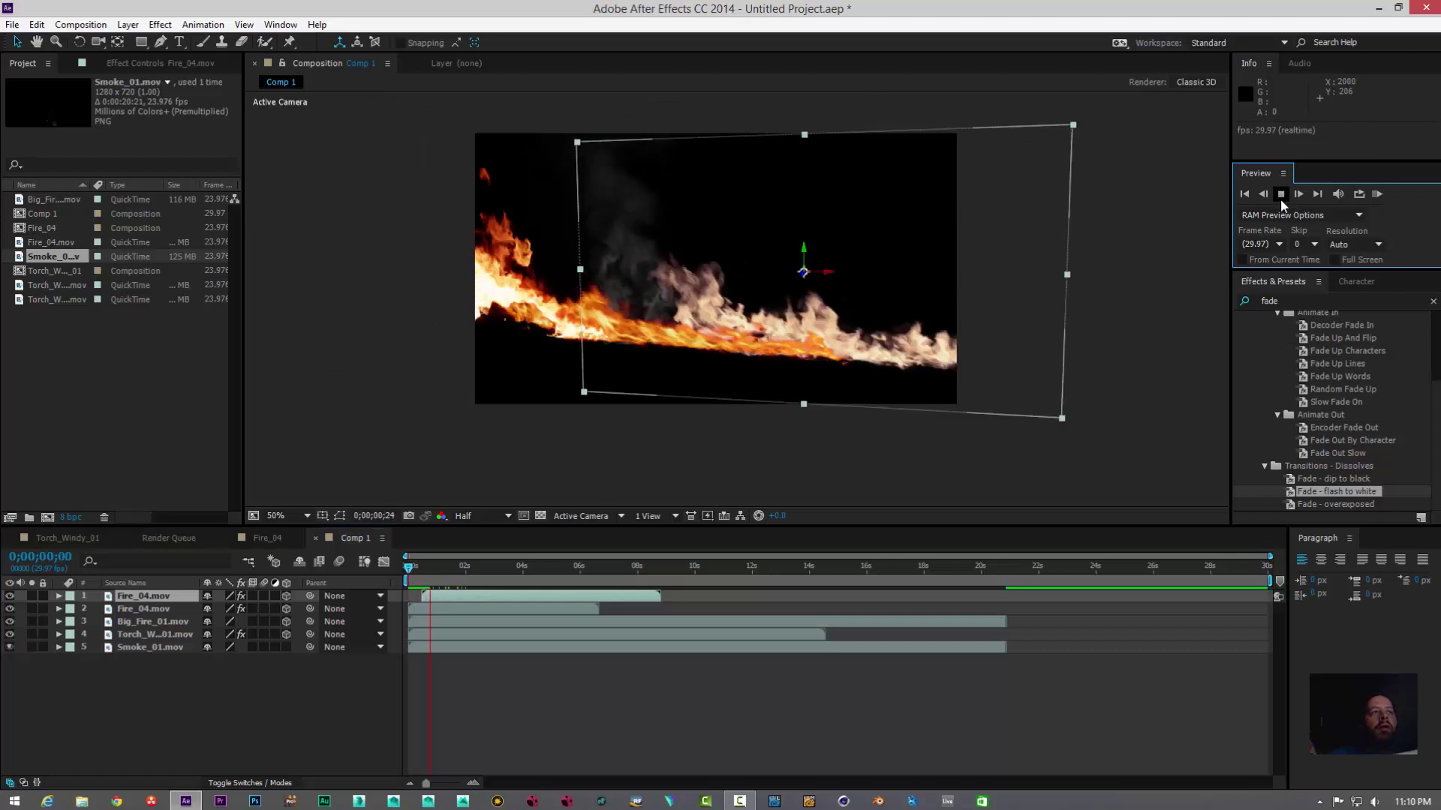
left_click(1280, 196)
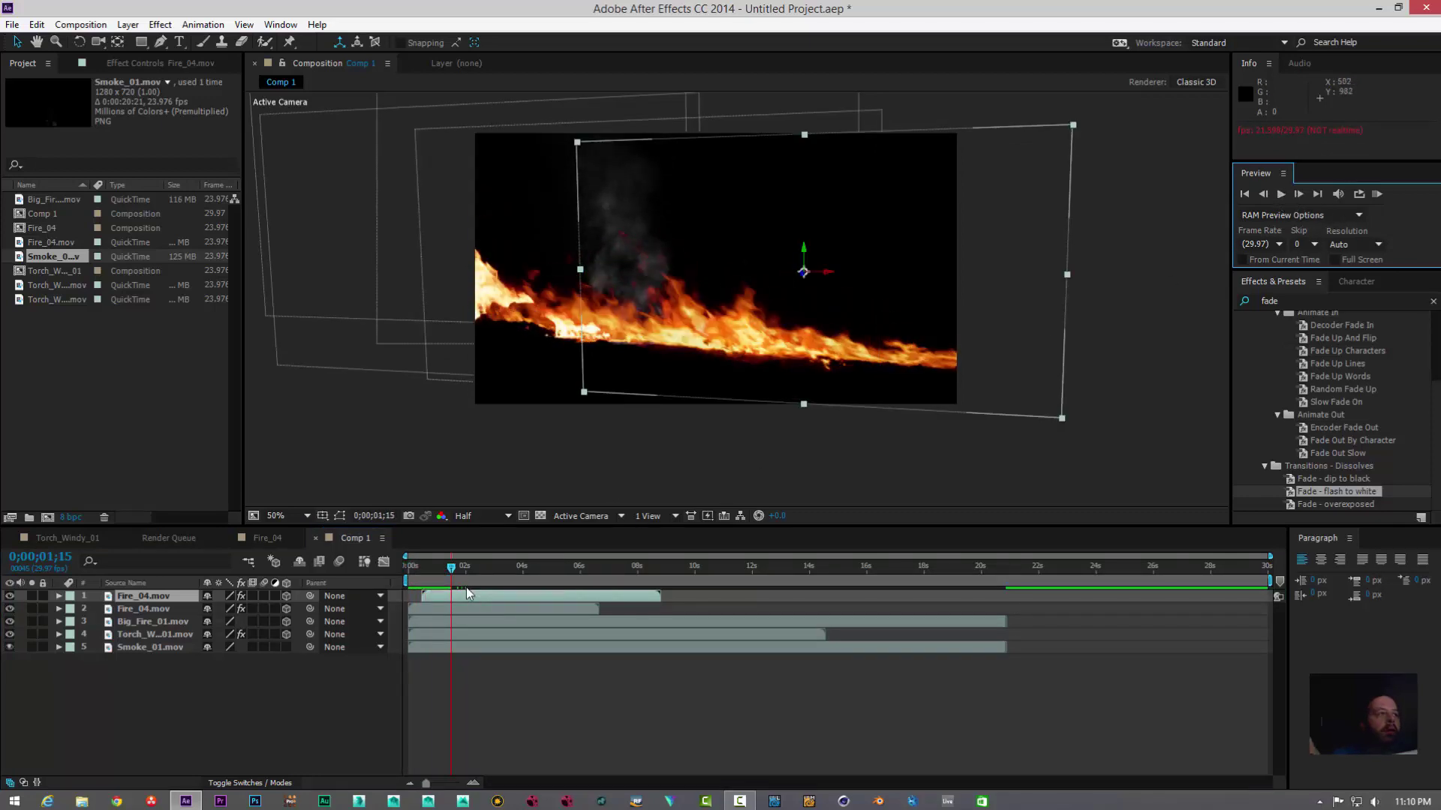
left_click_drag(466, 596, 390, 561)
left_click(440, 568)
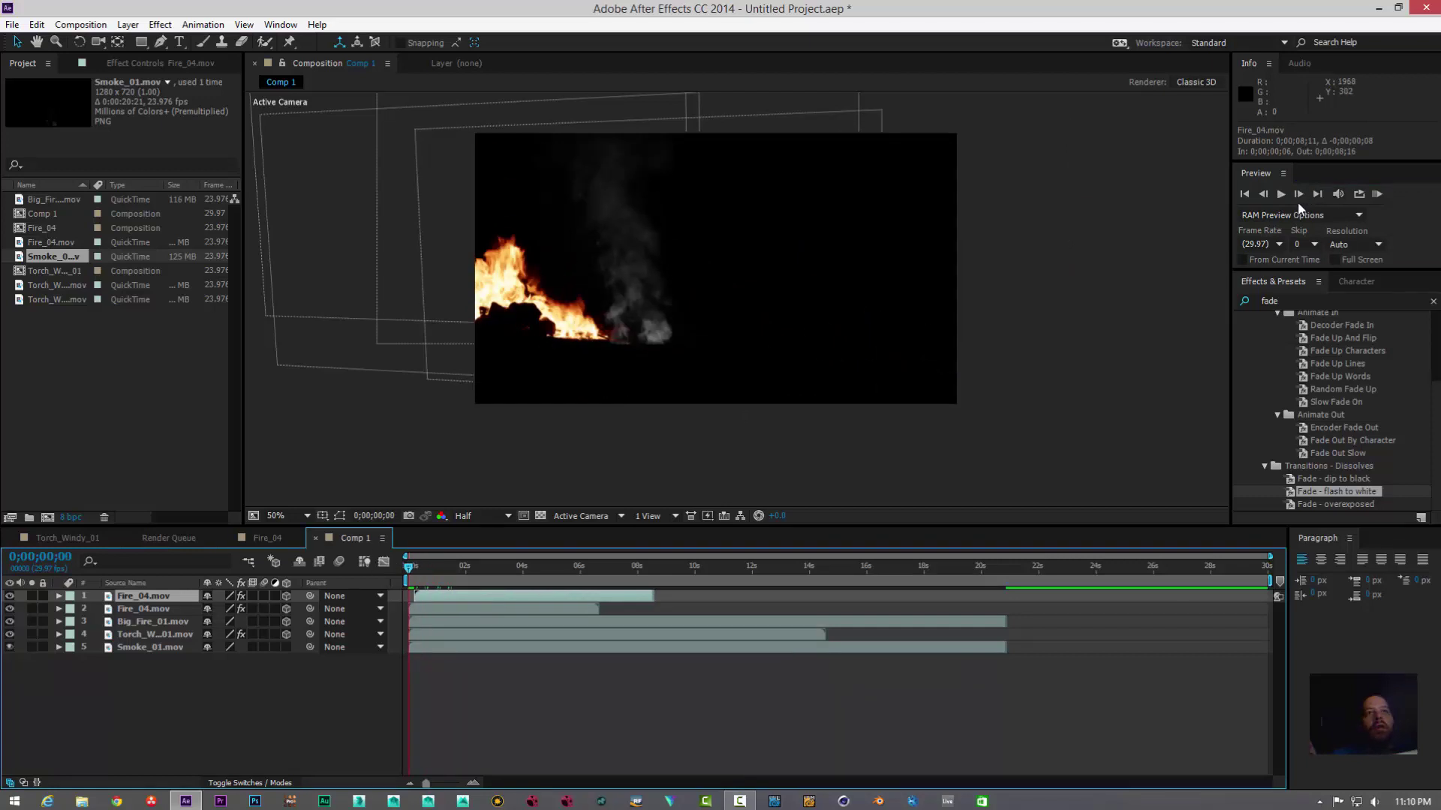
left_click(1279, 195)
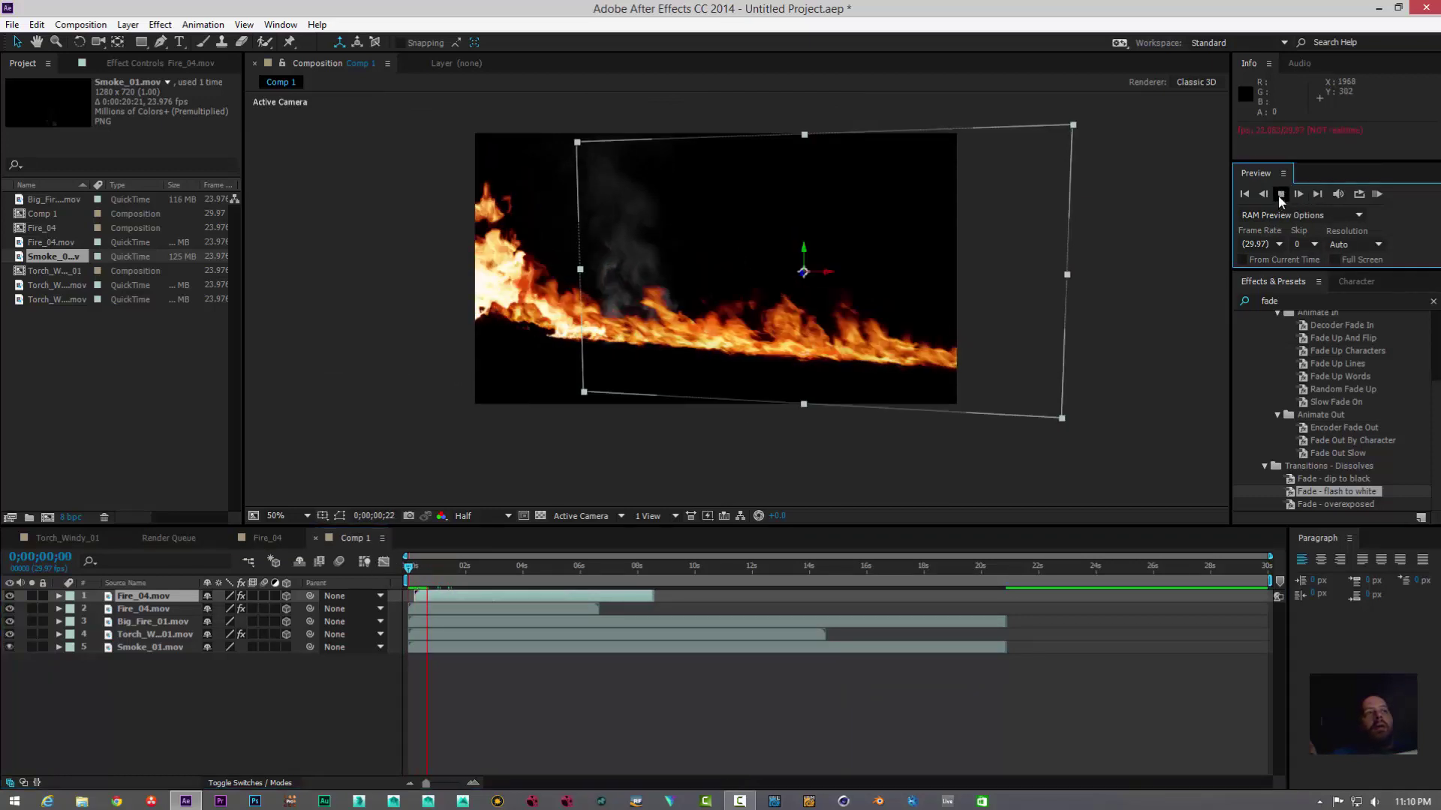
left_click(1281, 196)
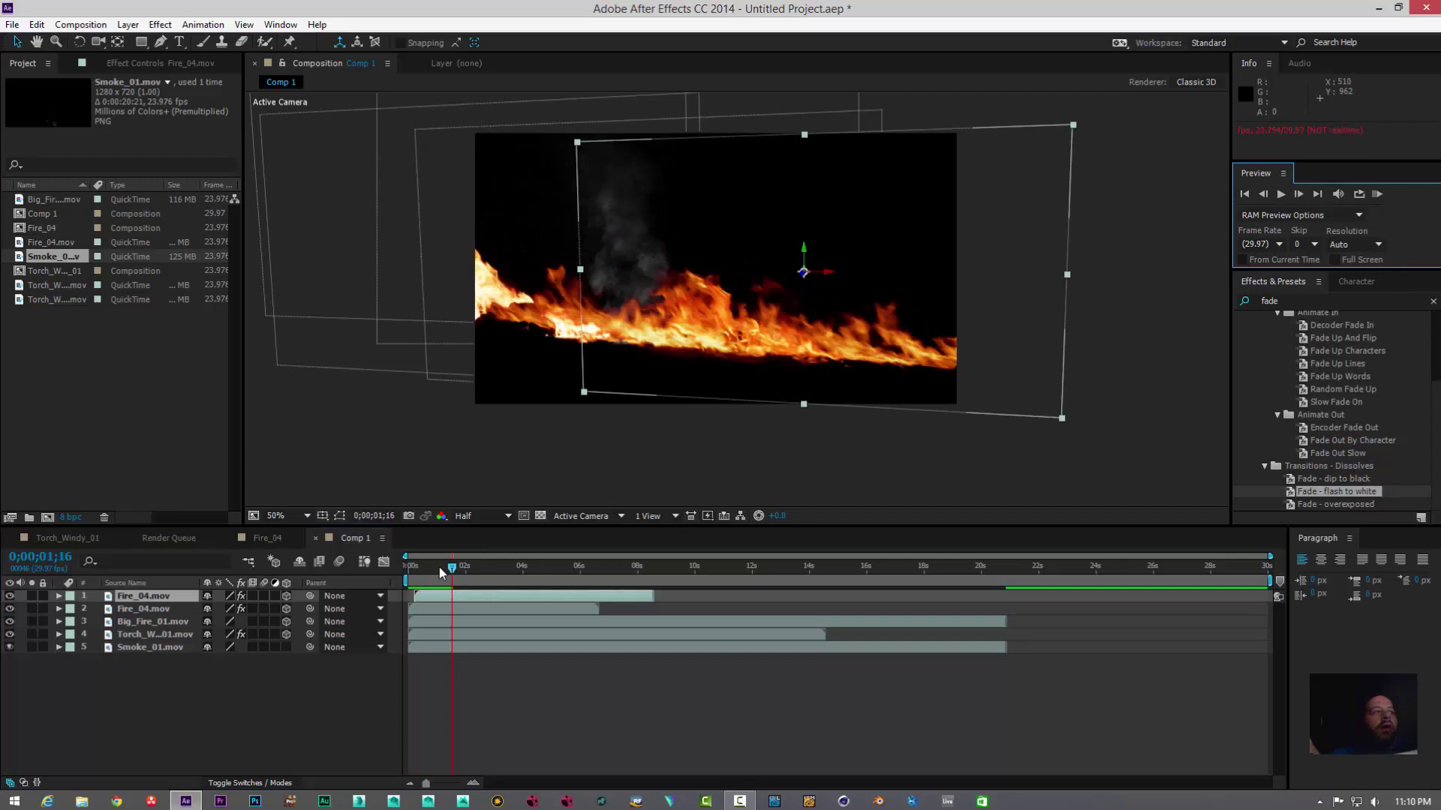
Step: Zoom the viewer to 100%, select all five layers, and scale them to 50%
key("comma")
key("period")
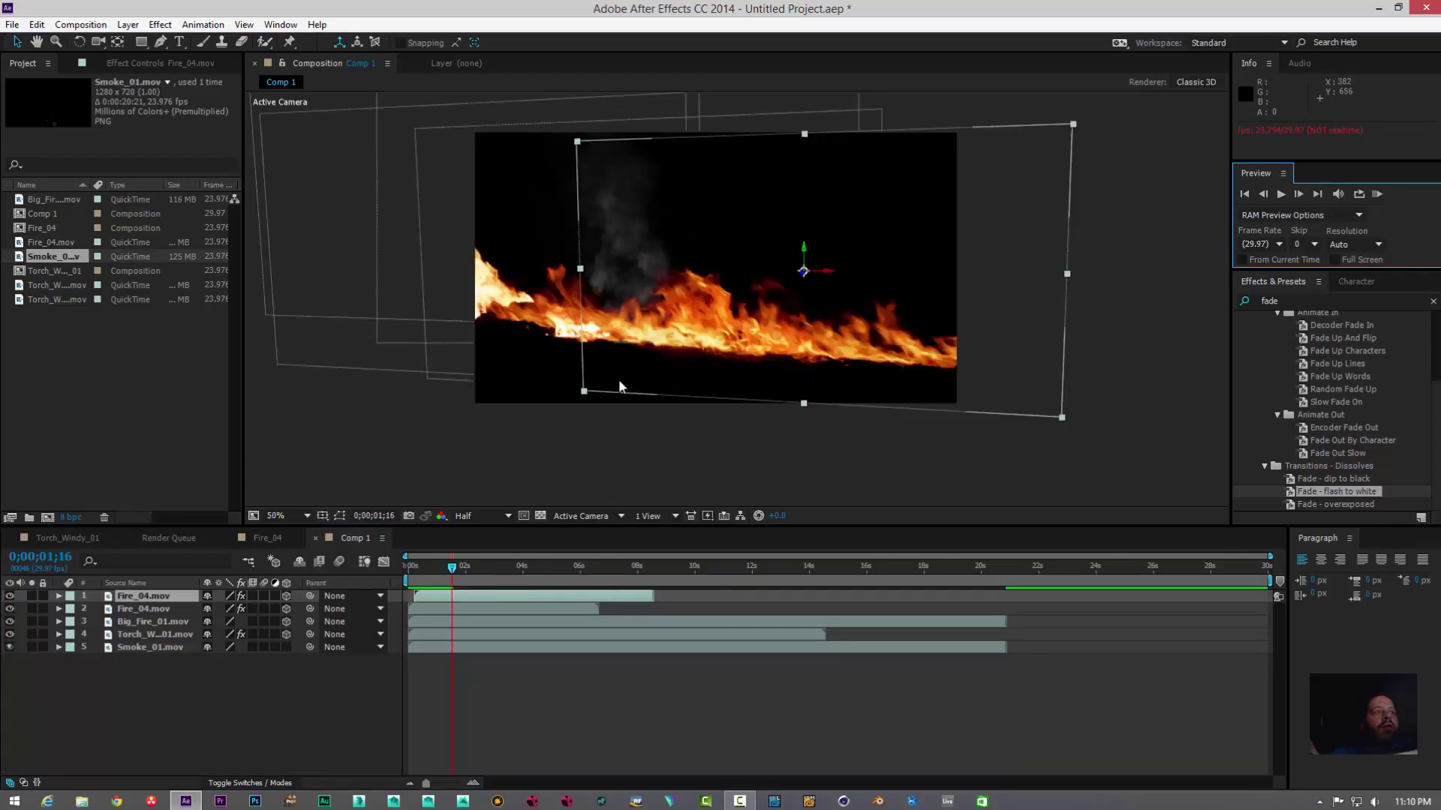
key("period")
left_click(90, 748)
key("ctrl+a")
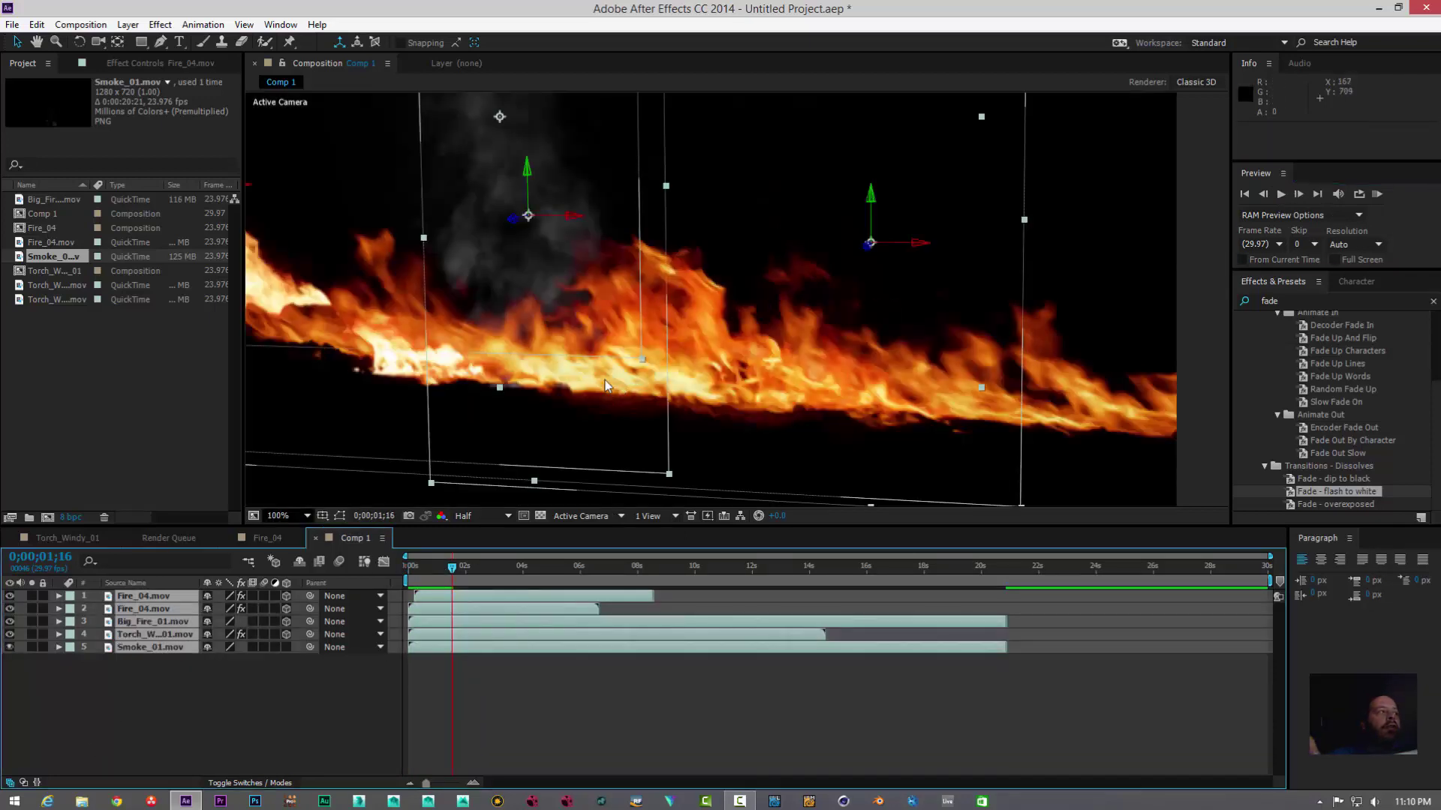
scroll(691, 349, "down", 3)
scroll(692, 350, "up", 1)
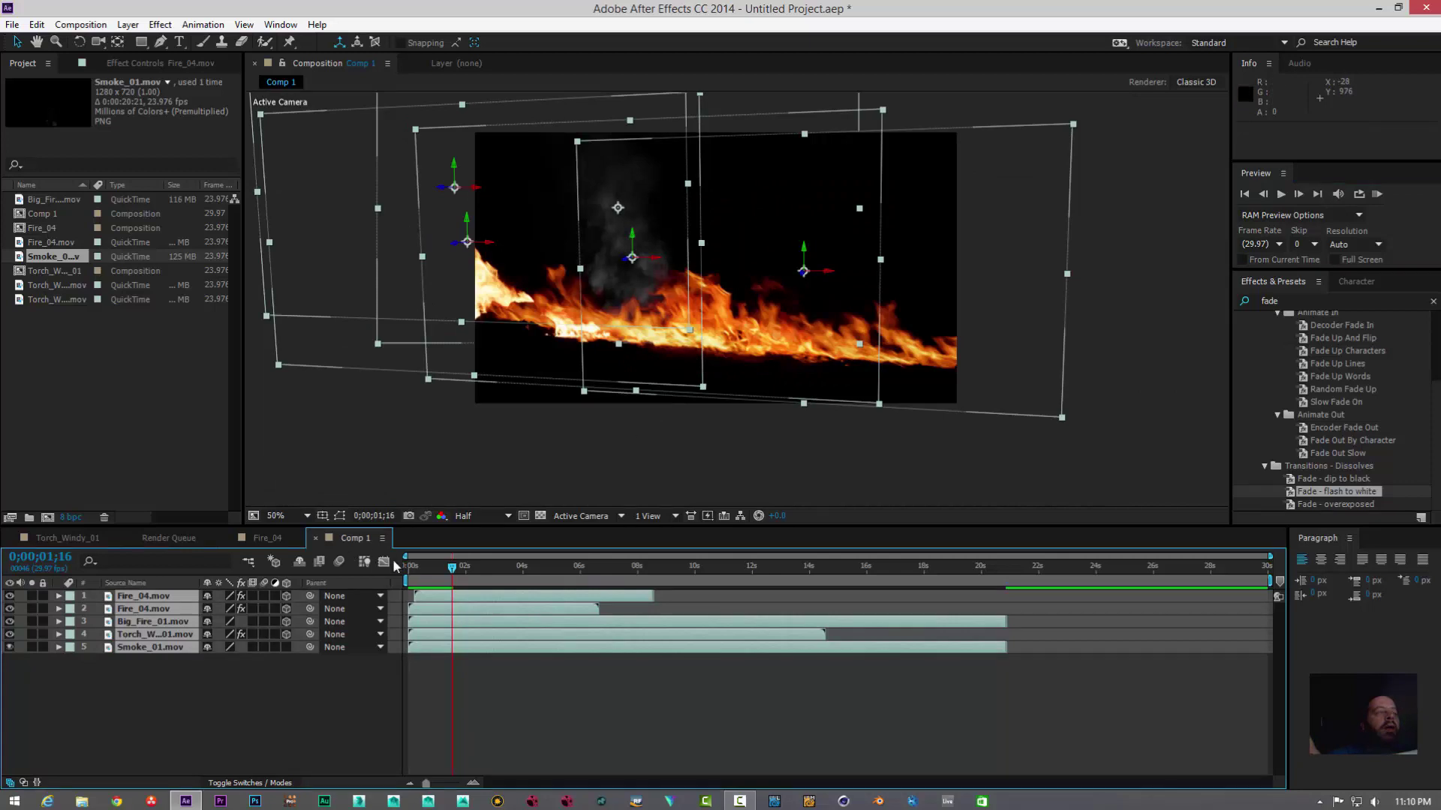
key("s")
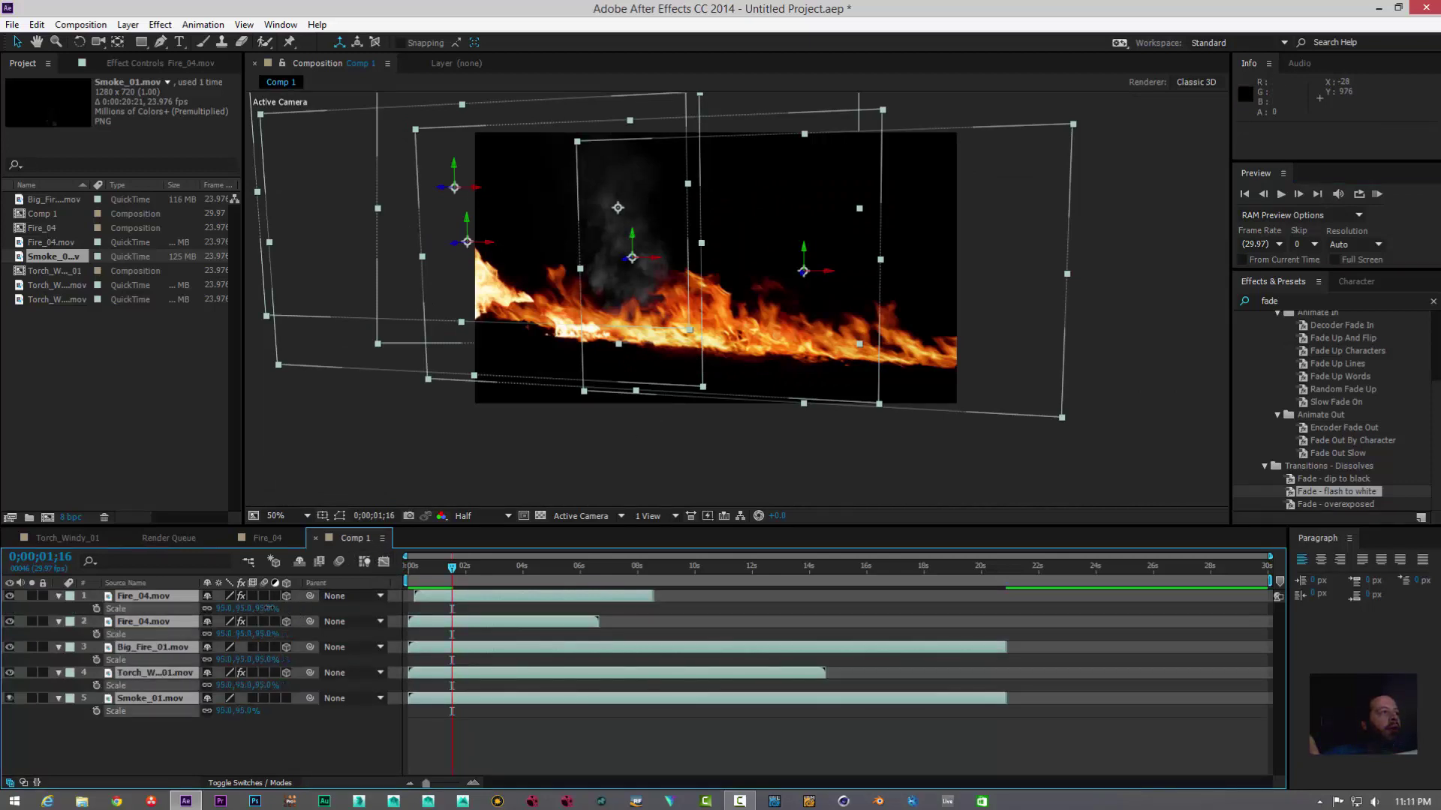
left_click_drag(278, 612, 234, 605)
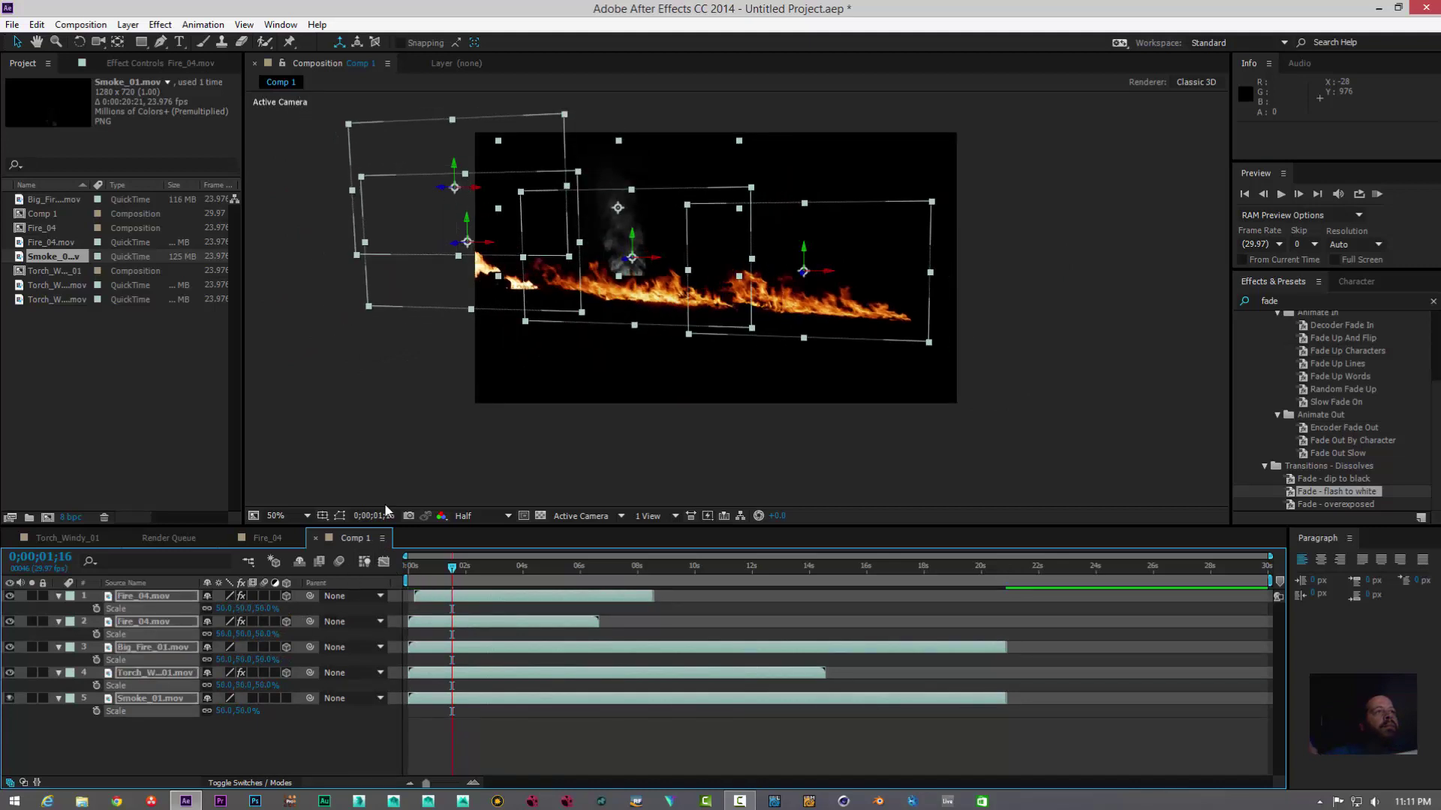
Step: Shift all five layers right and down together, then collapse and deselect them
left_click_drag(598, 294, 658, 314)
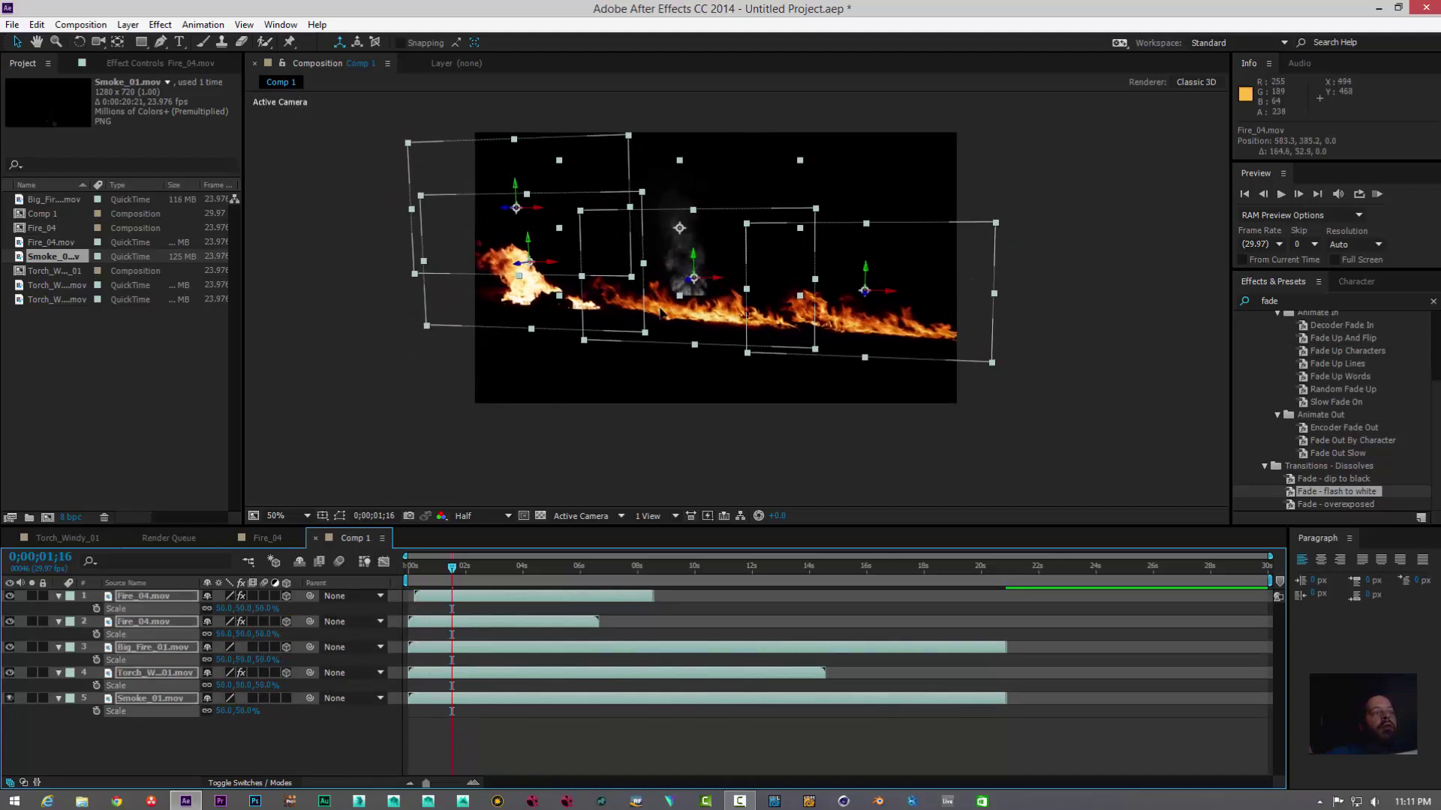
left_click(58, 596)
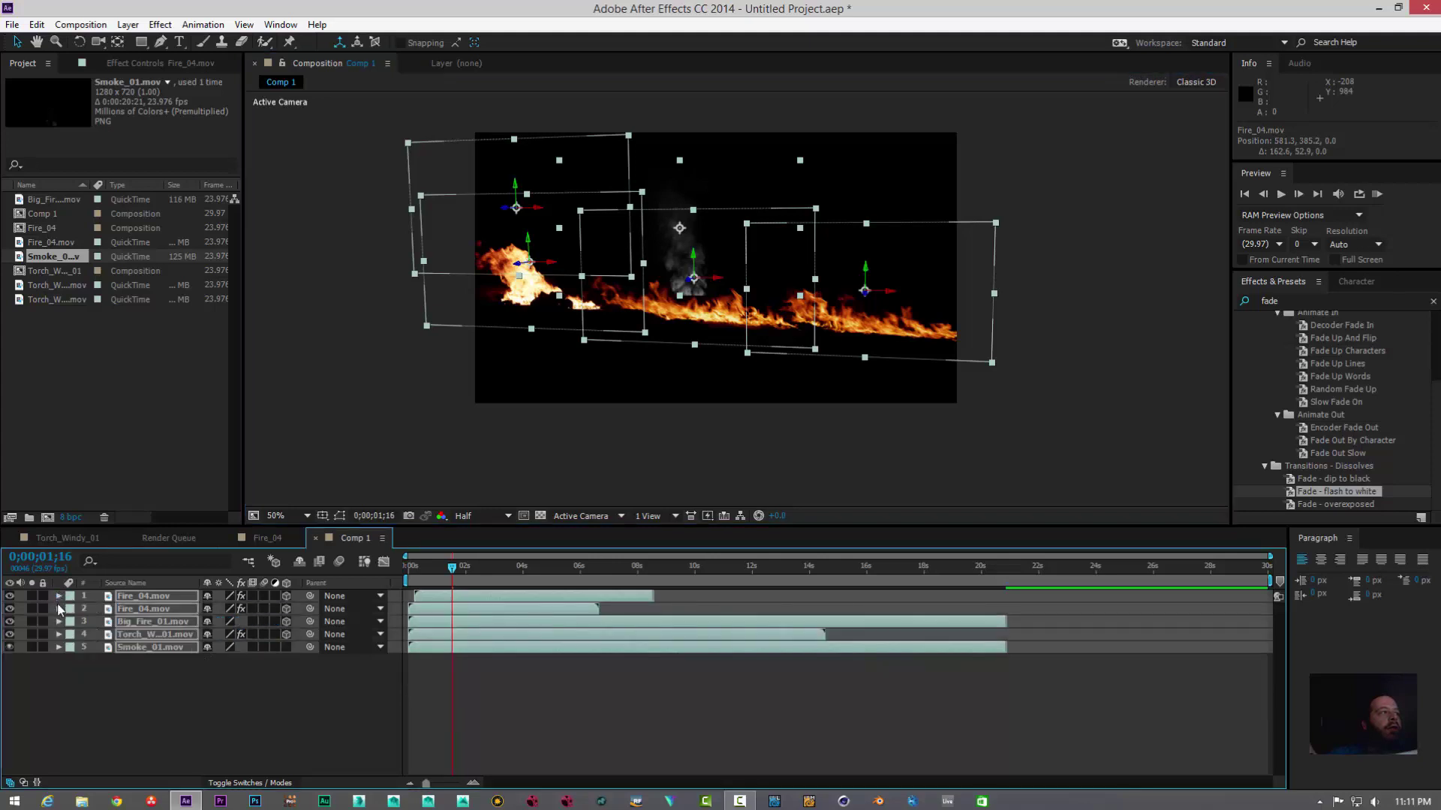
left_click(172, 696)
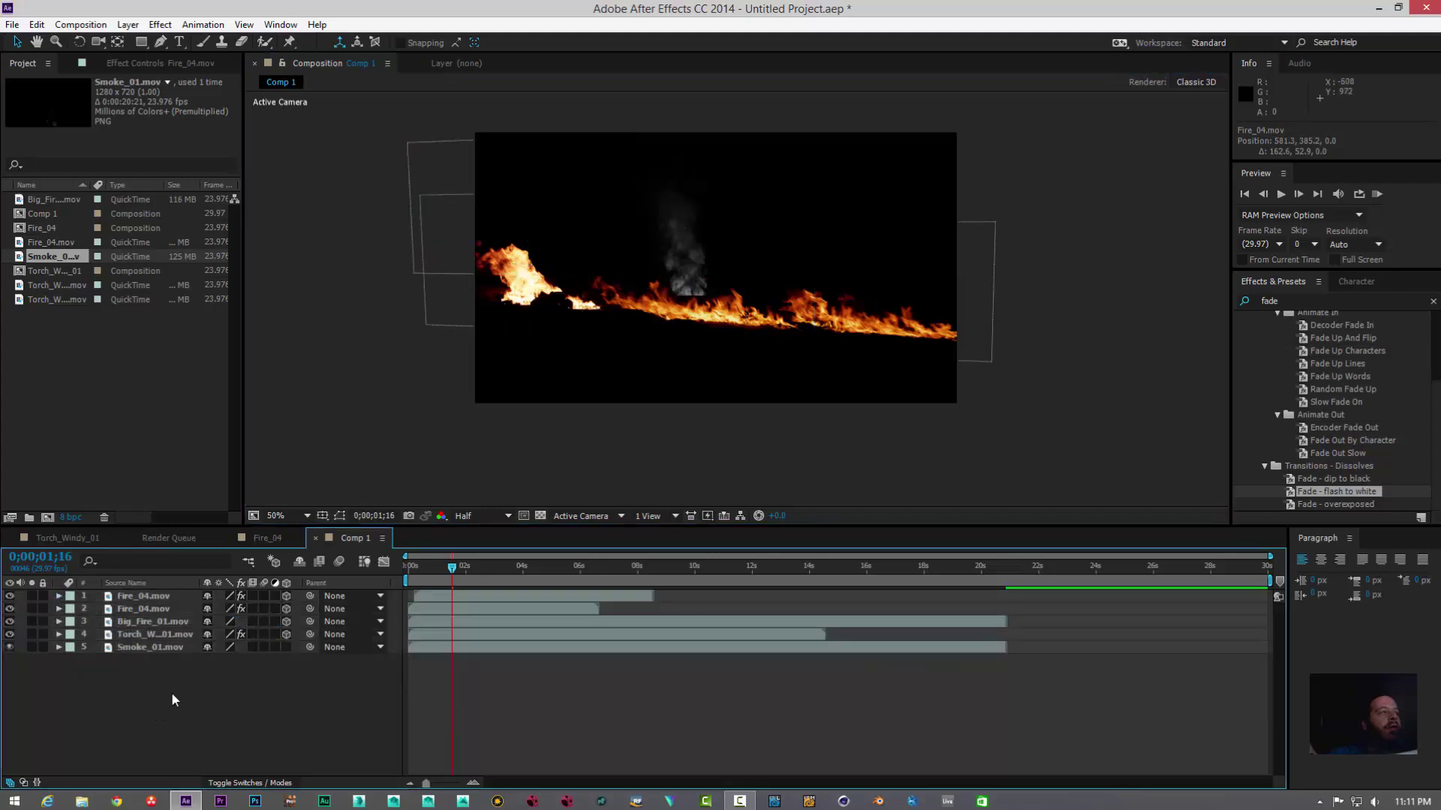
Step: Move Big_Fire_01 right and pull the Fire_04 flames left toward the others
left_click(538, 283)
left_click_drag(564, 301, 610, 298)
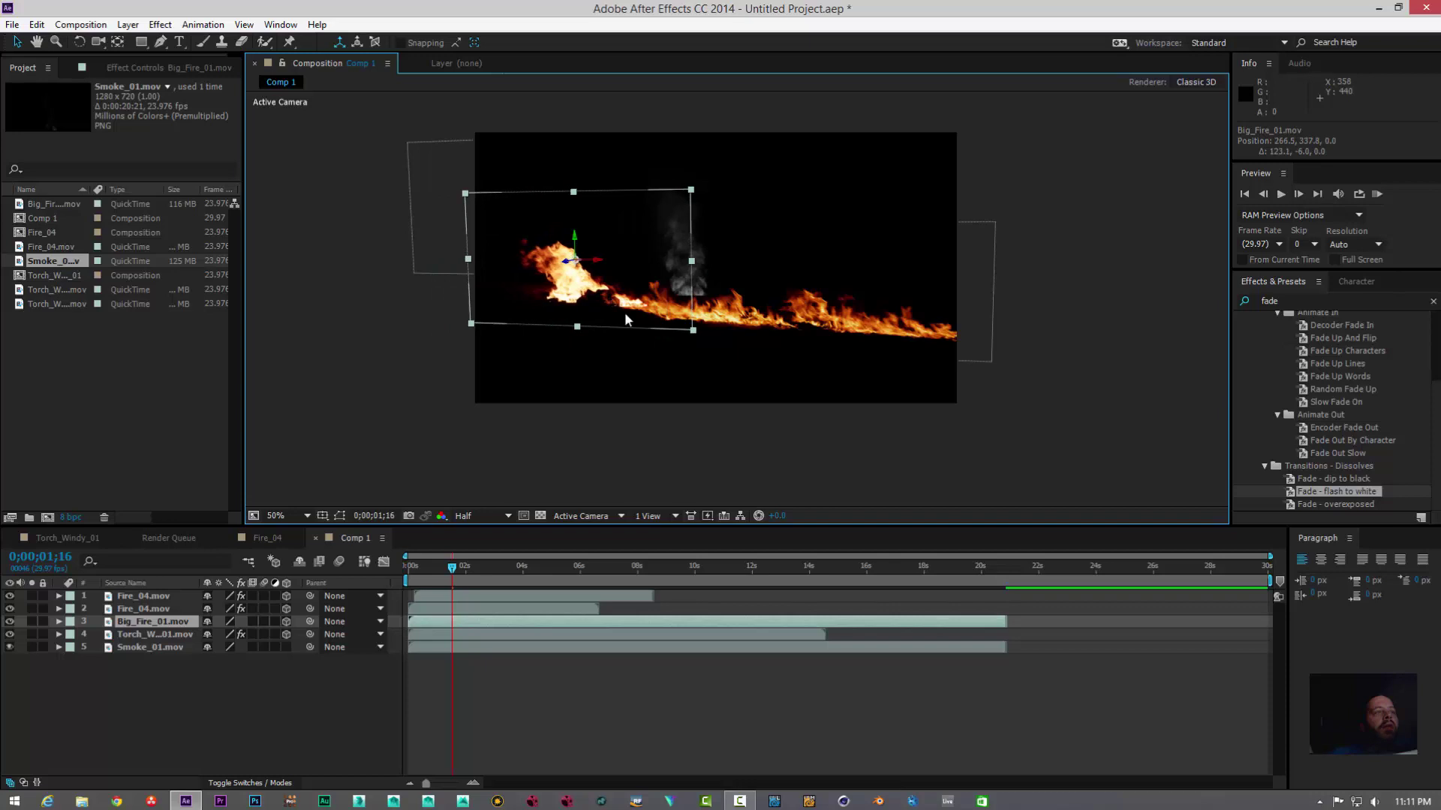
double_click(718, 309)
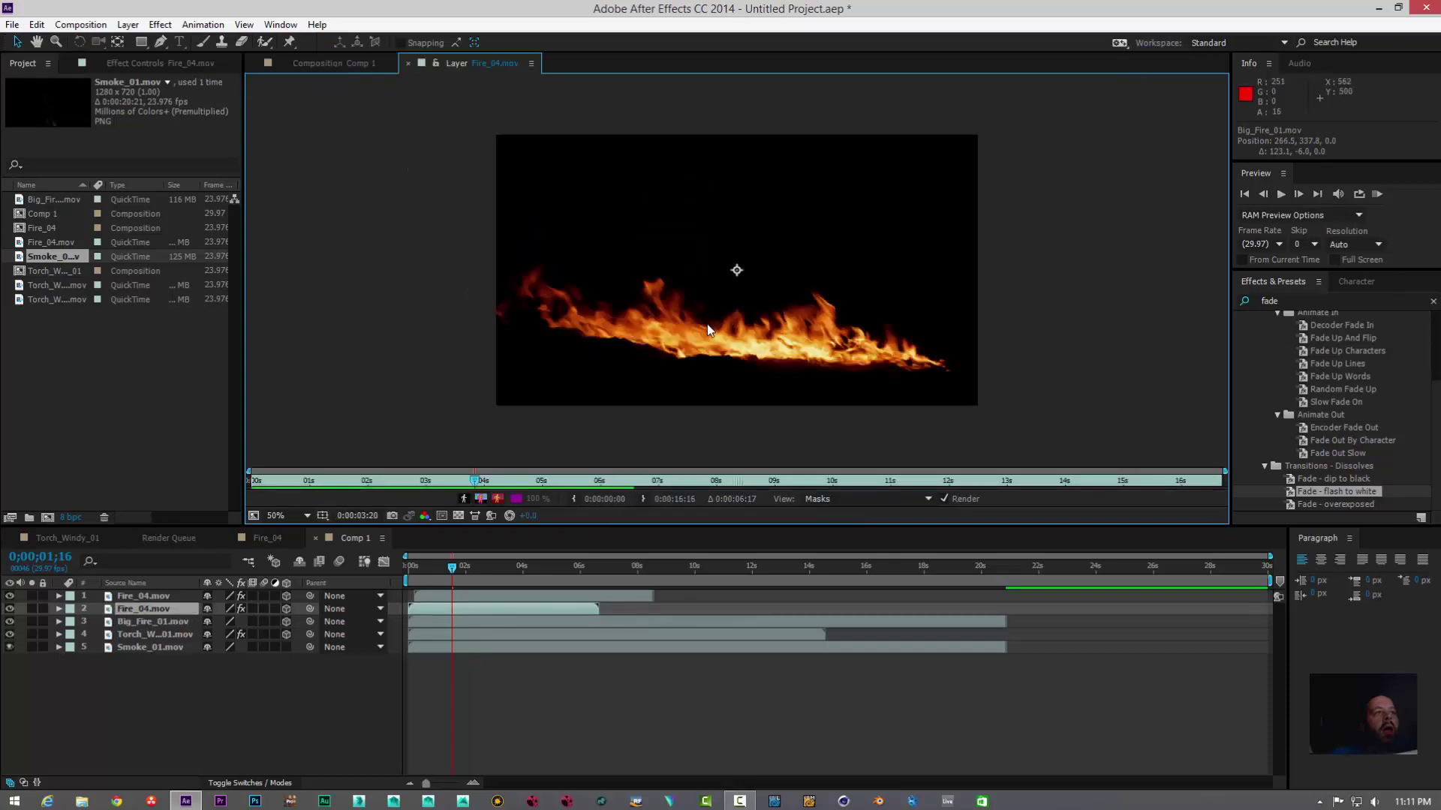
left_click(316, 63)
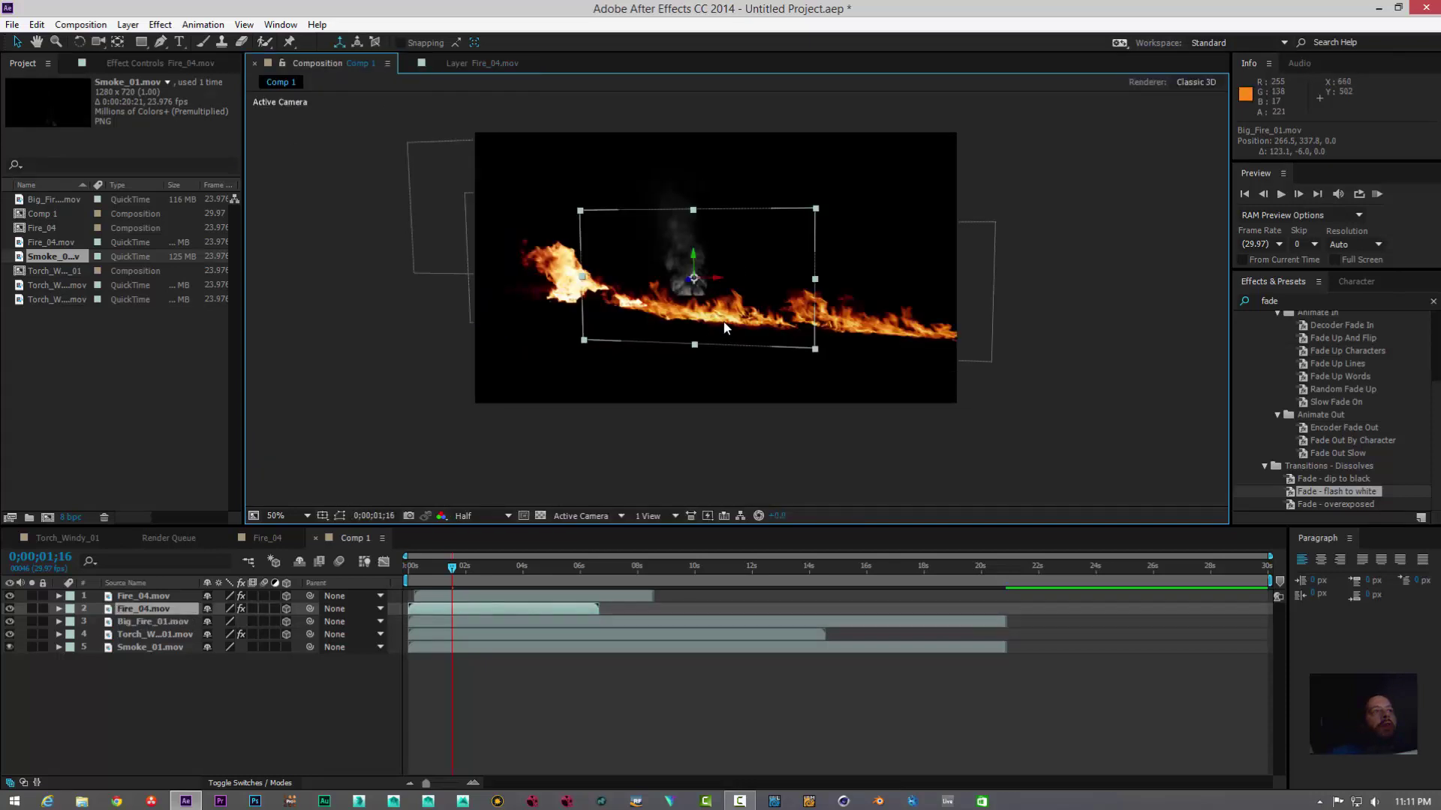
left_click_drag(725, 328, 674, 309)
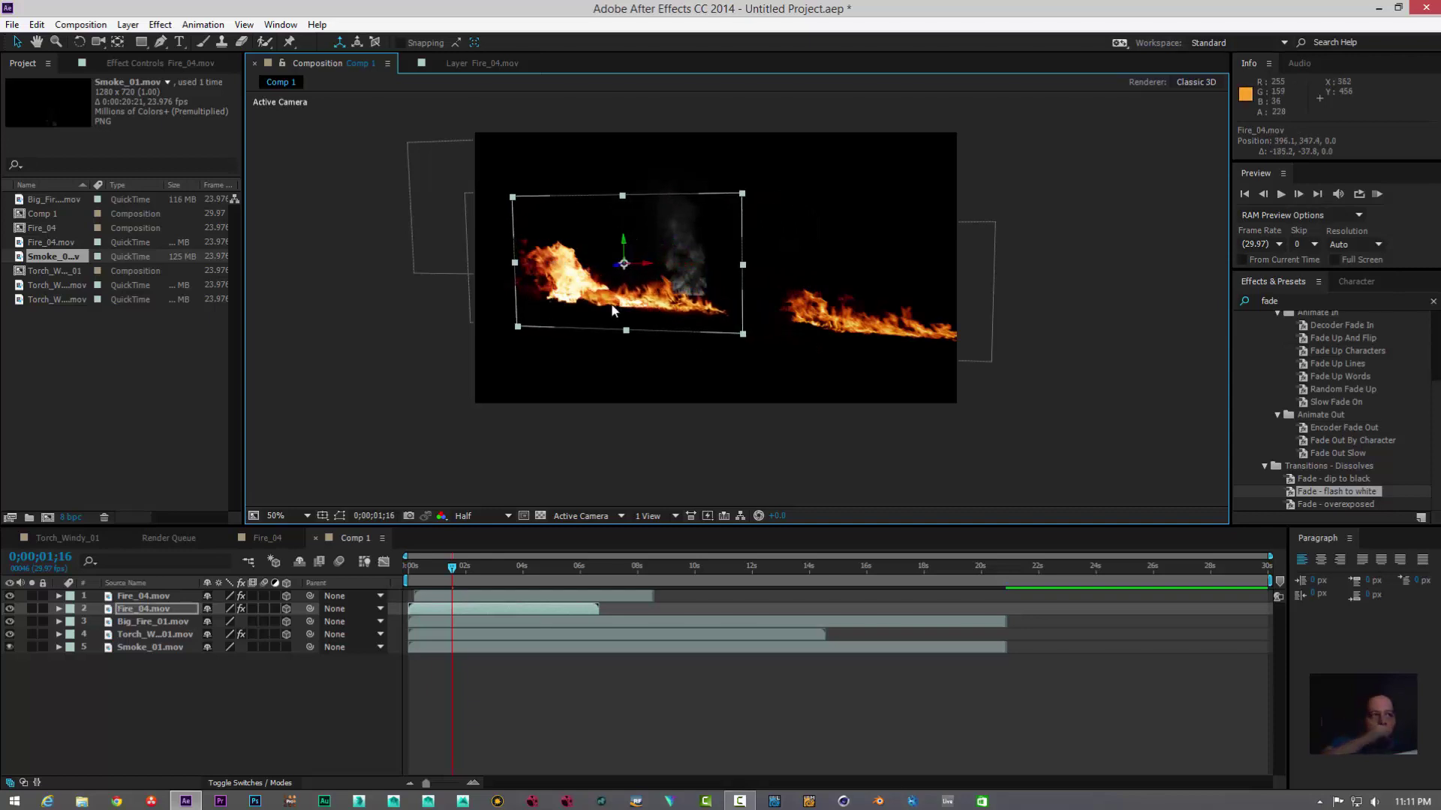
left_click_drag(830, 328, 700, 315)
left_click(700, 315)
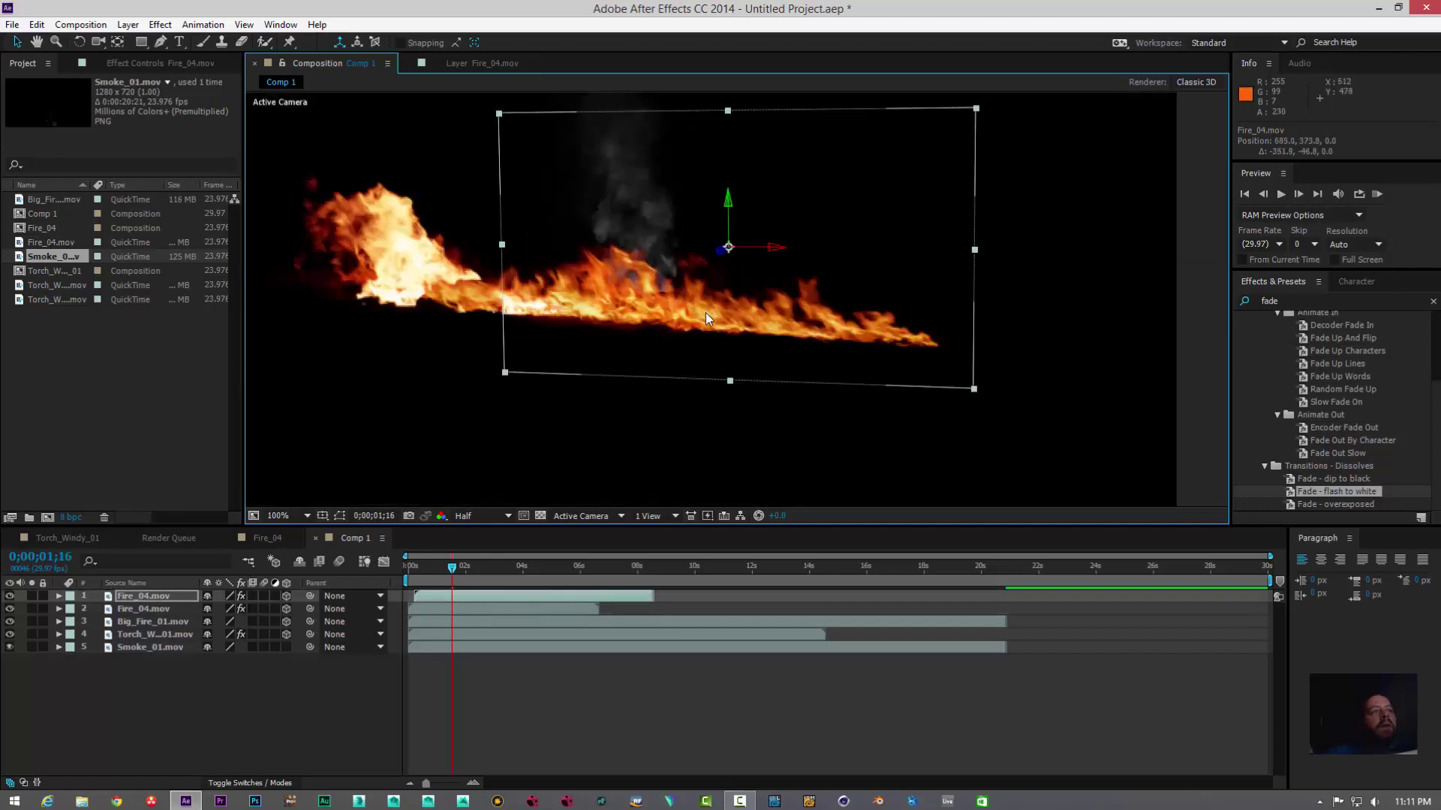
key("period")
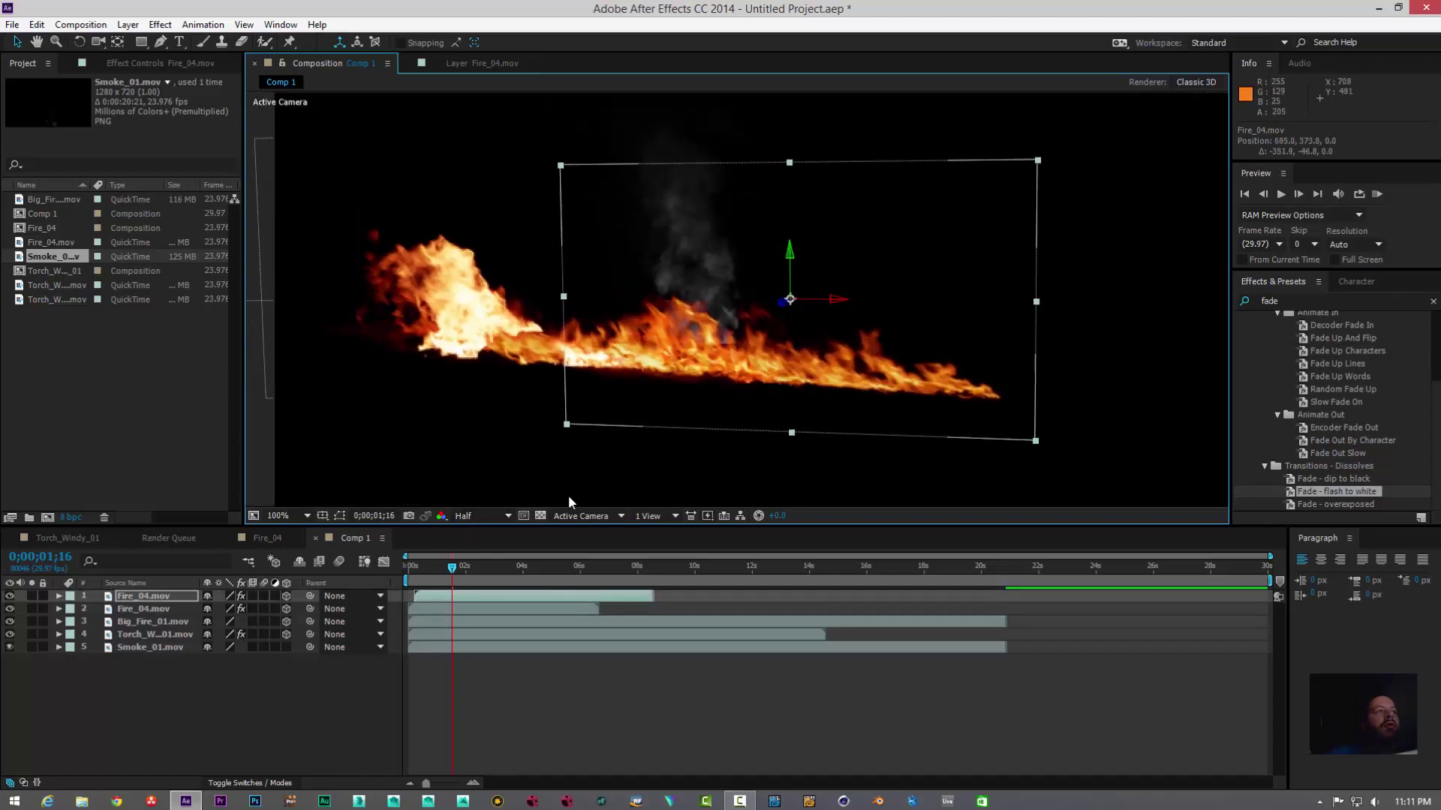
Step: After previewing, nudge the top Fire_04 flame up-left and start it at 0;00;00;12
left_click_drag(431, 575, 369, 561)
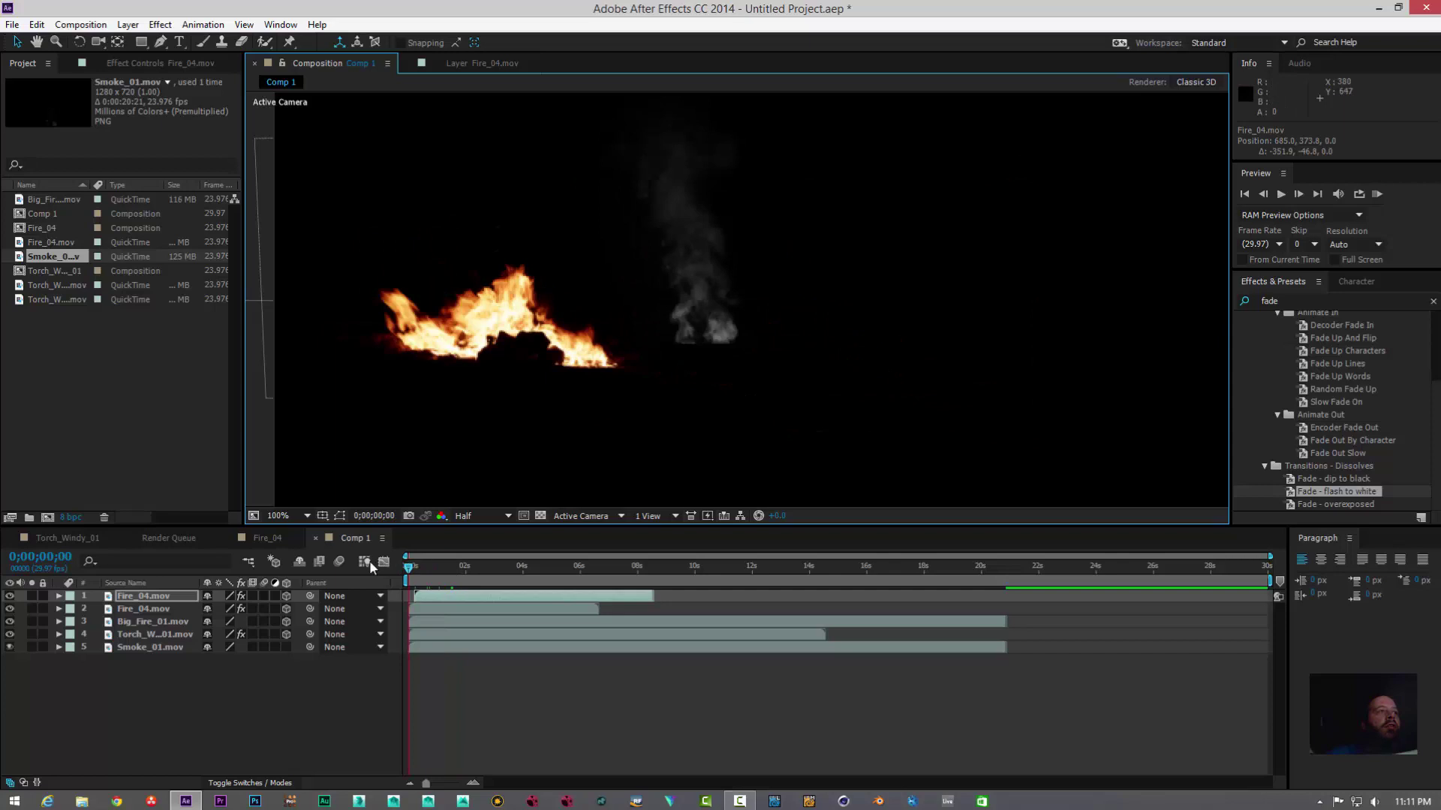
left_click(1284, 195)
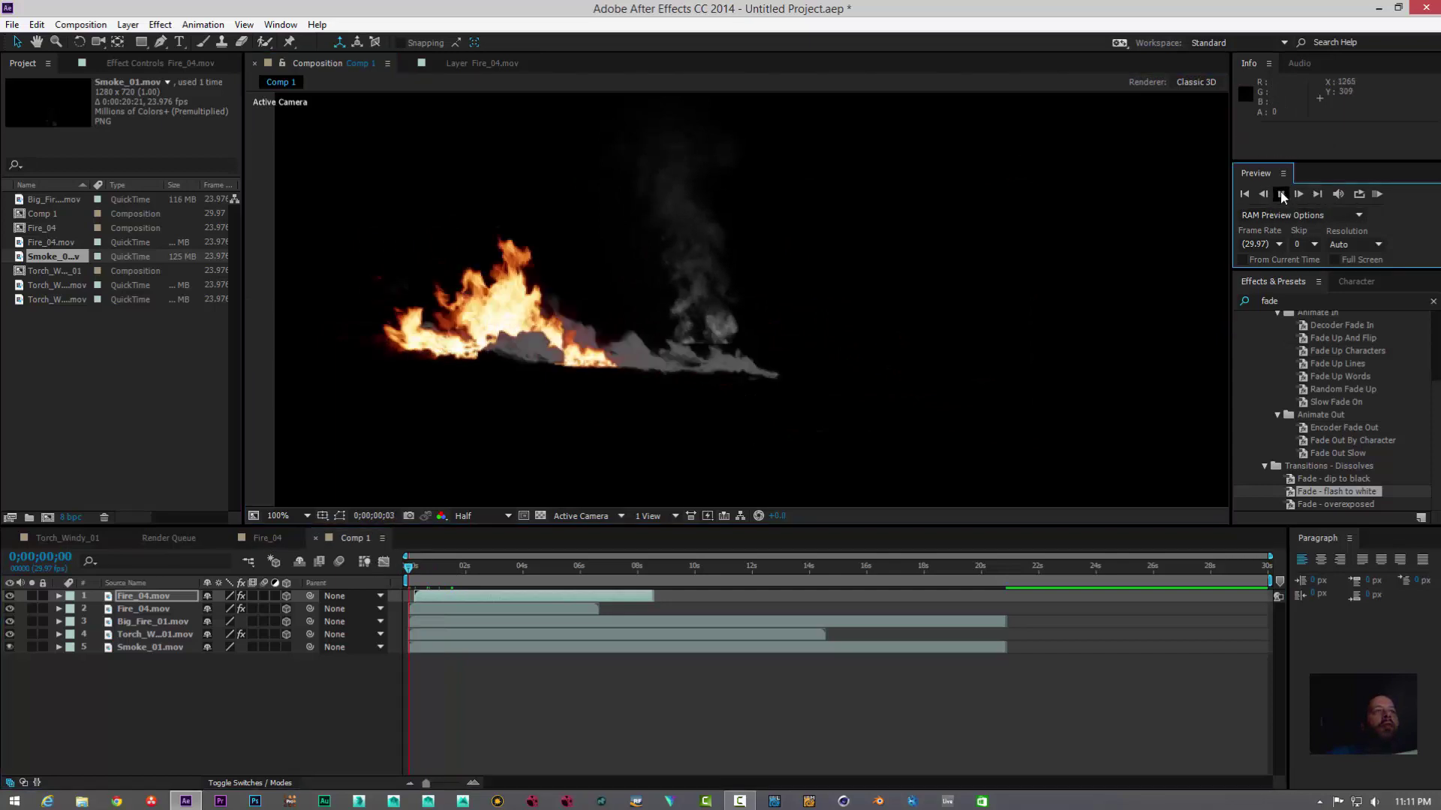
left_click(1283, 196)
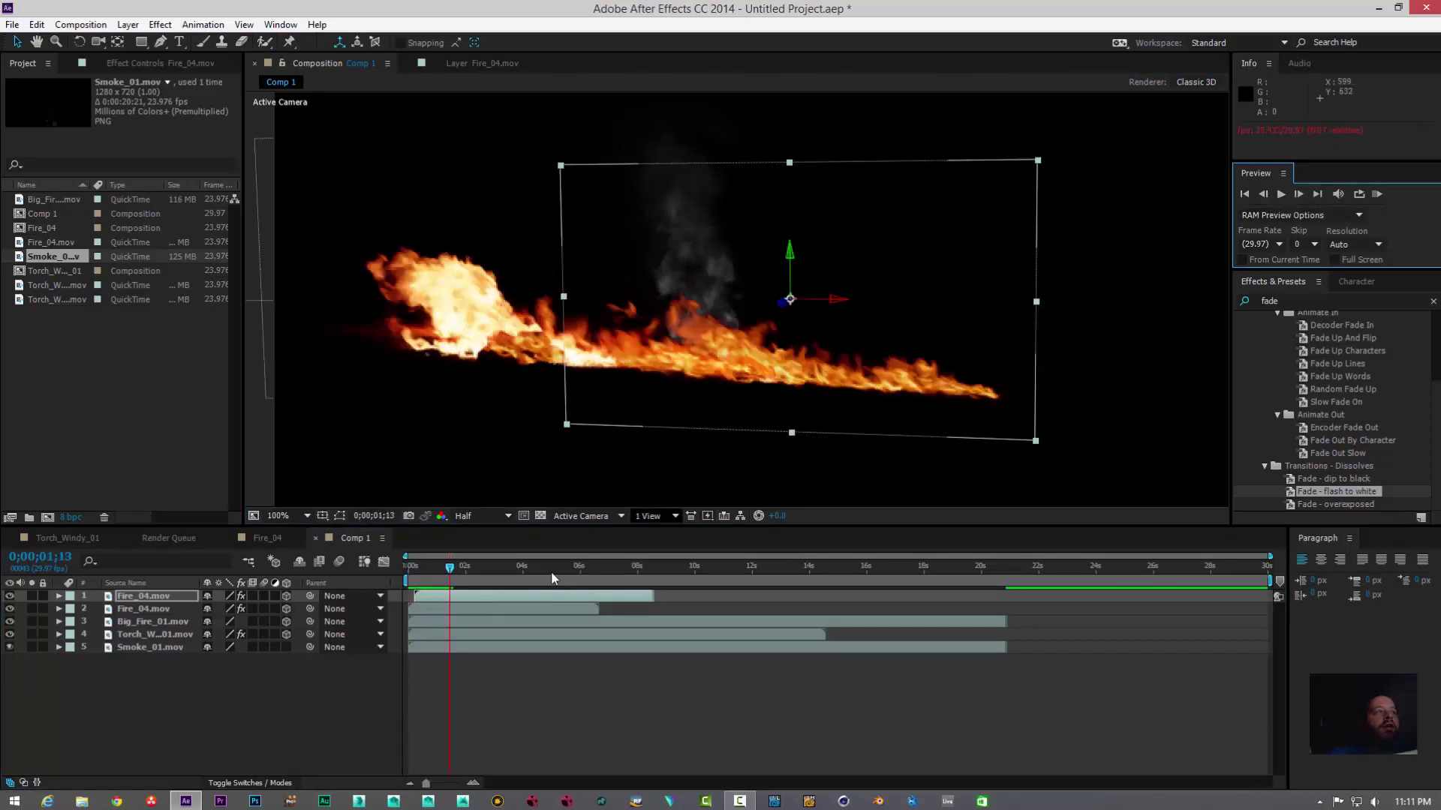
left_click_drag(450, 569, 399, 564)
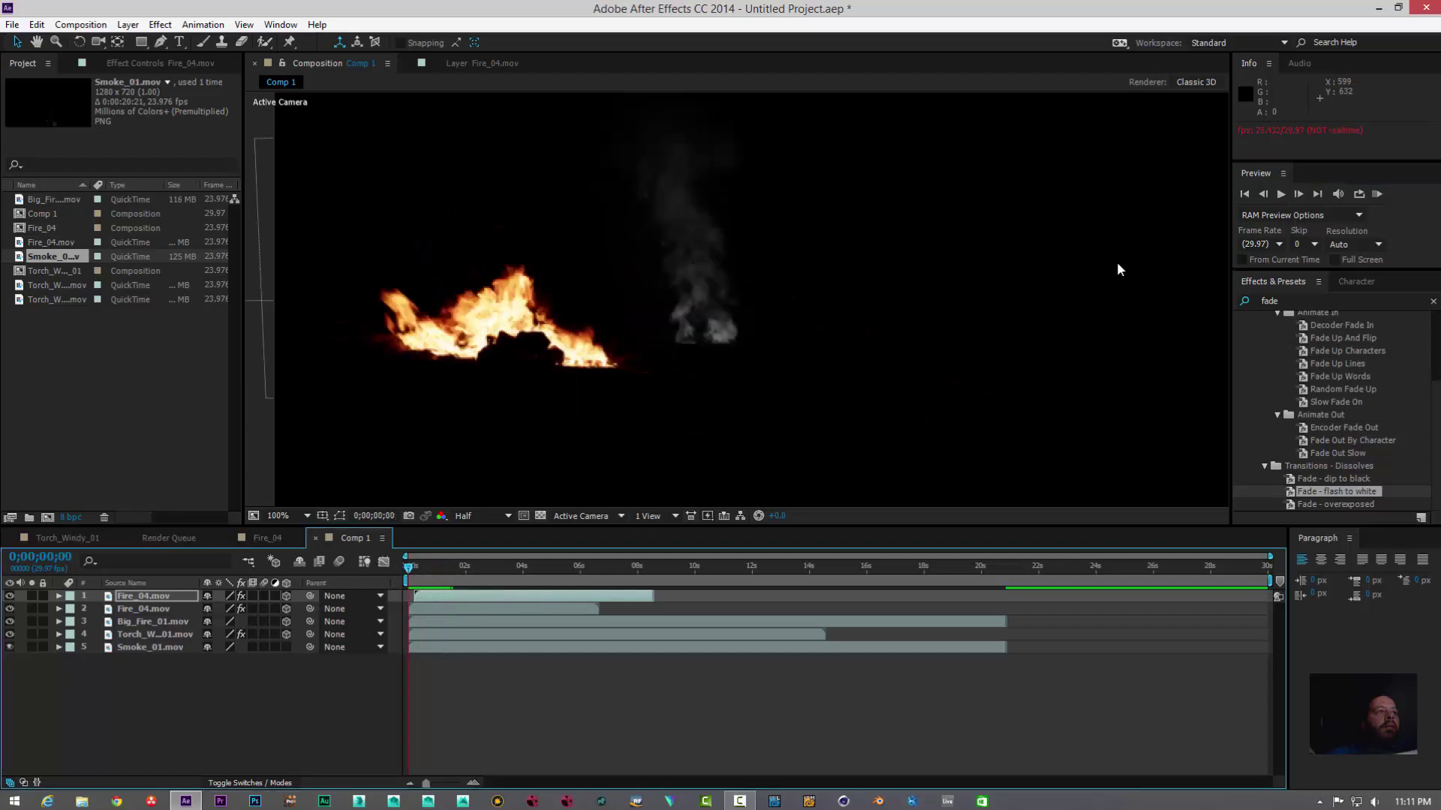
left_click(1281, 195)
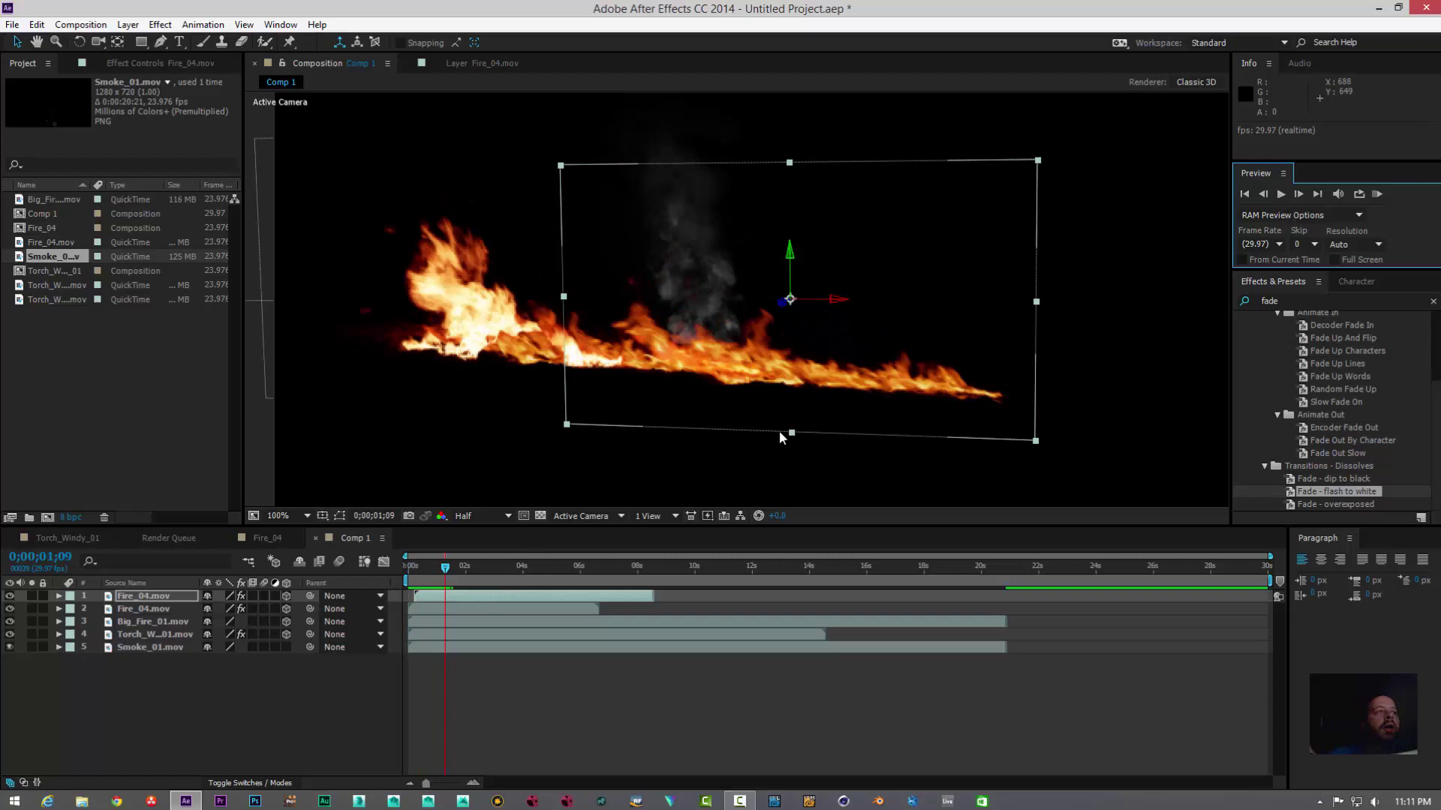
left_click_drag(908, 401, 904, 399)
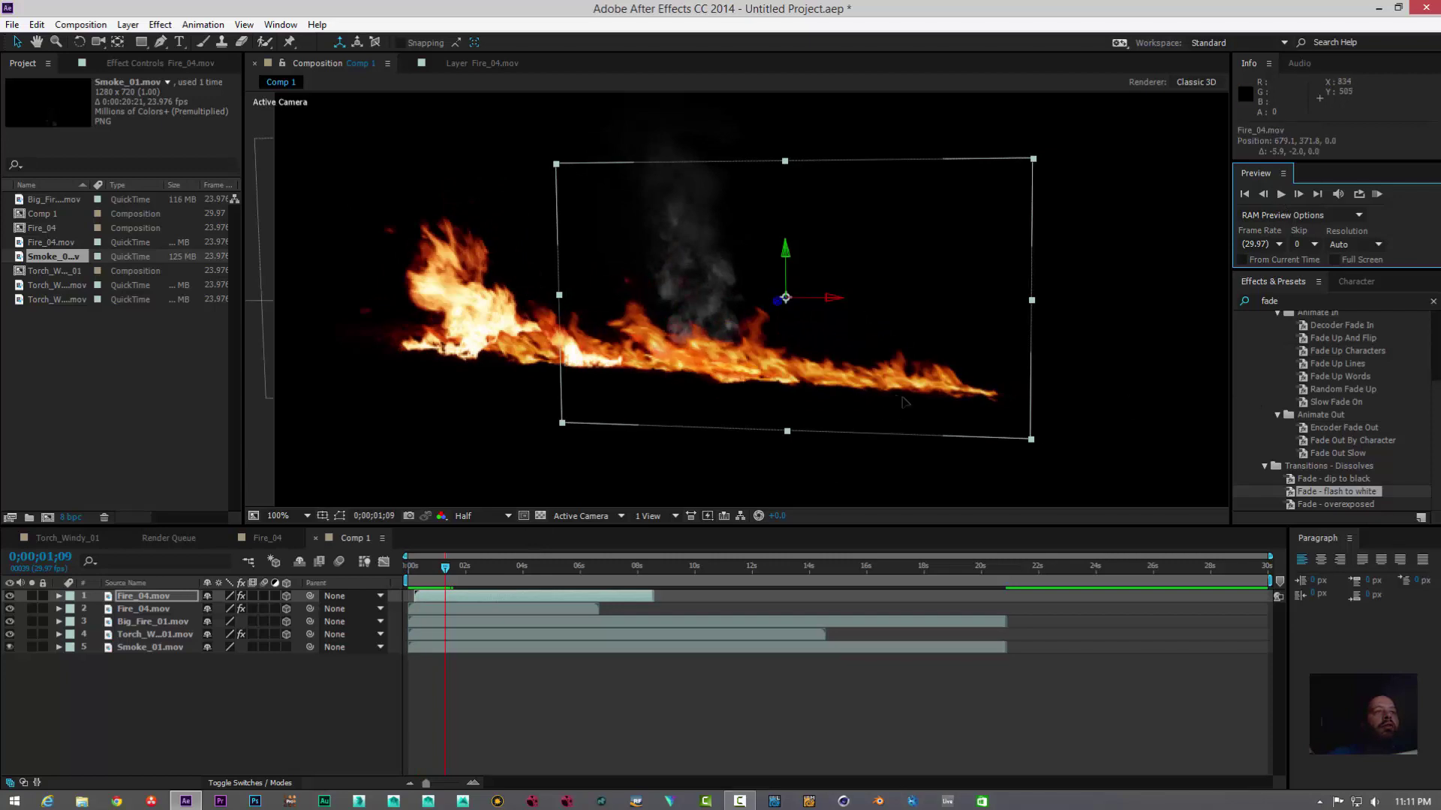
left_click_drag(457, 598, 462, 595)
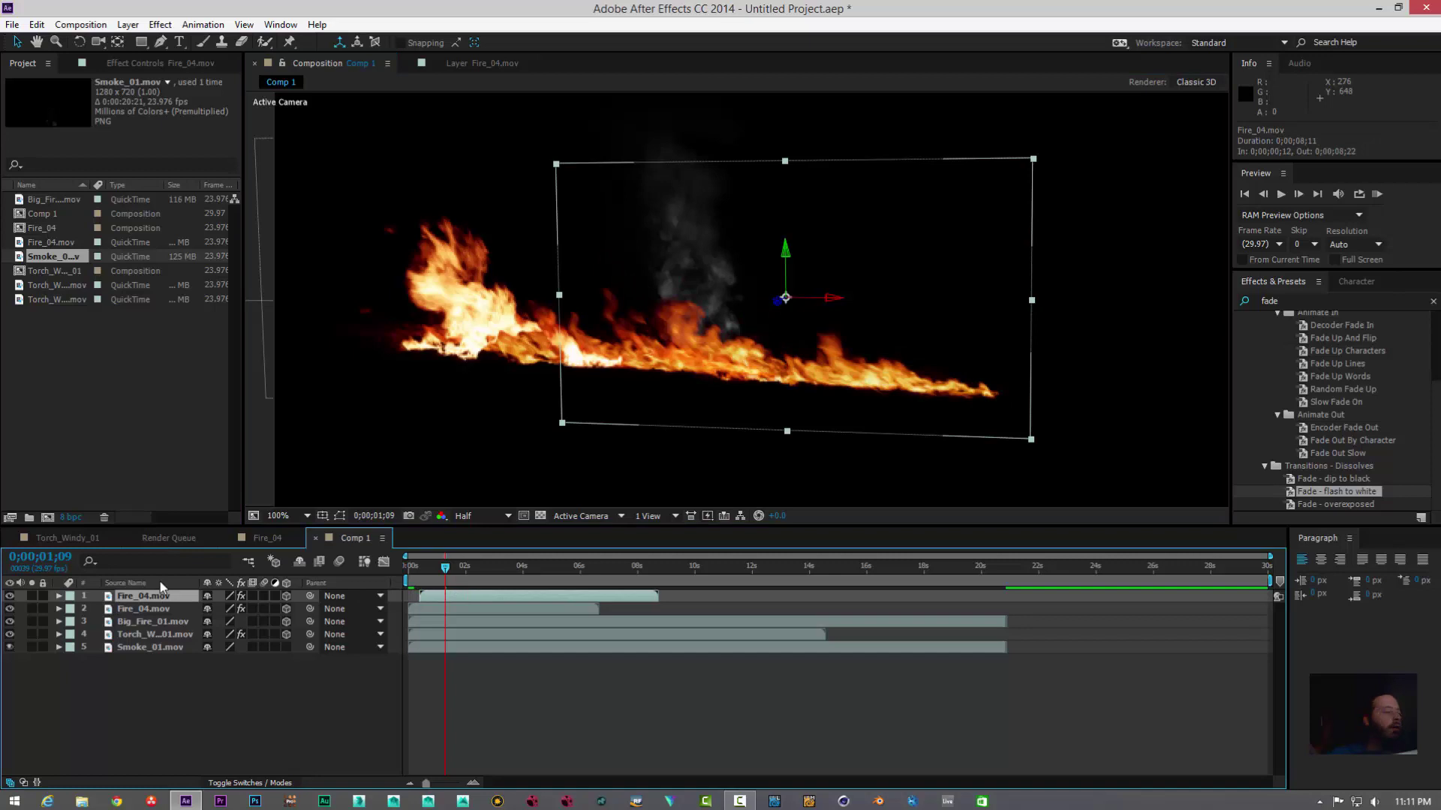
Step: Duplicate the top Fire_04, start the copy slightly later, and move it right
key("ctrl+d")
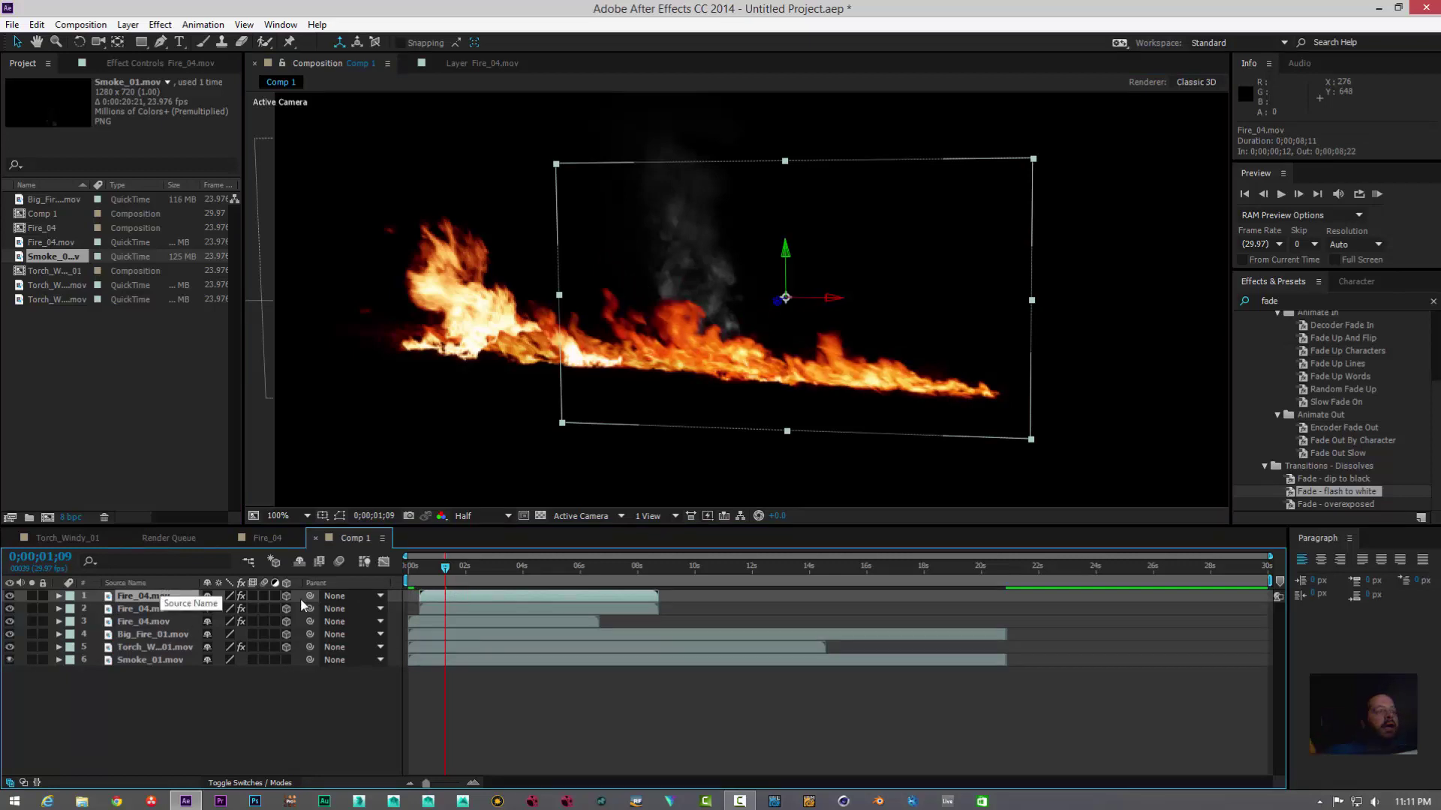
left_click_drag(467, 596, 474, 596)
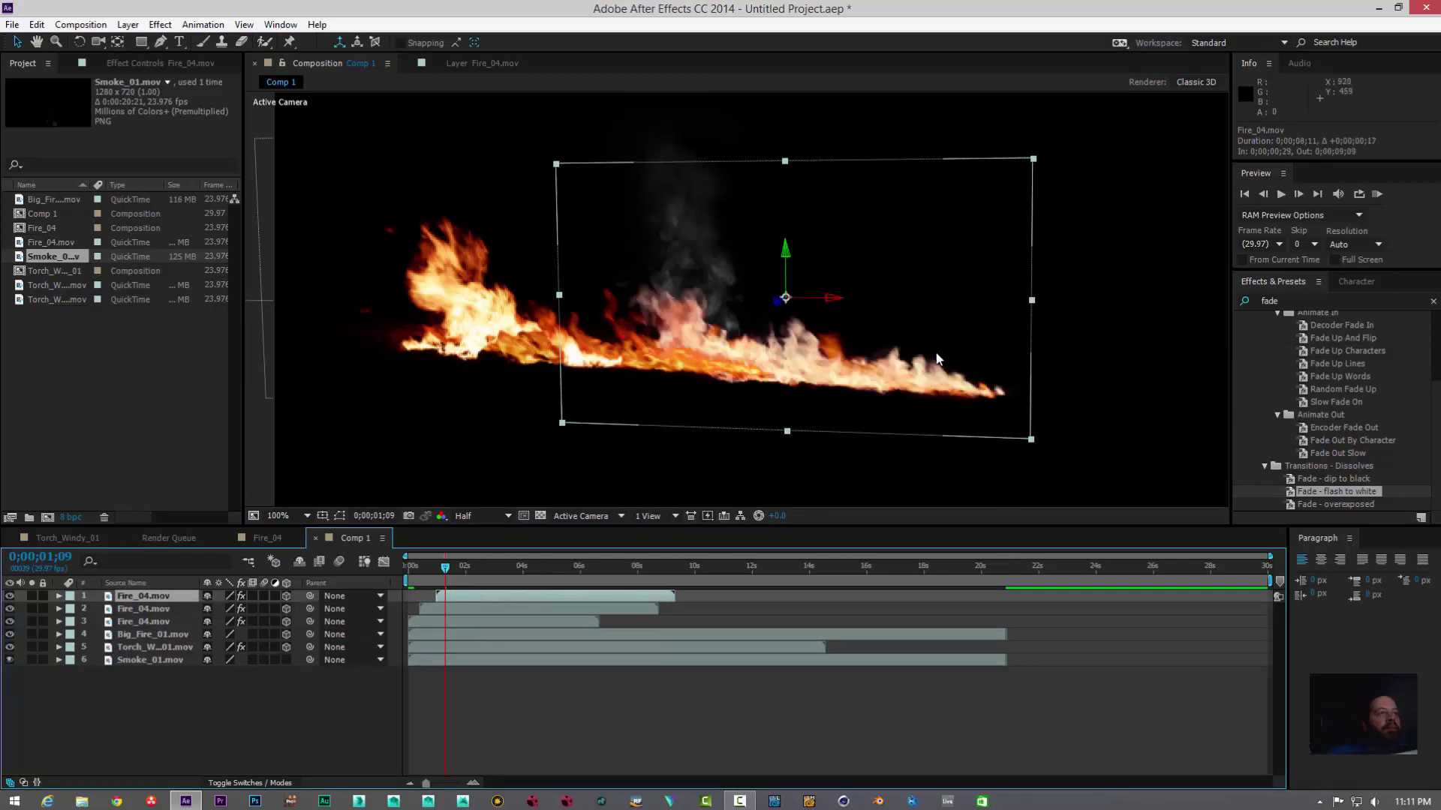
left_click_drag(929, 376, 1104, 392)
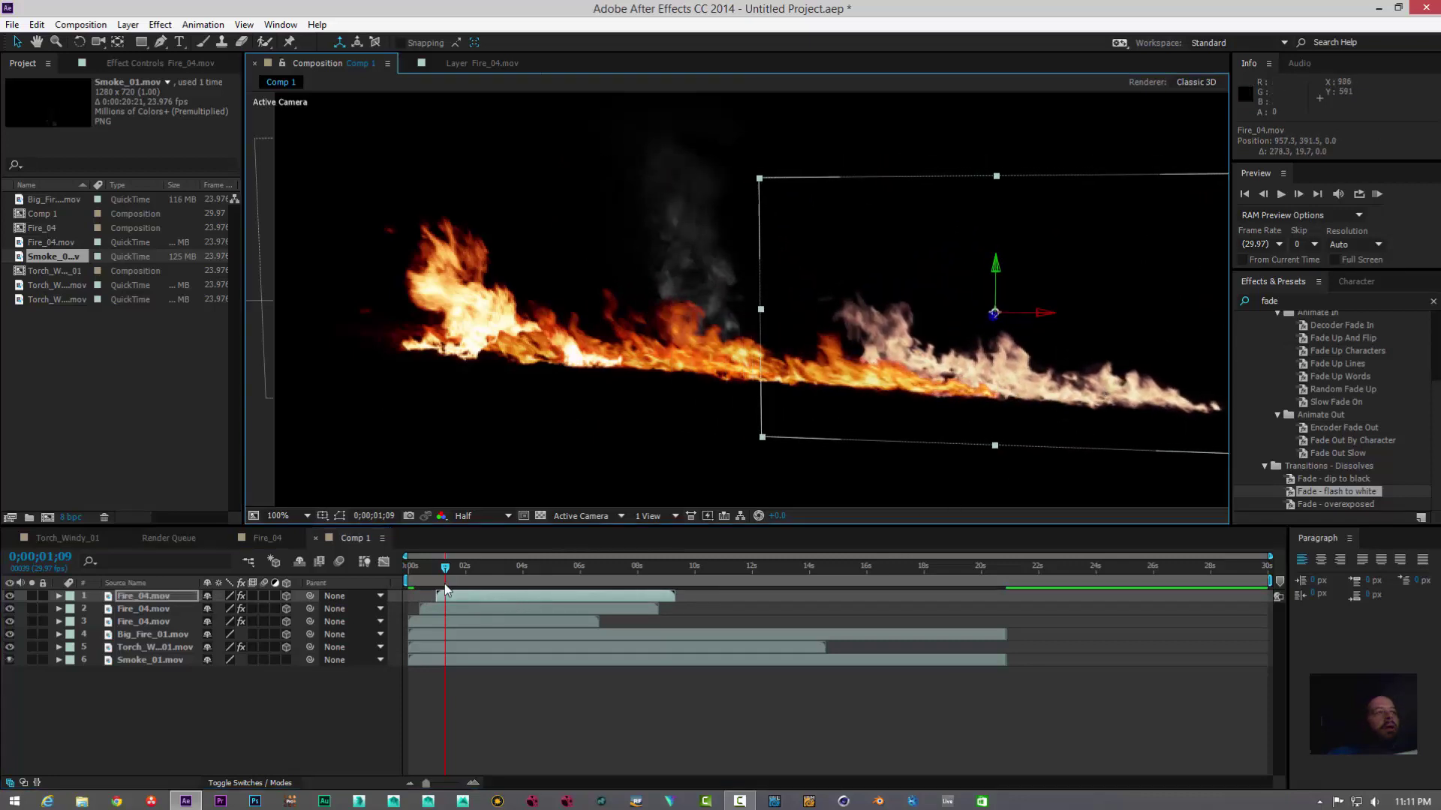
Step: Preview the spreading flame line from the first frame, twice
left_click_drag(445, 570, 409, 570)
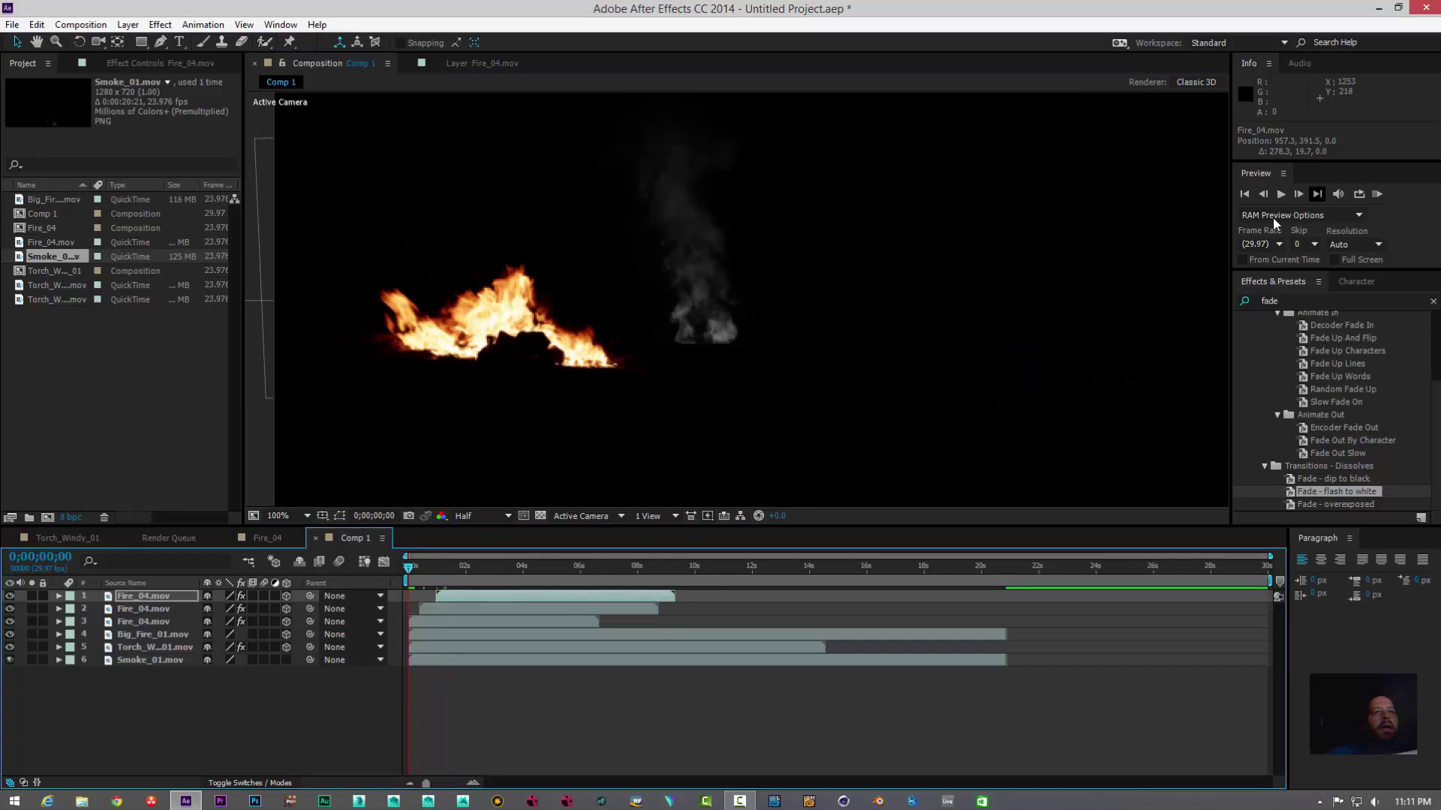
left_click(1281, 194)
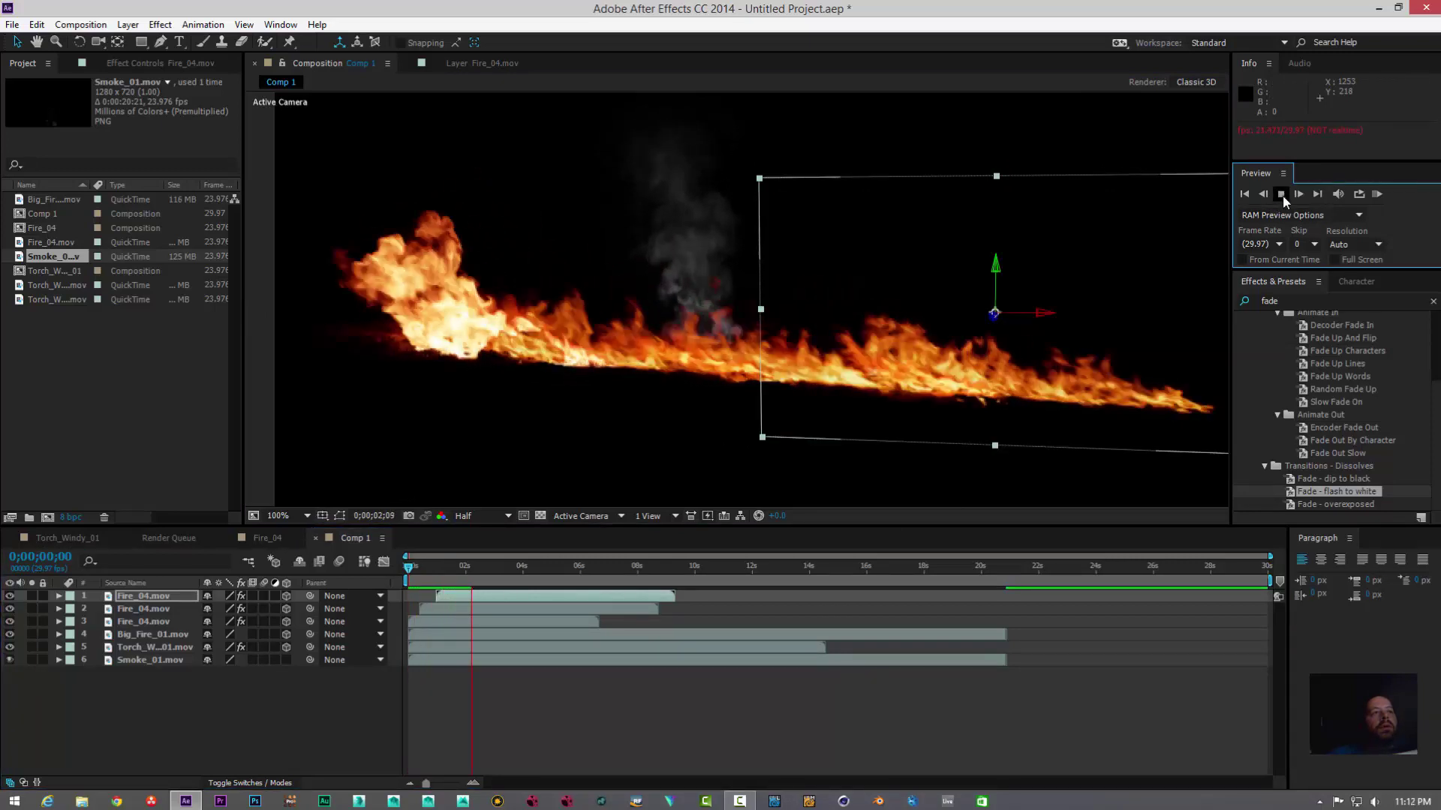
left_click(1282, 195)
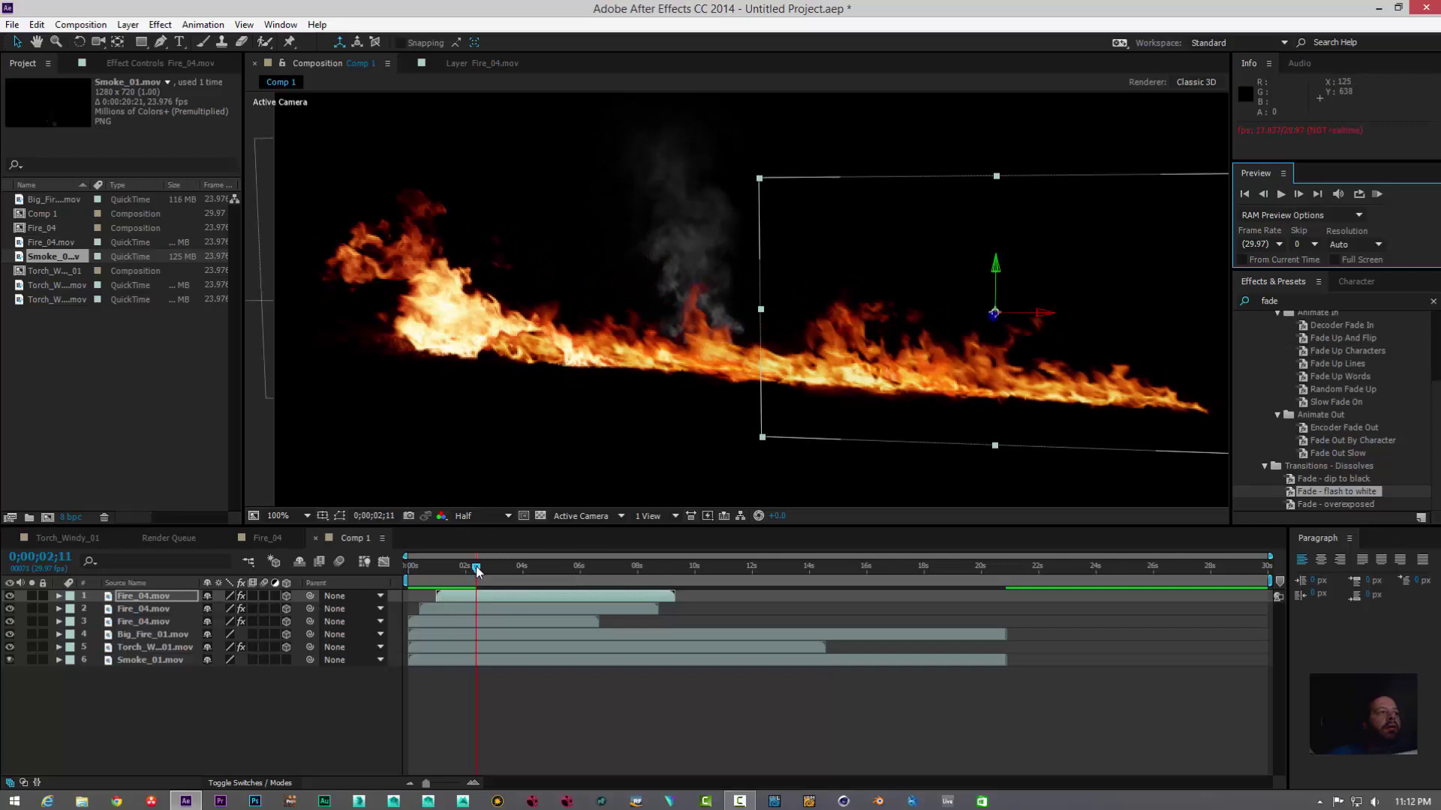
left_click_drag(476, 568, 404, 568)
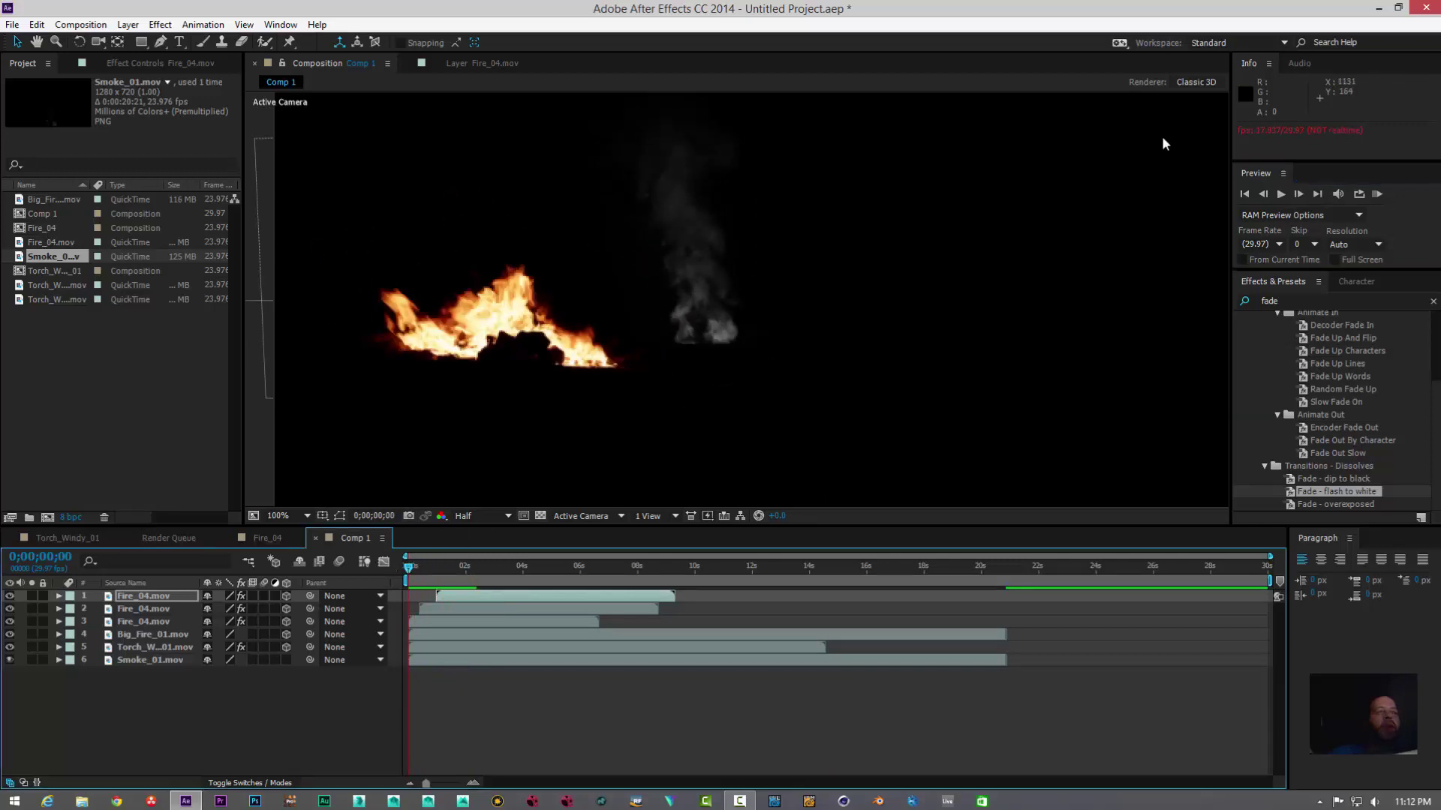
left_click(1282, 195)
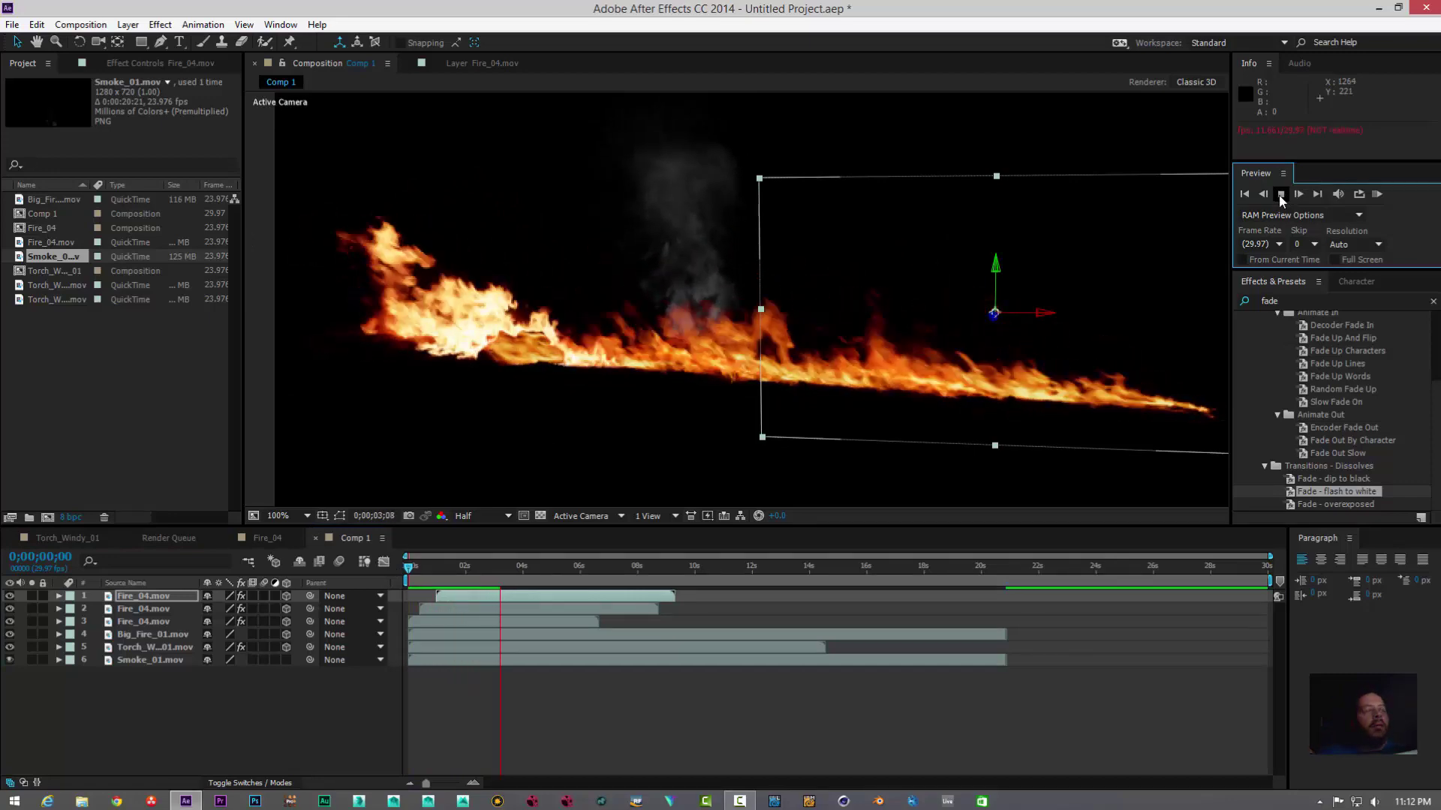
Step: Review the fire spreading over the first 2 seconds in preview
left_click(1281, 195)
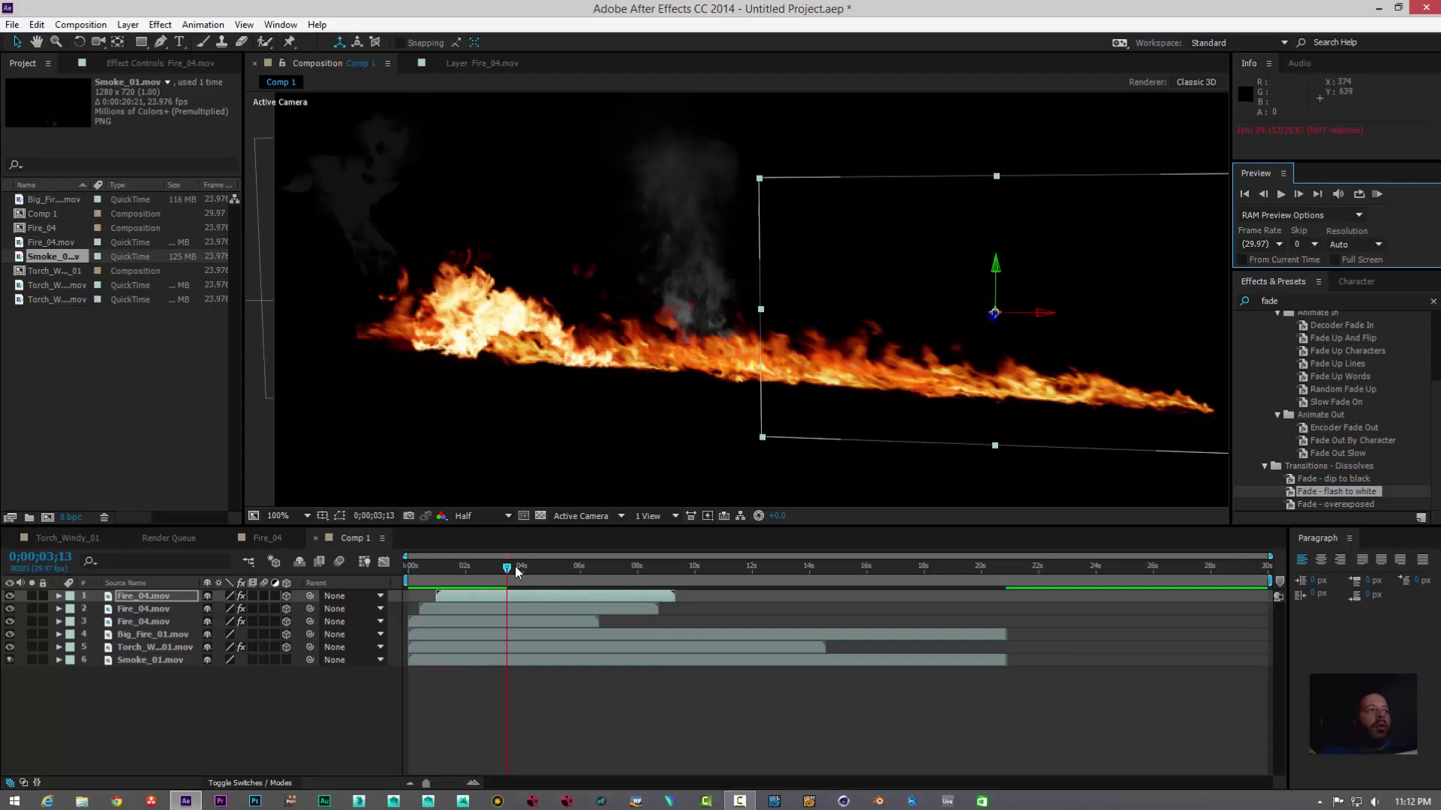
left_click_drag(508, 569, 445, 610)
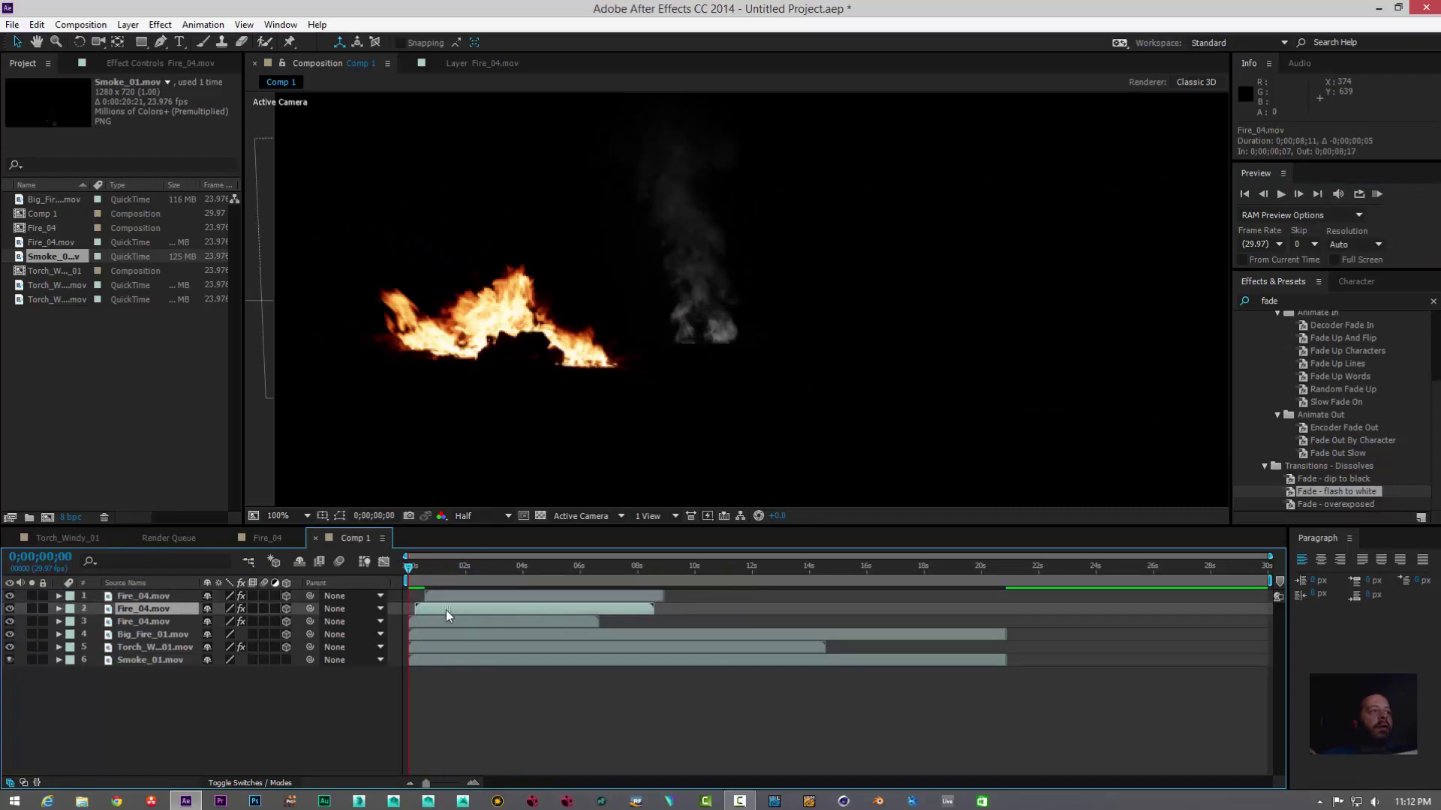
left_click(1282, 193)
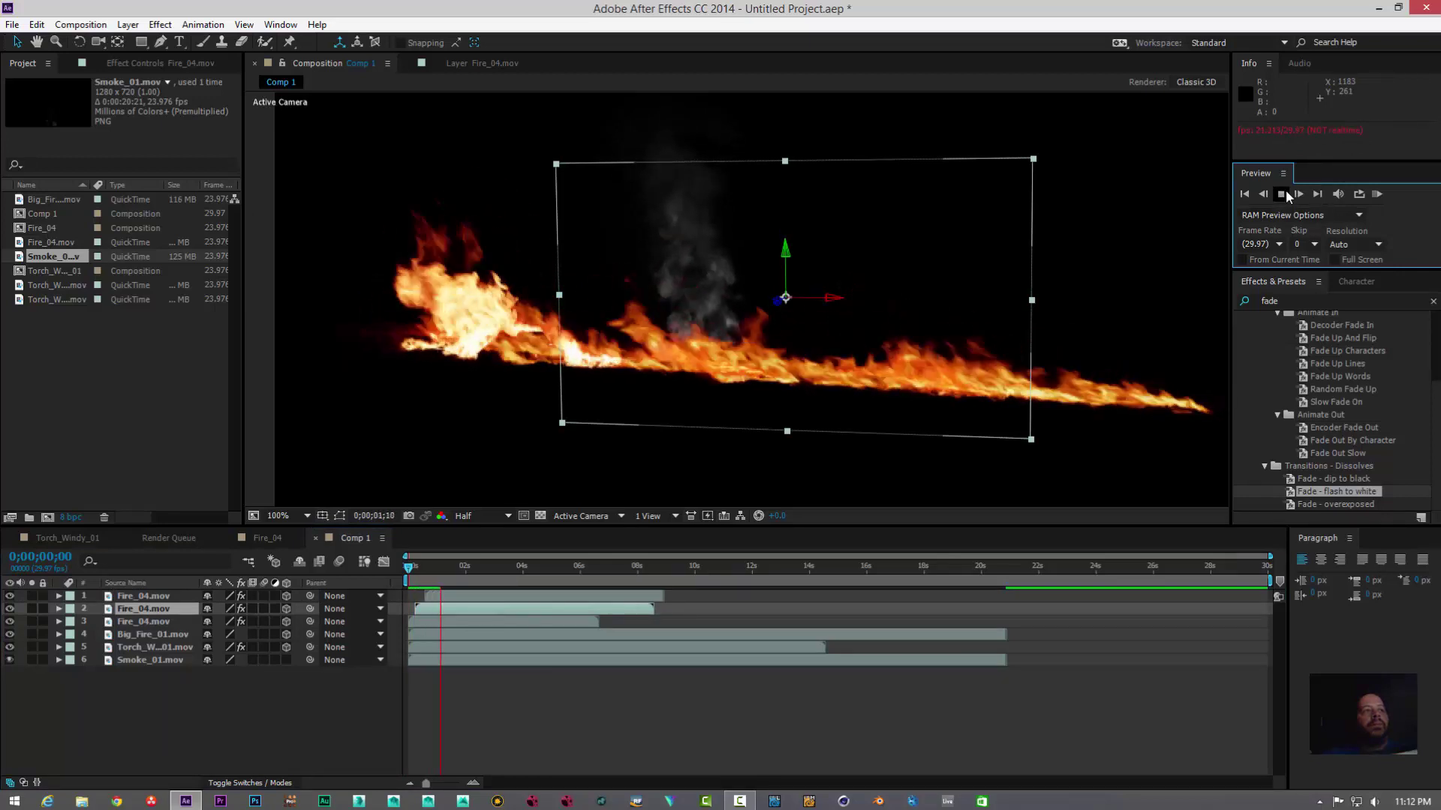
left_click(1282, 194)
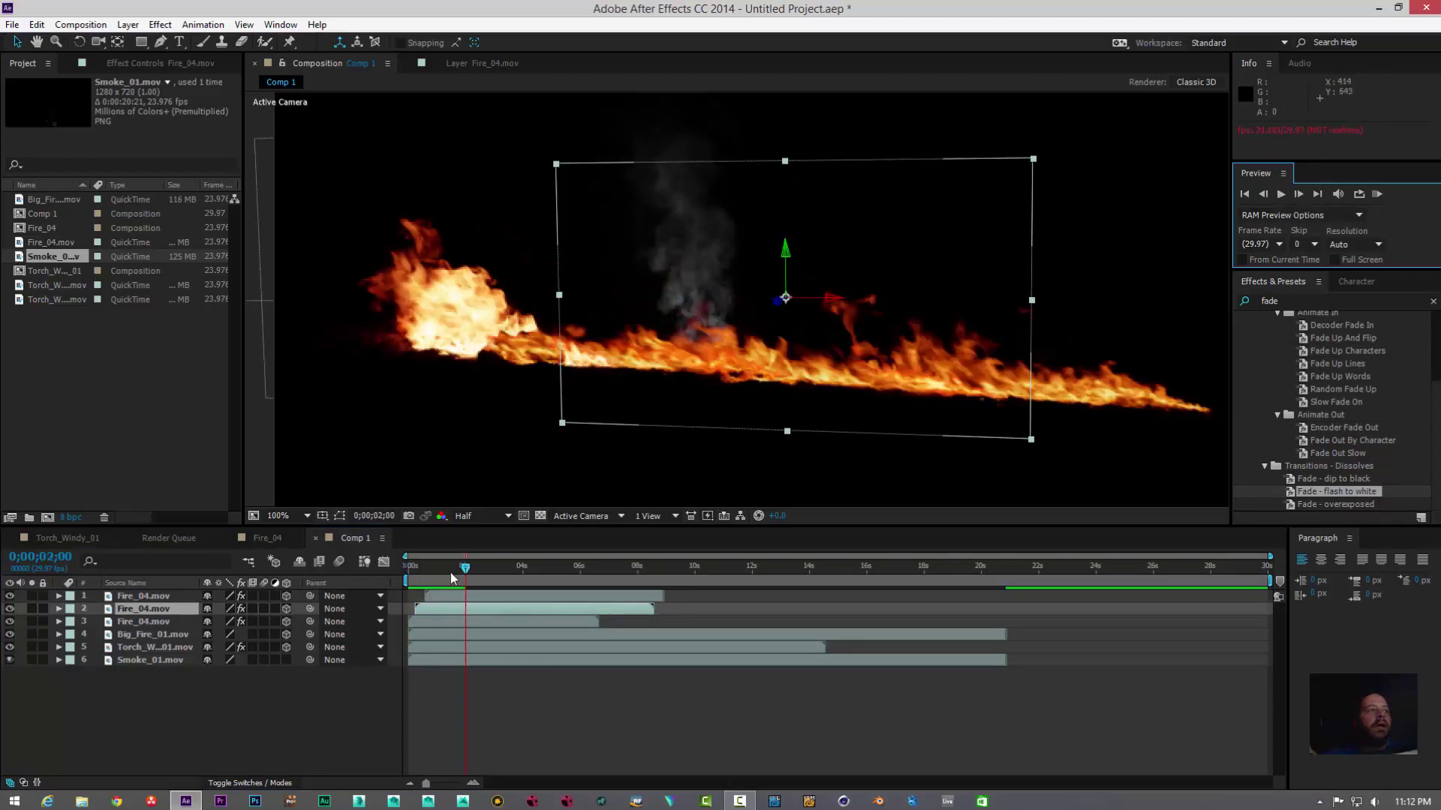
Step: Preview again from the first frame and scrub through the fire growing frame by frame
left_click_drag(465, 574, 436, 593)
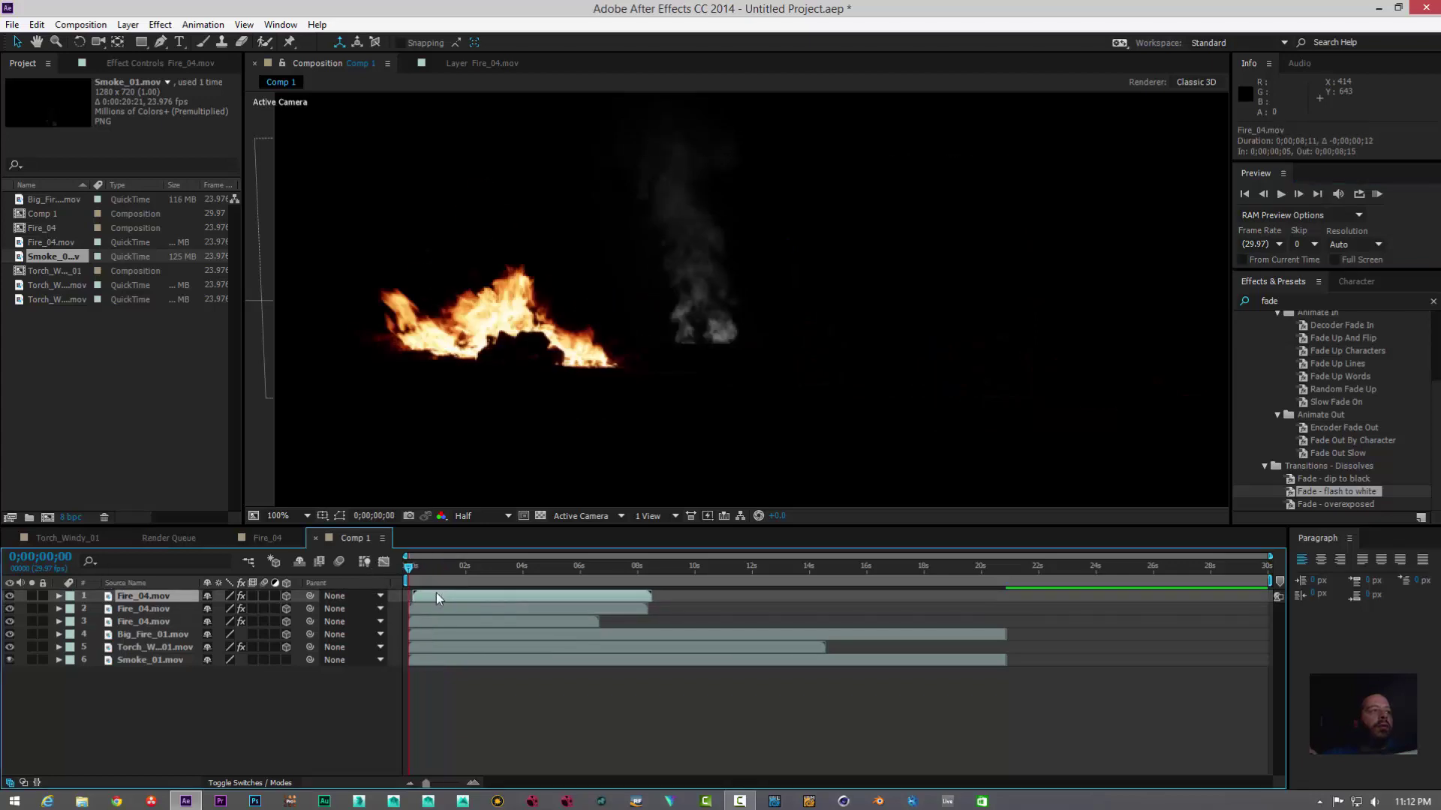
left_click(1285, 192)
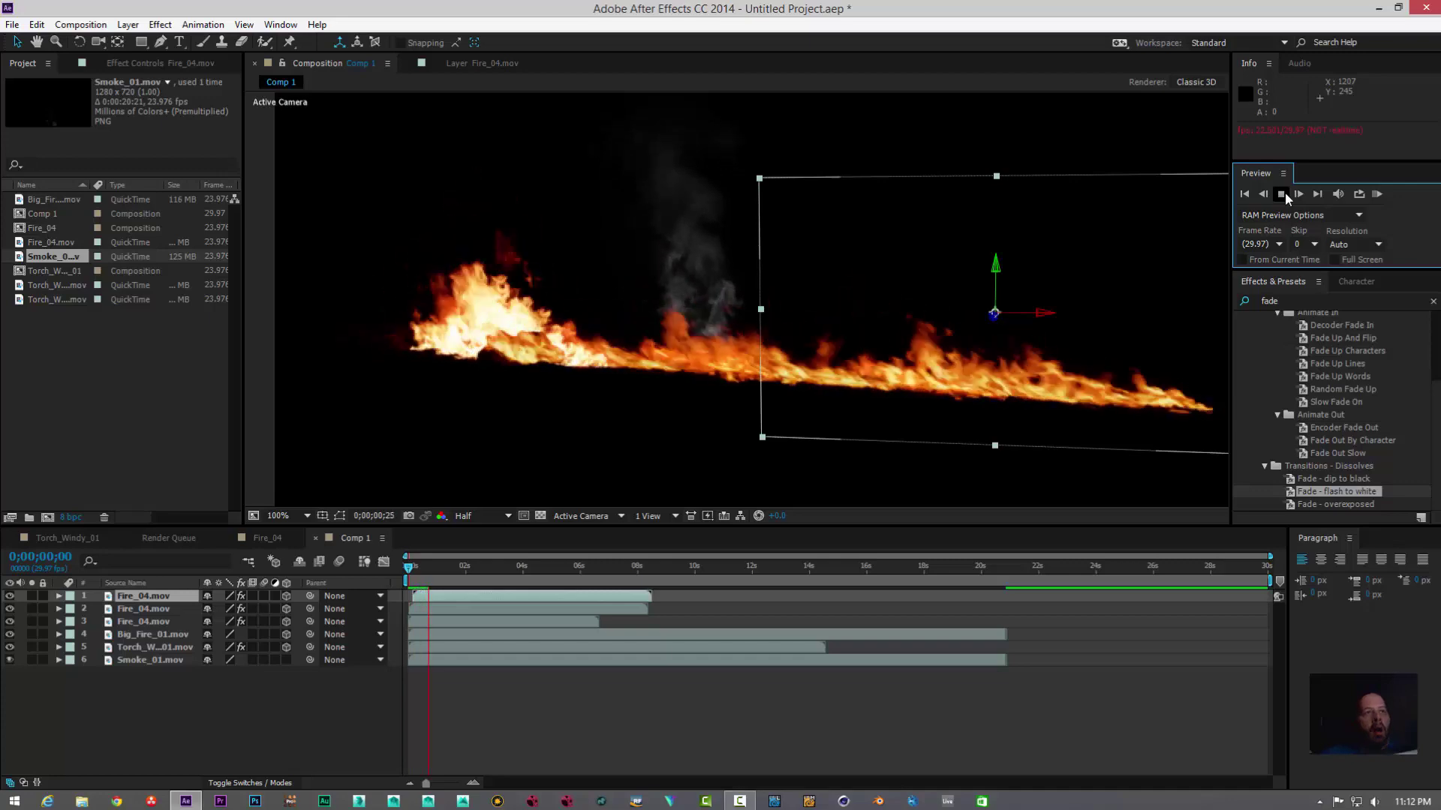
left_click(1284, 192)
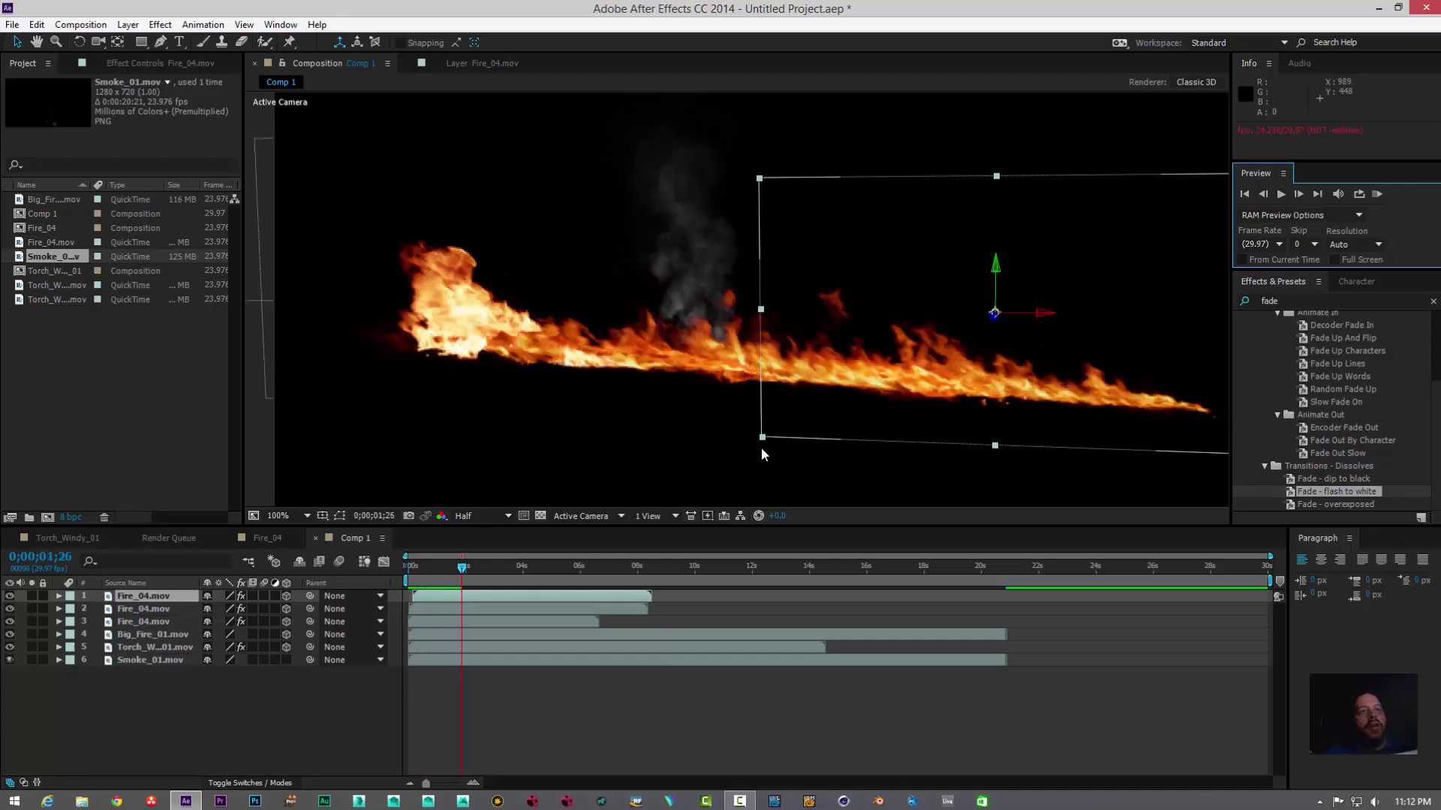
left_click(440, 565)
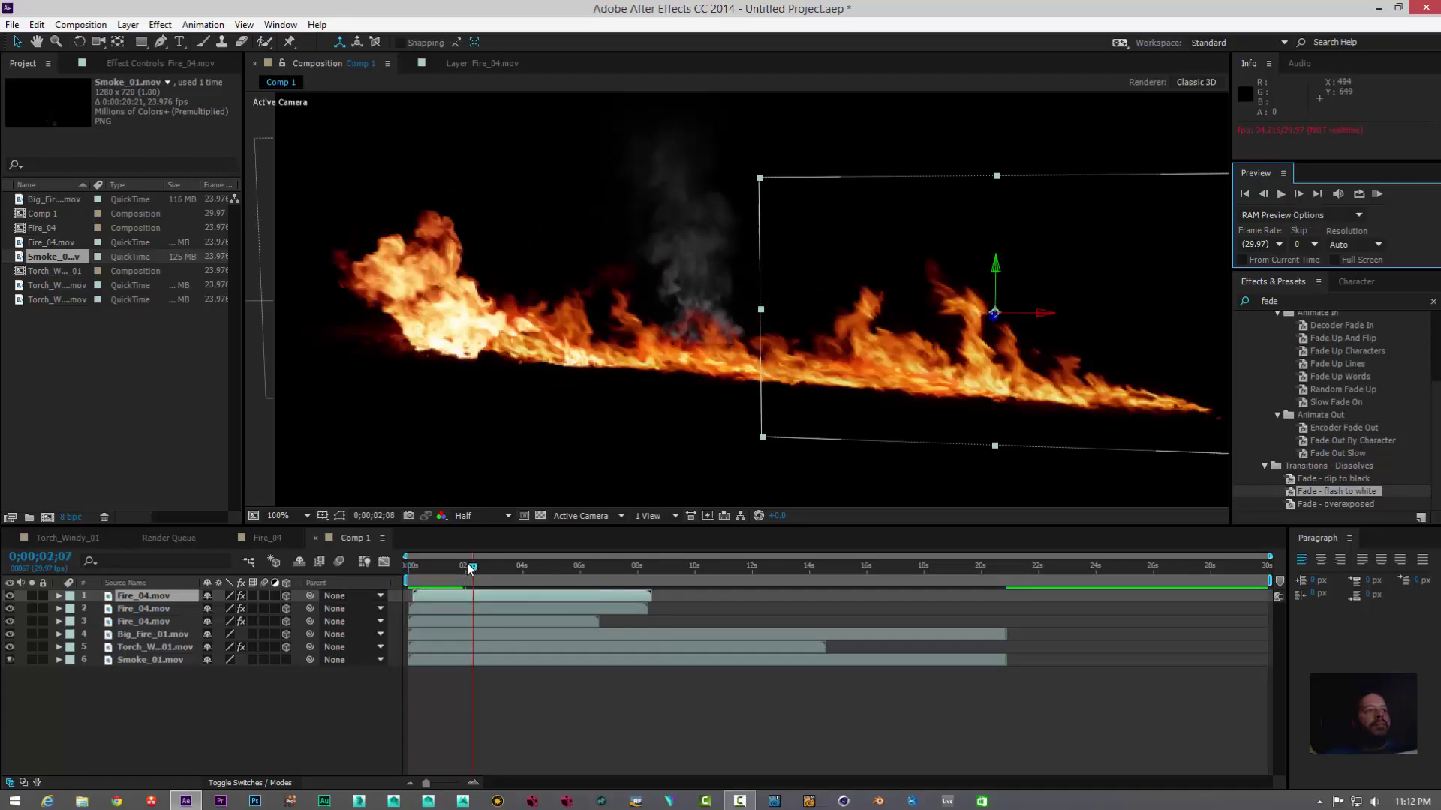
mouse_move(432, 564)
left_mouse_down()
mouse_move(412, 566)
mouse_move(454, 574)
left_mouse_up()
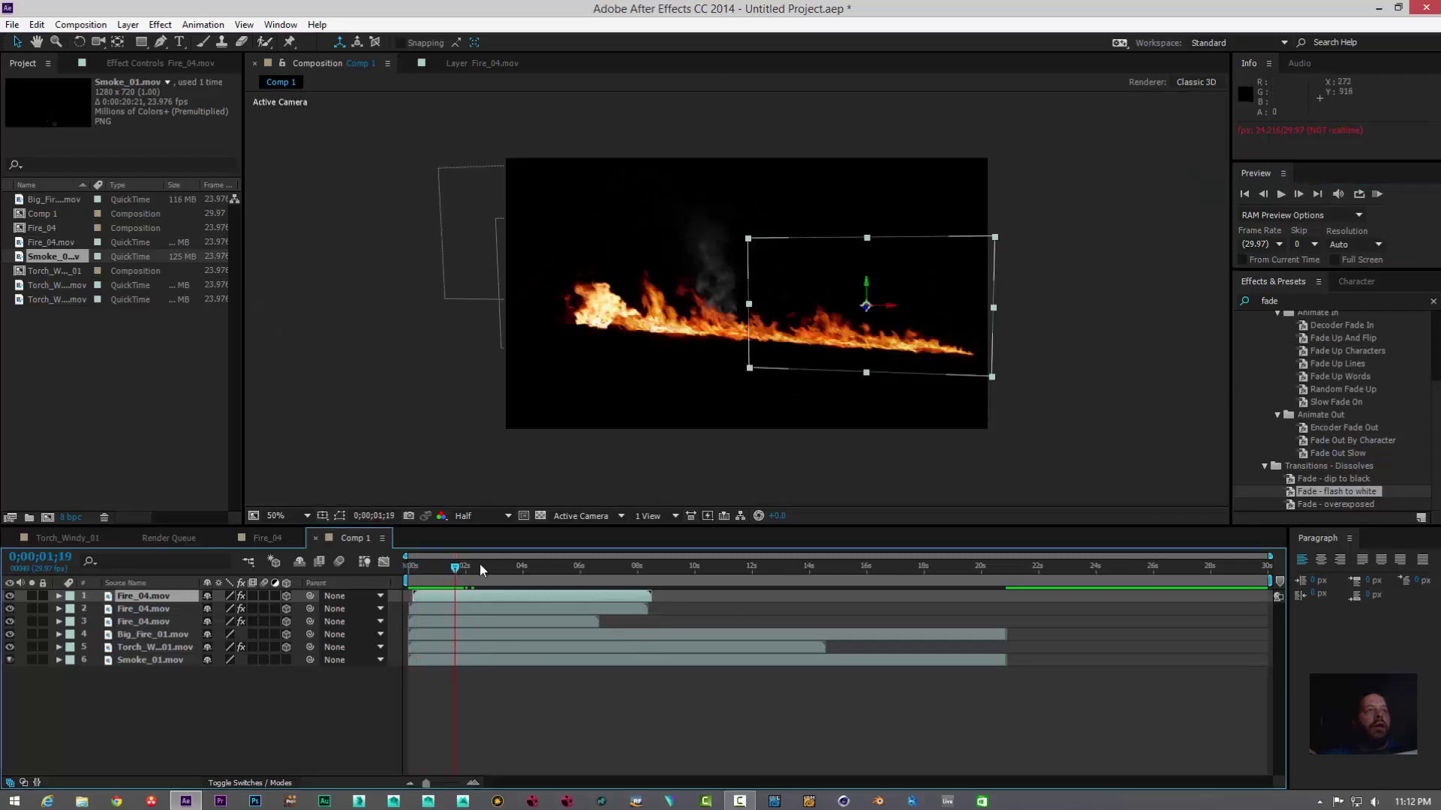
mouse_move(455, 570)
left_mouse_down()
mouse_move(400, 574)
mouse_move(446, 589)
left_mouse_up()
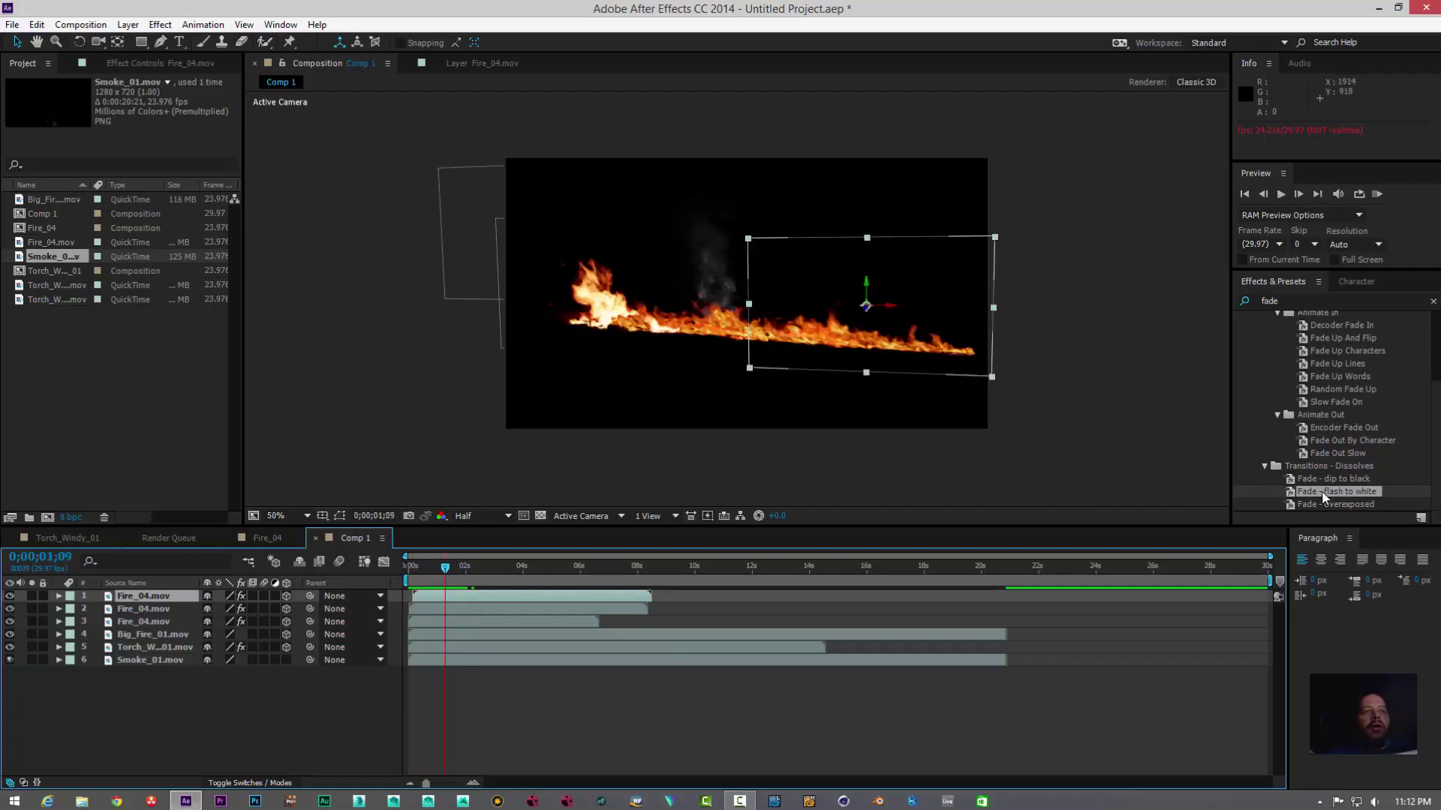
Step: Duplicate Smoke_01 three times, spread the four smoke columns along the flames, and select all four
left_click(132, 660)
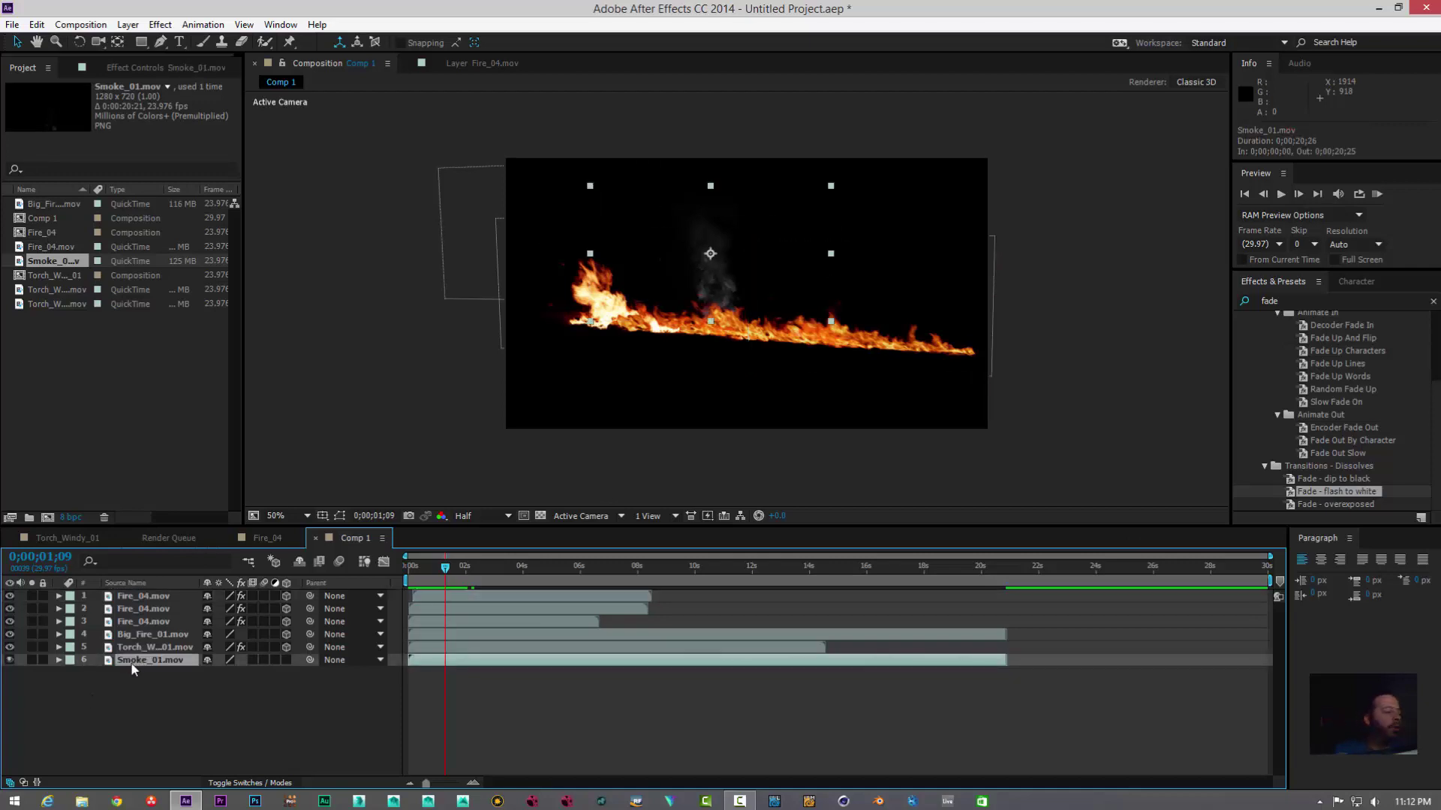
key("ctrl+d")
key("ctrl+d")
key("ctrl+d")
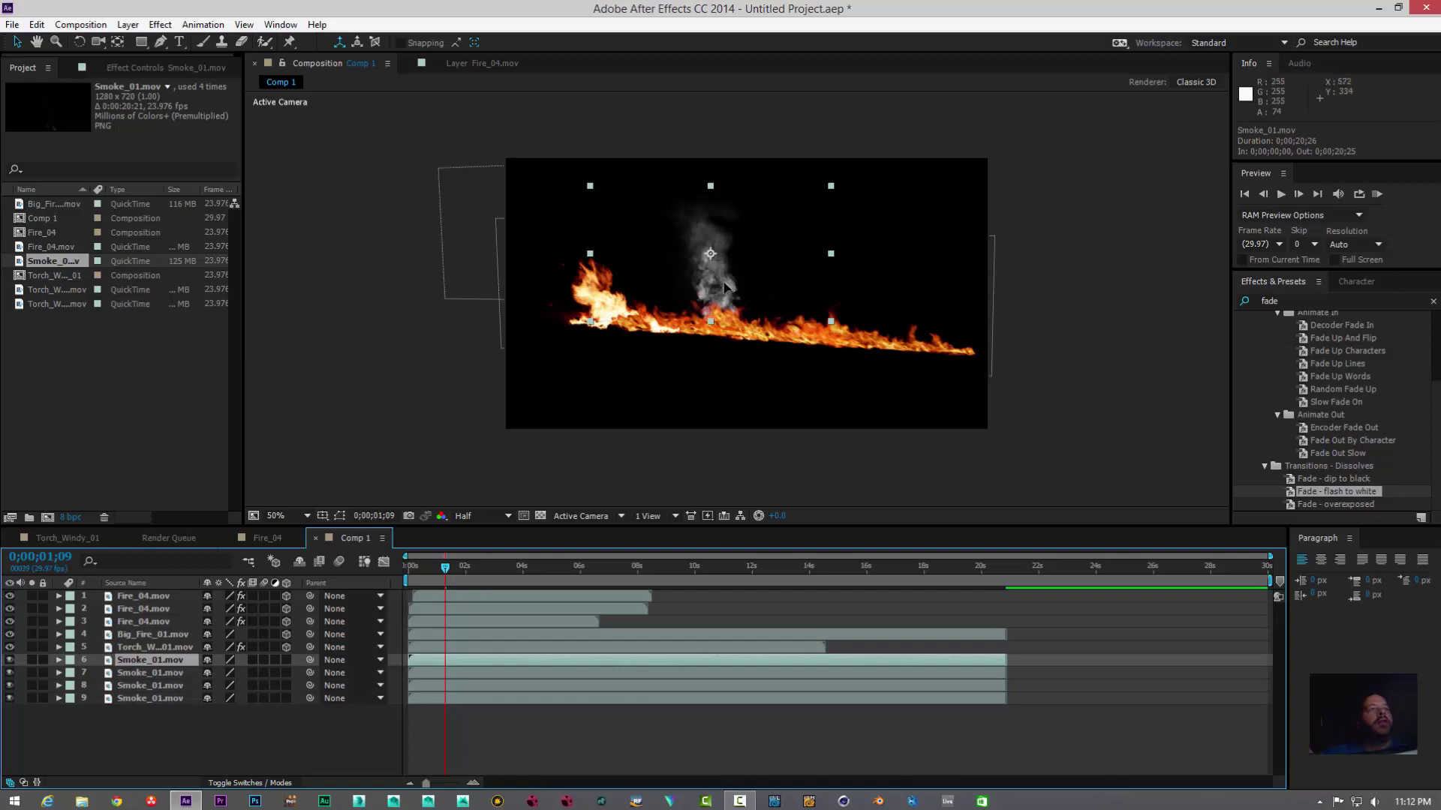
left_click_drag(725, 287, 577, 268)
left_click(179, 676)
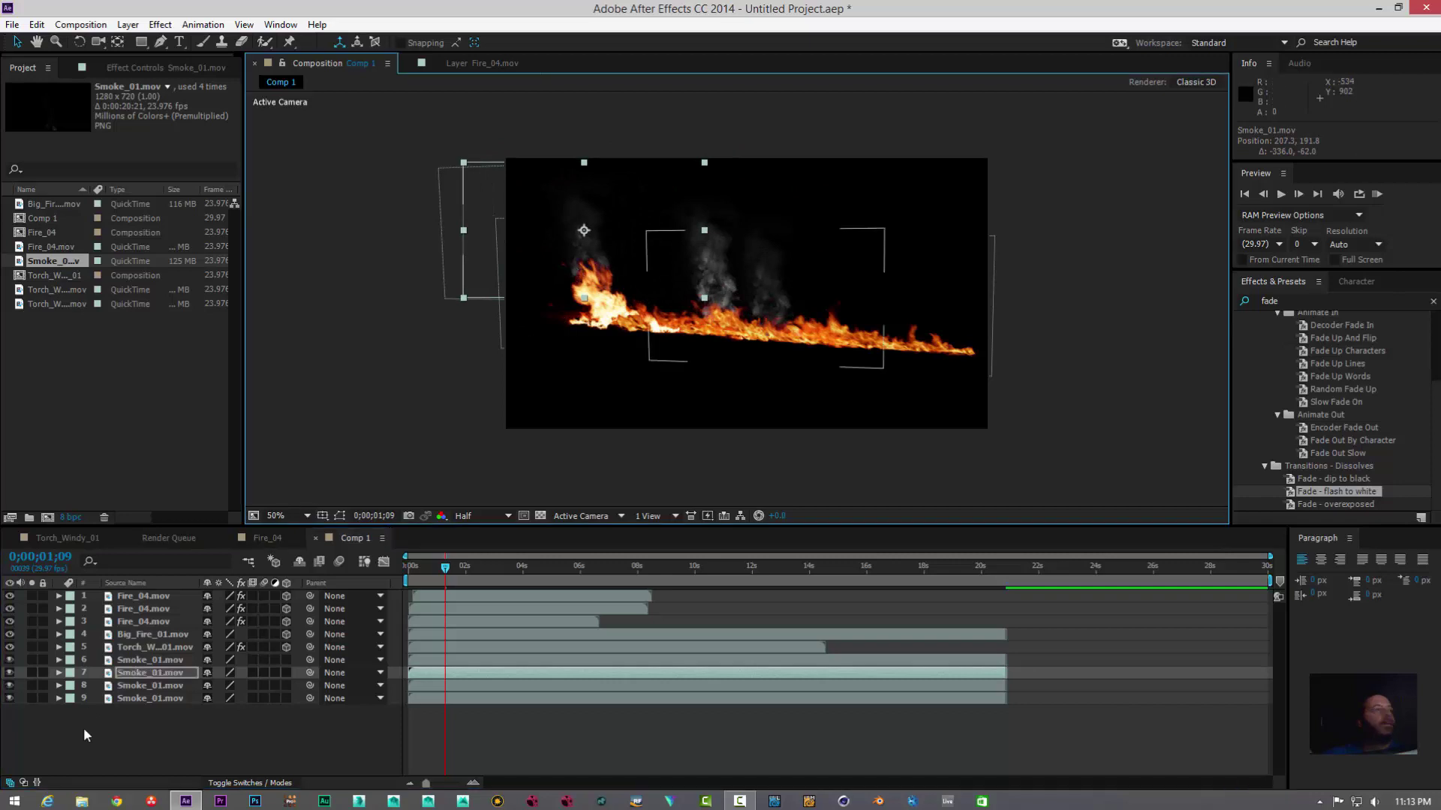
left_click(146, 685)
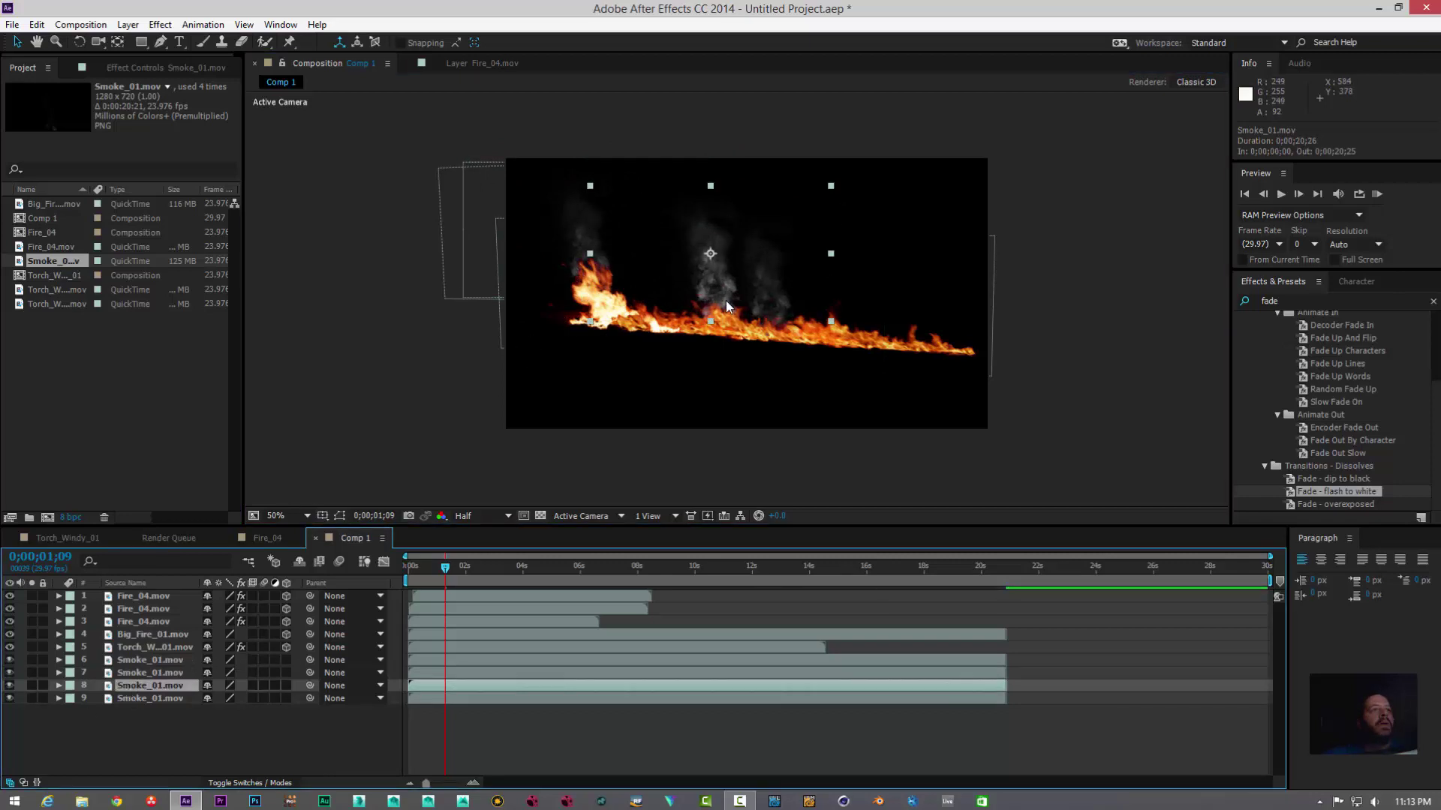
left_click_drag(726, 302, 836, 319)
left_click_drag(109, 722, 156, 660)
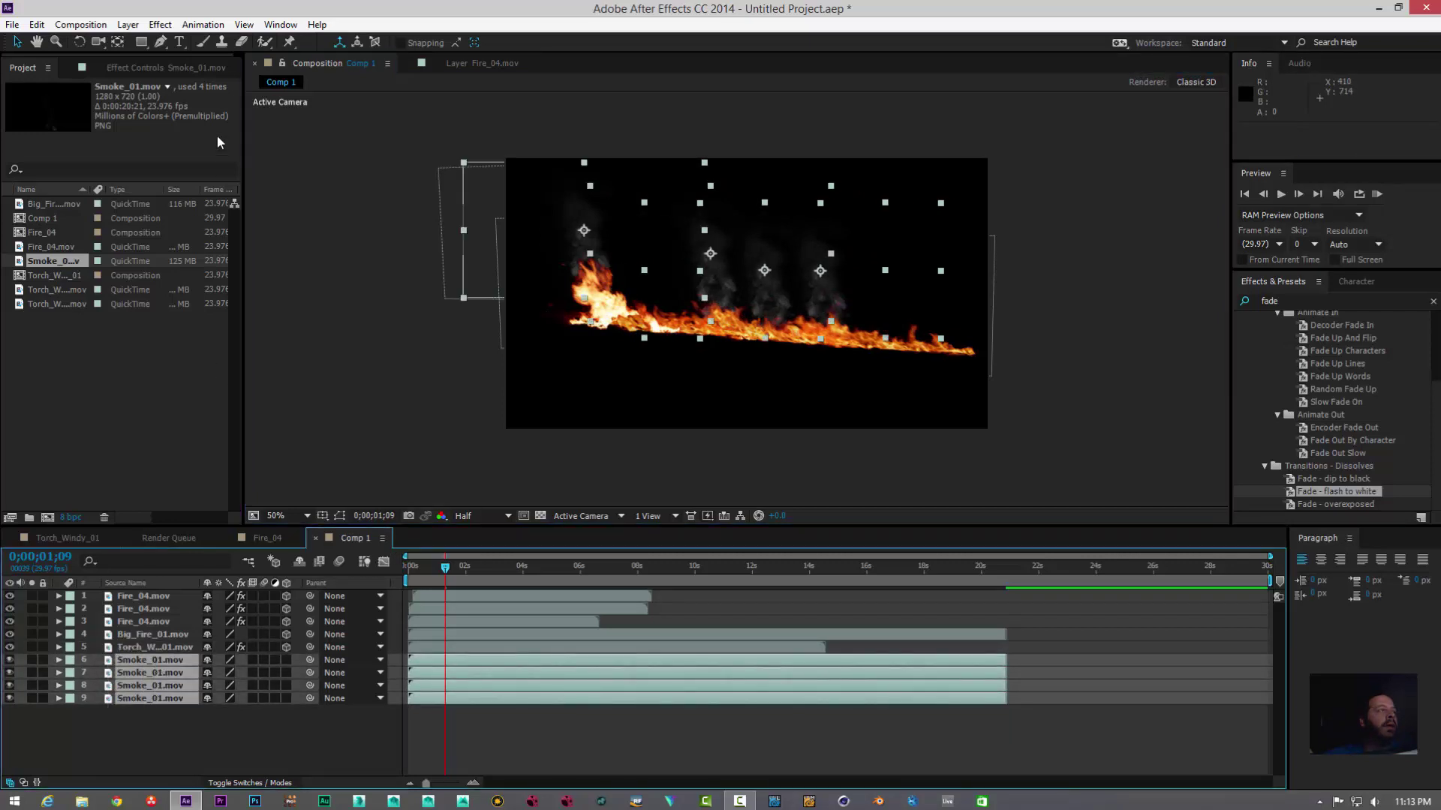
Step: Brighten the Smoke_01 copies with an upward-bowed Curves effect, then return to frame 0
left_click(159, 25)
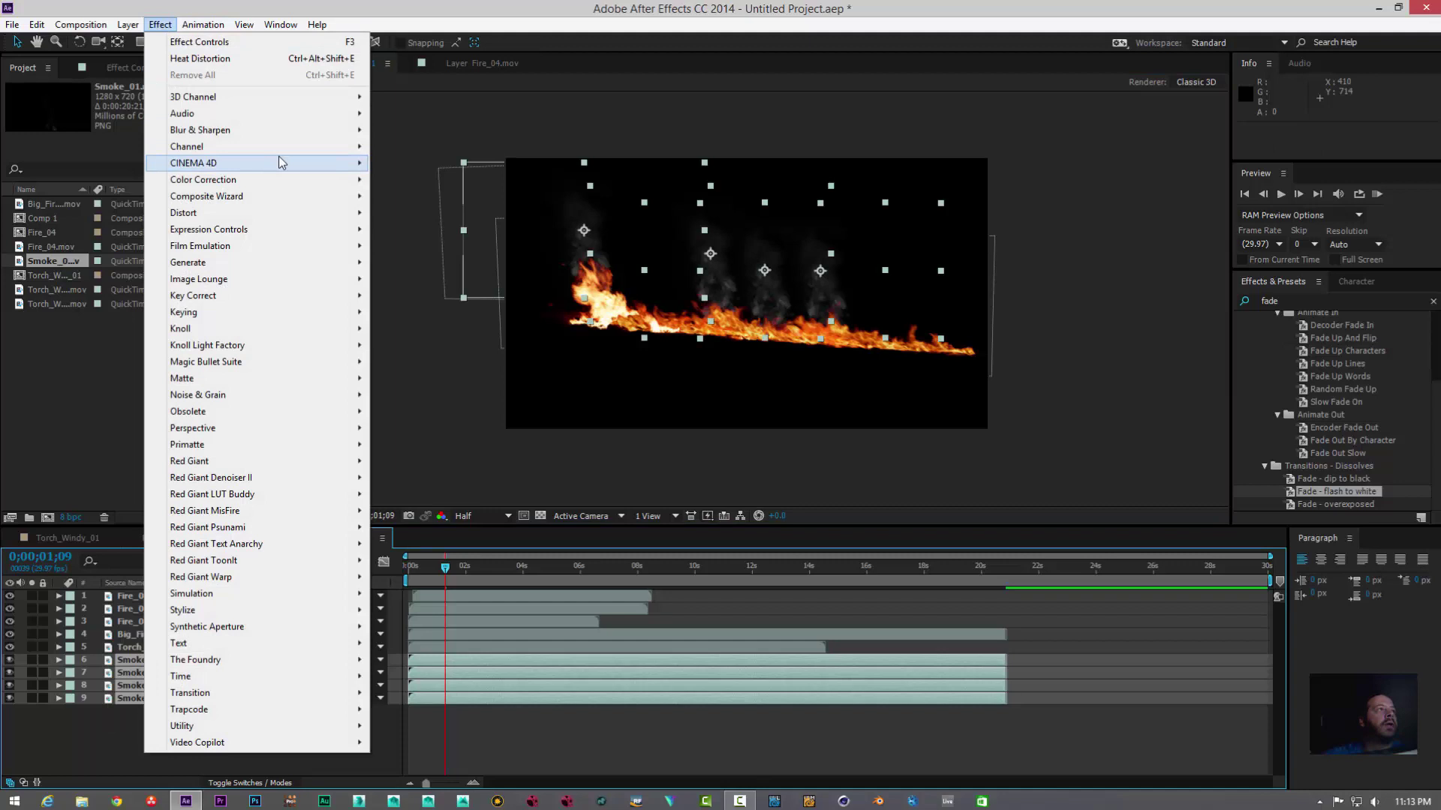
mouse_move(322, 180)
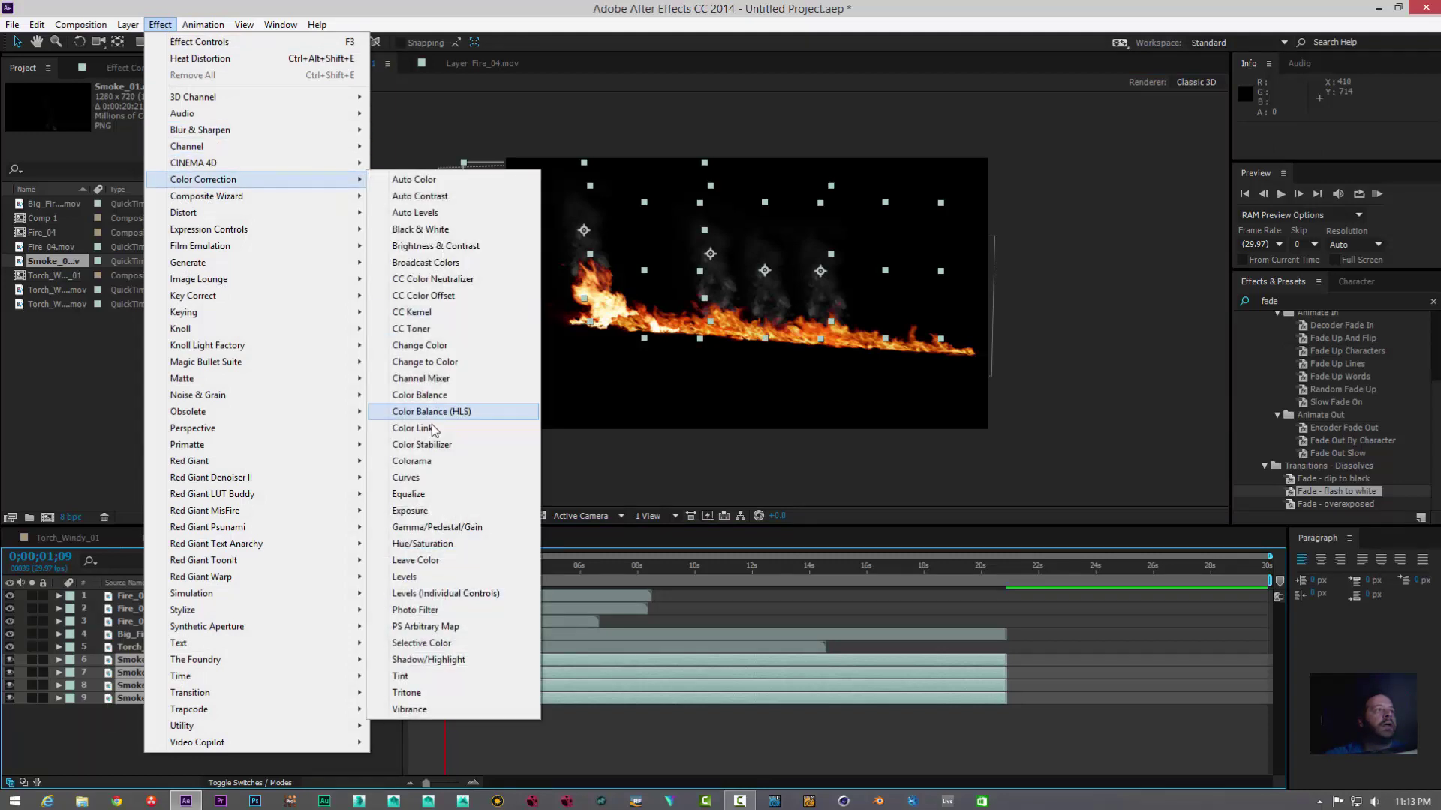
left_click(432, 478)
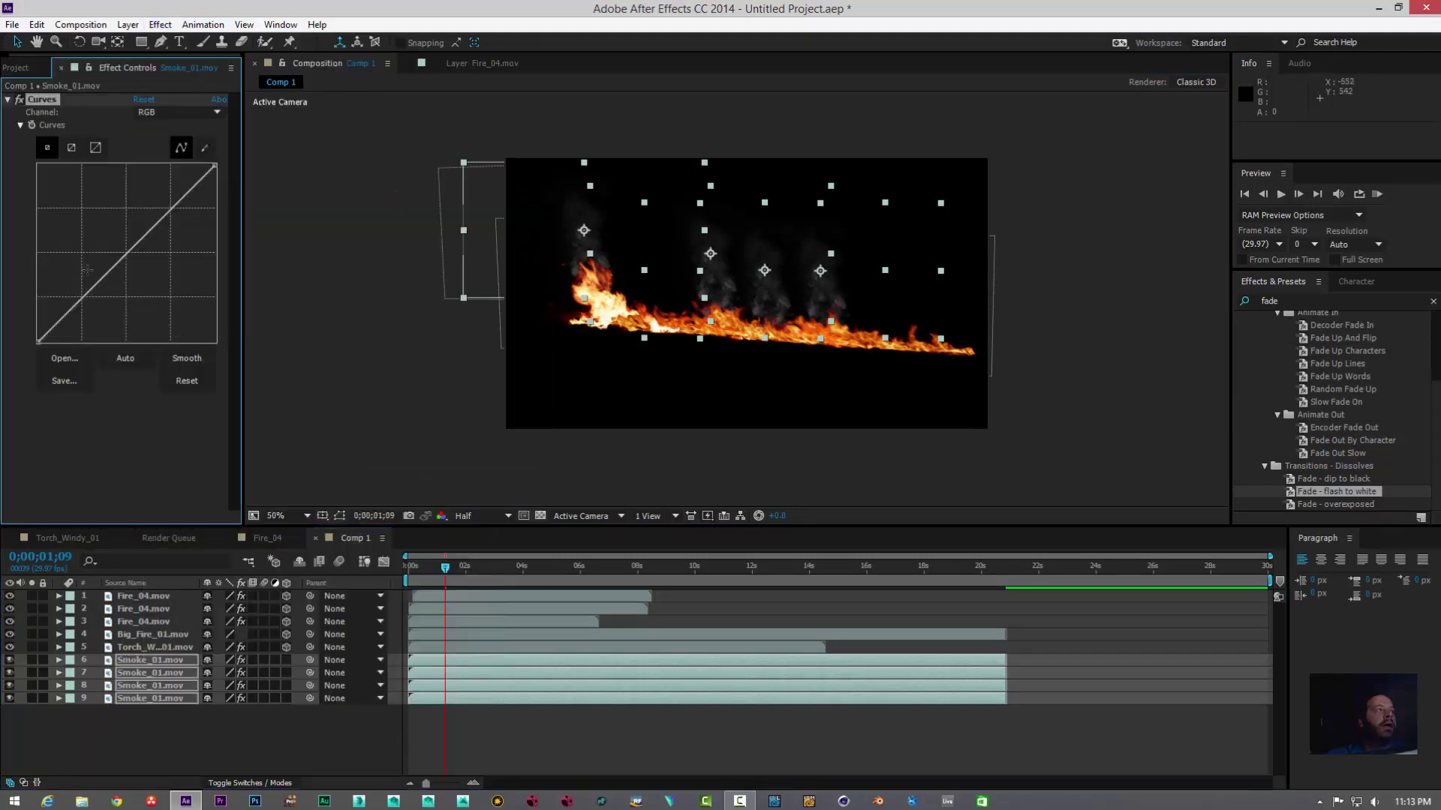
left_click_drag(98, 284, 81, 253)
left_click(150, 698)
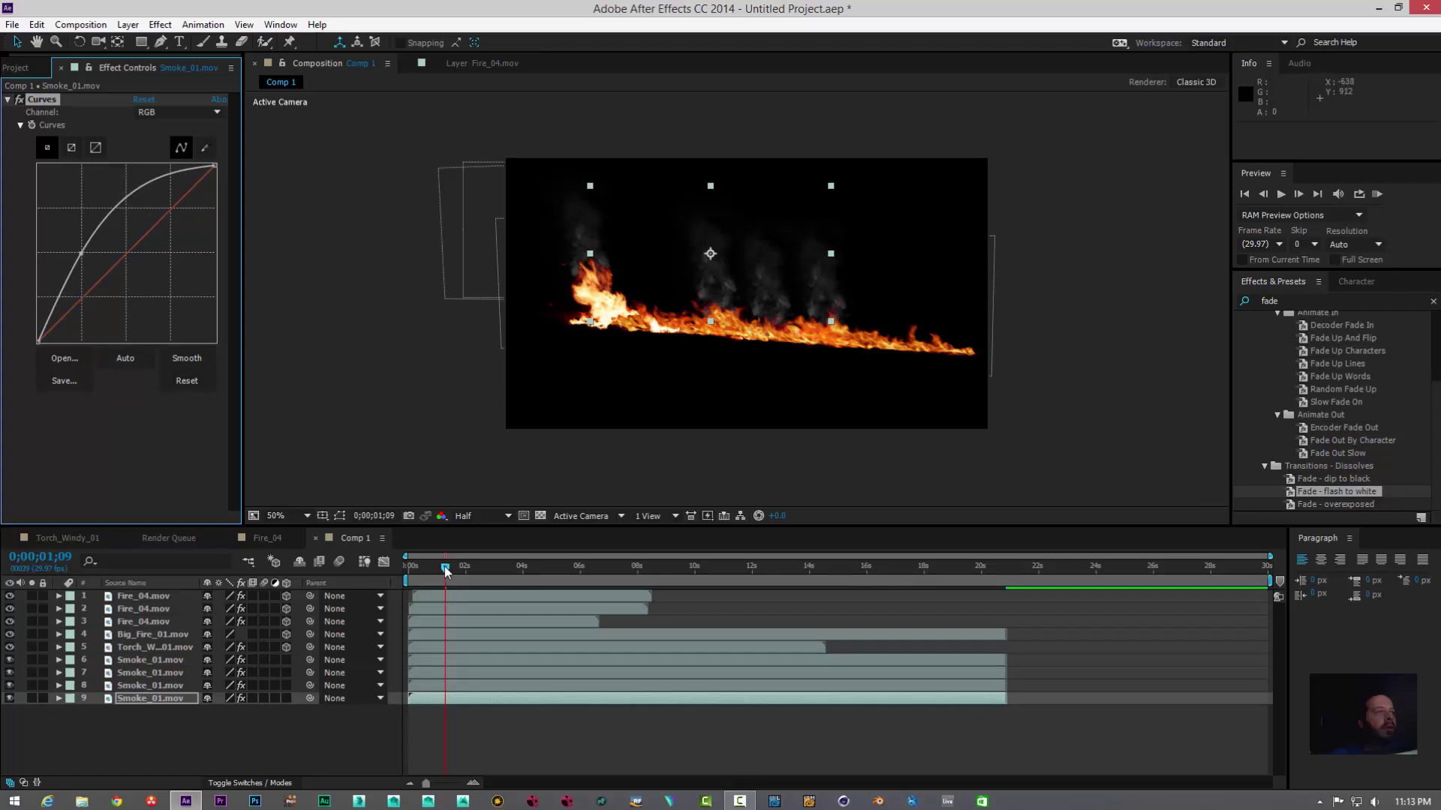
left_click_drag(445, 568, 410, 568)
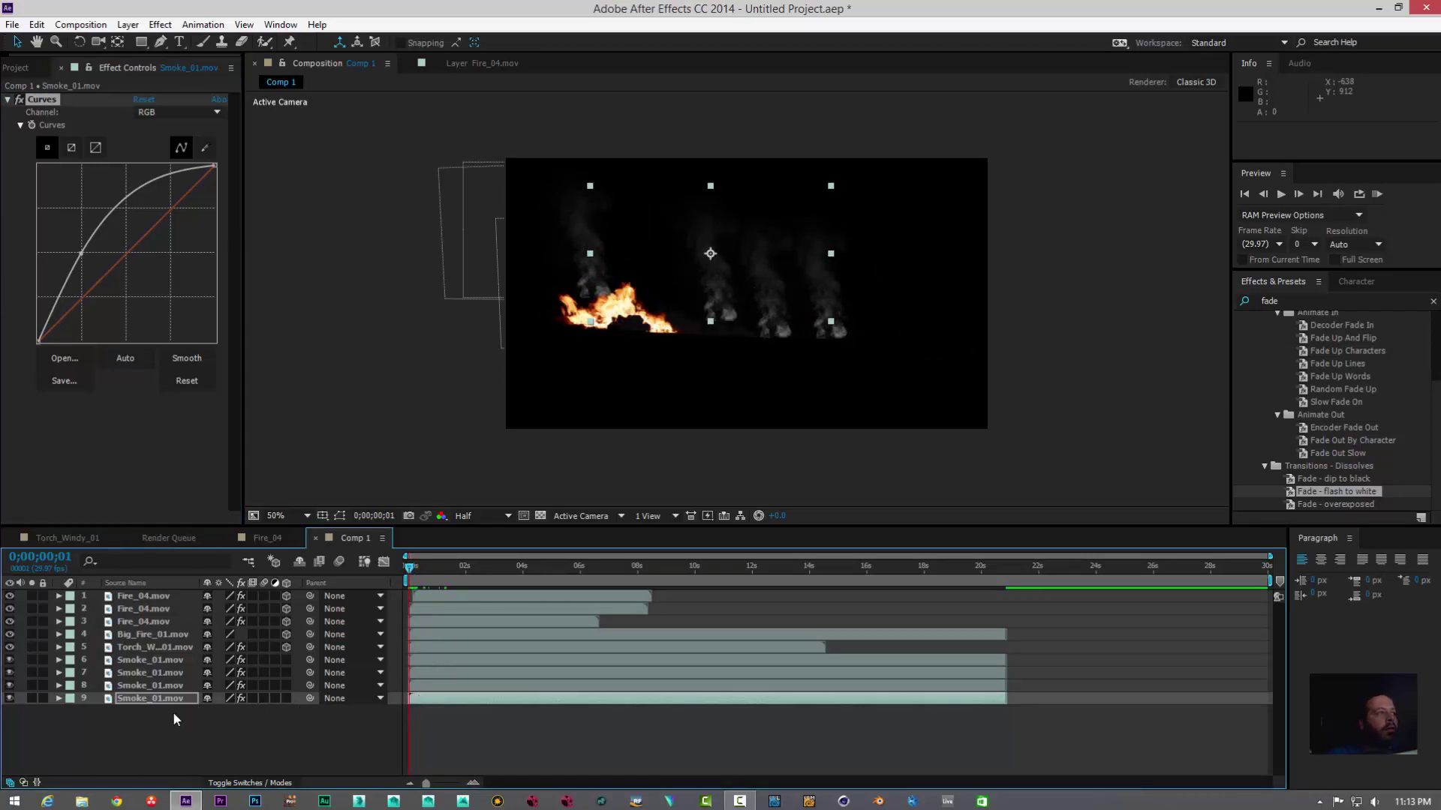
Step: Shift the four Smoke_01 layers to start at 0;00;00;14 and preview the result
left_click_drag(172, 712, 179, 664)
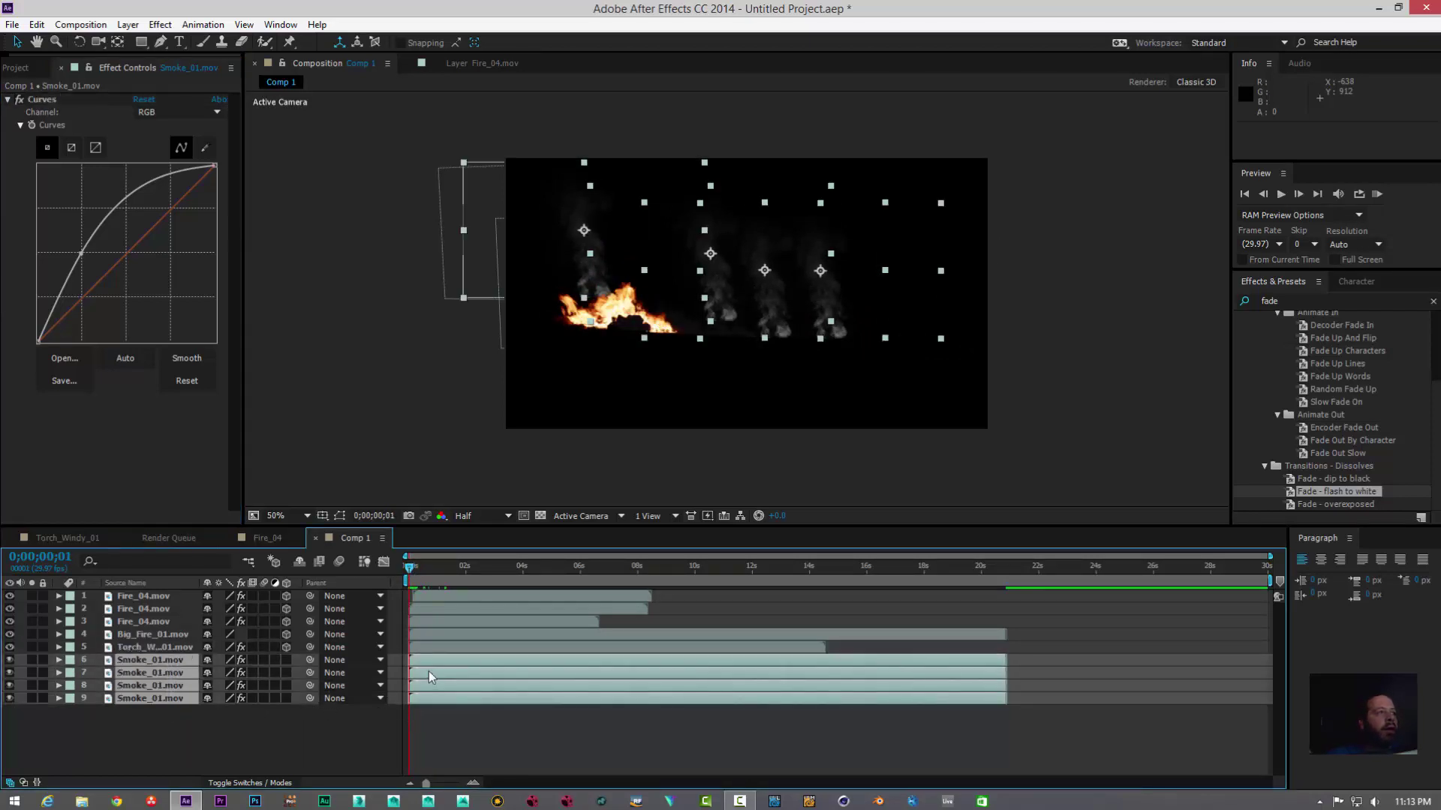
left_click_drag(434, 663, 447, 665)
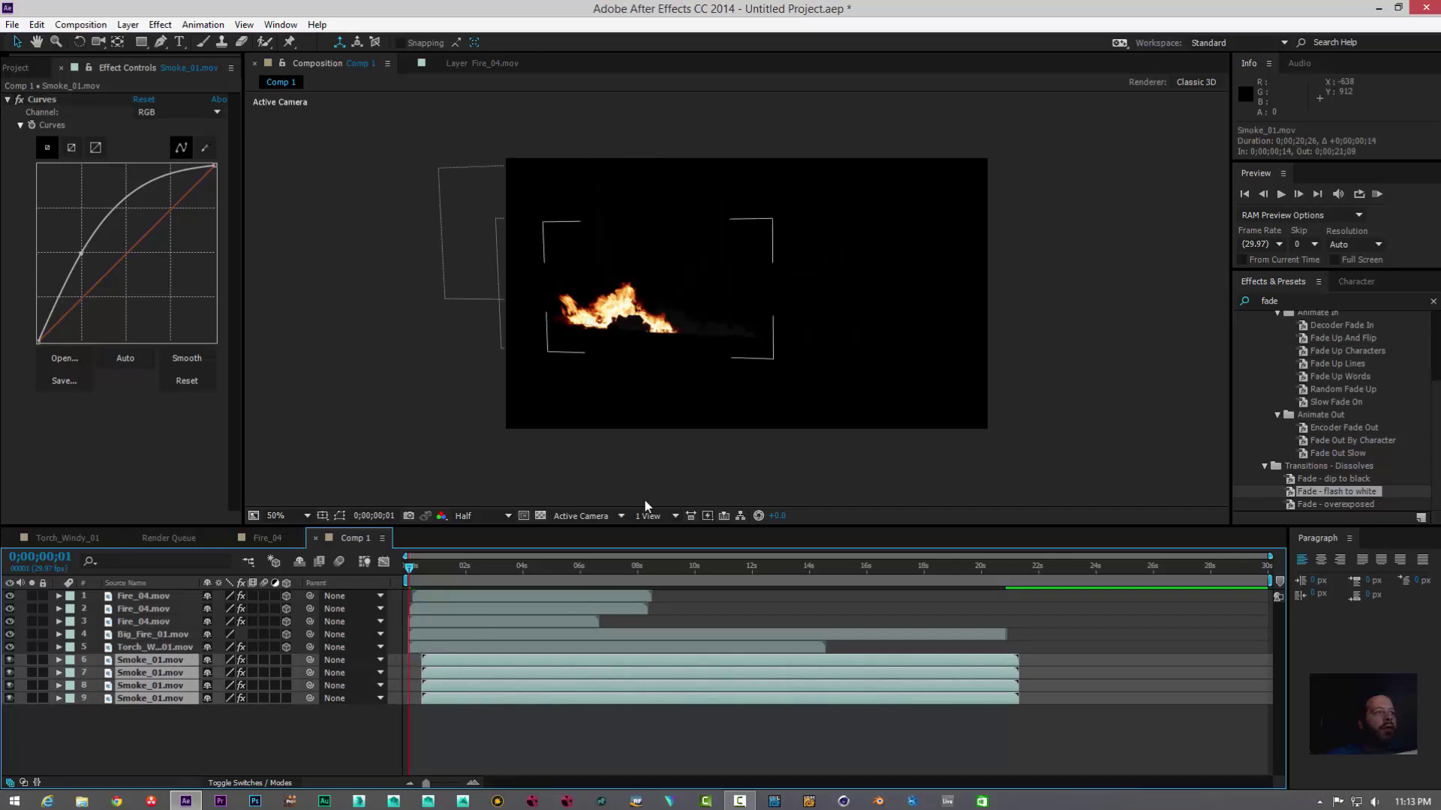
left_click(1281, 196)
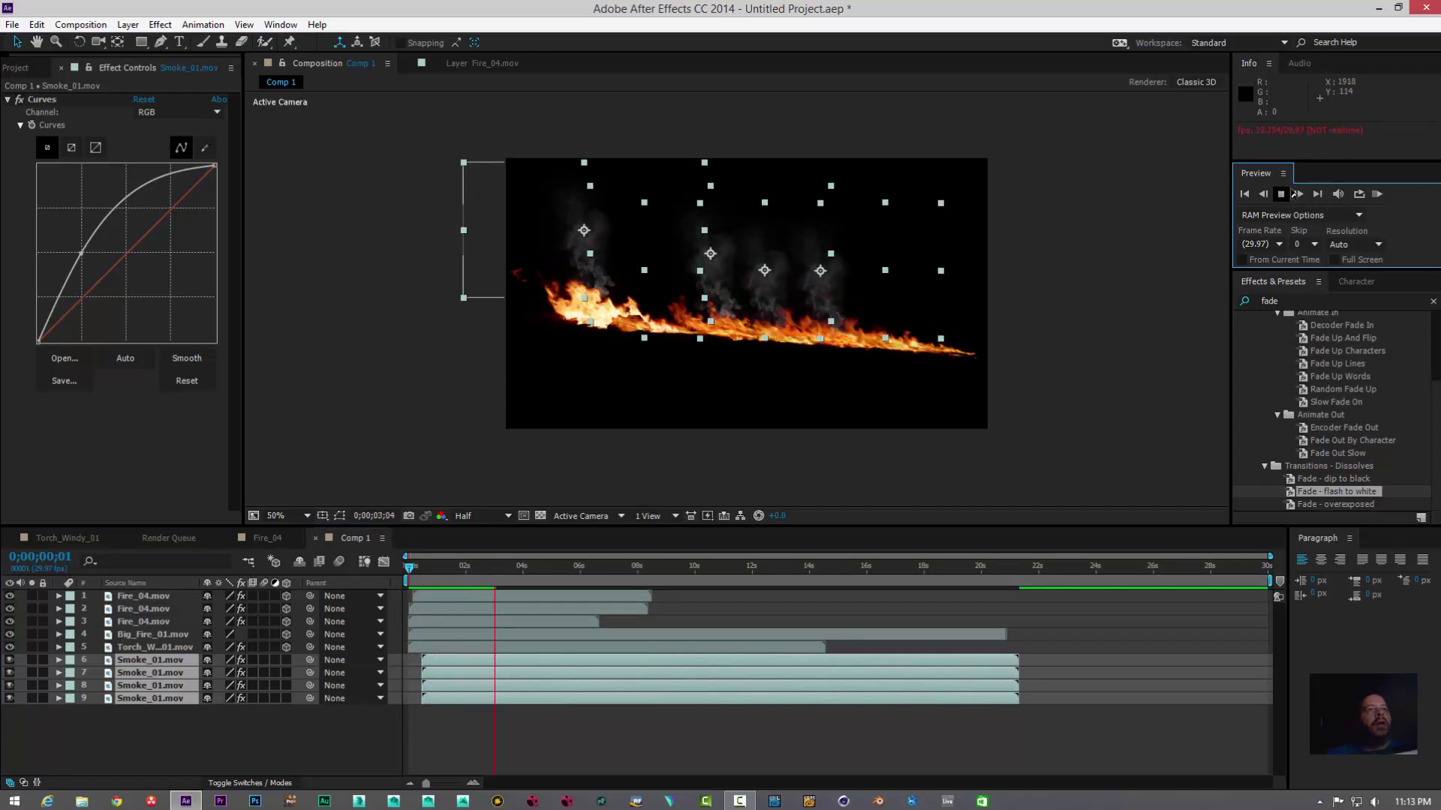
left_click(1281, 195)
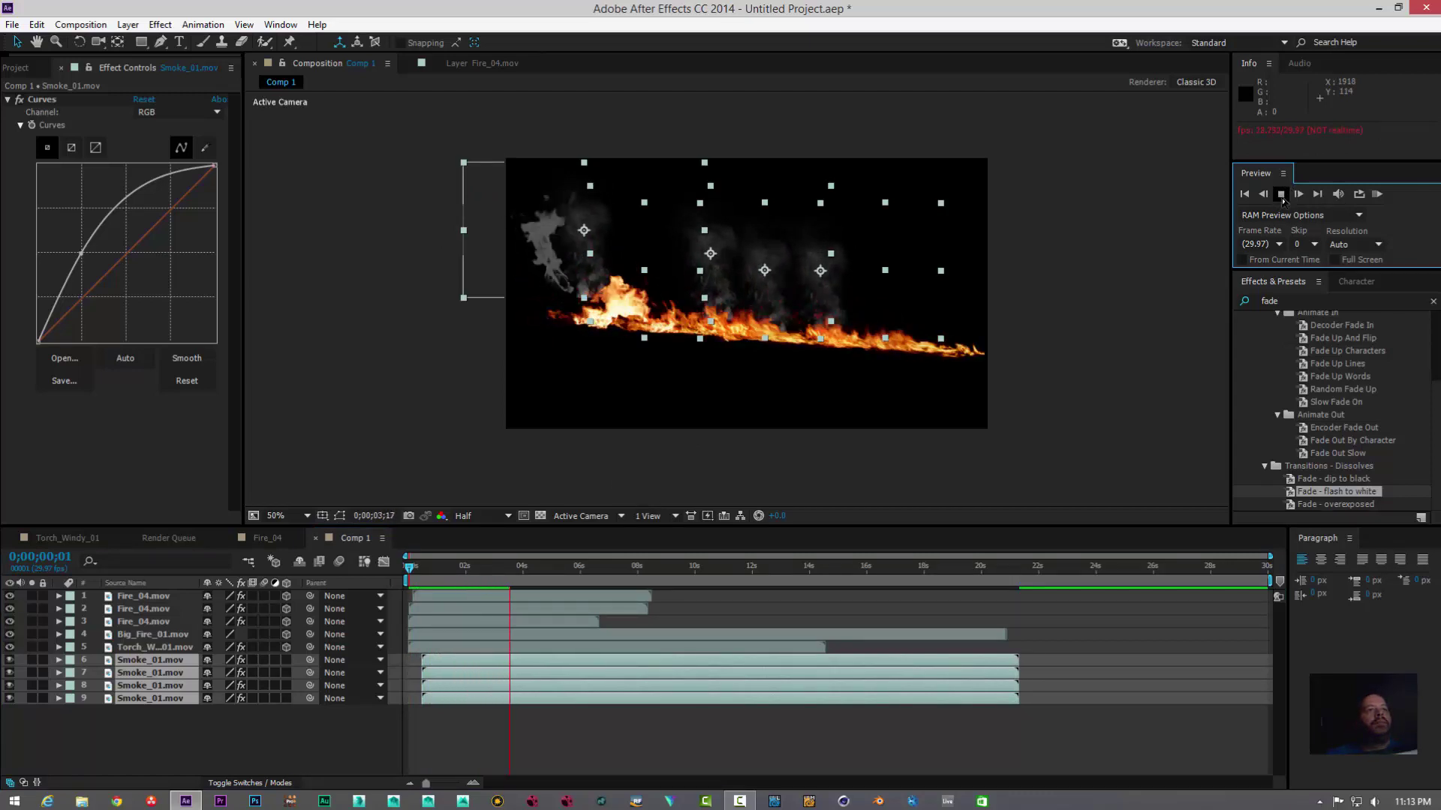
Step: Add a new adjustment layer at the top of Comp 1
right_click(145, 741)
mouse_move(268, 582)
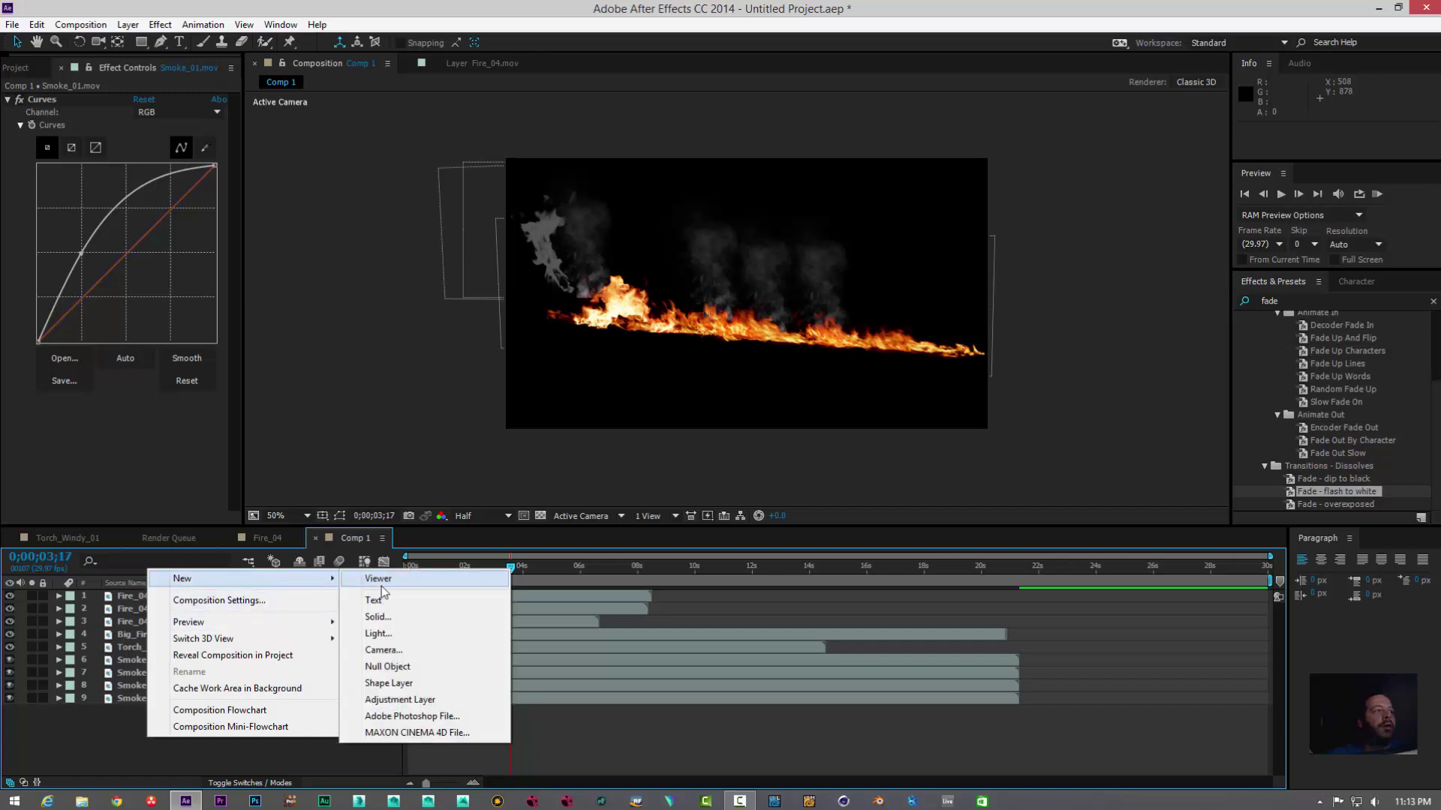
left_click(400, 699)
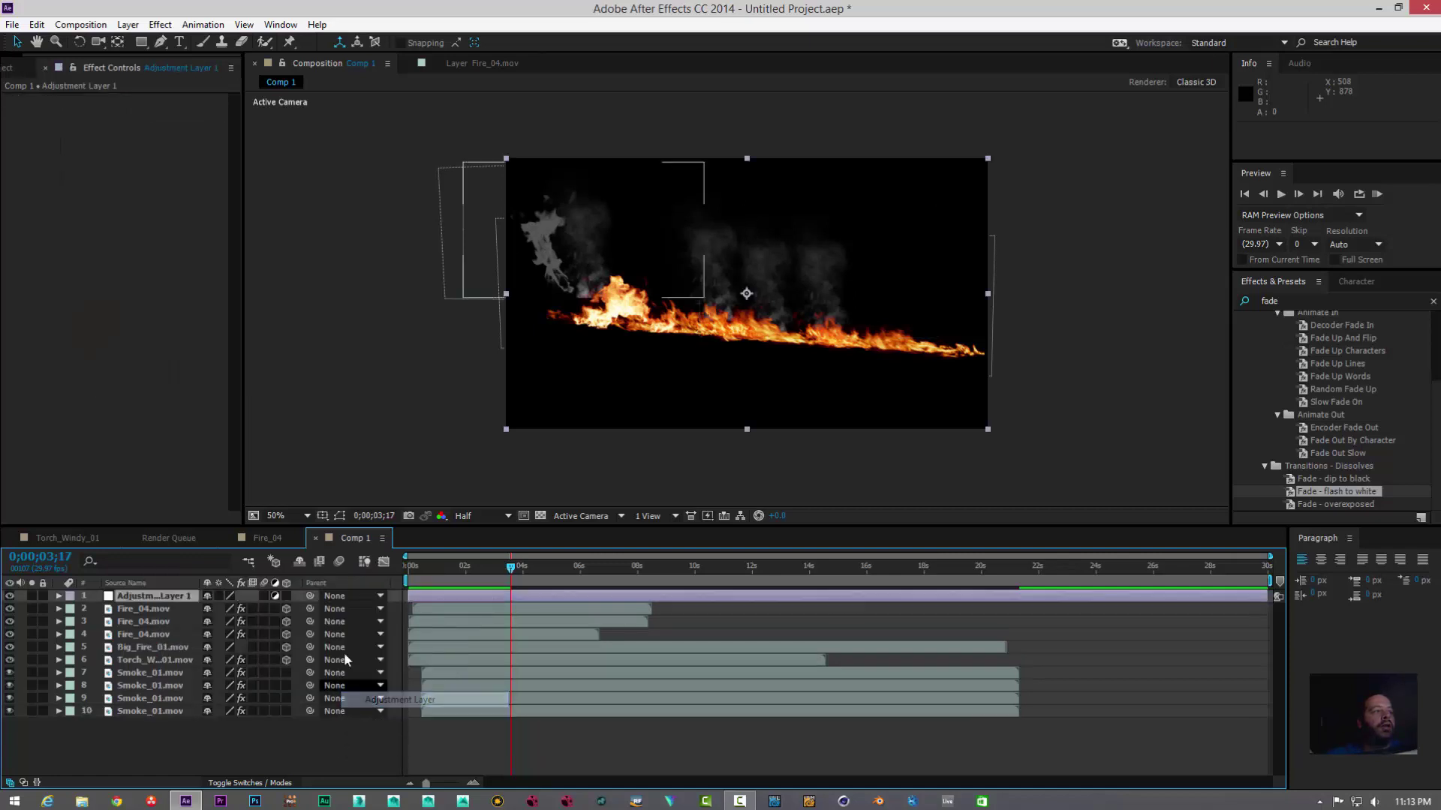
Step: Apply Curves to Adjustment Layer 1 with two raised points, then return to frame 0
right_click(173, 593)
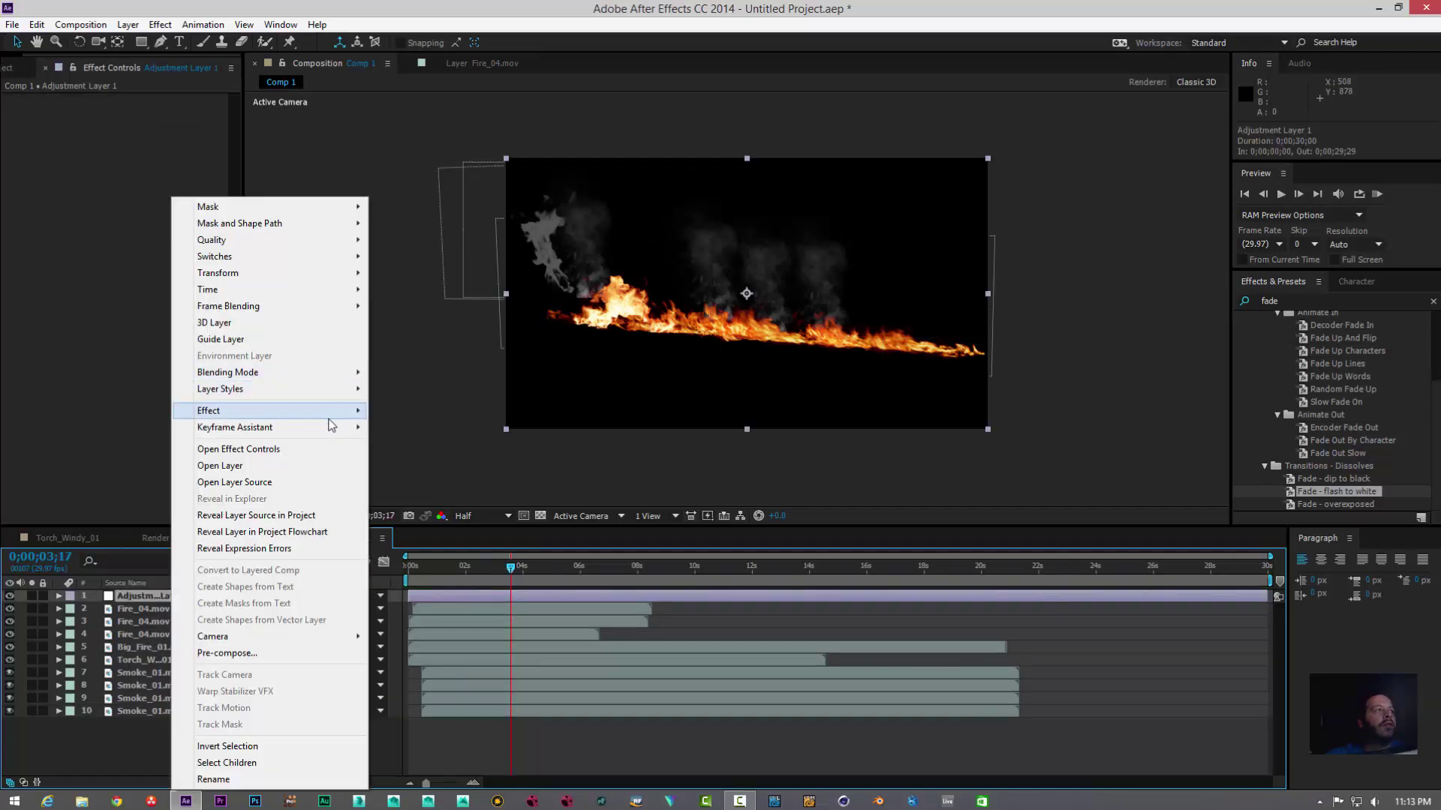
mouse_move(334, 410)
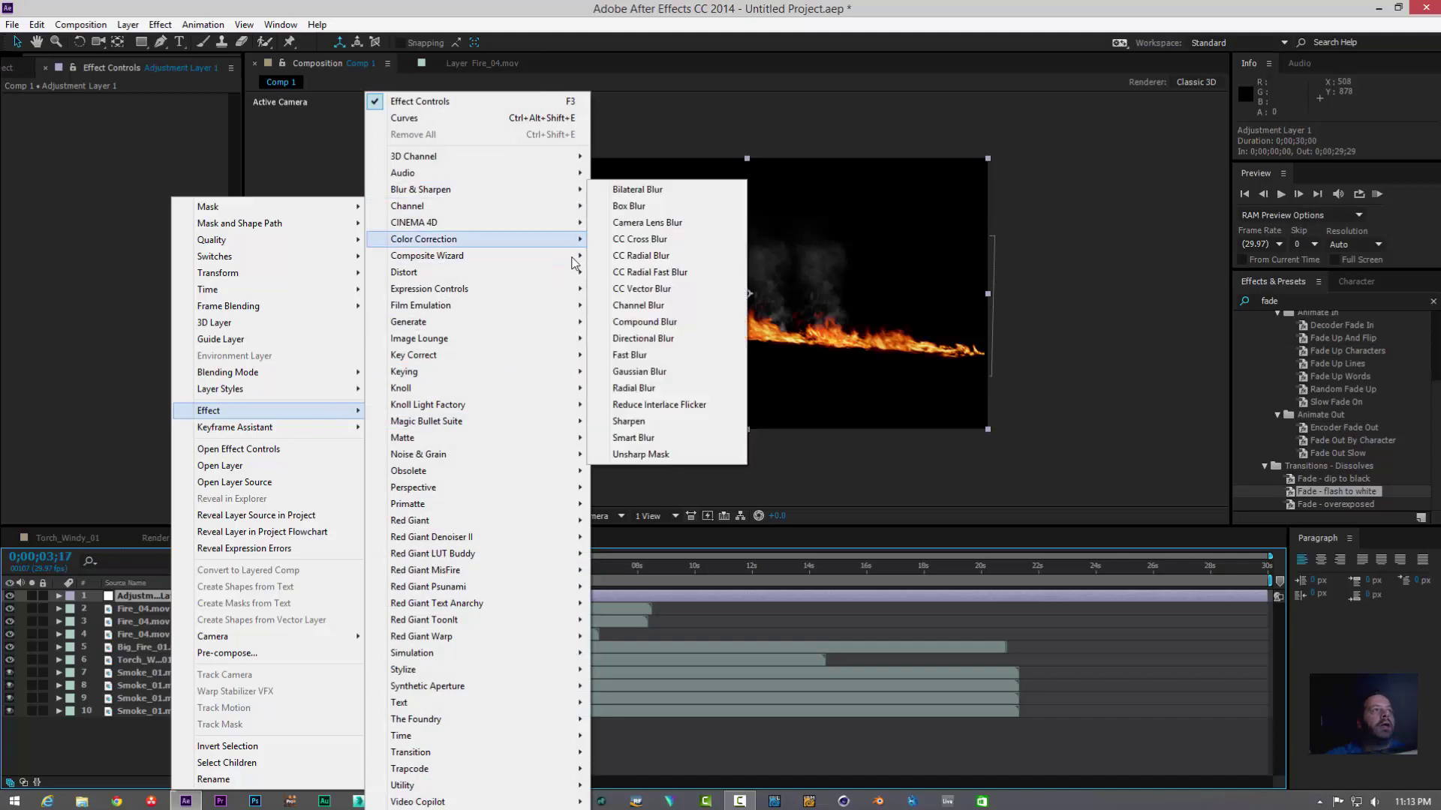
mouse_move(576, 241)
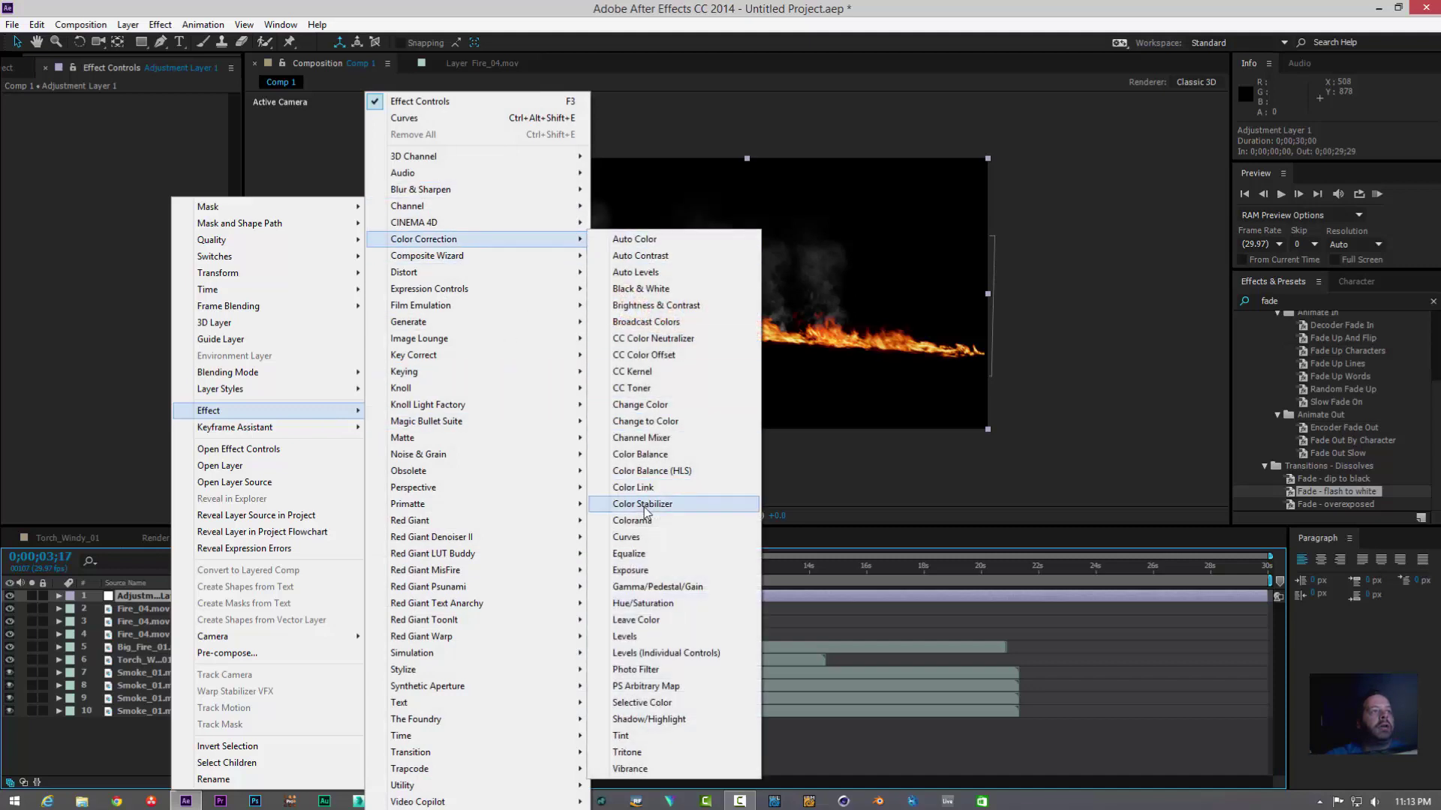
left_click(626, 536)
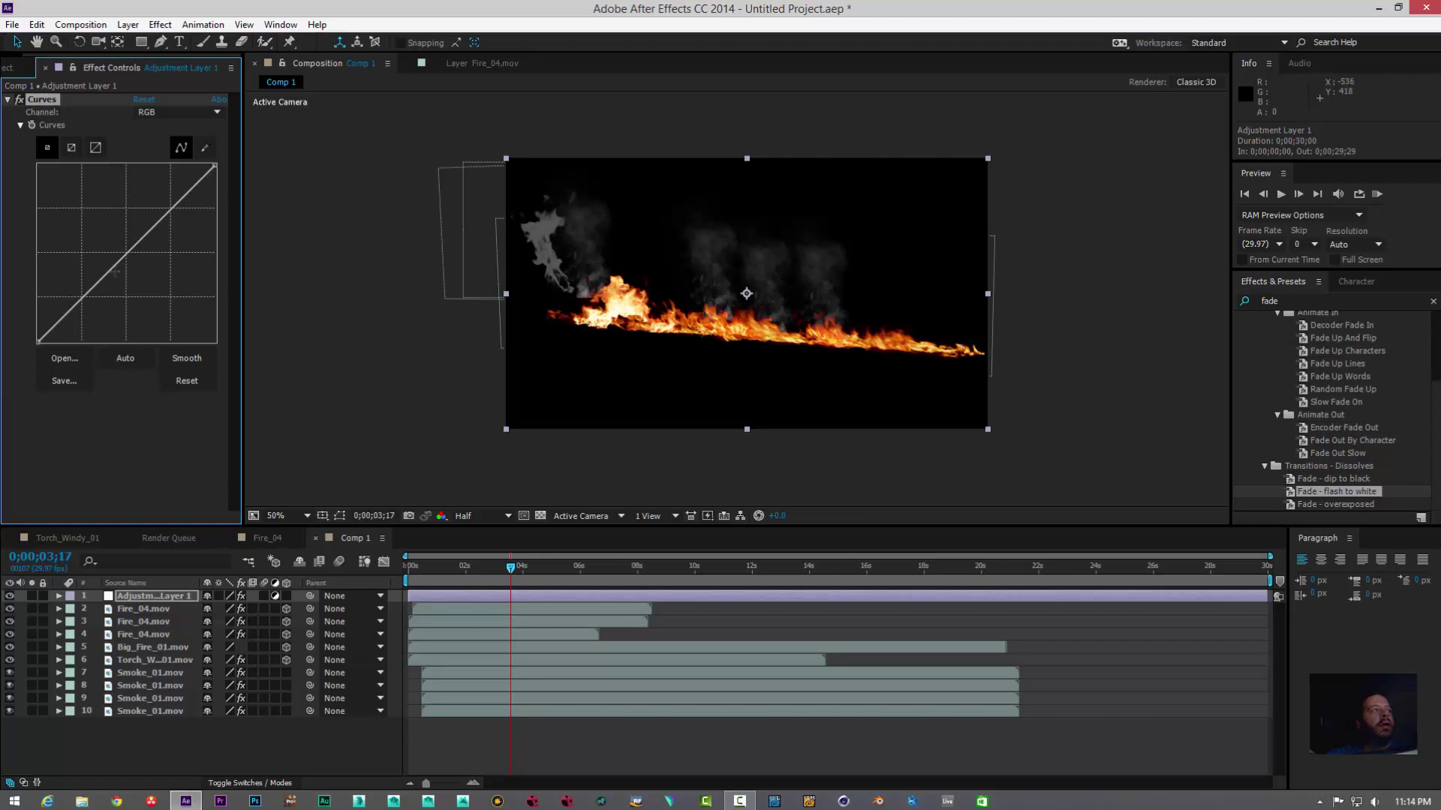
left_click_drag(115, 270, 90, 244)
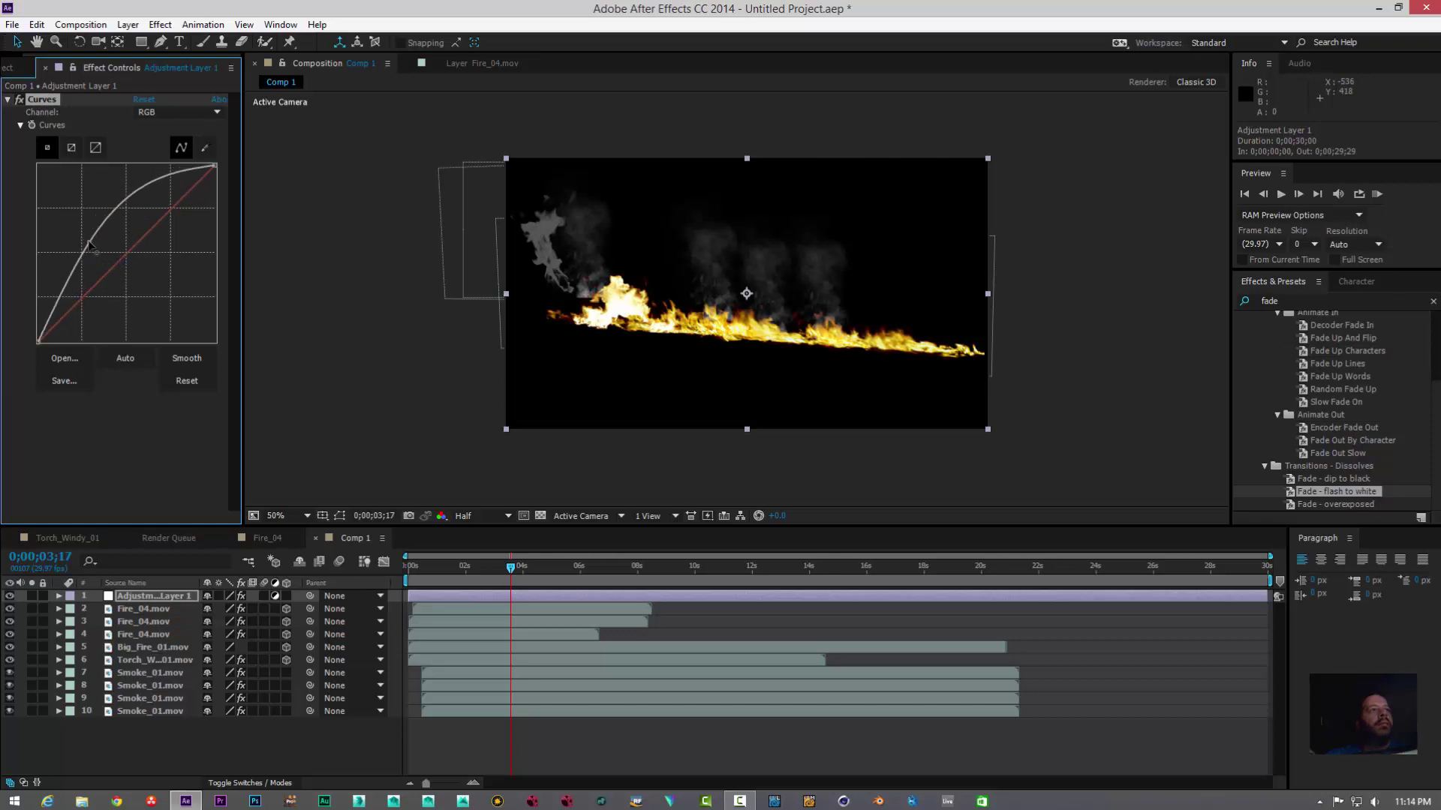
left_click_drag(122, 197, 132, 209)
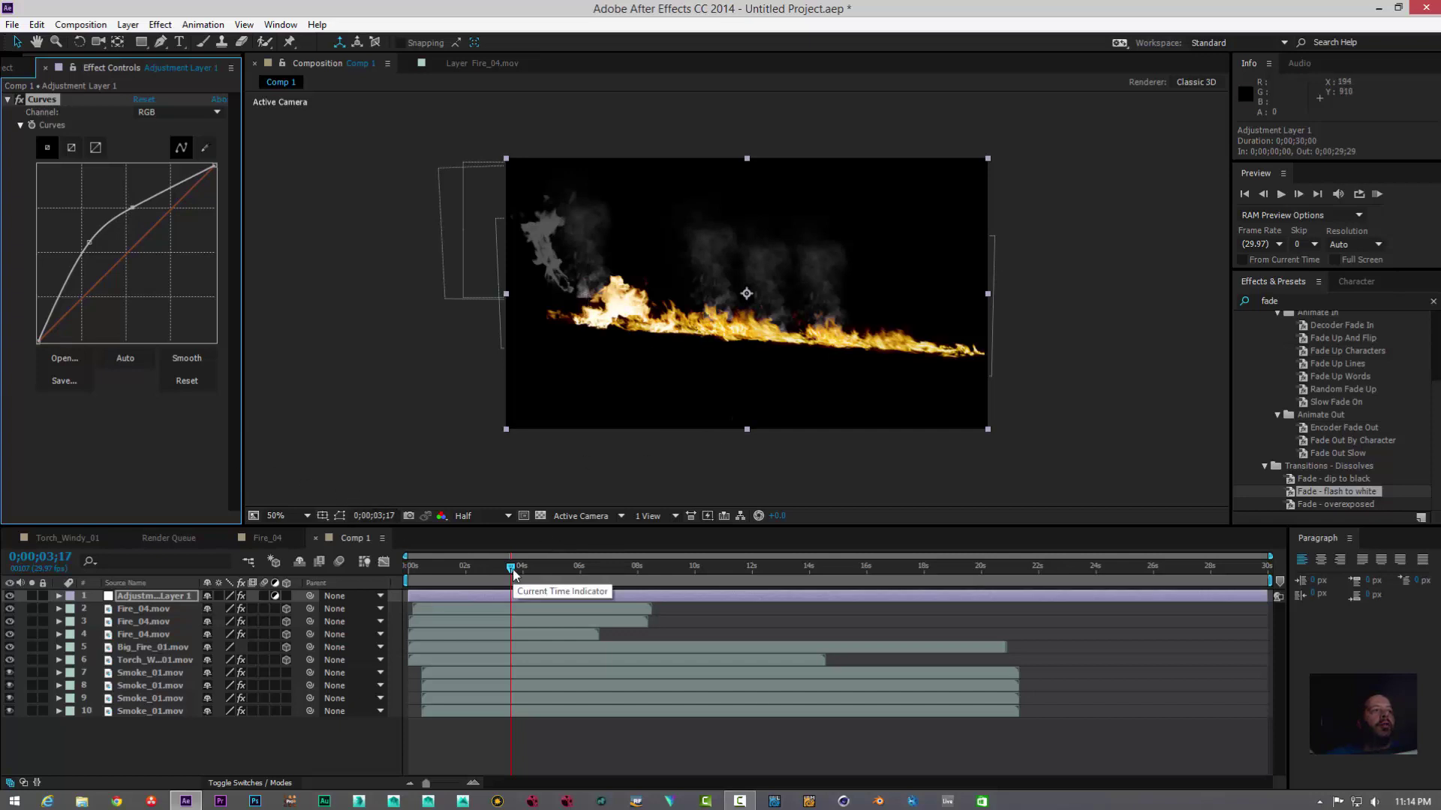
left_click_drag(512, 569, 368, 561)
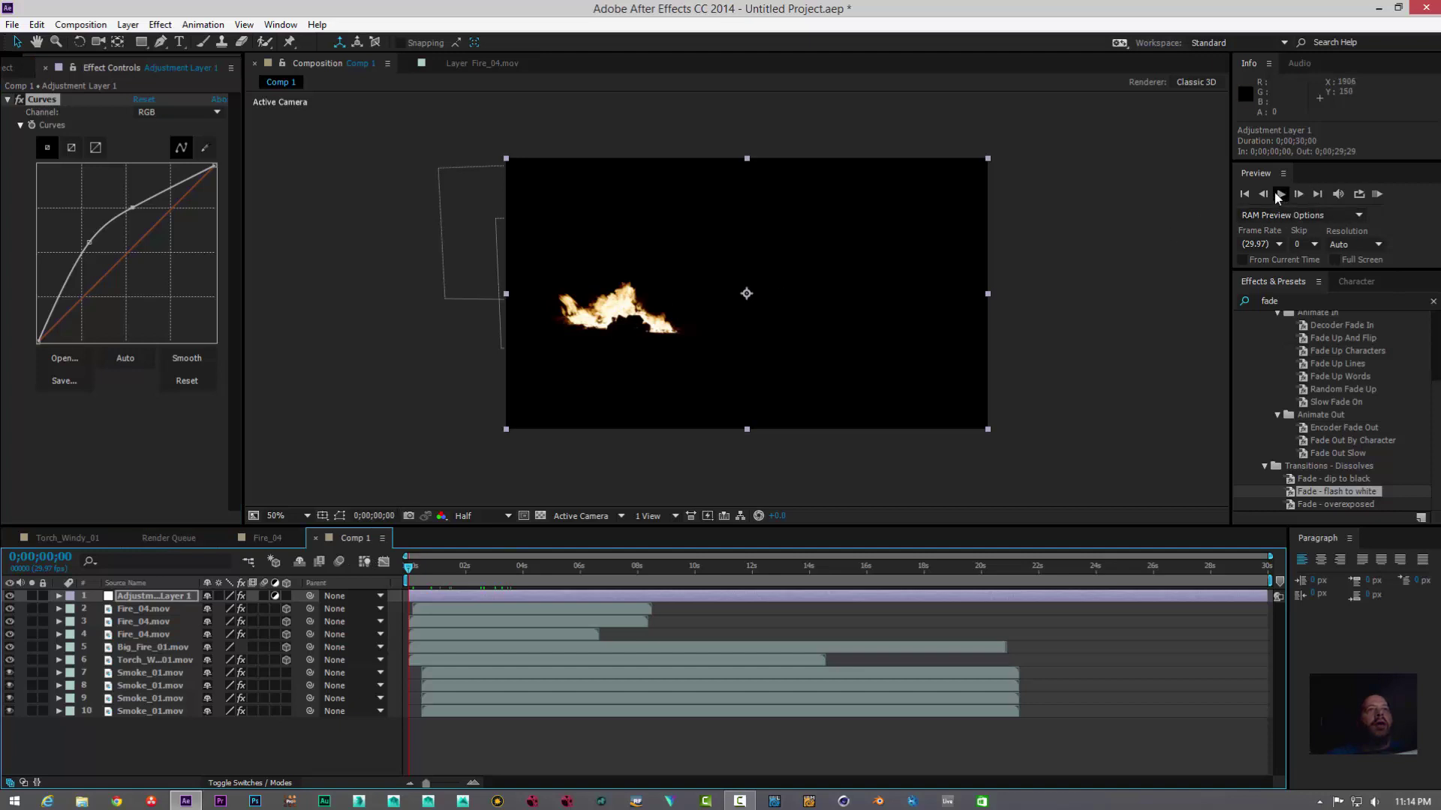
left_click(1281, 195)
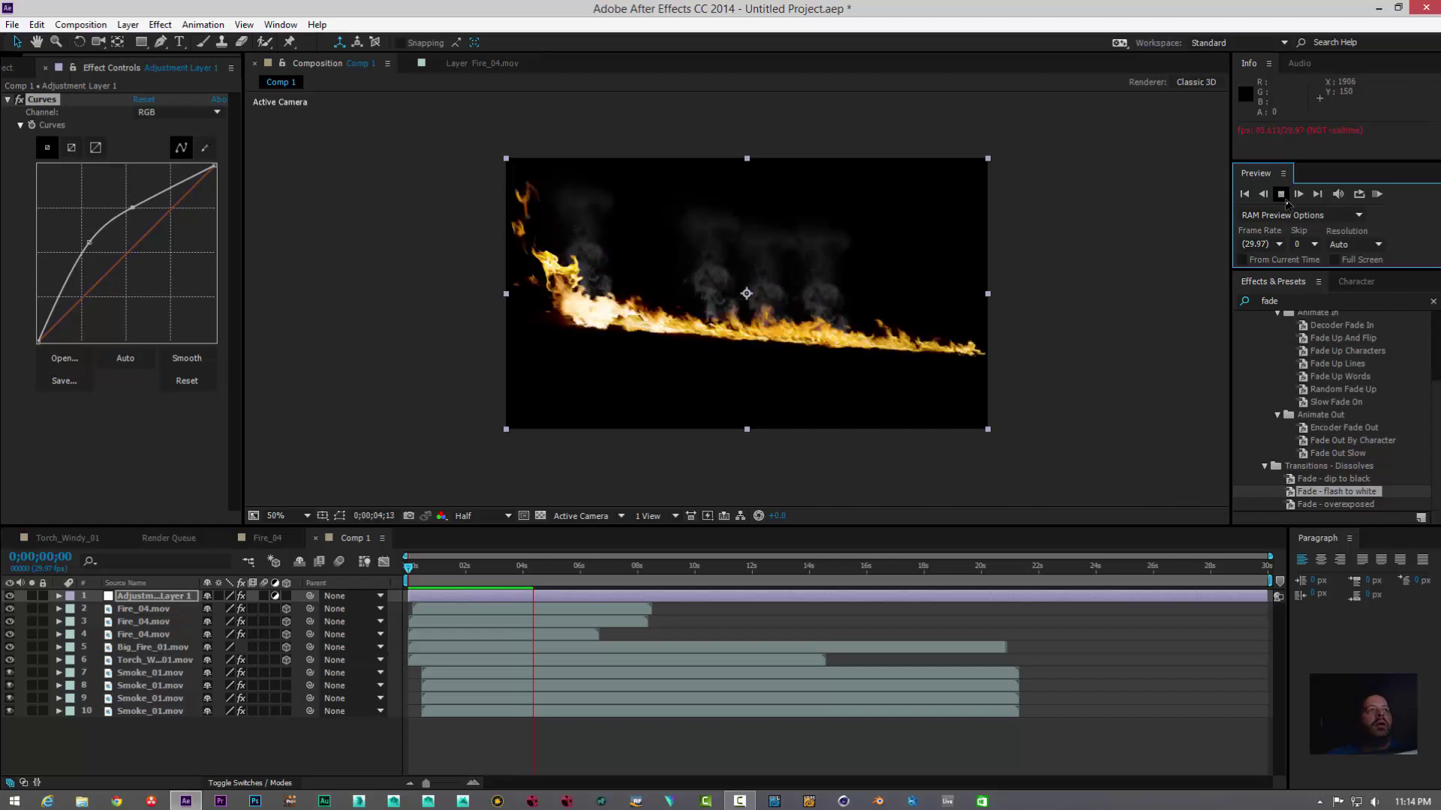
left_click(1281, 194)
key("period")
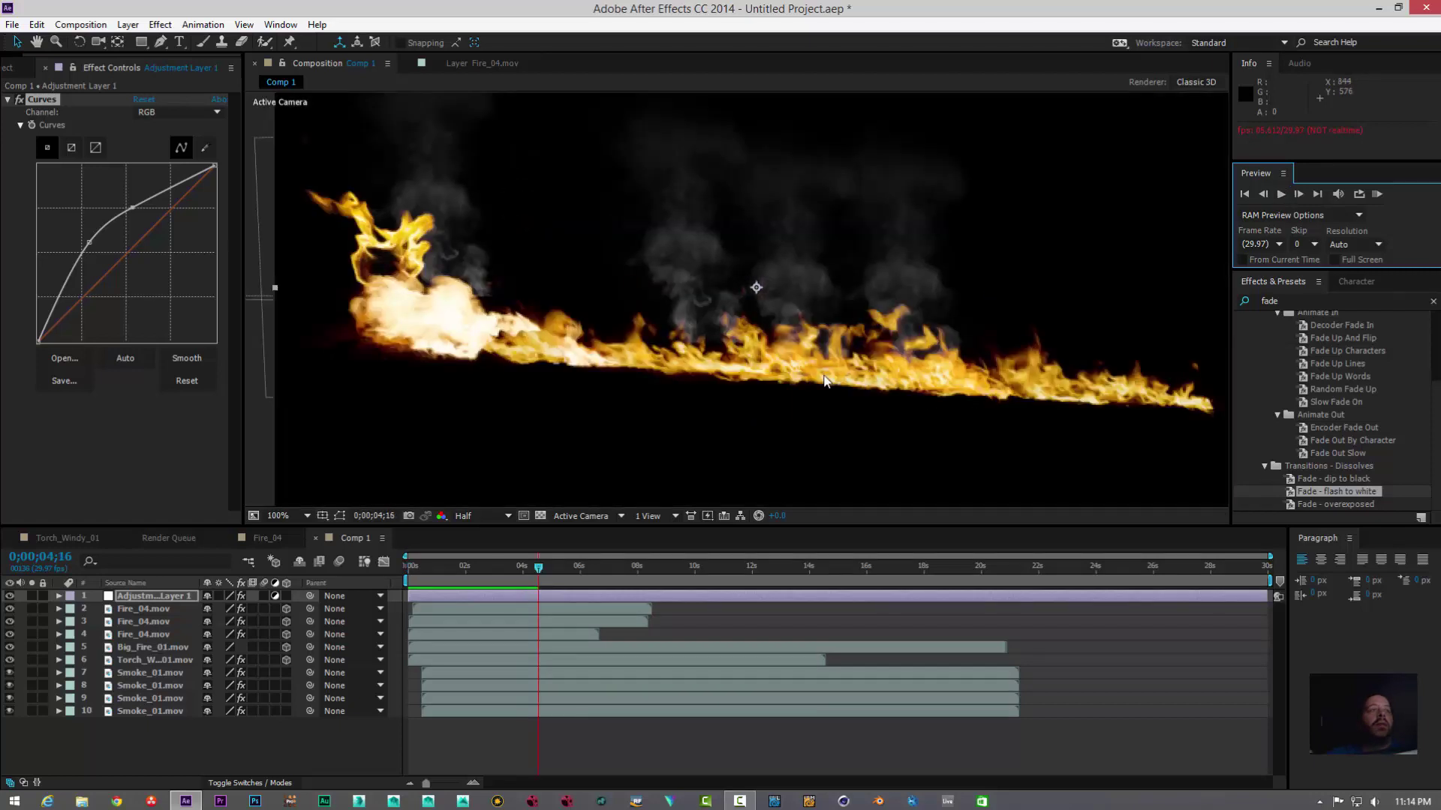
left_click_drag(538, 575, 375, 584)
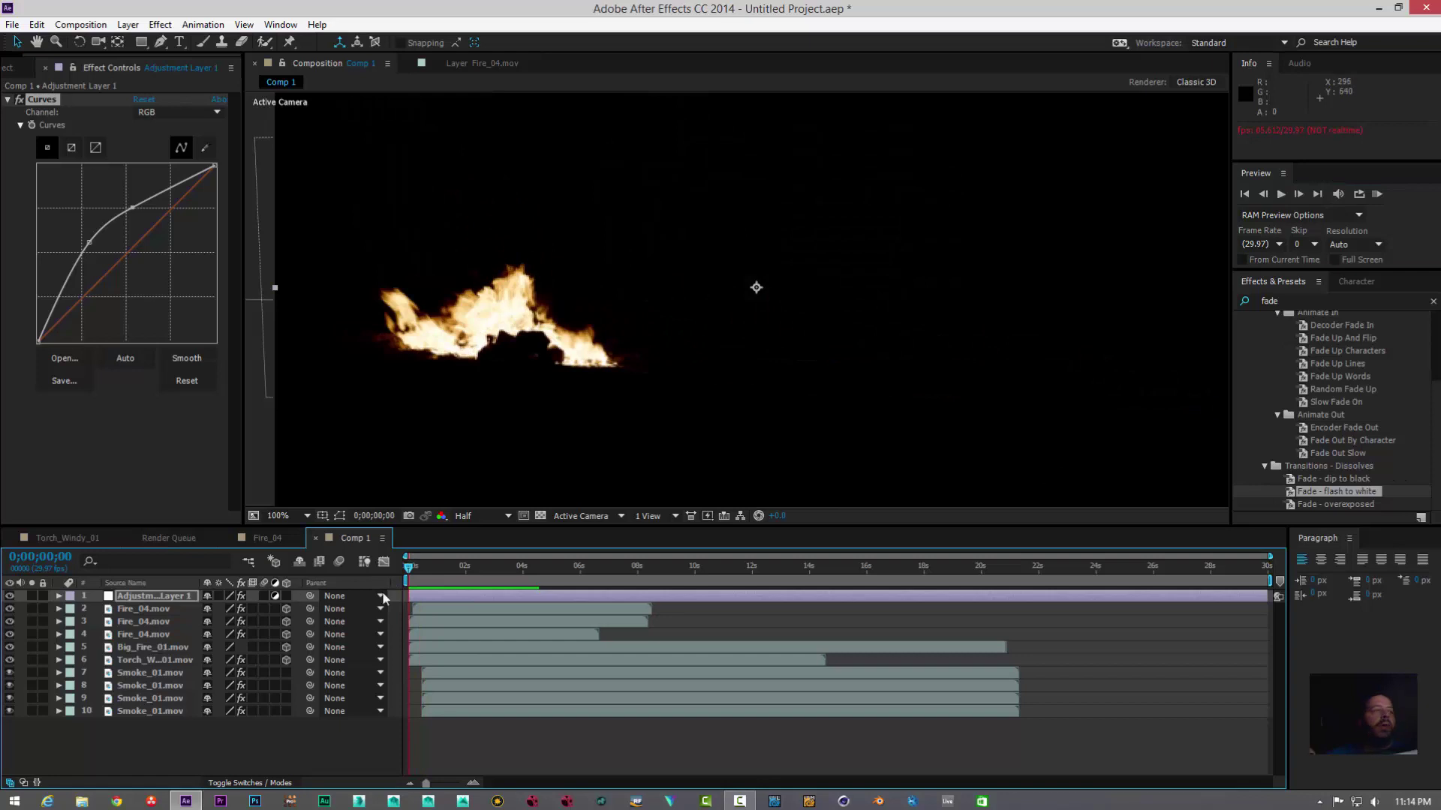
left_click_drag(412, 568, 443, 576)
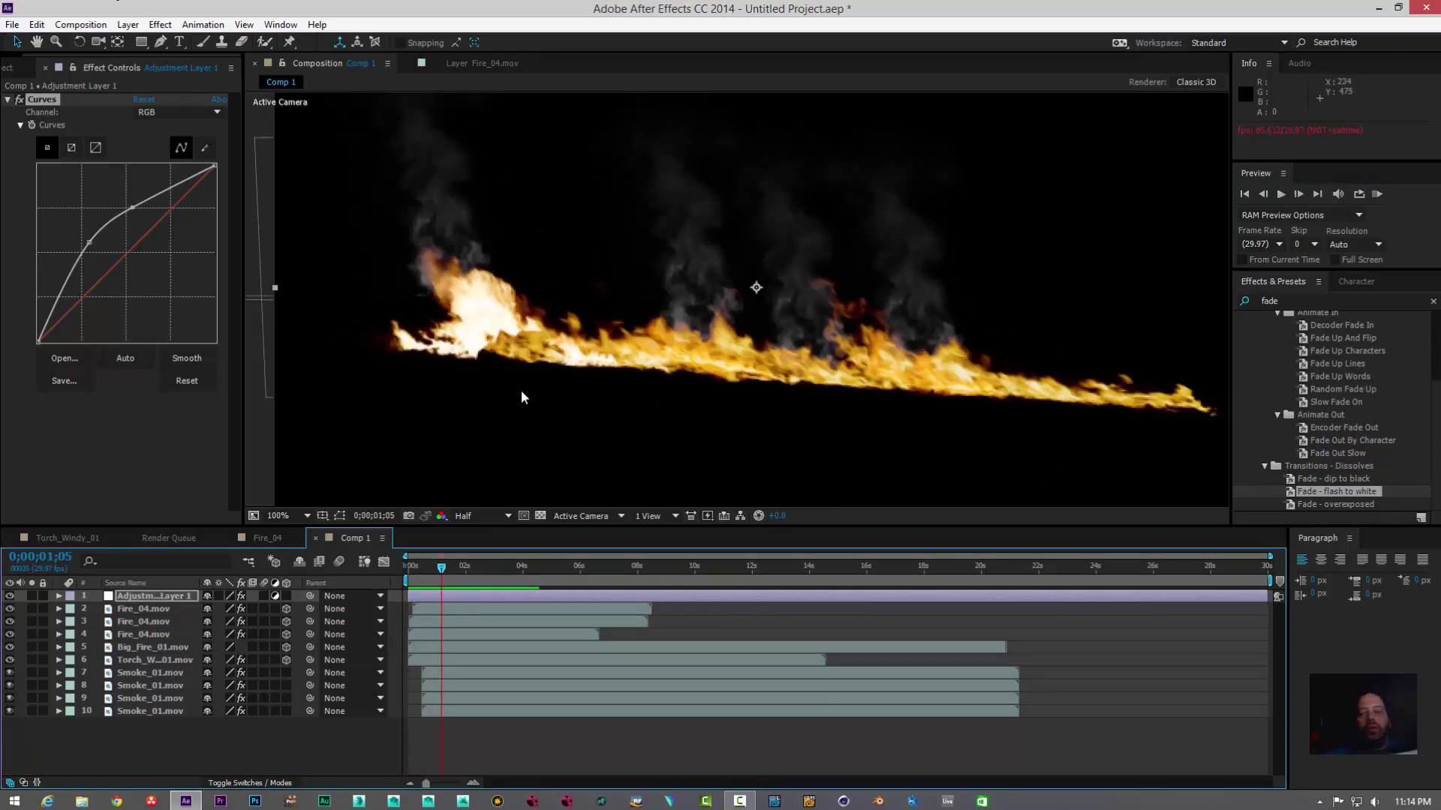
mouse_move(907, 376)
left_mouse_down()
mouse_move(894, 365)
mouse_move(907, 371)
left_mouse_up()
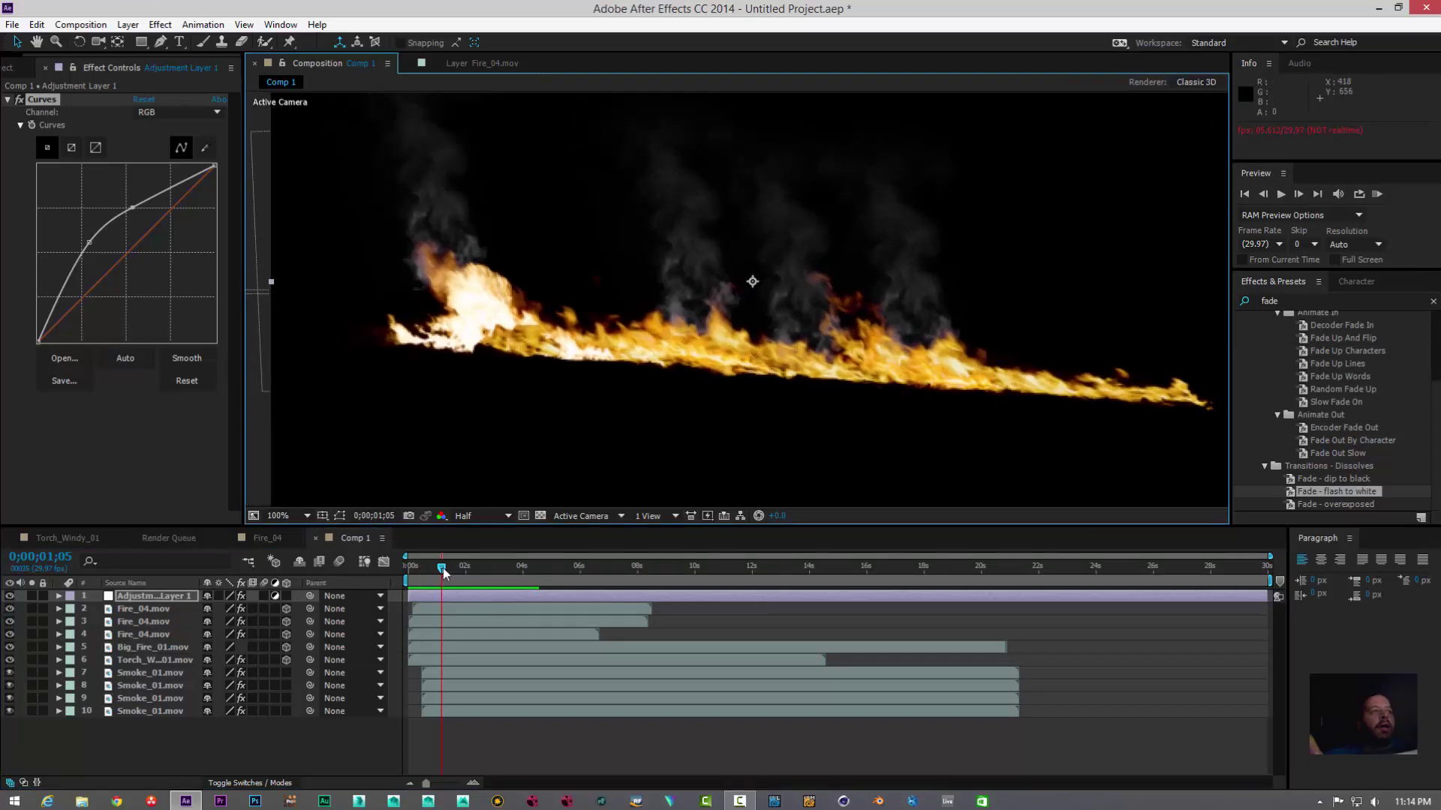
left_click_drag(447, 574, 587, 597)
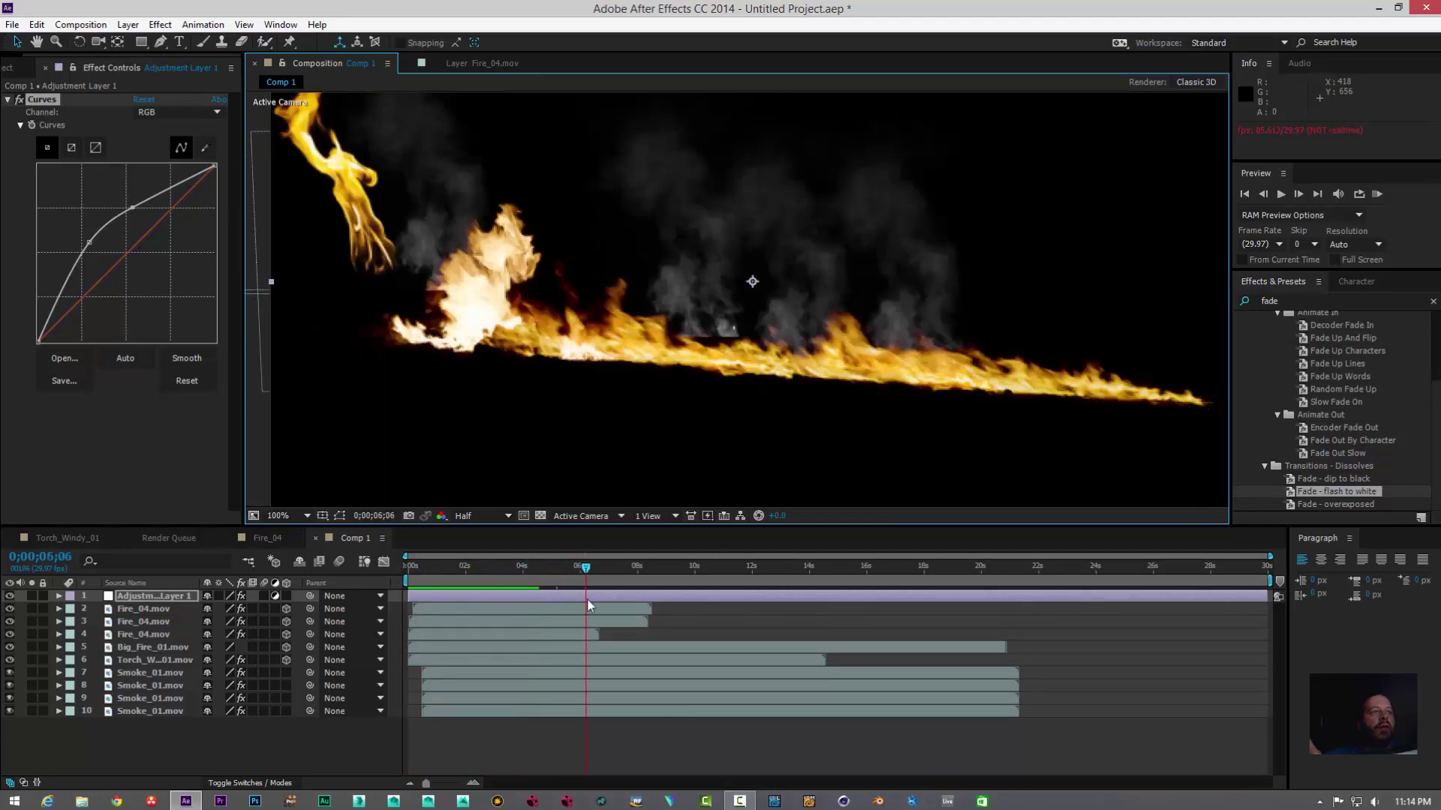
left_click(1281, 195)
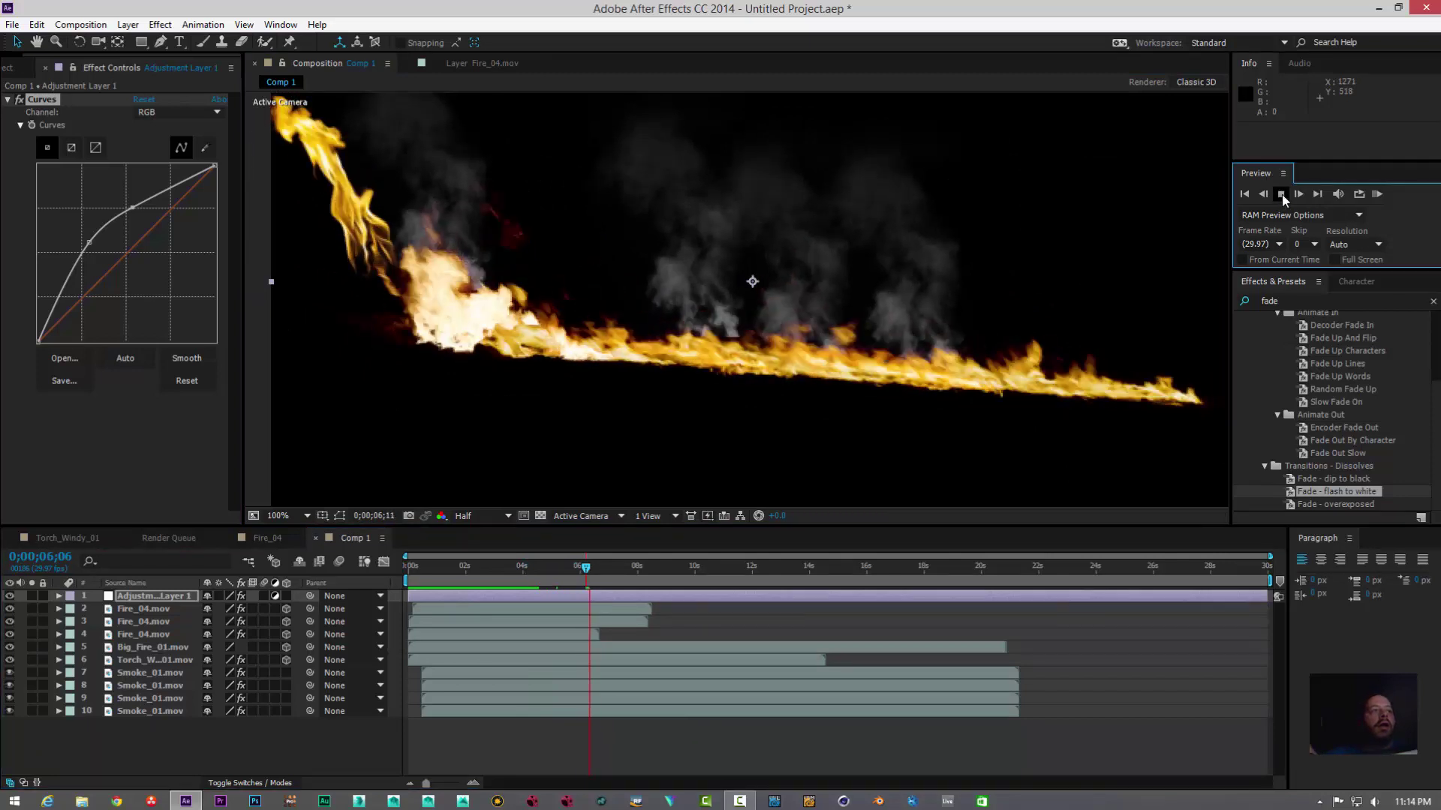
left_click(1281, 195)
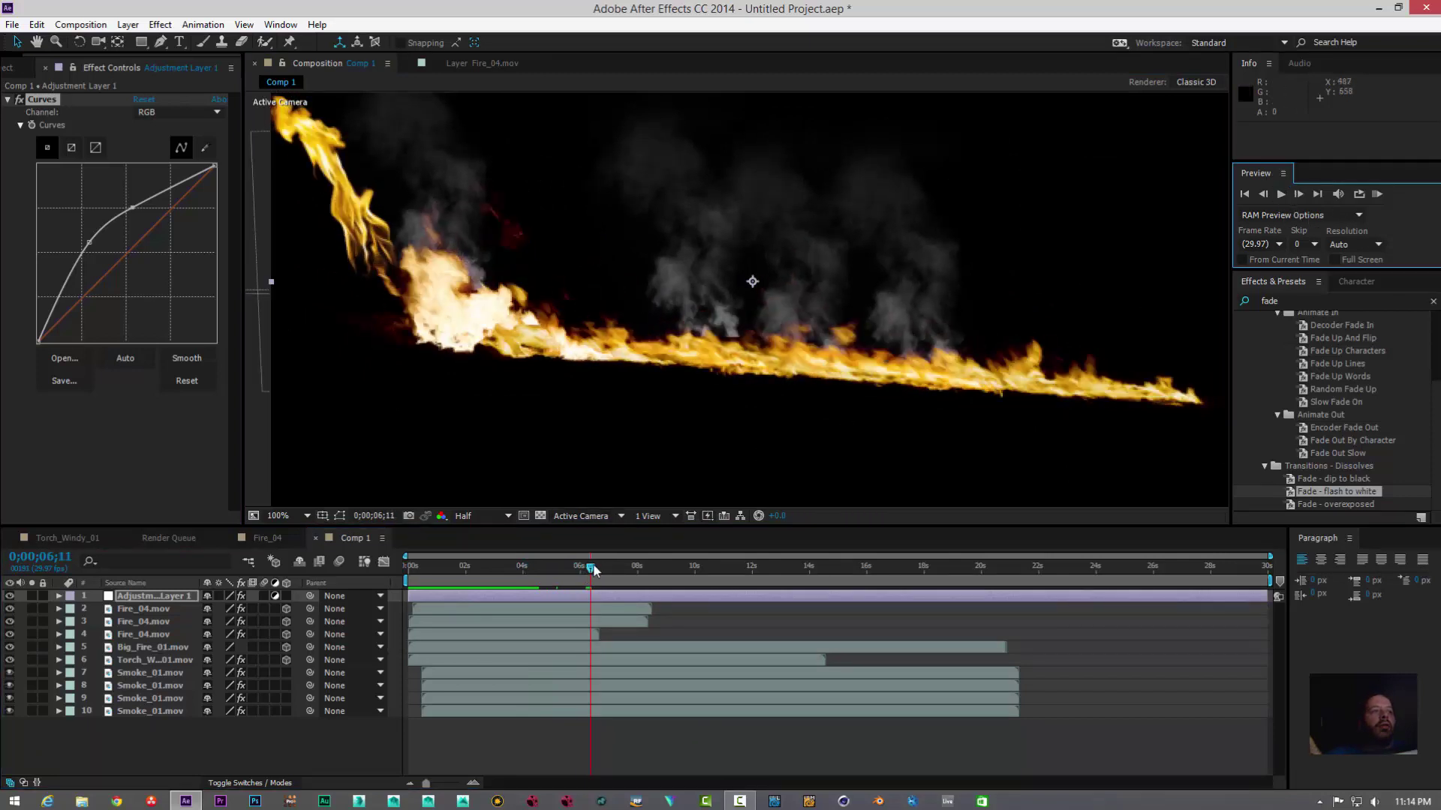
left_click_drag(592, 569, 561, 572)
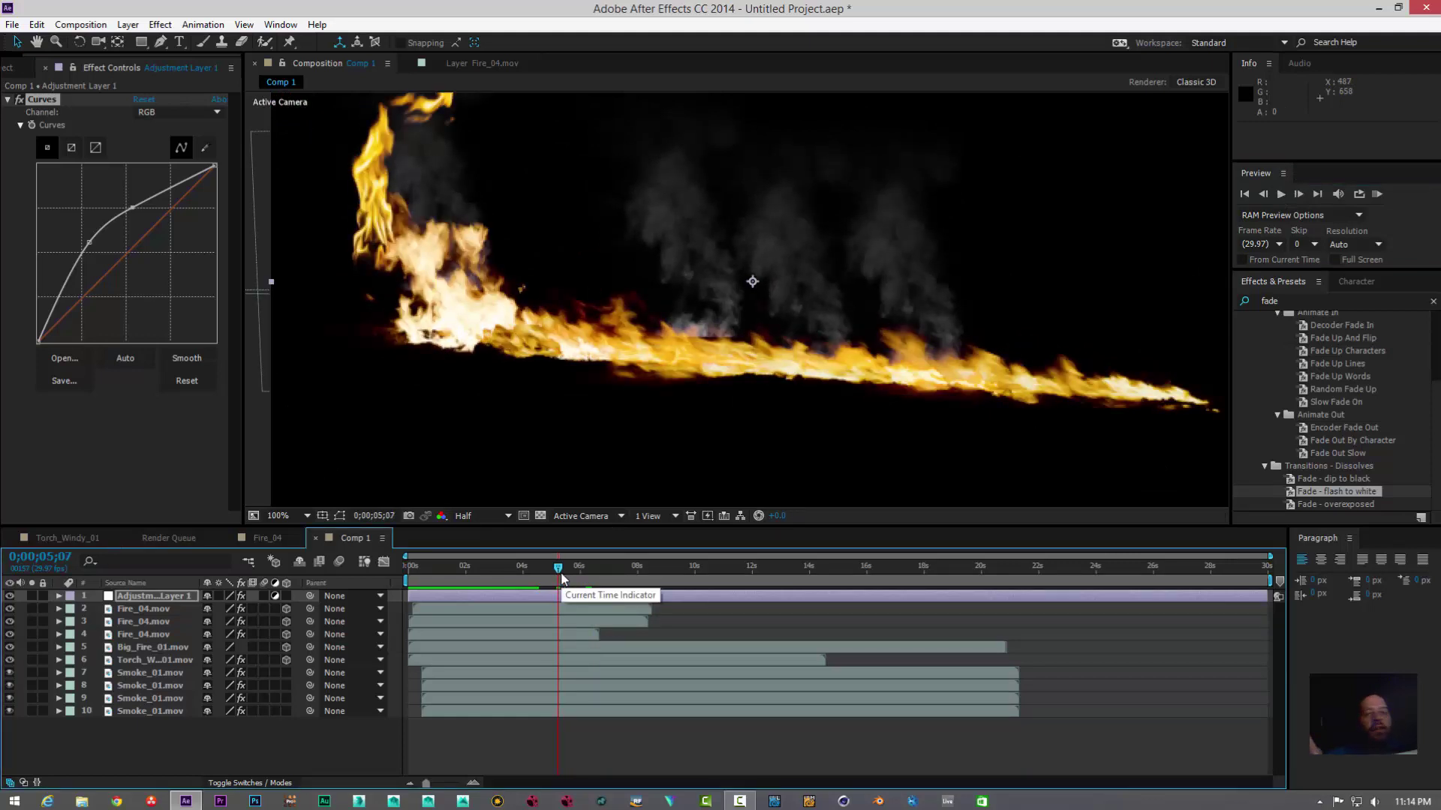
left_click_drag(560, 572, 434, 575)
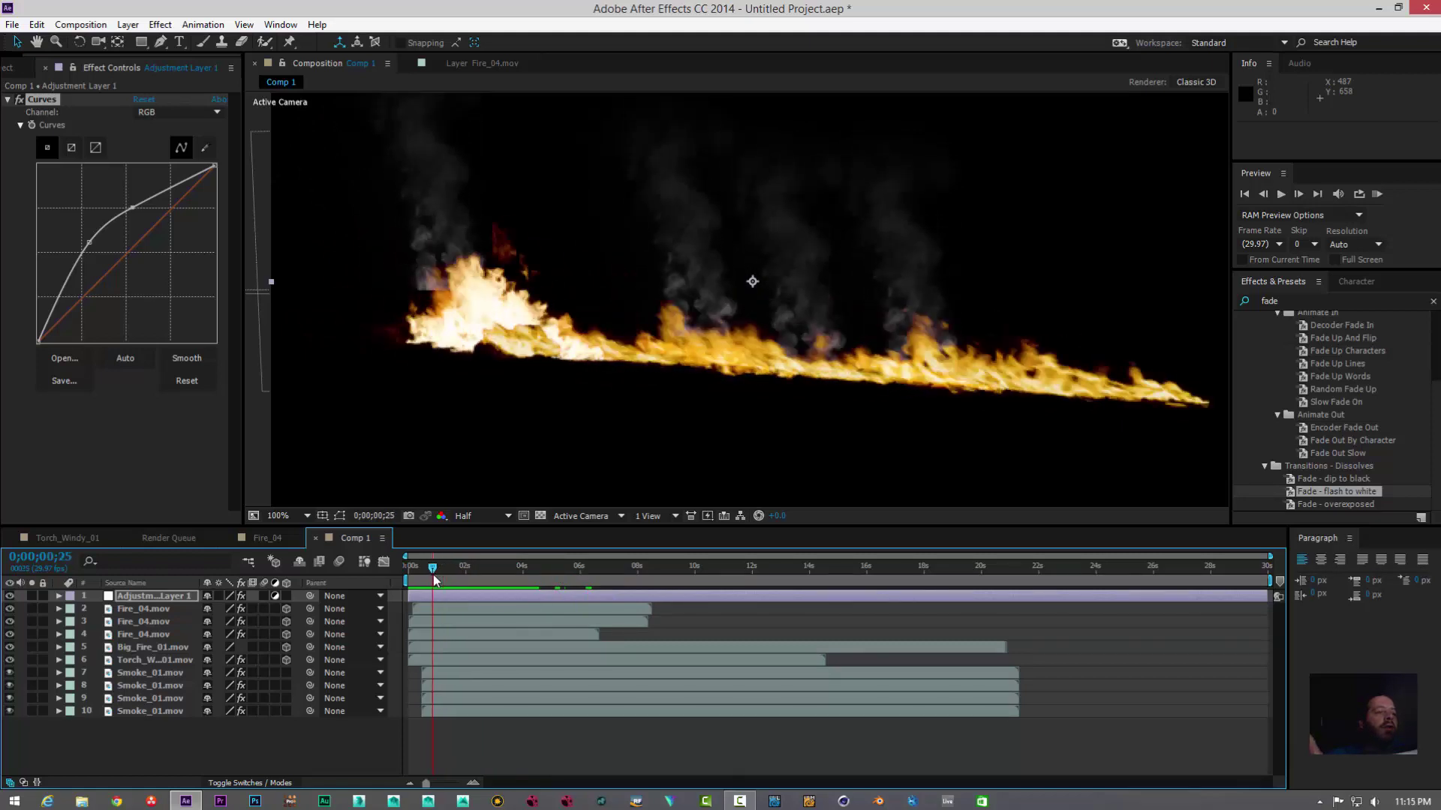